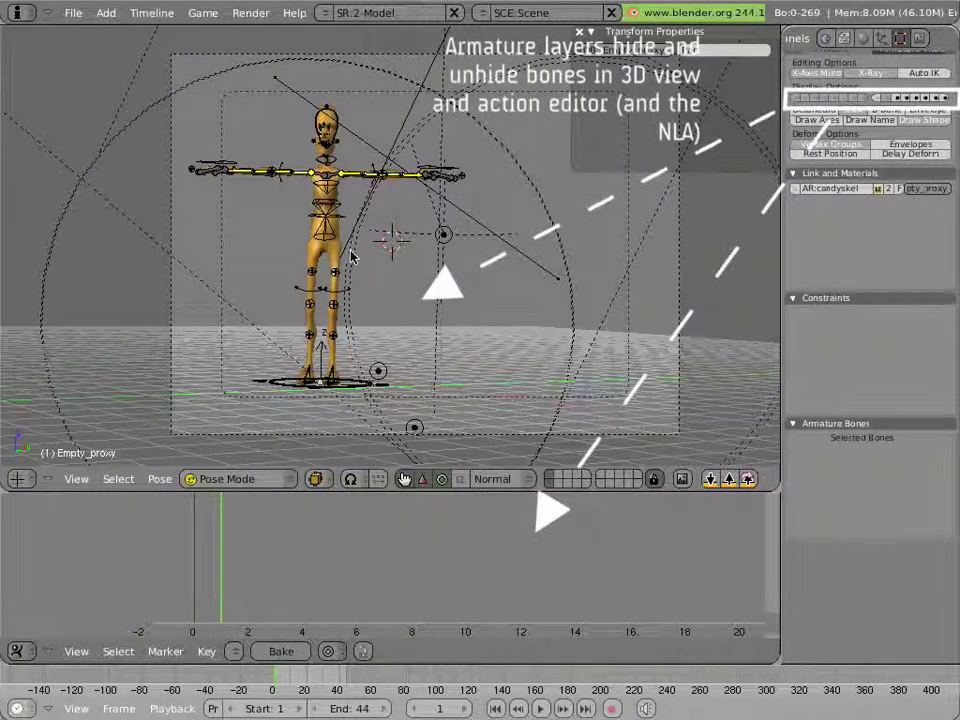
- Turn on automatic keyframe recording for the animation
{"action": "scroll", "coordinate": [338, 251], "scroll_direction": "up", "scroll_amount": 5}
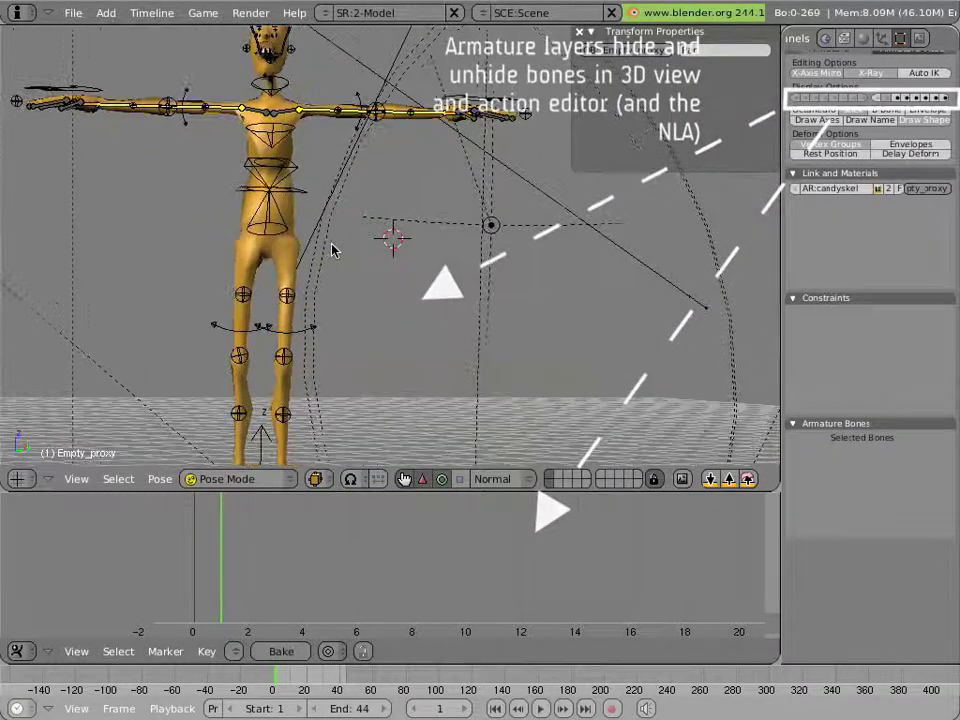
{"action": "scroll", "coordinate": [333, 250], "scroll_direction": "down", "scroll_amount": 4}
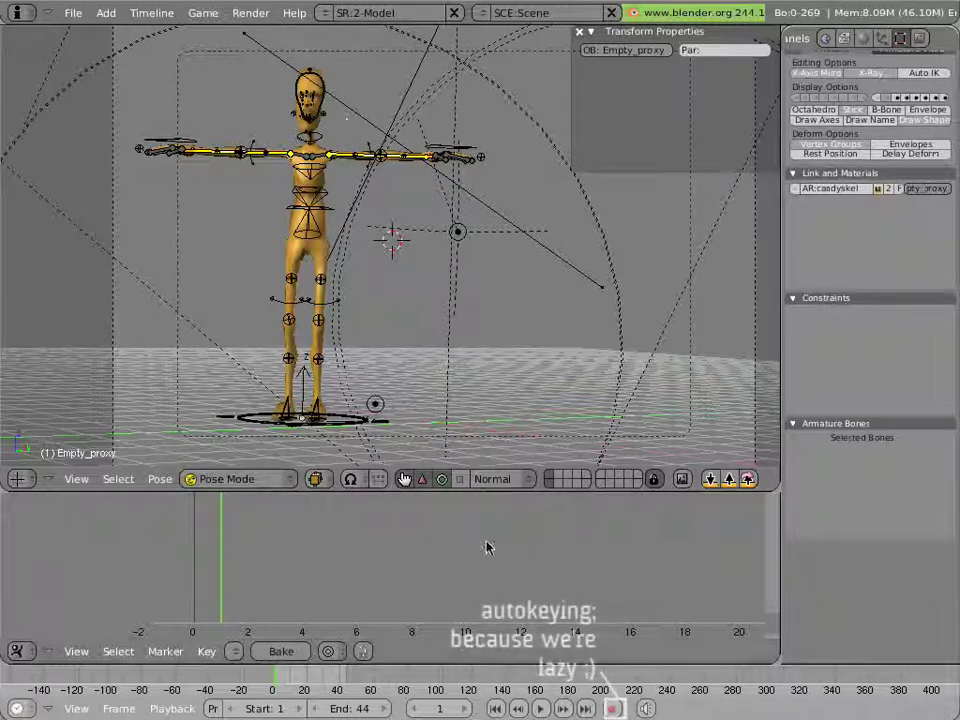
{"action": "left_click", "coordinate": [612, 708]}
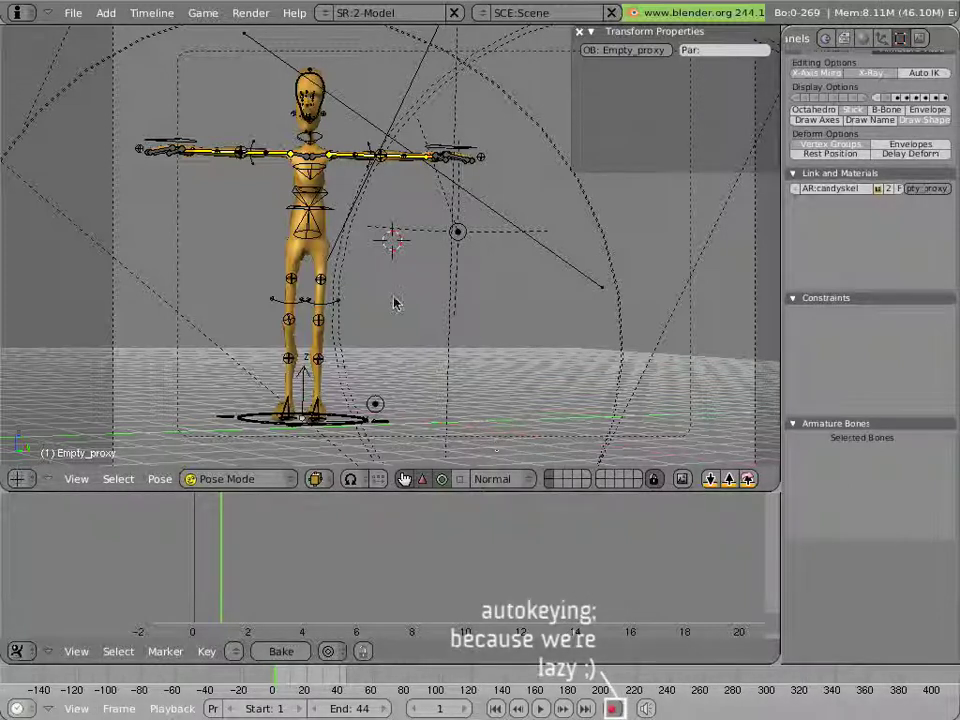
- Rotate the head bone to about 12° on X and 31° on Y, and fit the action editor to its keys
{"action": "right_click", "coordinate": [332, 124]}
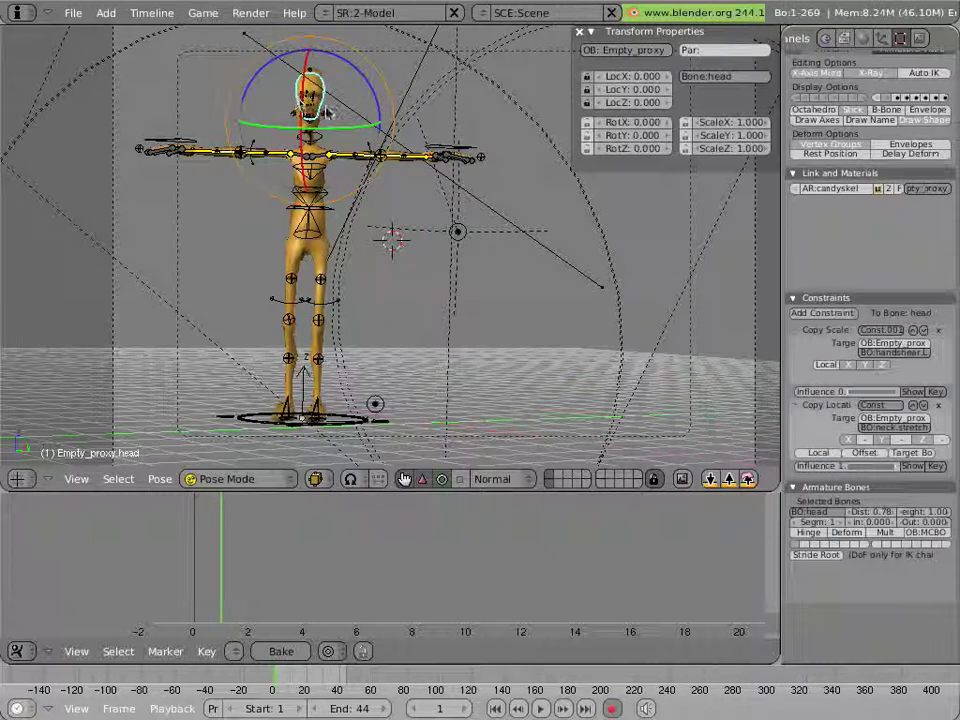
{"action": "left_click_drag", "start_coordinate": [345, 133], "coordinate": [345, 110]}
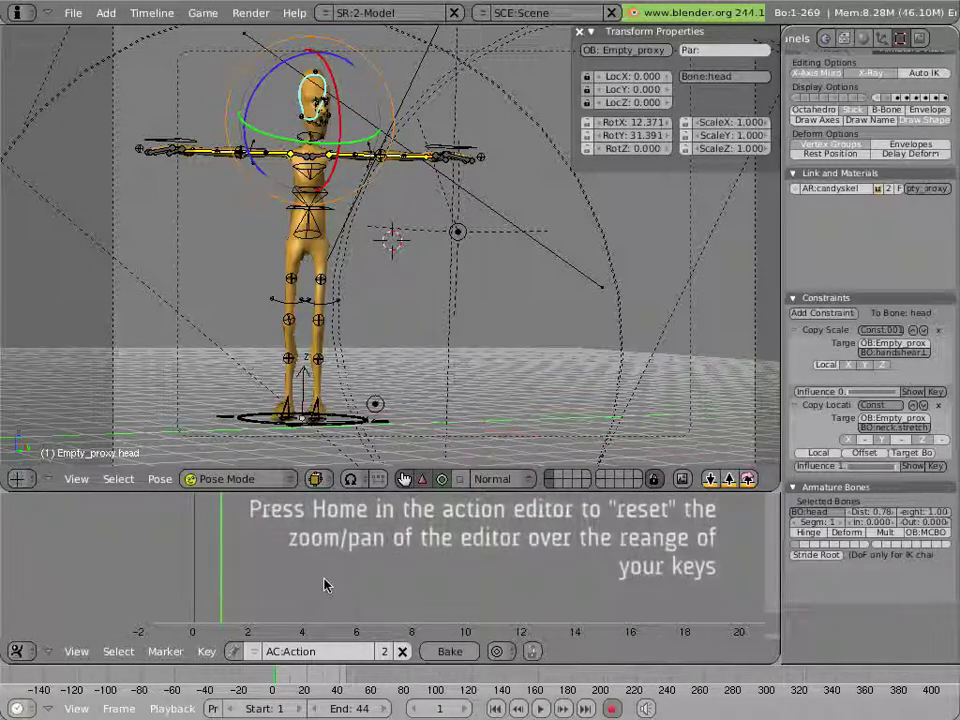
{"action": "key", "text": "Home"}
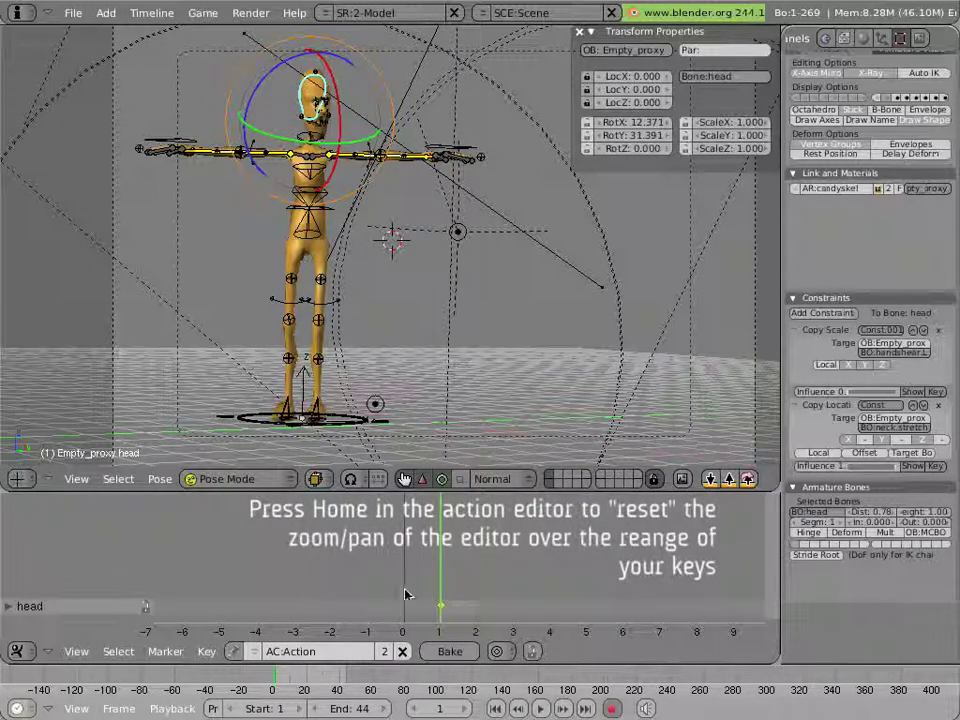
- Turn the head bone further to the side, to about X 14°, Y 43° and Z 3°
{"action": "scroll", "coordinate": [270, 252], "scroll_direction": "up", "scroll_amount": 3}
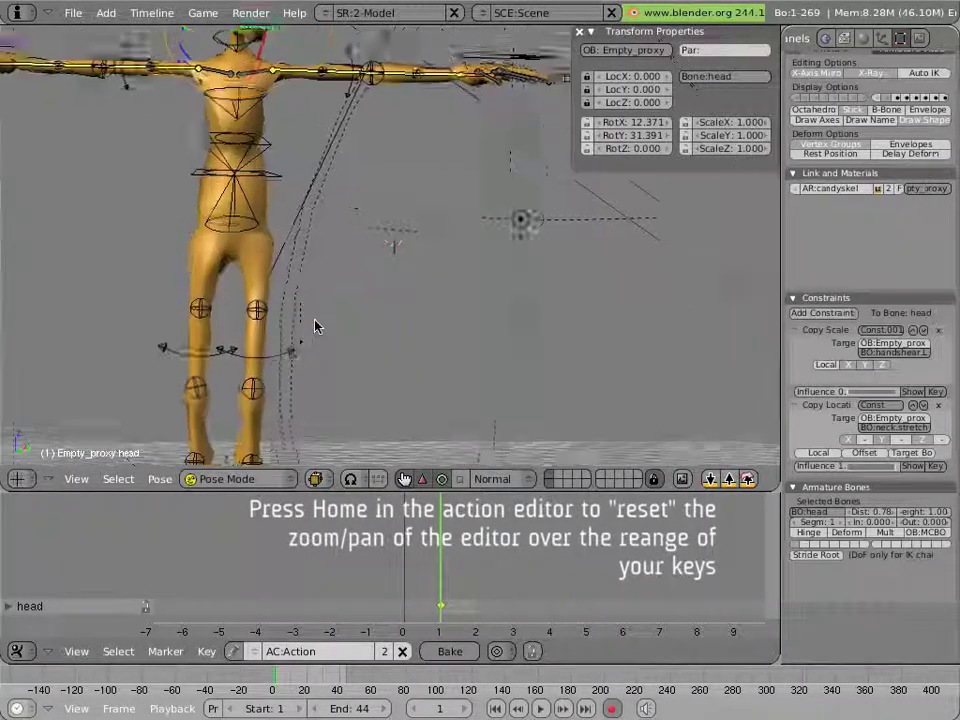
{"action": "middle_click_drag", "start_coordinate": [220, 148], "coordinate": [312, 343], "text": "shift"}
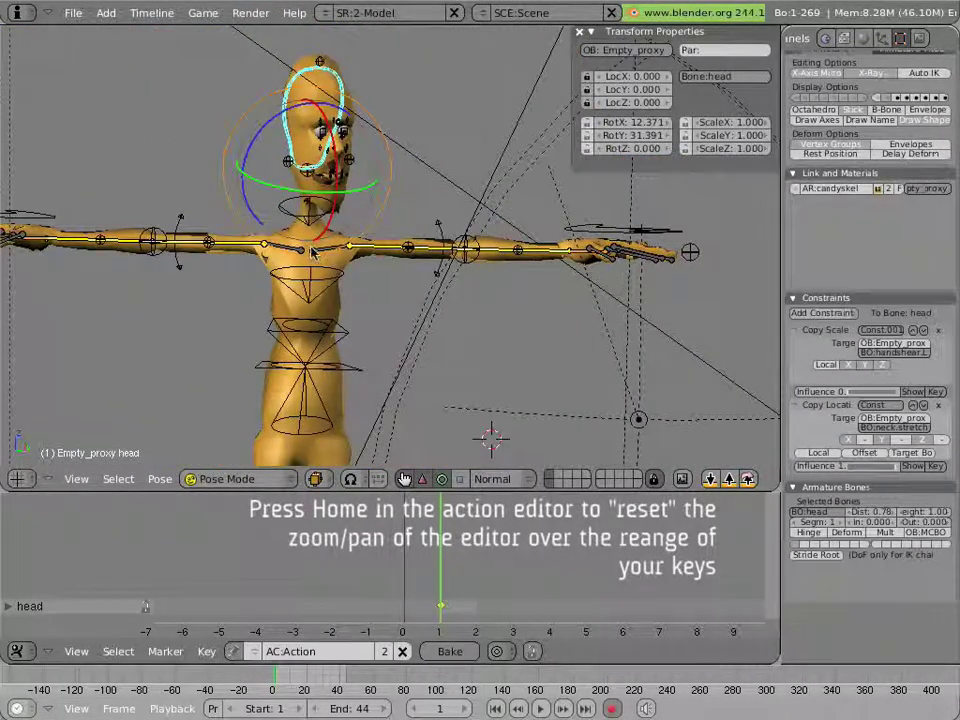
{"action": "scroll", "coordinate": [312, 233], "scroll_direction": "up", "scroll_amount": 3}
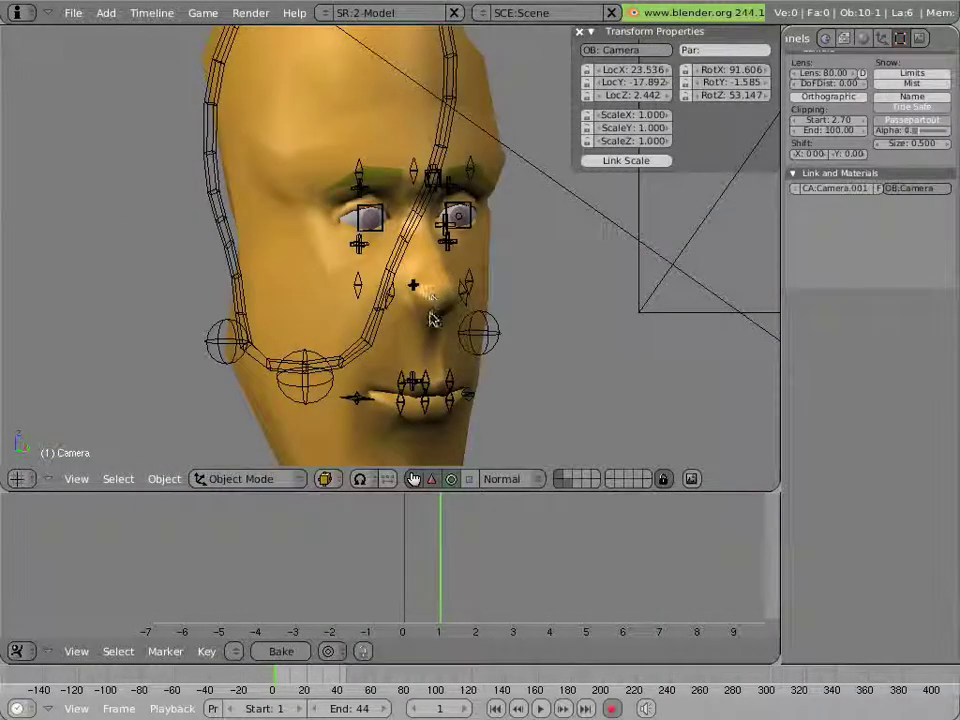
{"action": "scroll", "coordinate": [424, 335], "scroll_direction": "down", "scroll_amount": 5}
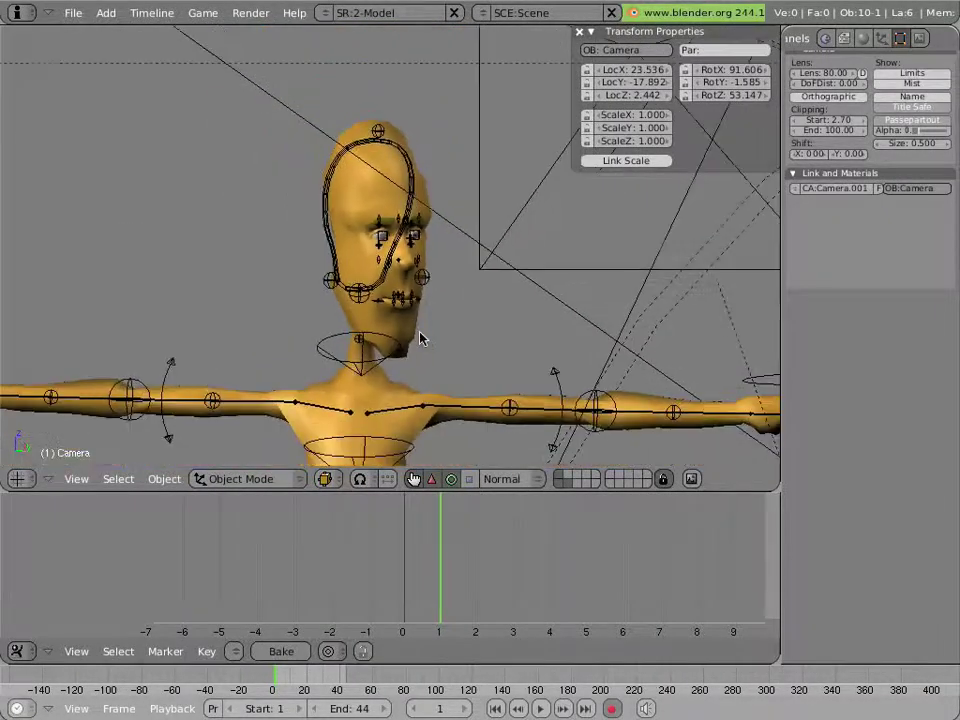
{"action": "scroll", "coordinate": [420, 338], "scroll_direction": "down", "scroll_amount": 4}
{"action": "scroll", "coordinate": [418, 336], "scroll_direction": "up", "scroll_amount": 5}
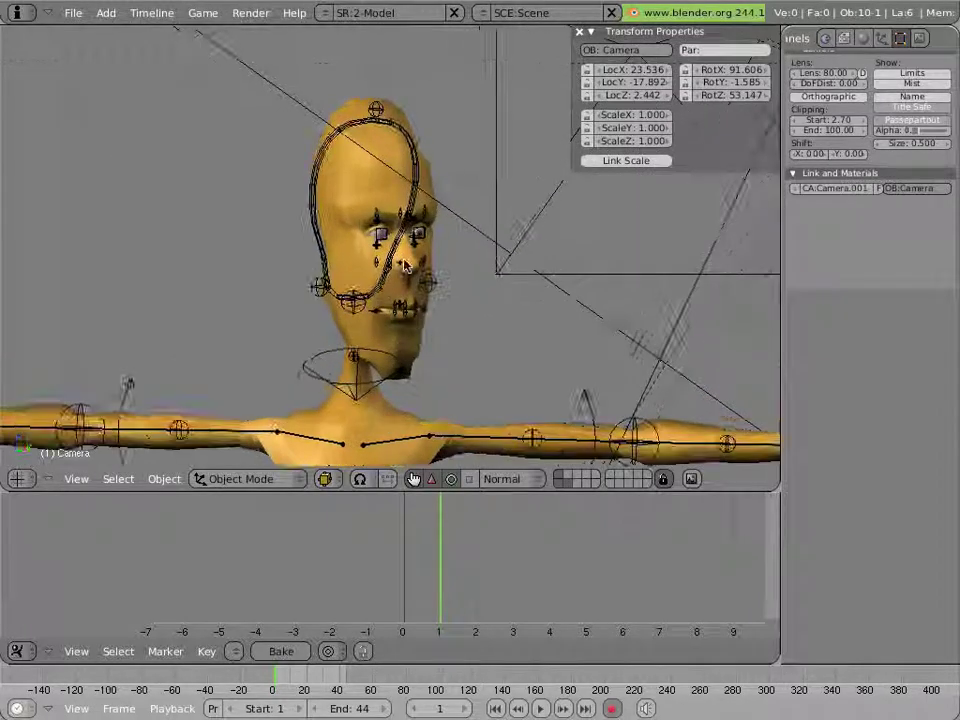
{"action": "right_click", "coordinate": [406, 268]}
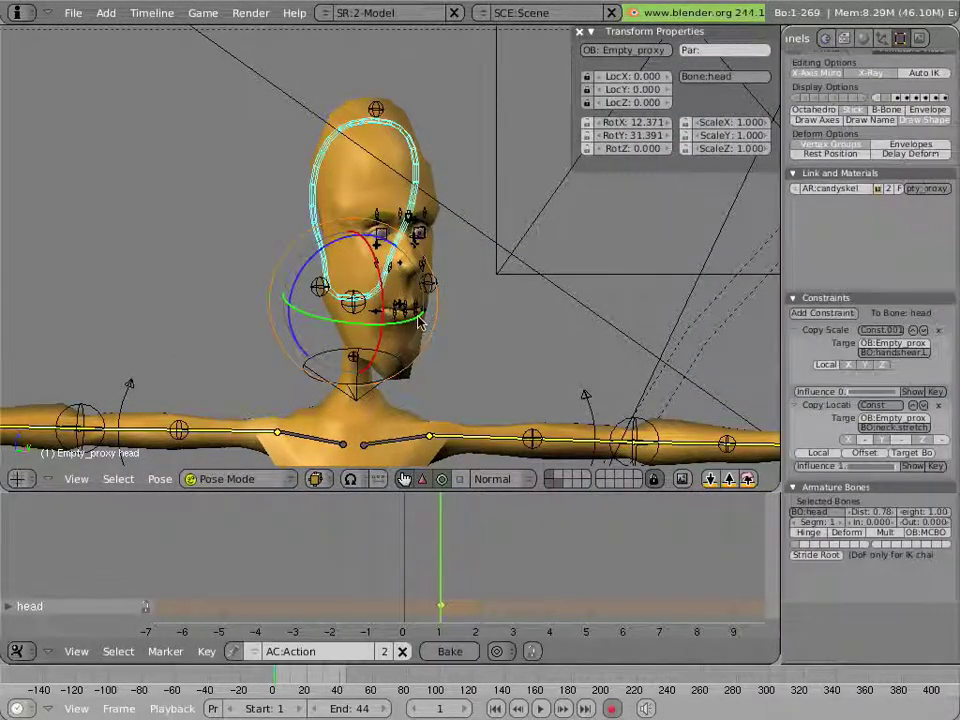
{"action": "left_click_drag", "start_coordinate": [420, 320], "coordinate": [425, 310]}
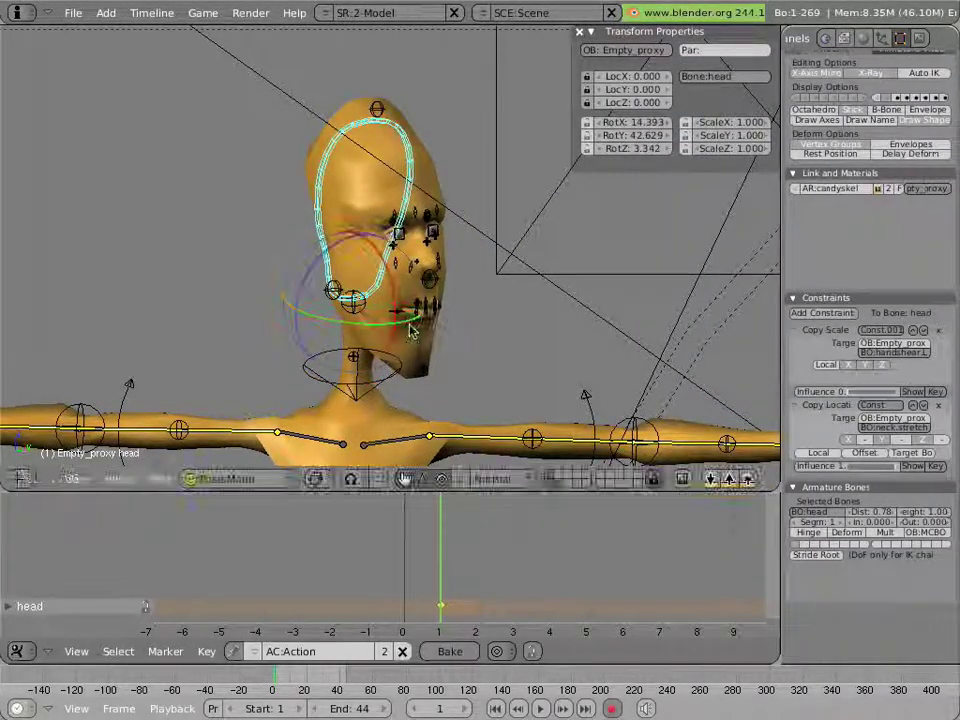
- Rotate the neck bone to about X 10° and Y 9°, and readjust the head bone to about X 6°, Y 44° and Z -3°
{"action": "right_click", "coordinate": [401, 363]}
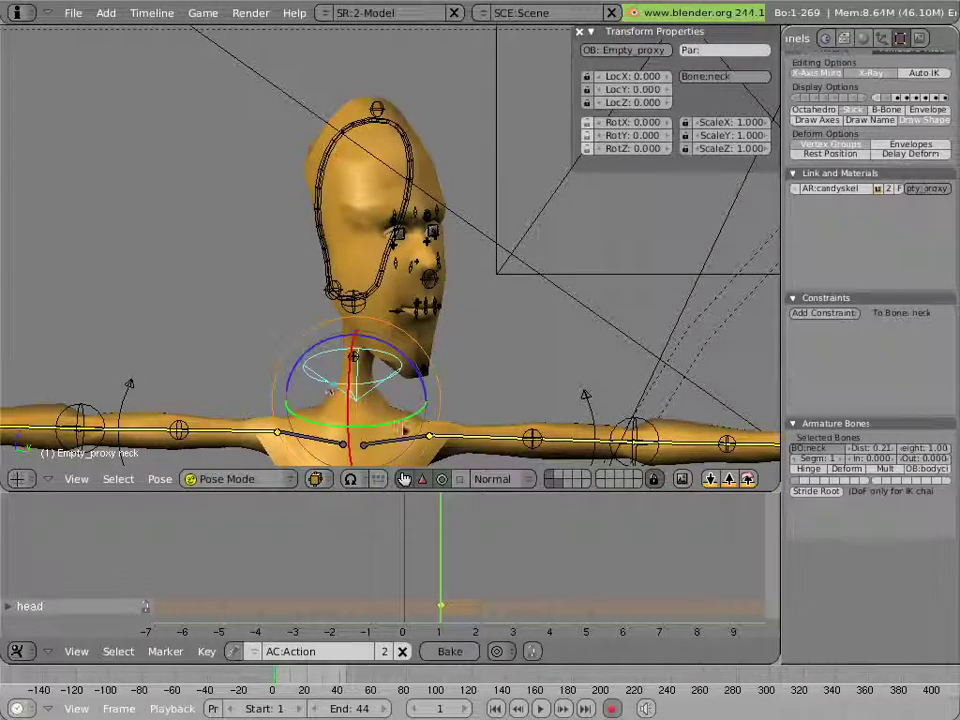
{"action": "left_click_drag", "start_coordinate": [399, 423], "coordinate": [367, 407]}
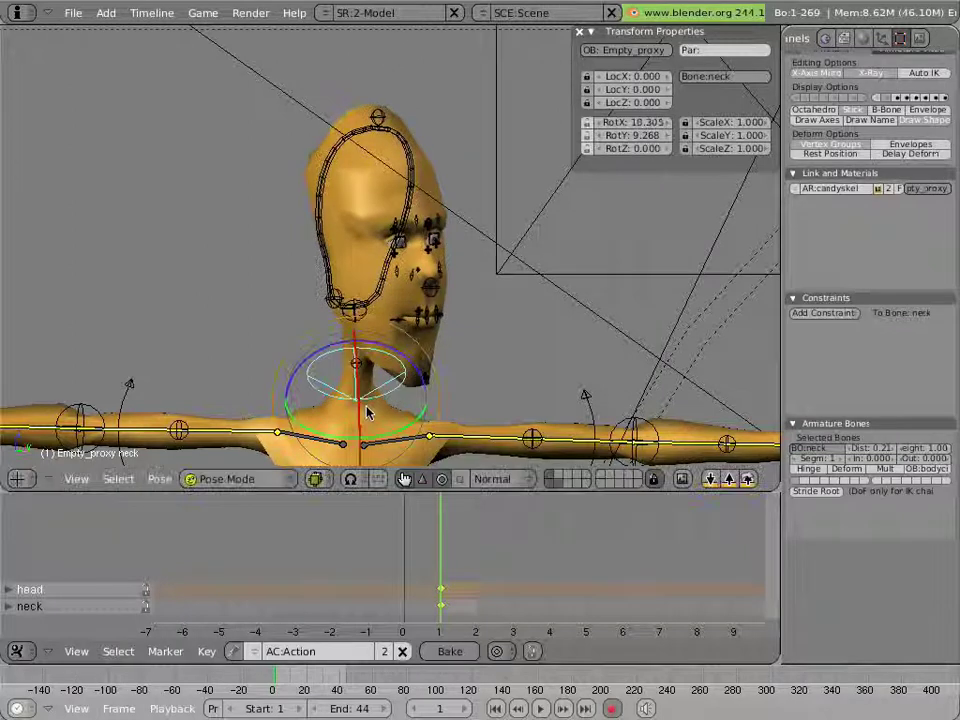
{"action": "right_click", "coordinate": [321, 199]}
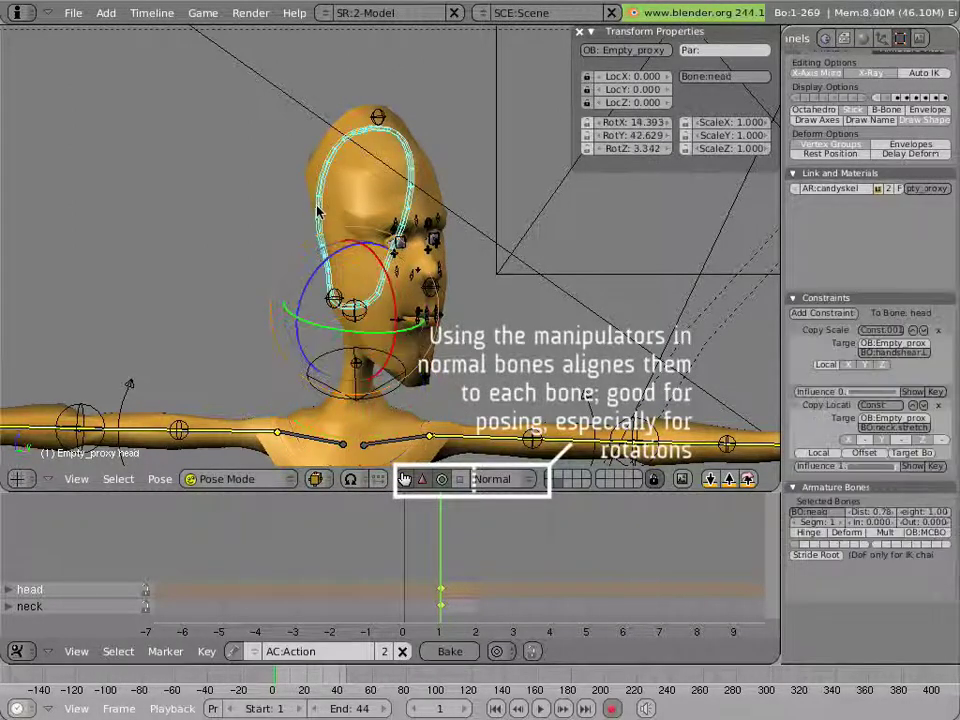
{"action": "left_click_drag", "start_coordinate": [327, 271], "coordinate": [386, 282]}
- Lower the right upper arm bone to the body's side at about -82° on X, and rotate the right shoulder bone about -11° on X
{"action": "middle_click_drag", "start_coordinate": [386, 282], "coordinate": [381, 208]}
{"action": "scroll", "coordinate": [350, 185], "scroll_direction": "down", "scroll_amount": 2}
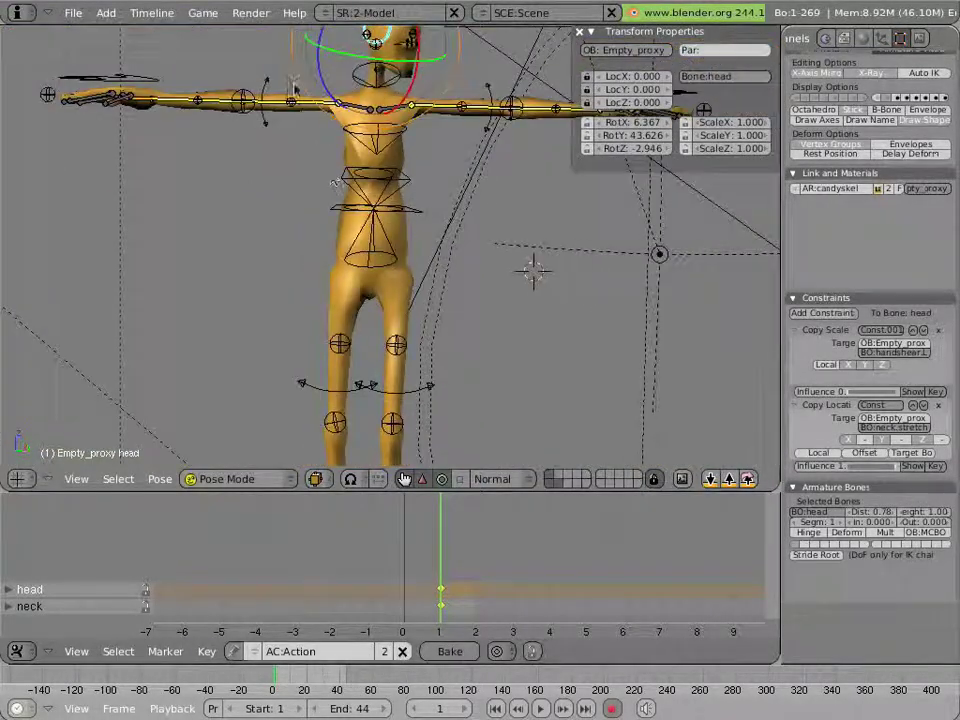
{"action": "right_click", "coordinate": [312, 106]}
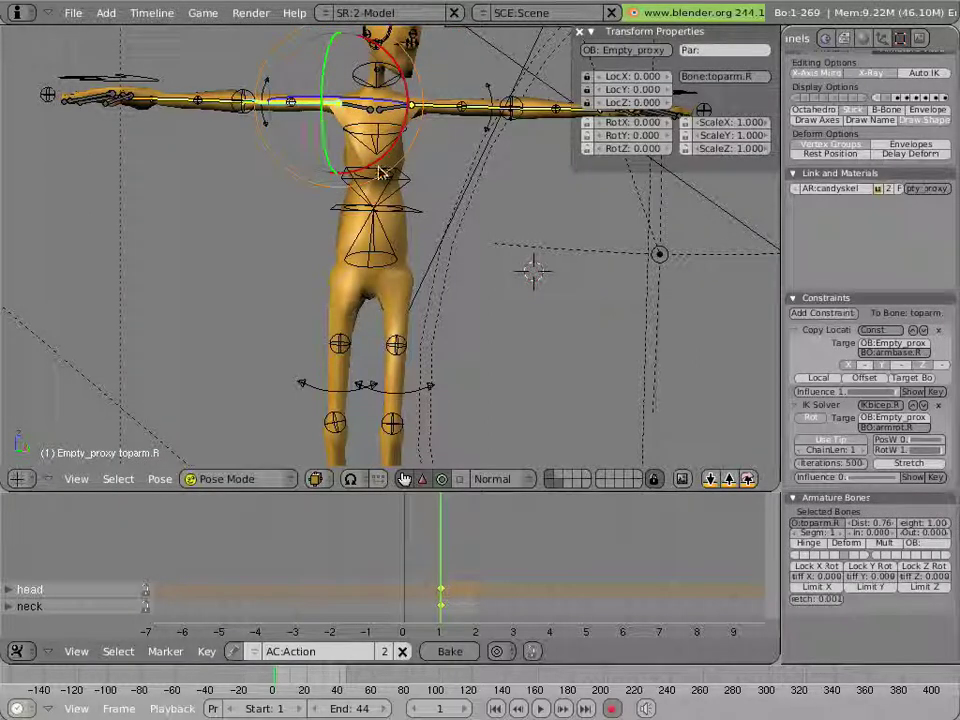
{"action": "left_click_drag", "start_coordinate": [381, 169], "coordinate": [328, 88]}
{"action": "right_click", "coordinate": [342, 98]}
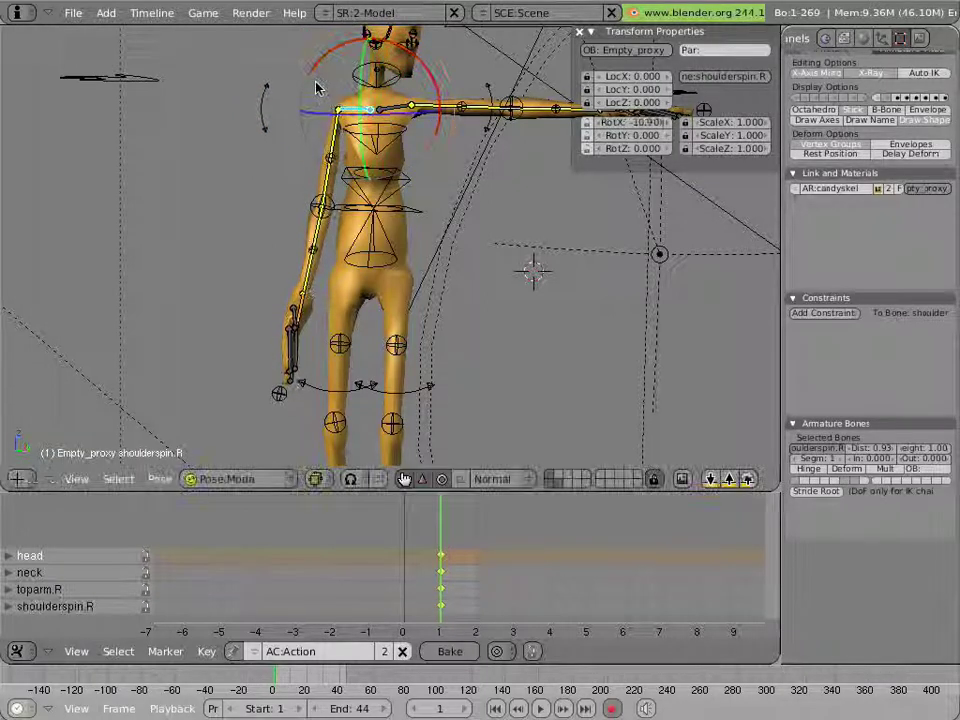
- Swing the right upper arm bone backward, to about -13° on Y and -2° on Z
{"action": "right_click", "coordinate": [323, 195]}
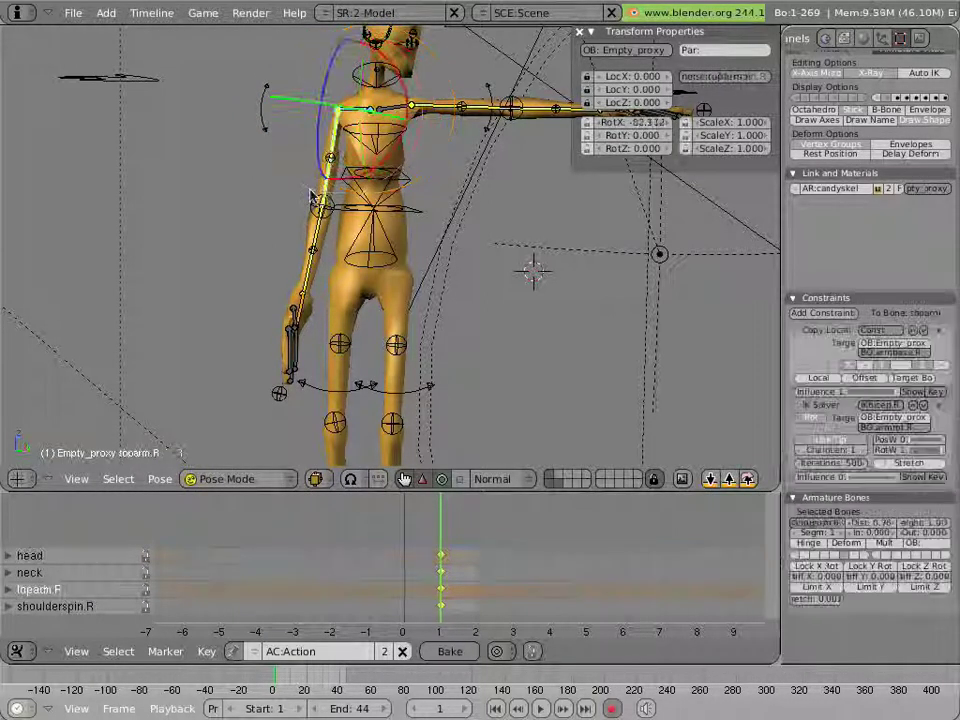
{"action": "scroll", "coordinate": [318, 207], "scroll_direction": "down", "scroll_amount": 4}
{"action": "middle_click_drag", "start_coordinate": [321, 210], "coordinate": [446, 245]}
{"action": "scroll", "coordinate": [434, 226], "scroll_direction": "up", "scroll_amount": 3}
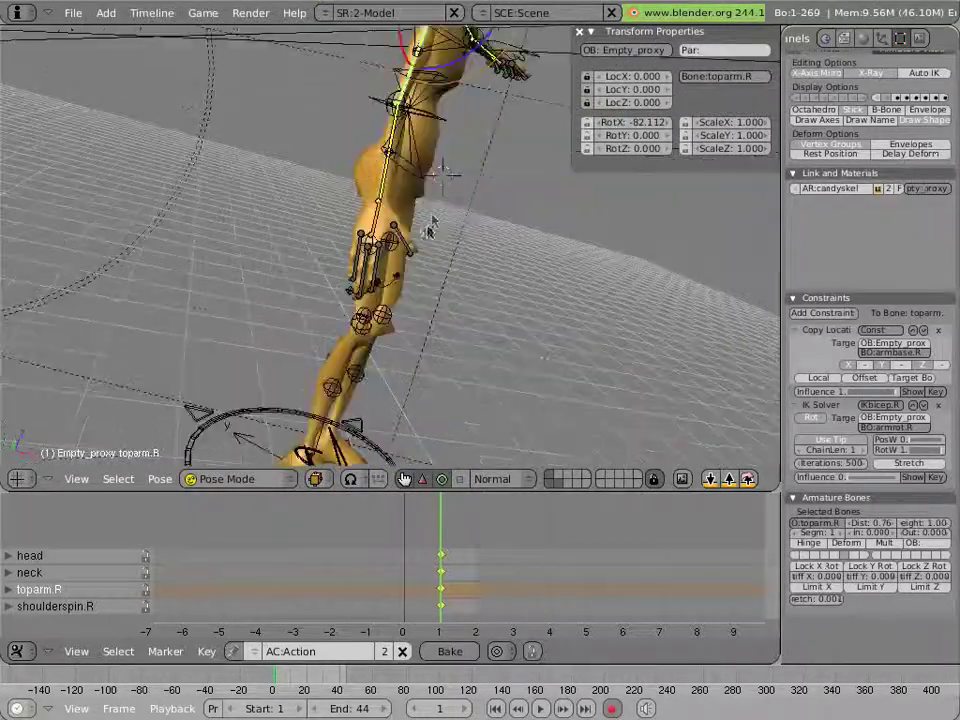
{"action": "scroll", "coordinate": [438, 163], "scroll_direction": "down", "scroll_amount": 1}
{"action": "key", "text": "r"}
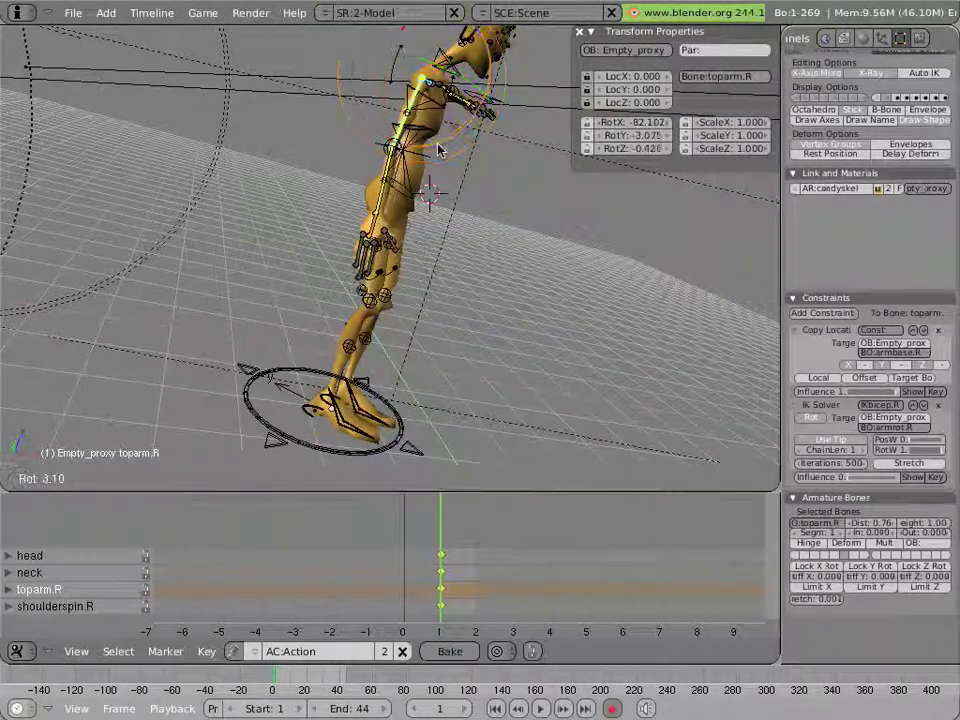
{"action": "left_click", "coordinate": [432, 150]}
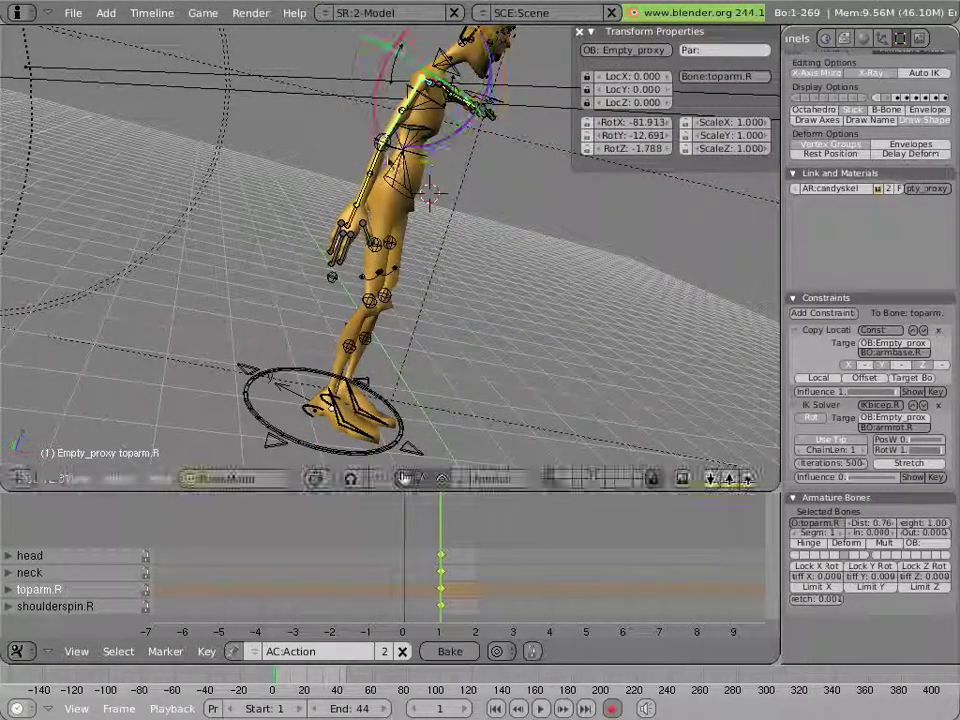
- Bend the right forearm bone forward at the elbow around its Z axis
{"action": "right_click", "coordinate": [386, 171]}
{"action": "key", "text": "r"}
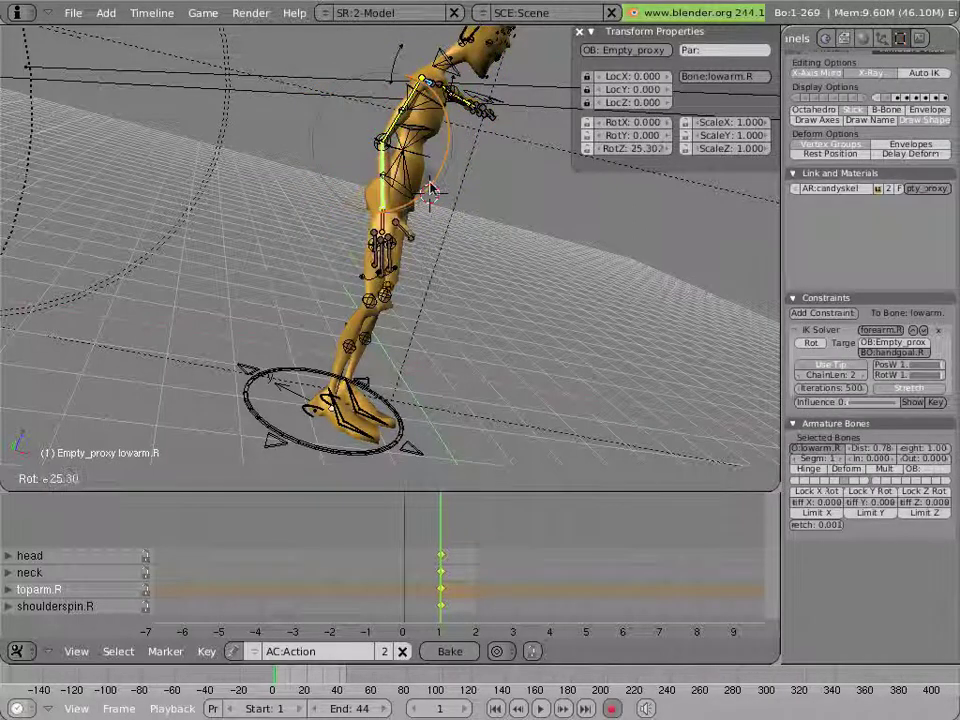
{"action": "left_click", "coordinate": [432, 187]}
- Twist and tilt the right hand bone toward the thigh, to about X 59°, Y -113° and Z -83°
{"action": "right_click", "coordinate": [397, 225]}
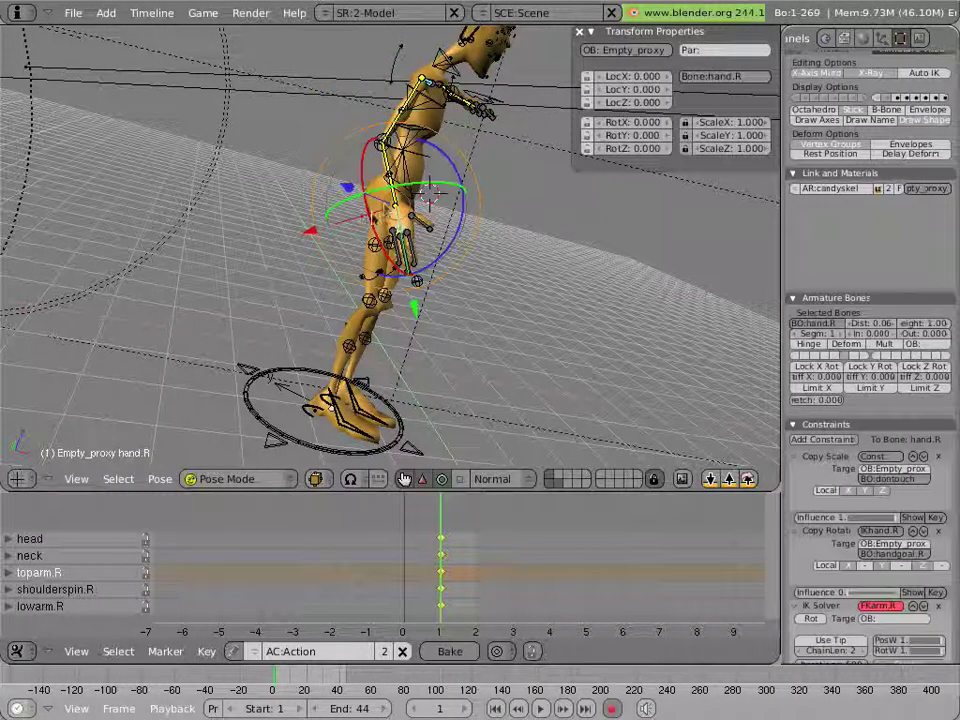
{"action": "key", "text": "r"}
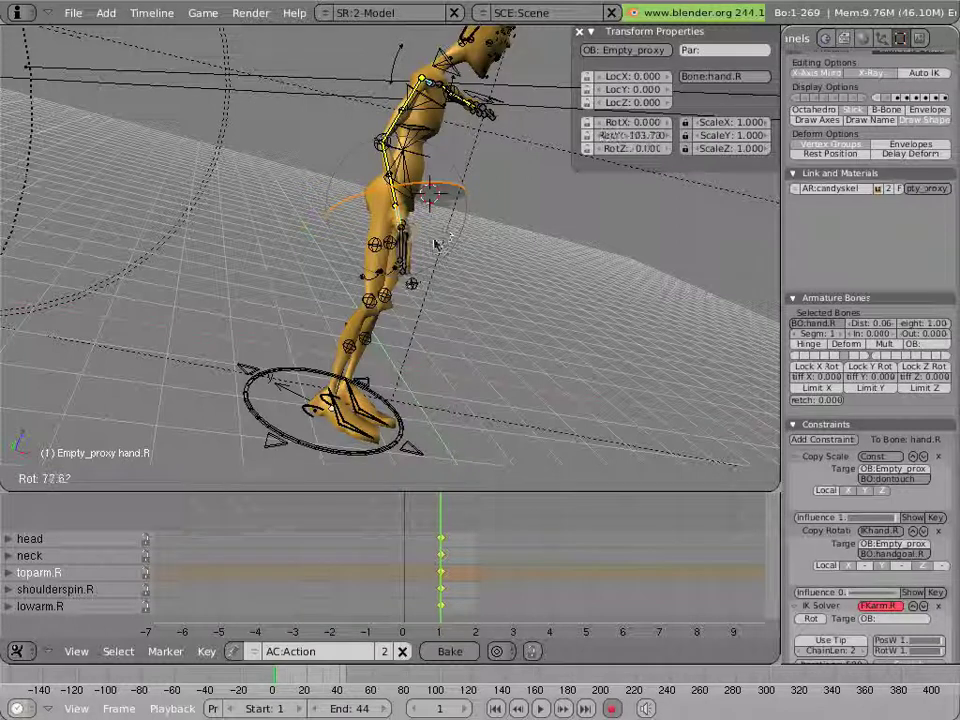
{"action": "left_click", "coordinate": [440, 230]}
{"action": "key", "text": "r"}
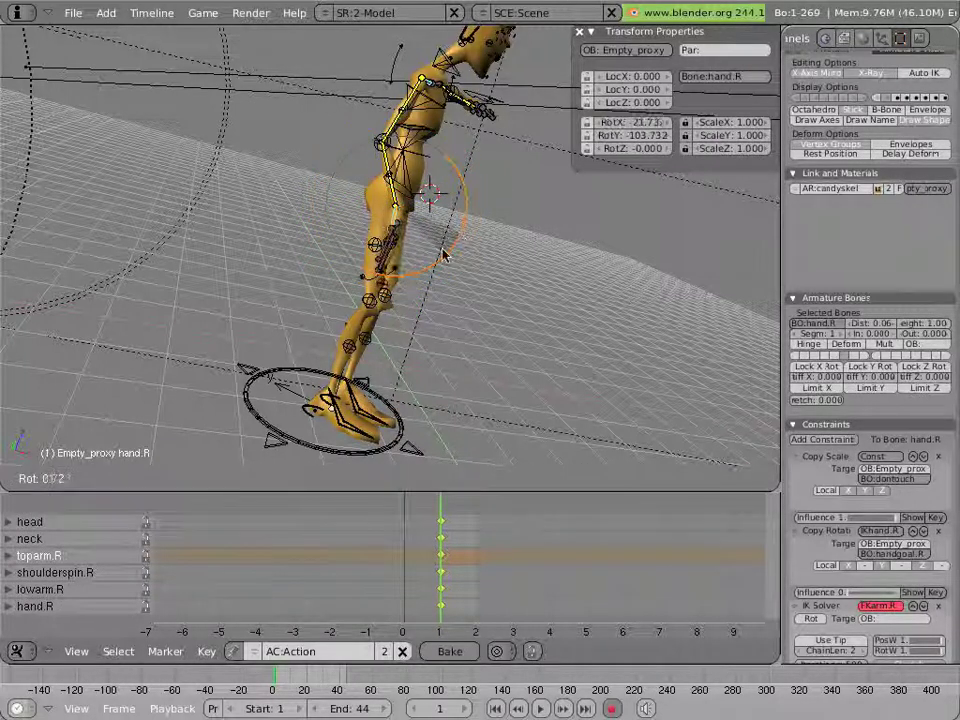
{"action": "left_click_drag", "start_coordinate": [440, 257], "coordinate": [441, 253]}
{"action": "middle_click_drag", "start_coordinate": [444, 215], "coordinate": [332, 184]}
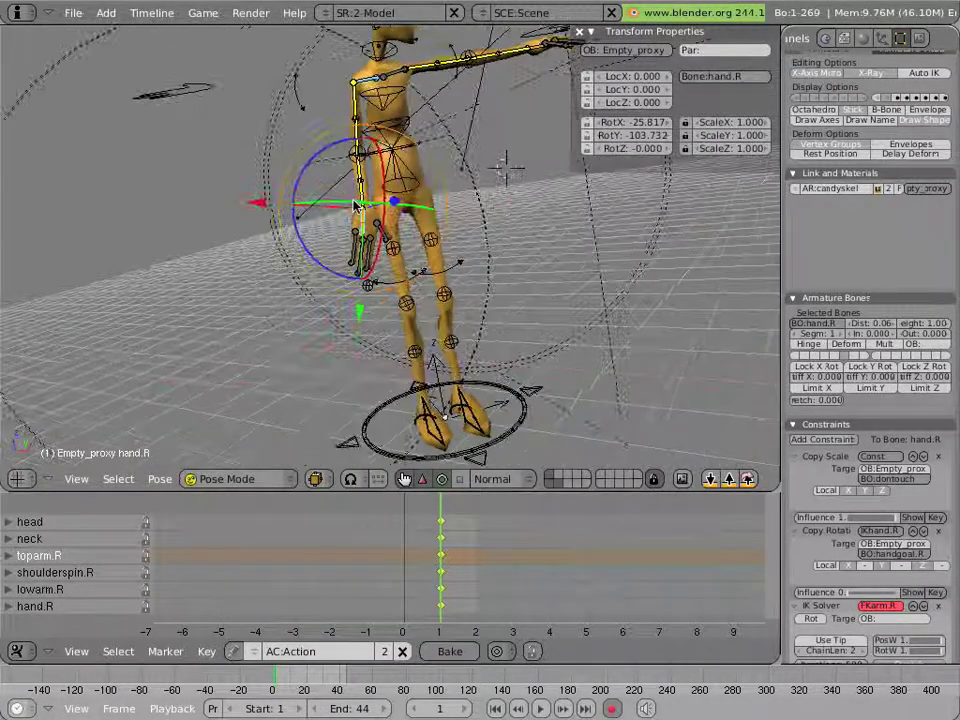
{"action": "key", "text": "r"}
{"action": "left_click", "coordinate": [242, 159]}
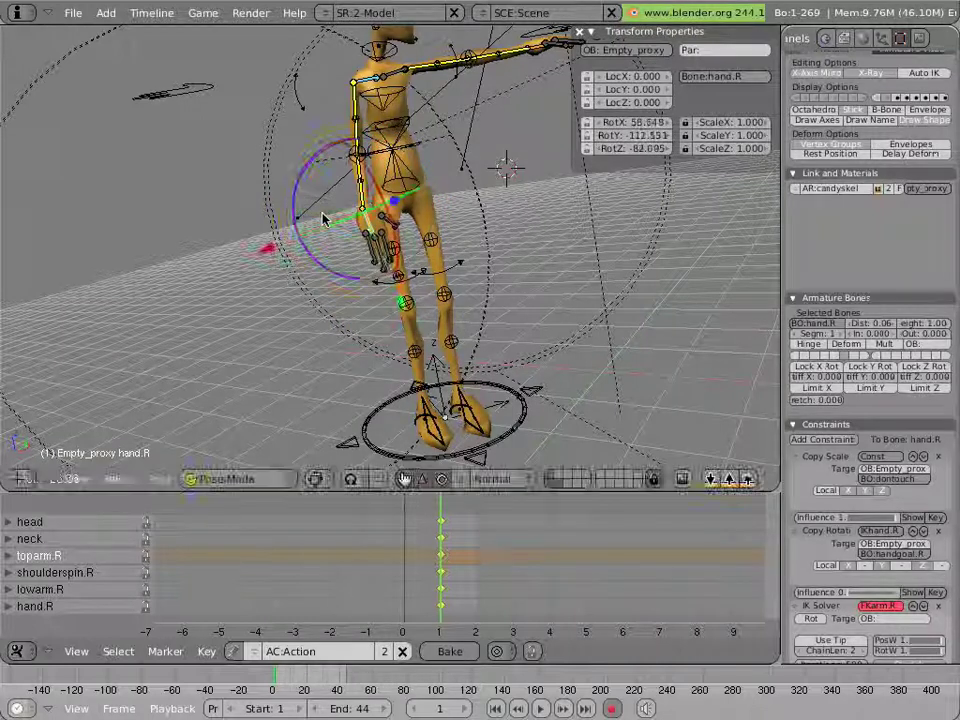
- Select the right hand's little, middle and pointer finger bones together and rotate them to about -8° on Z
{"action": "scroll", "coordinate": [318, 238], "scroll_direction": "up", "scroll_amount": 5}
{"action": "scroll", "coordinate": [318, 238], "scroll_direction": "up", "scroll_amount": 2}
{"action": "right_click", "coordinate": [286, 246]}
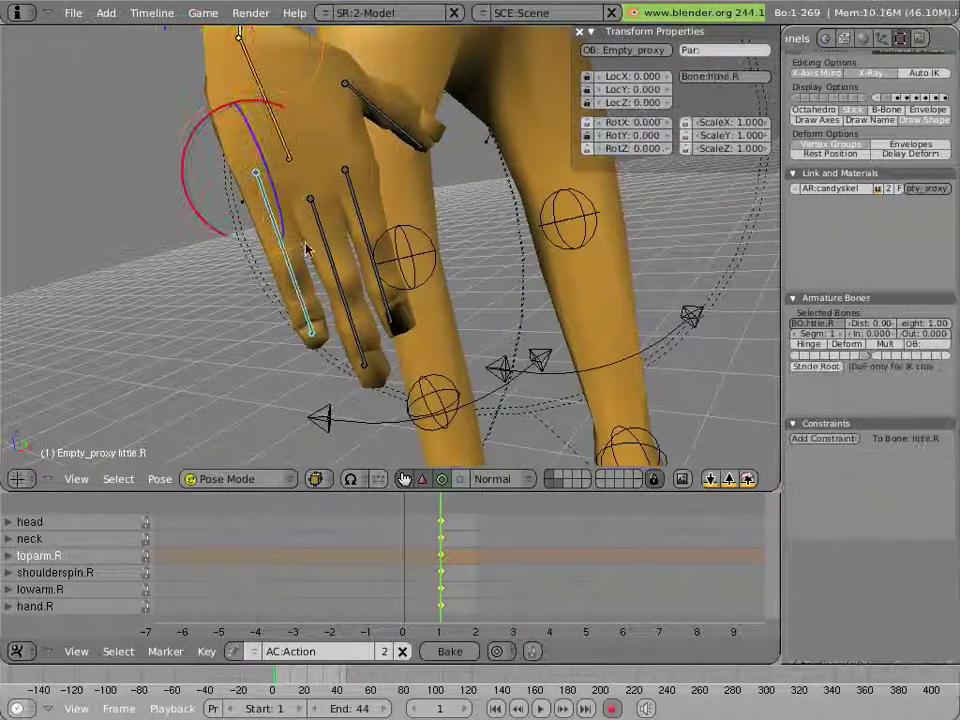
{"action": "right_click", "coordinate": [325, 242], "text": "shift"}
{"action": "right_click", "coordinate": [364, 222], "text": "shift"}
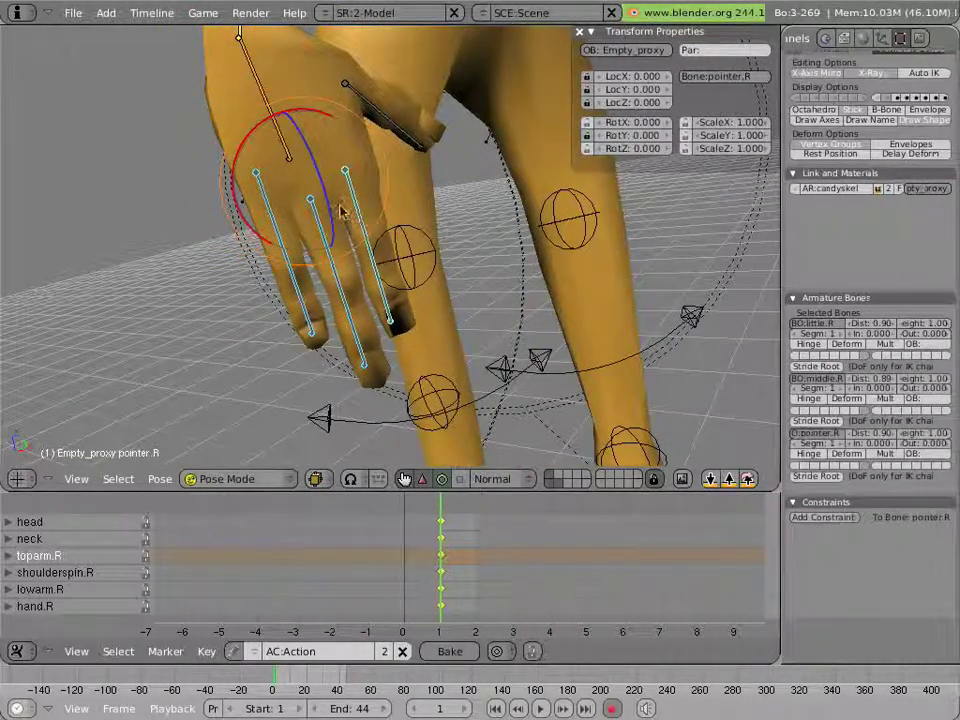
{"action": "key", "text": "r"}
{"action": "right_click", "coordinate": [331, 222]}
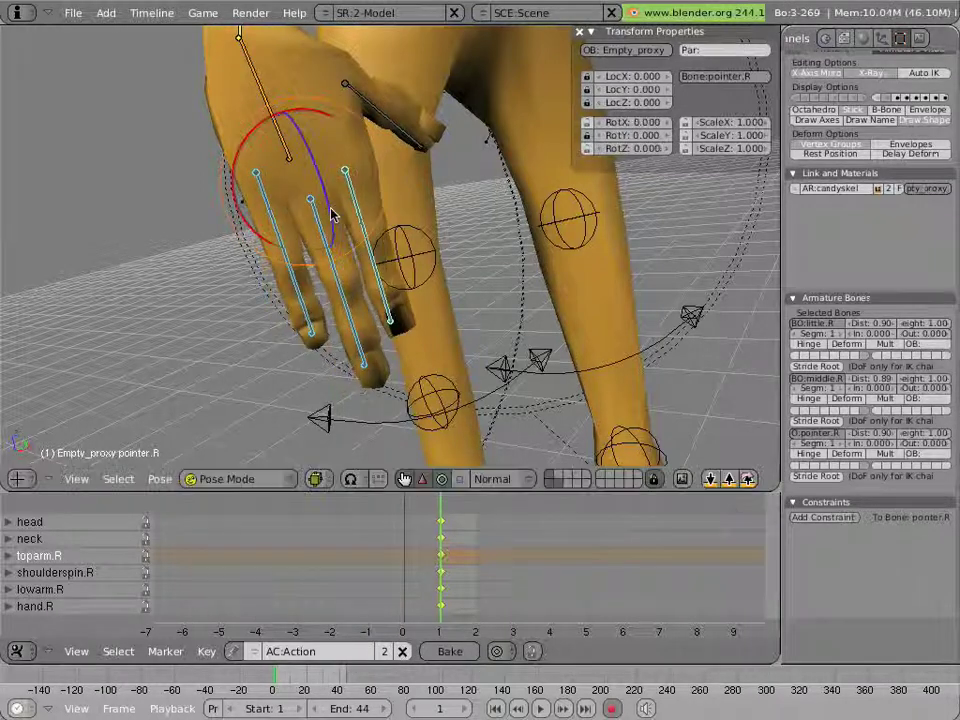
{"action": "left_click_drag", "start_coordinate": [329, 207], "coordinate": [332, 220]}
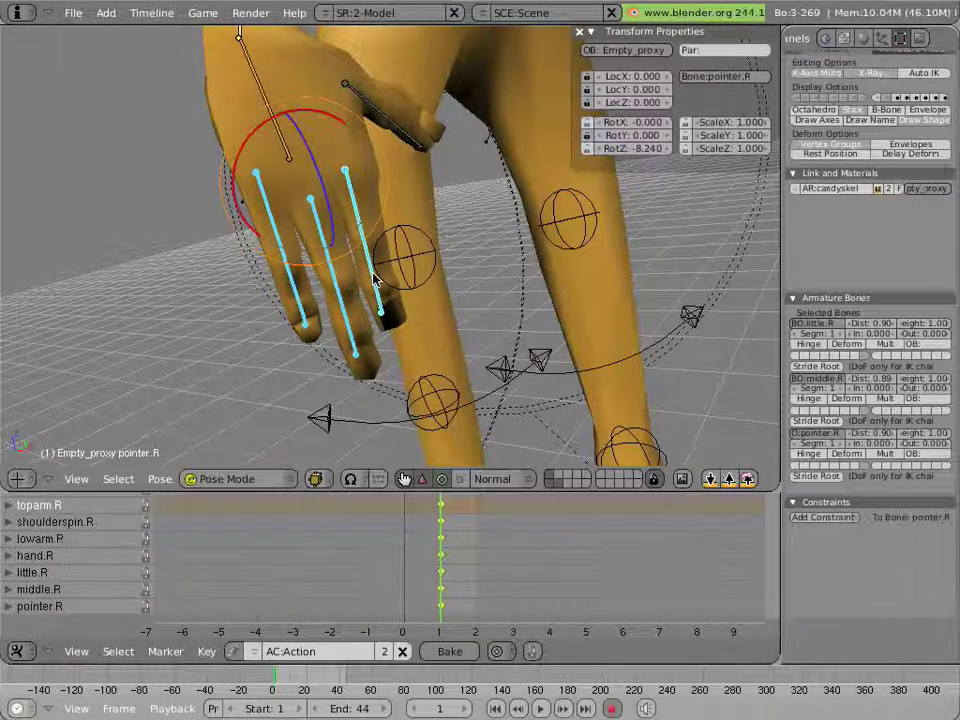
- Curl the three selected right-hand fingers by scaling them to about 0.83 and rotating them to about -29° on Z
{"action": "key", "text": "s"}
{"action": "left_click", "coordinate": [358, 258]}
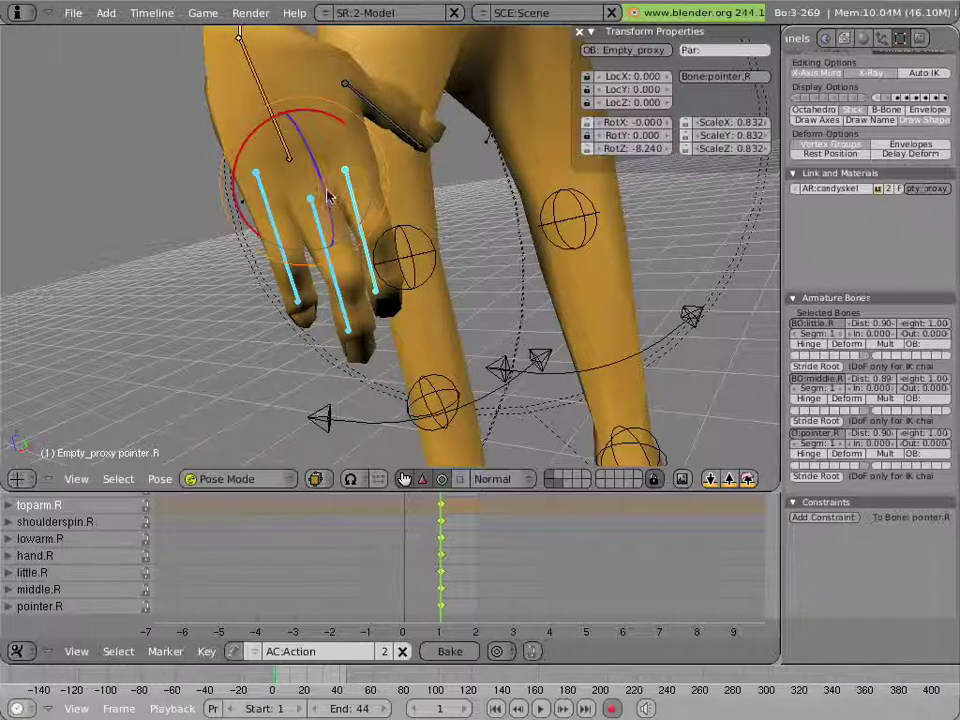
{"action": "key", "text": "r"}
{"action": "left_click_drag", "start_coordinate": [327, 208], "coordinate": [323, 211]}
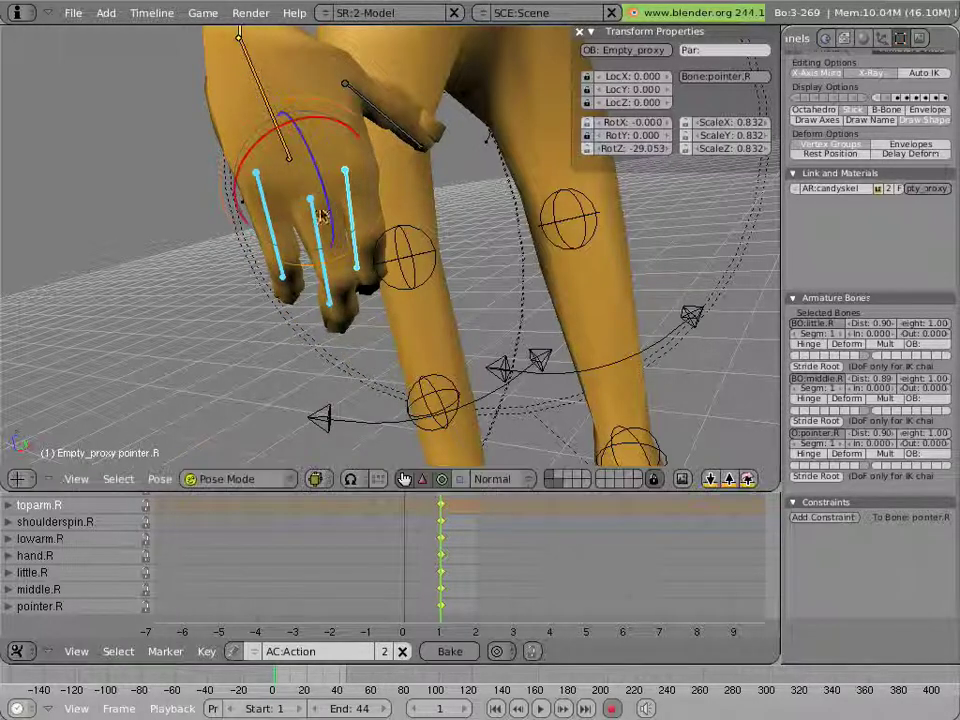
- Swing the three selected right-hand finger bones sideways, to about -3.5° on X
{"action": "right_click", "coordinate": [266, 227]}
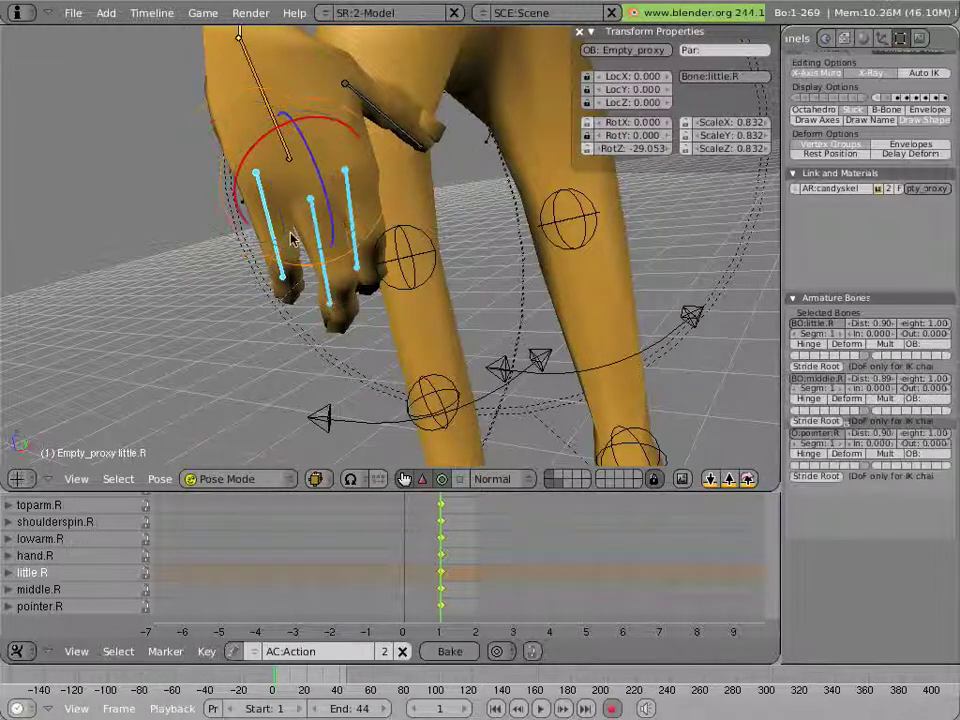
{"action": "key", "text": "r"}
{"action": "left_click", "coordinate": [287, 248]}
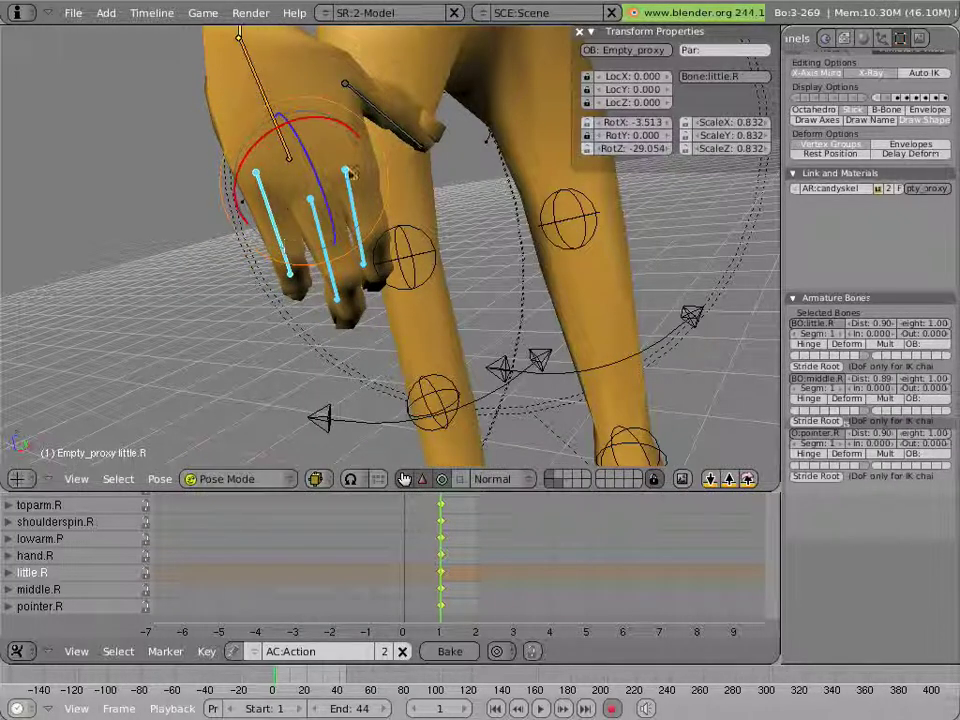
- Rotate the right thumb bone to about X -20° and Z -11°, and scale it to about 0.89
{"action": "right_click", "coordinate": [365, 100]}
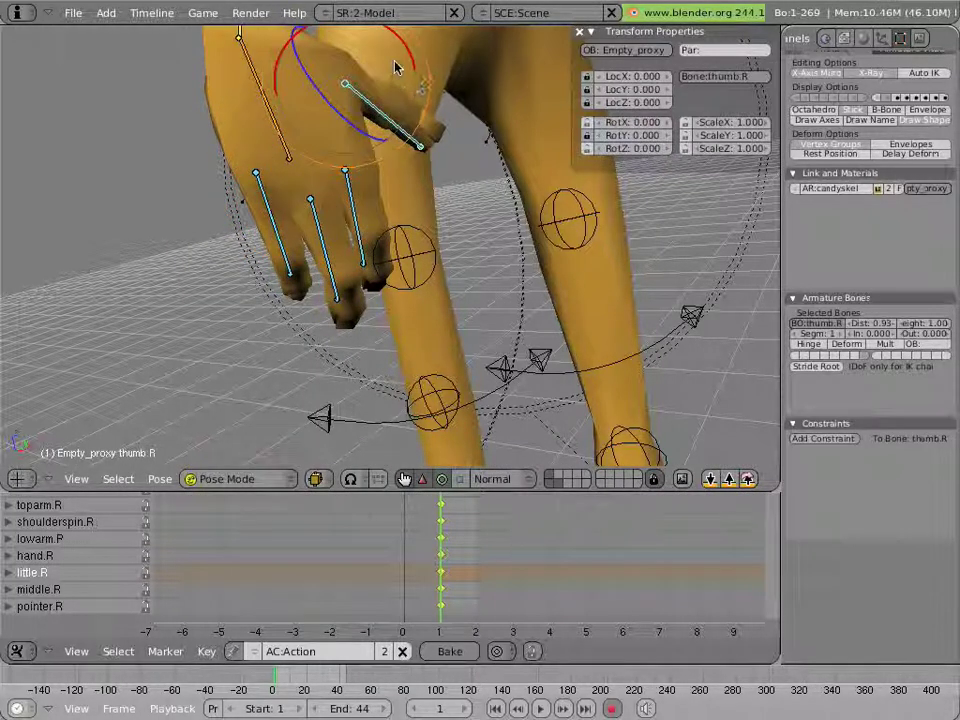
{"action": "key", "text": "r"}
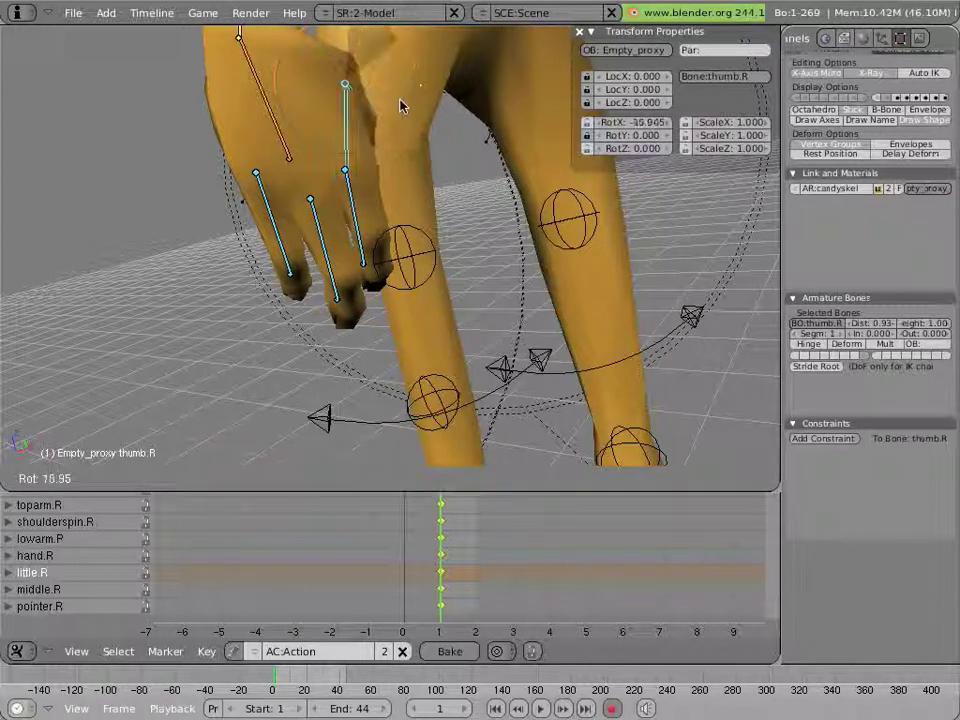
{"action": "left_click", "coordinate": [367, 97]}
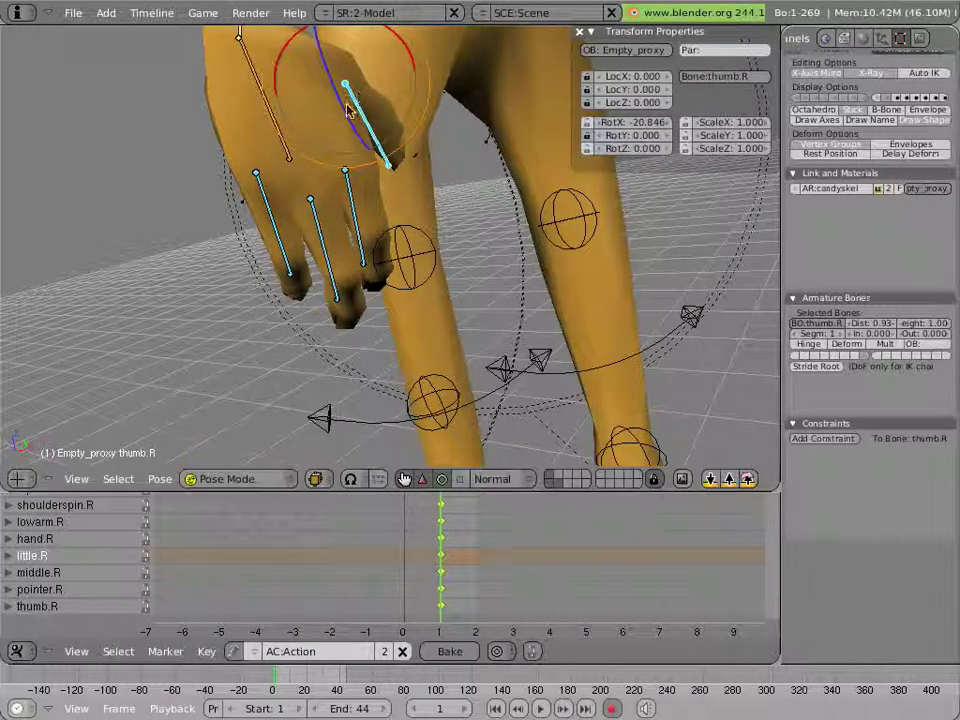
{"action": "key", "text": "r"}
{"action": "left_click", "coordinate": [345, 105]}
{"action": "key", "text": "s"}
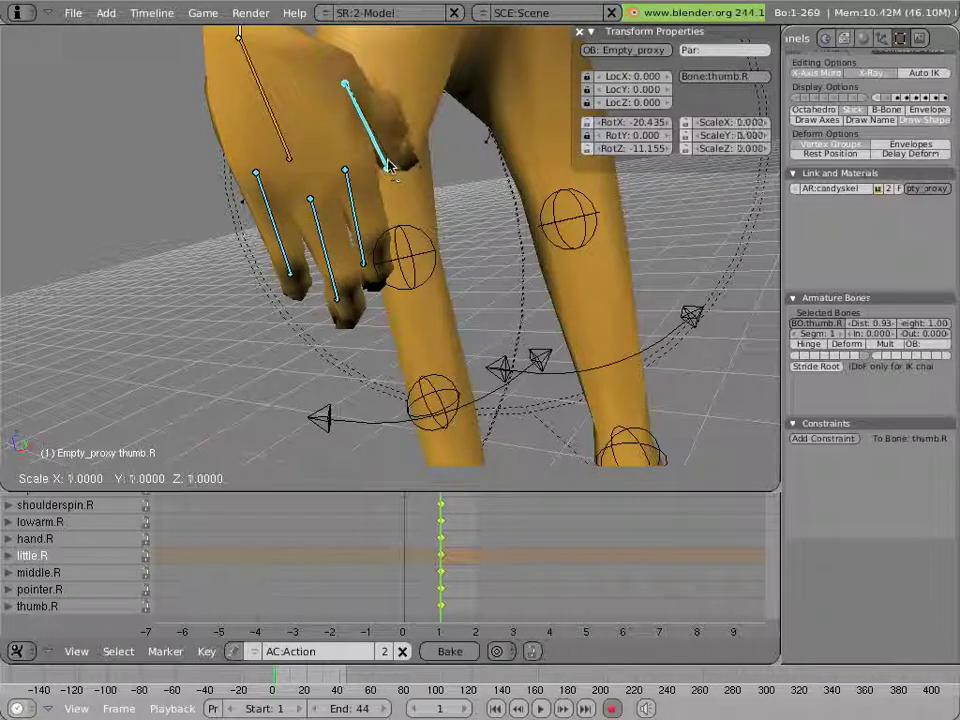
{"action": "left_click", "coordinate": [390, 168]}
- Shift the torso bone sideways over the right leg, to about -0.21 on X
{"action": "scroll", "coordinate": [390, 167], "scroll_direction": "down", "scroll_amount": 5}
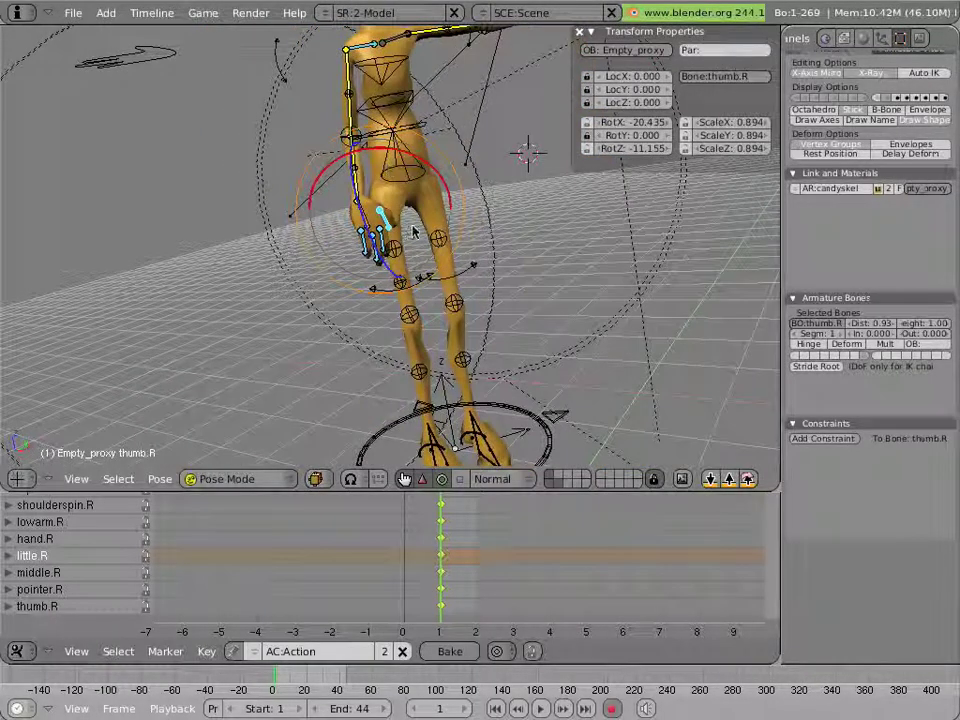
{"action": "key", "text": "KP_1"}
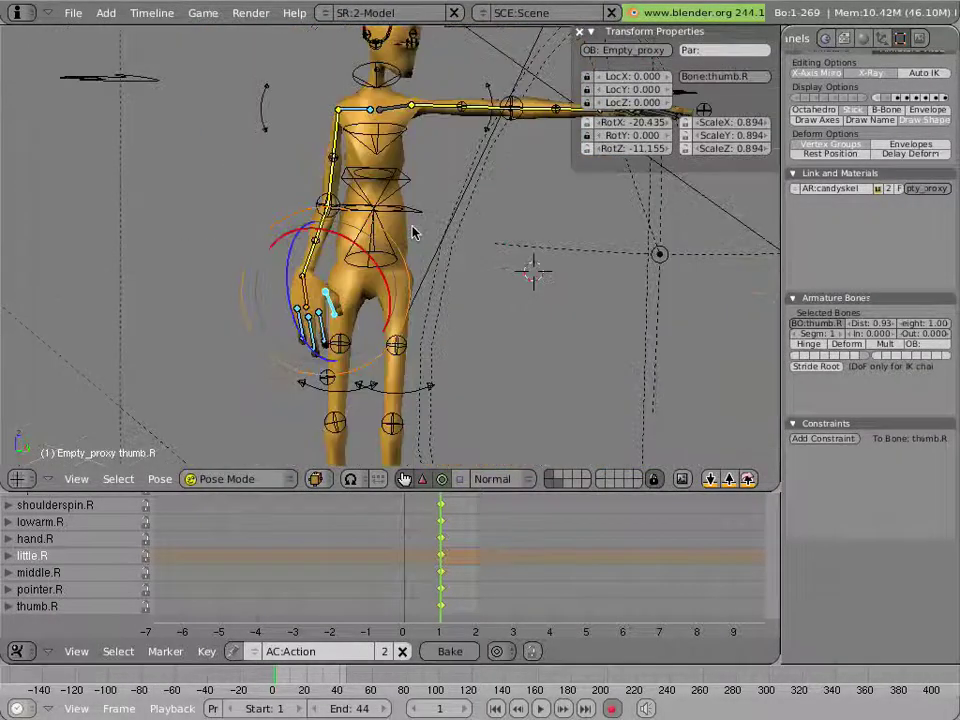
{"action": "middle_click_drag", "start_coordinate": [426, 205], "coordinate": [429, 129], "text": "shift"}
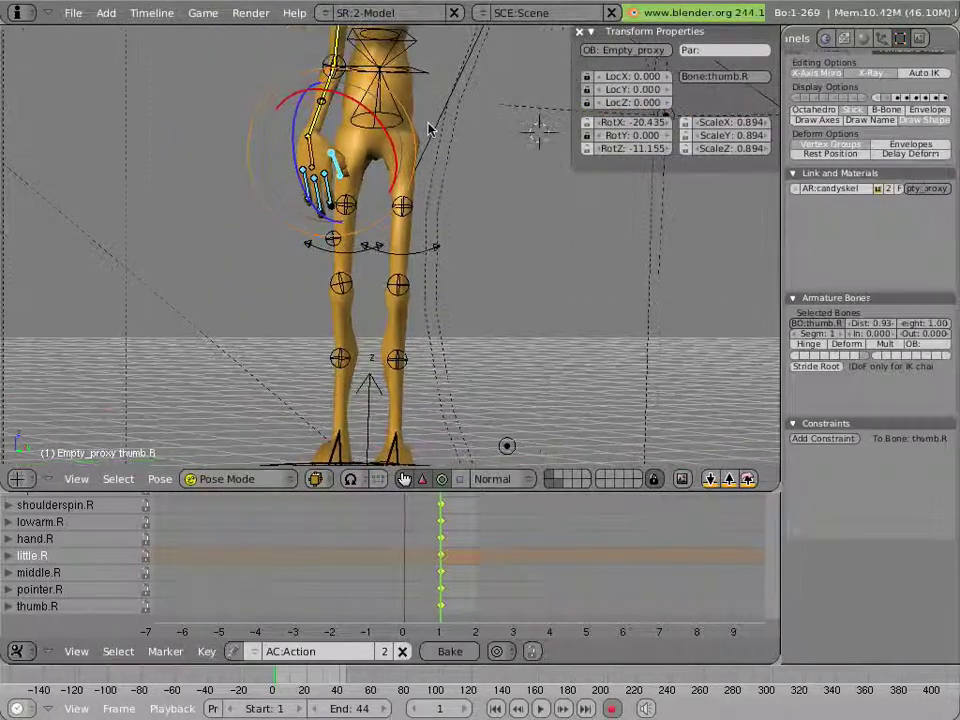
{"action": "right_click", "coordinate": [441, 122]}
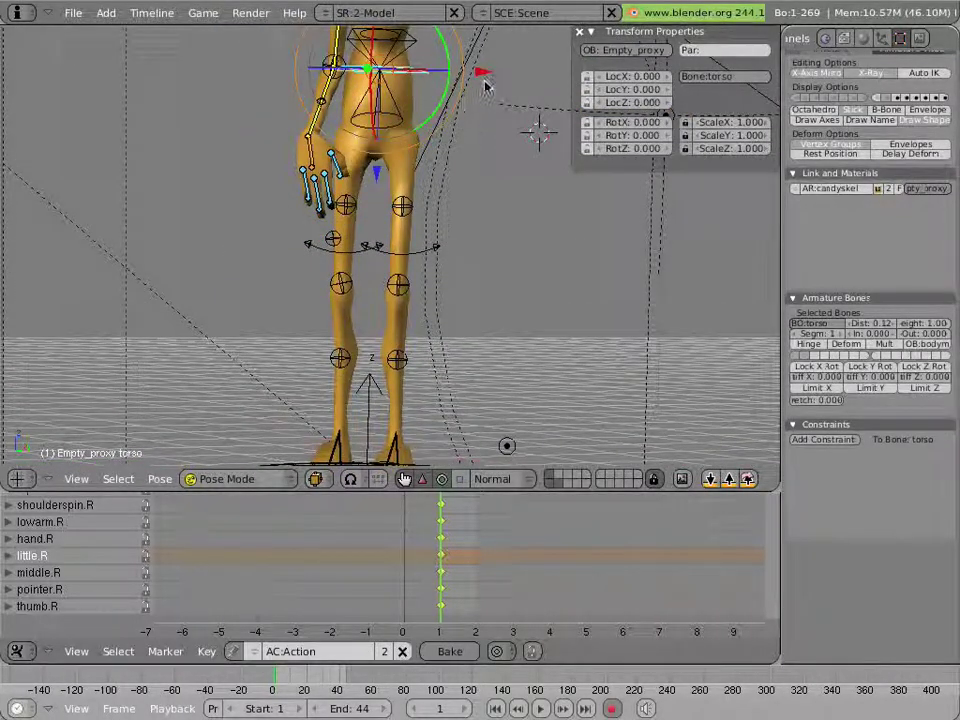
{"action": "key", "text": "g"}
{"action": "left_click_drag", "start_coordinate": [467, 82], "coordinate": [461, 81]}
- Tilt the low back bone to about 5.8° on Z to swing the hips
{"action": "middle_click_drag", "start_coordinate": [364, 122], "coordinate": [378, 170], "text": "shift"}
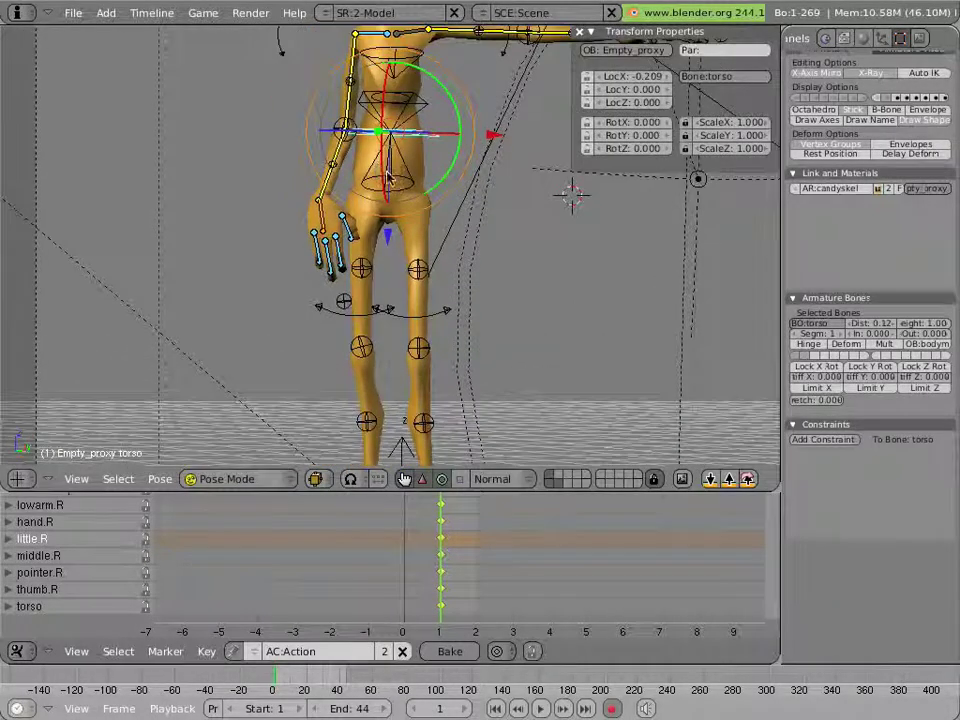
{"action": "right_click", "coordinate": [388, 172]}
{"action": "key", "text": "r"}
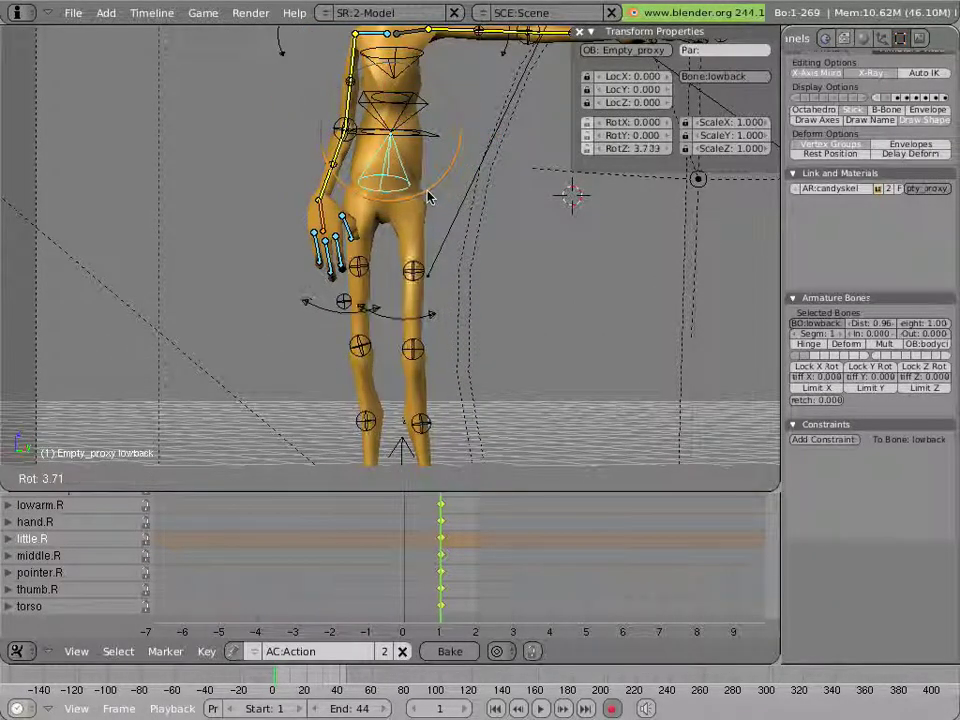
{"action": "left_click", "coordinate": [428, 199]}
- Turn the left foot bone outward to about 57° on Z and shift it along global Y to about LocX 0.116, LocY 0.094
{"action": "middle_click_drag", "start_coordinate": [404, 321], "coordinate": [398, 168], "text": "shift"}
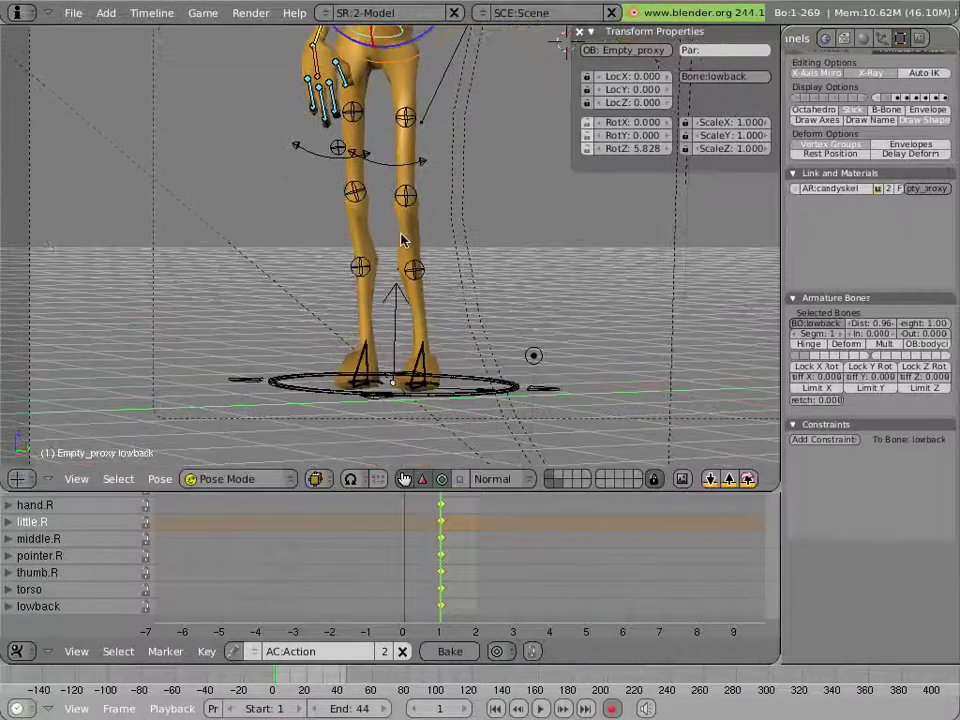
{"action": "right_click", "coordinate": [438, 388]}
{"action": "key", "text": "r"}
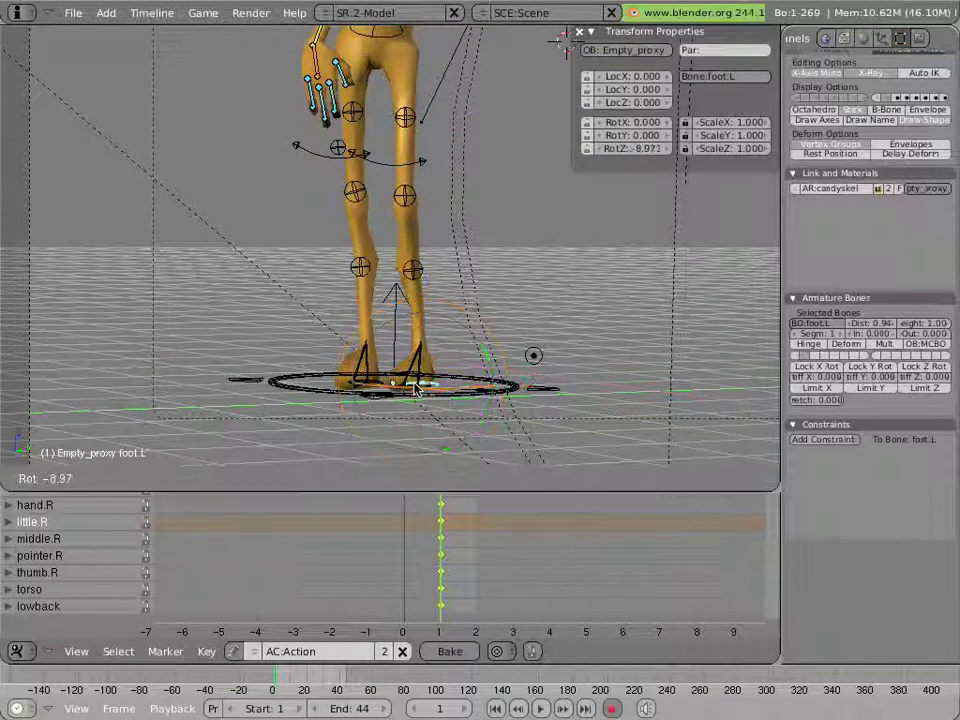
{"action": "right_click", "coordinate": [393, 394]}
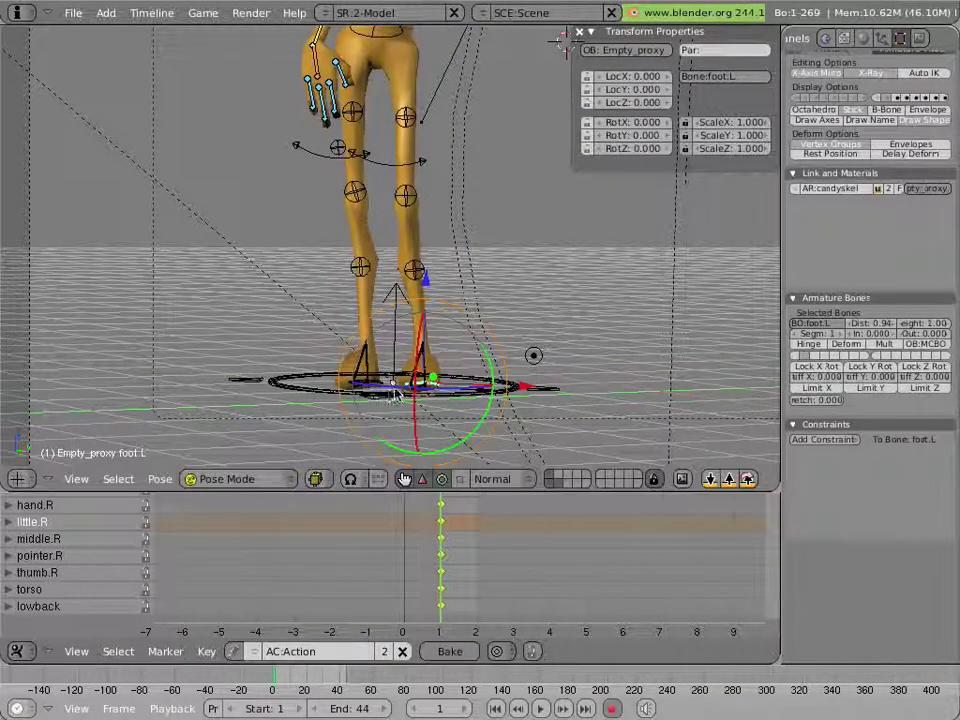
{"action": "key", "text": "r"}
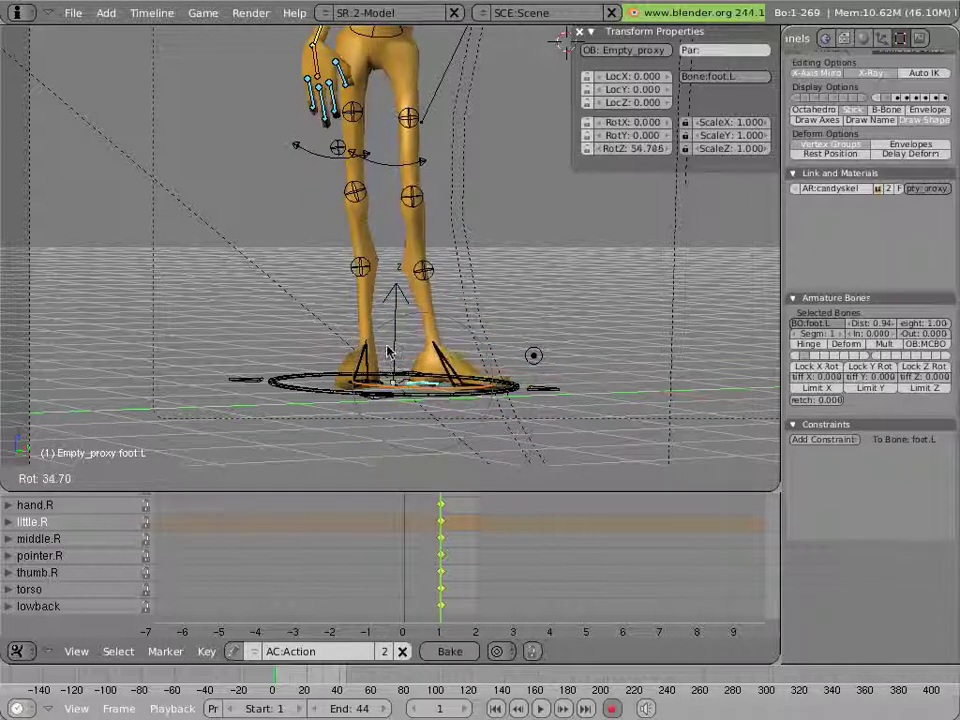
{"action": "left_click", "coordinate": [292, 264]}
{"action": "key", "text": "g"}
{"action": "key", "text": "y"}
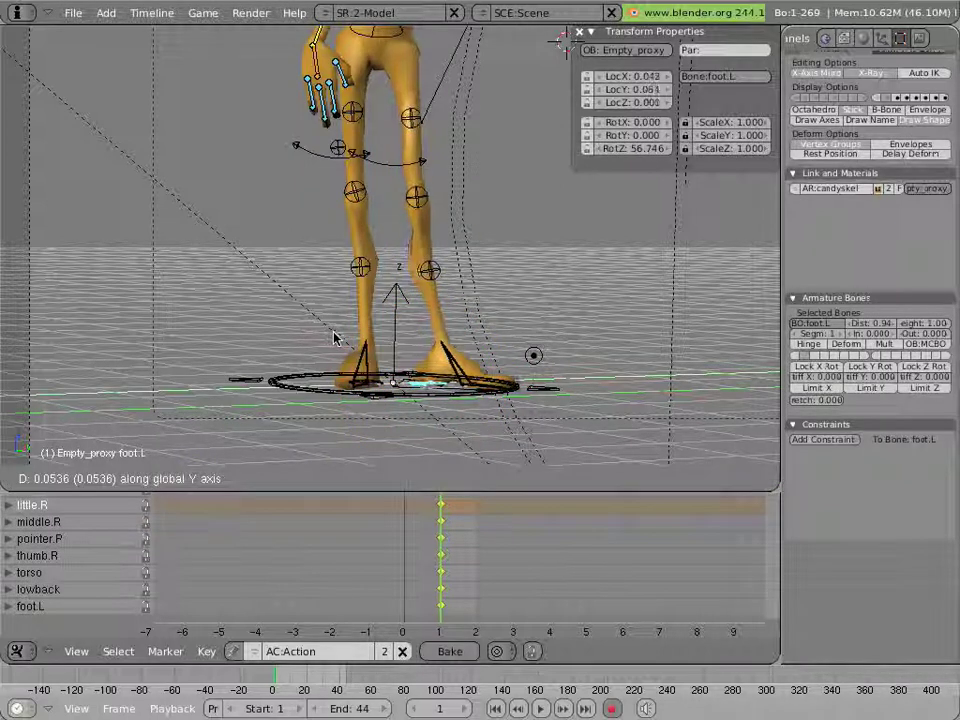
{"action": "left_click", "coordinate": [338, 340]}
- Tilt the mid back bone to about 3.8° on Z and rotate the top back bone slightly around its Z axis
{"action": "middle_click_drag", "start_coordinate": [380, 200], "coordinate": [355, 320], "text": "shift"}
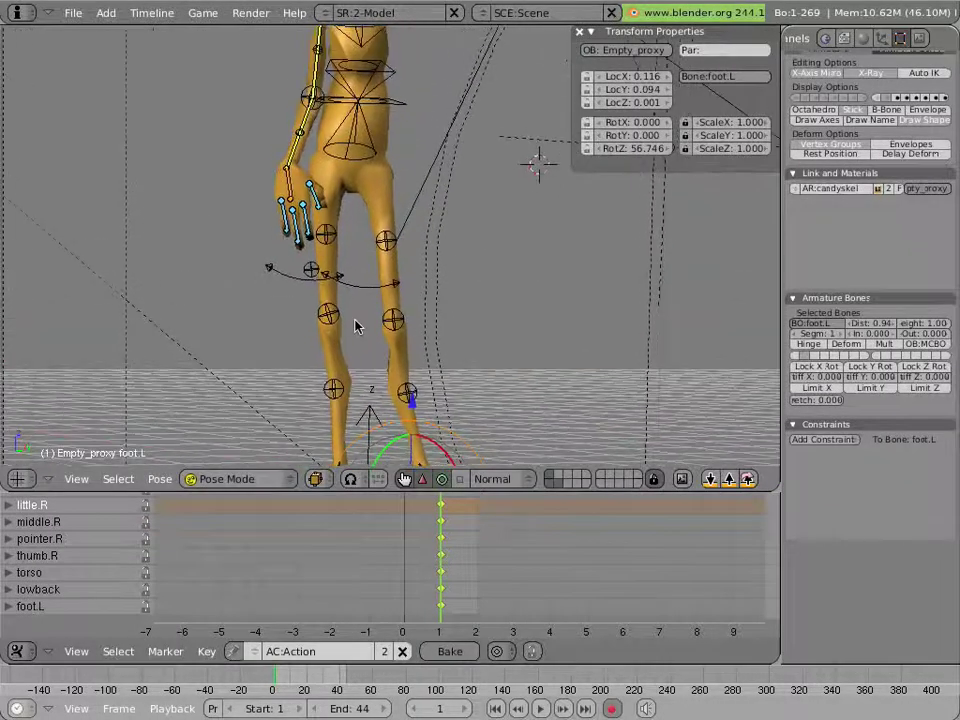
{"action": "middle_click_drag", "start_coordinate": [356, 158], "coordinate": [377, 261], "text": "shift"}
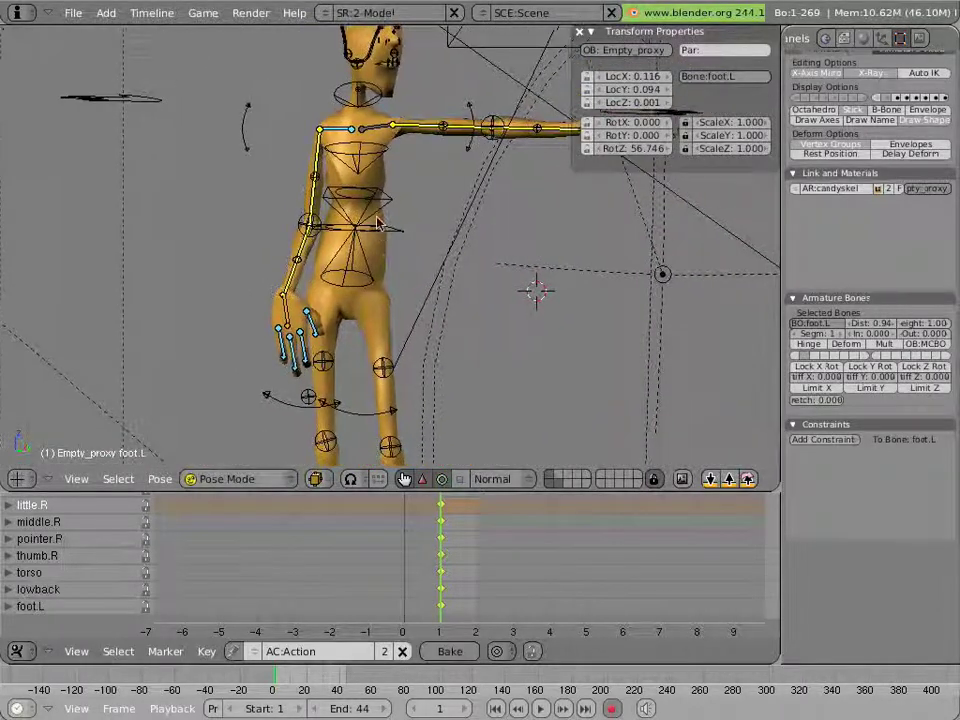
{"action": "right_click", "coordinate": [380, 200]}
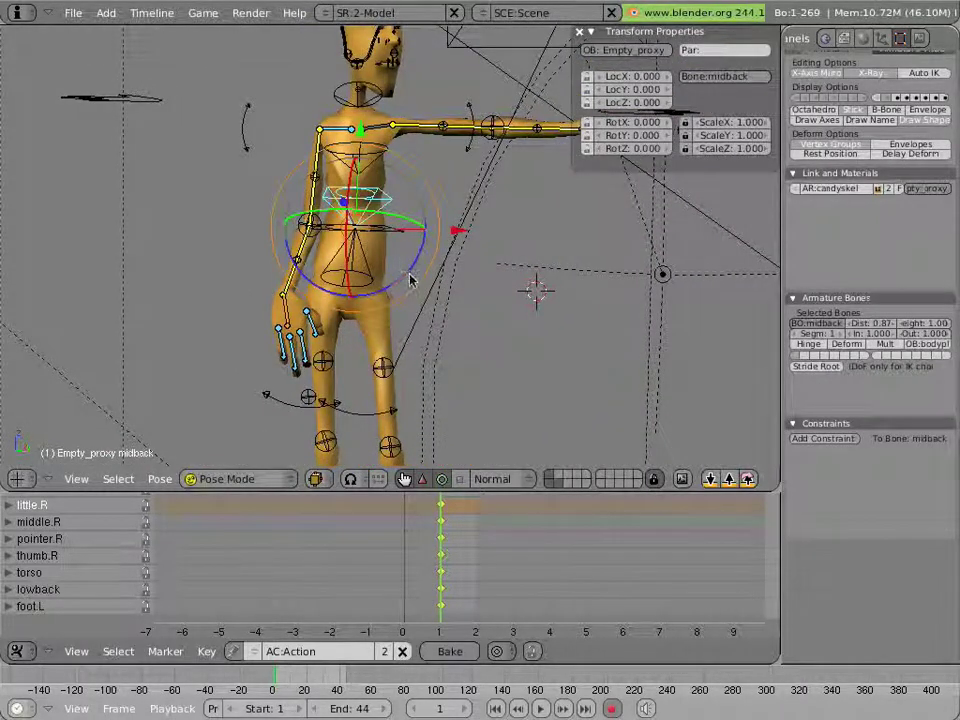
{"action": "left_click_drag", "start_coordinate": [398, 268], "coordinate": [412, 271]}
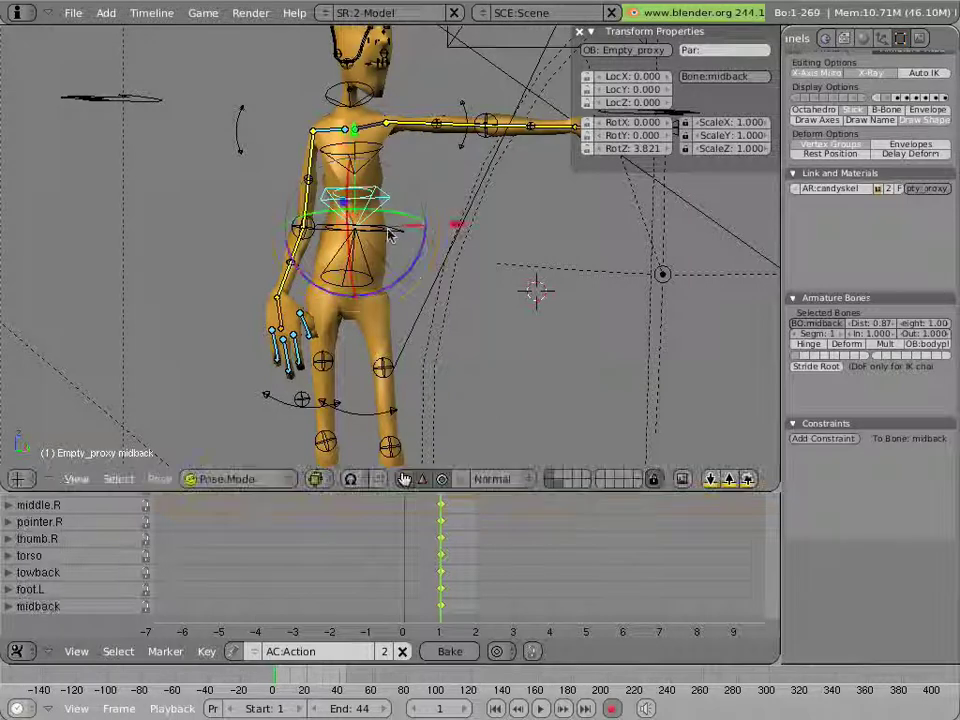
{"action": "right_click", "coordinate": [372, 172]}
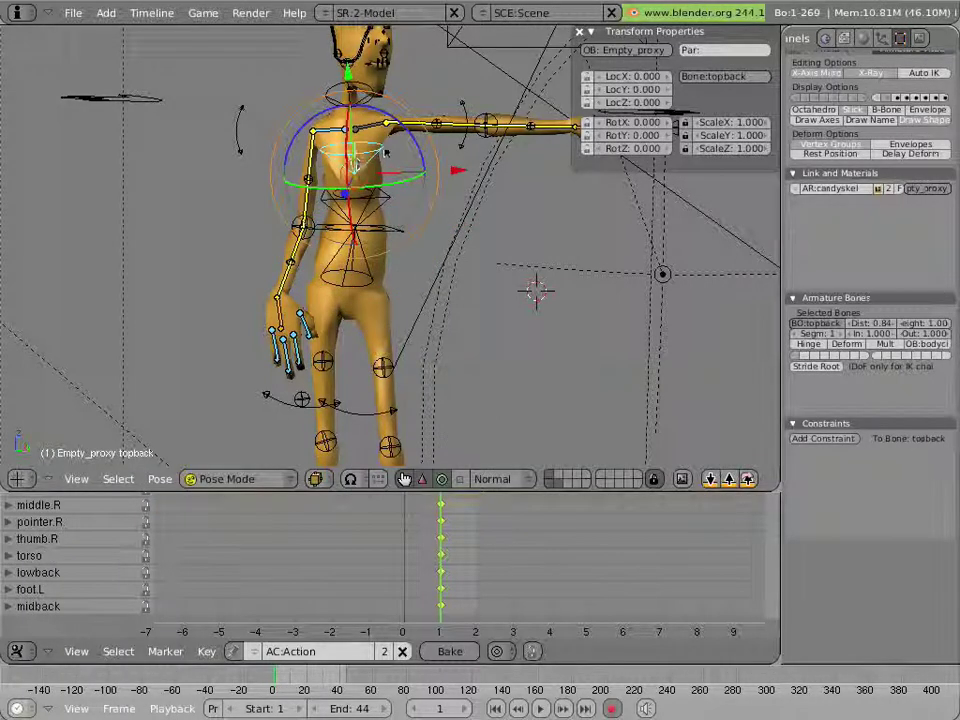
{"action": "left_click_drag", "start_coordinate": [419, 148], "coordinate": [405, 145]}
- Rotate the left shoulder bone slightly, to about -1° on X
{"action": "right_click", "coordinate": [383, 135]}
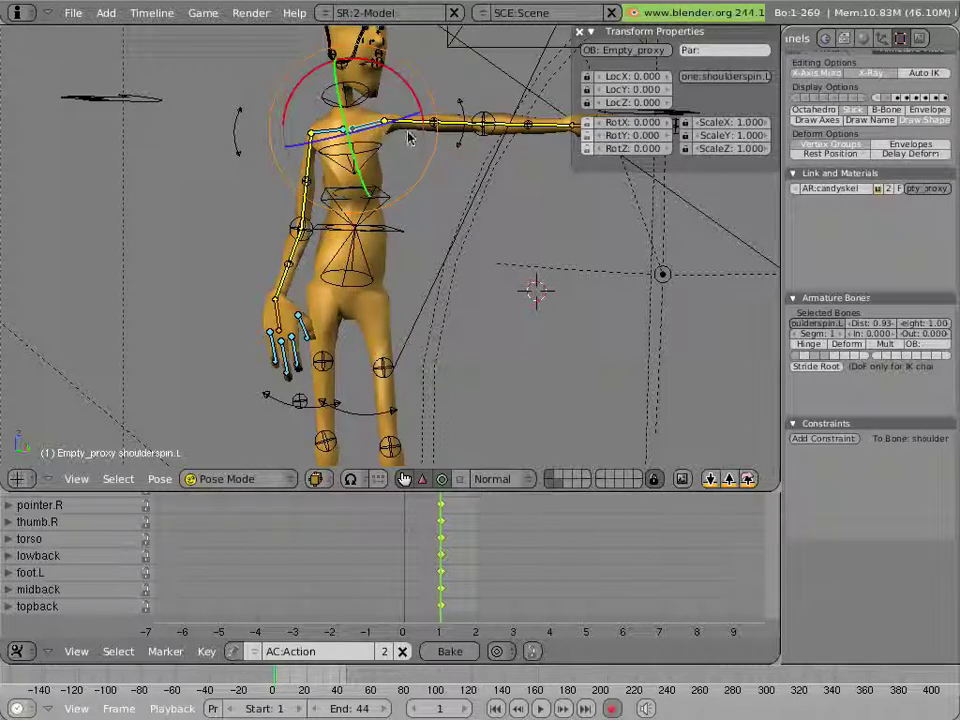
{"action": "left_click_drag", "start_coordinate": [410, 95], "coordinate": [420, 135]}
{"action": "scroll", "coordinate": [418, 134], "scroll_direction": "down", "scroll_amount": 2}
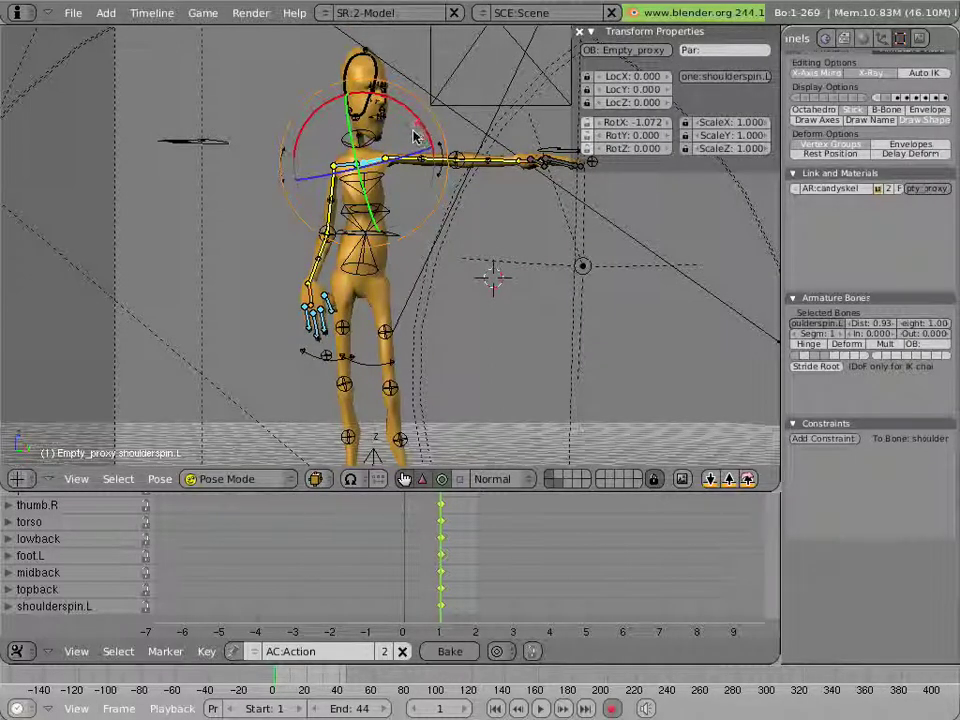
{"action": "scroll", "coordinate": [414, 137], "scroll_direction": "down", "scroll_amount": 2}
{"action": "scroll", "coordinate": [414, 140], "scroll_direction": "up", "scroll_amount": 3}
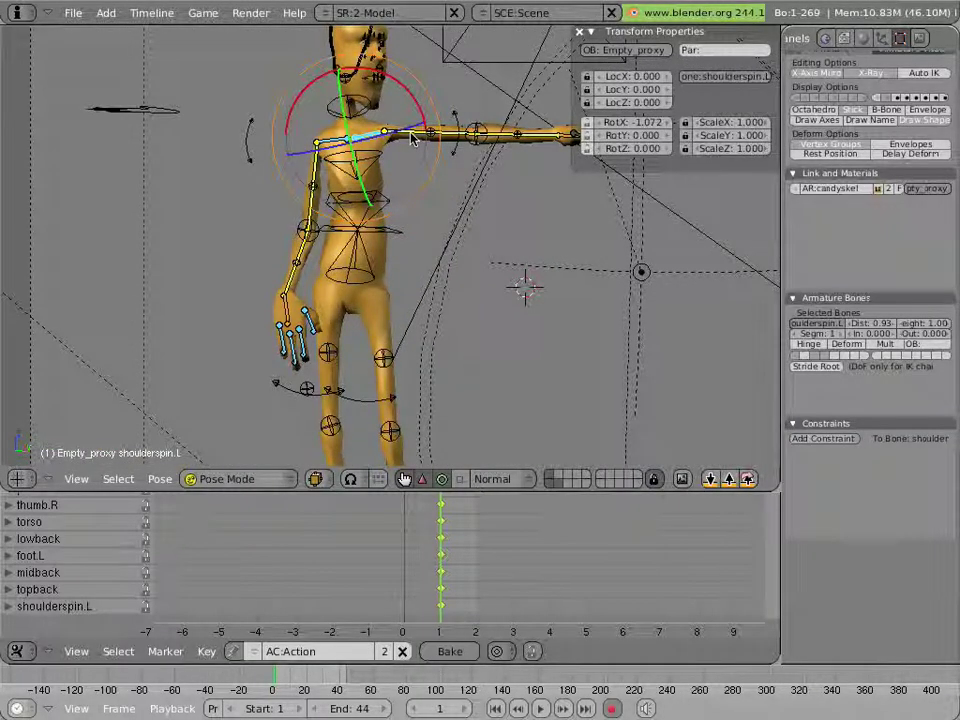
{"action": "scroll", "coordinate": [414, 137], "scroll_direction": "down", "scroll_amount": 2}
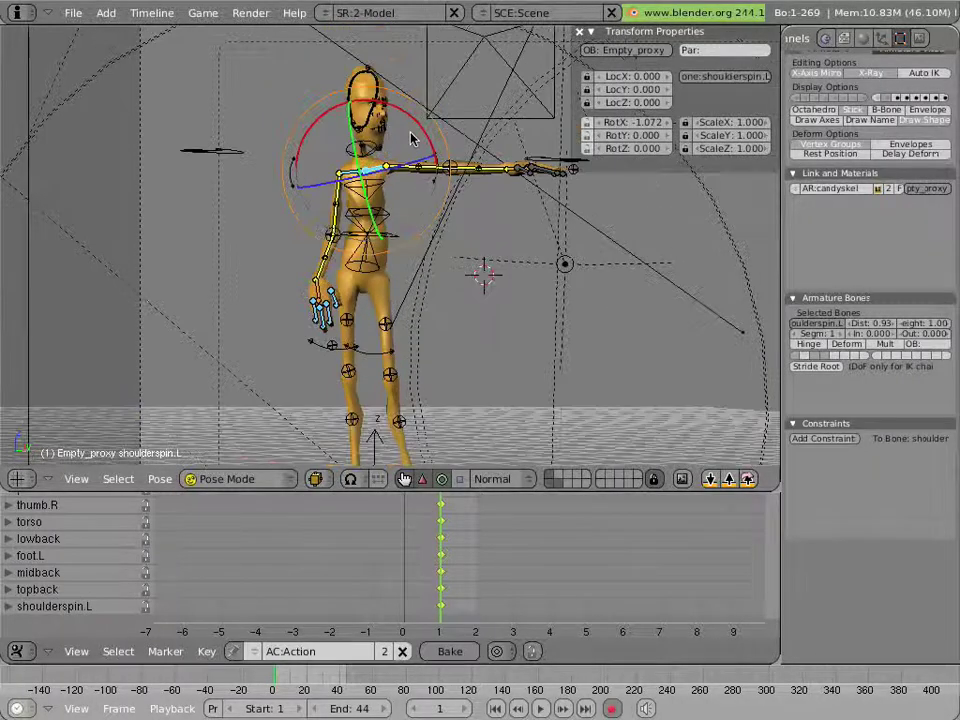
- Save the scene as a new file named armanimation.blend in the tutorials folder
{"action": "left_click", "coordinate": [72, 12]}
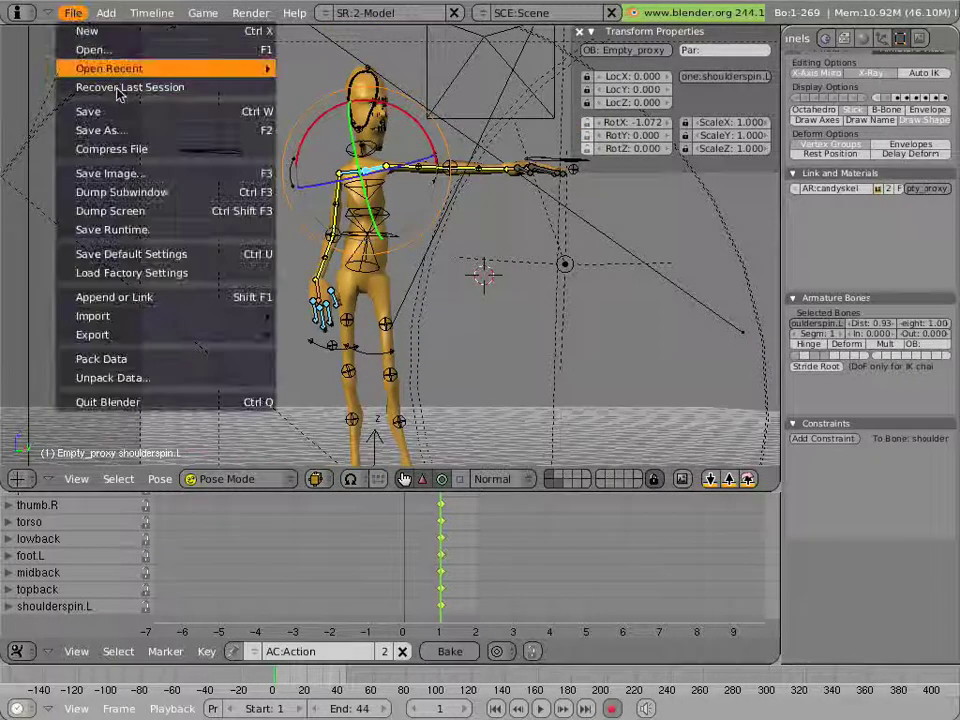
{"action": "left_click", "coordinate": [122, 124]}
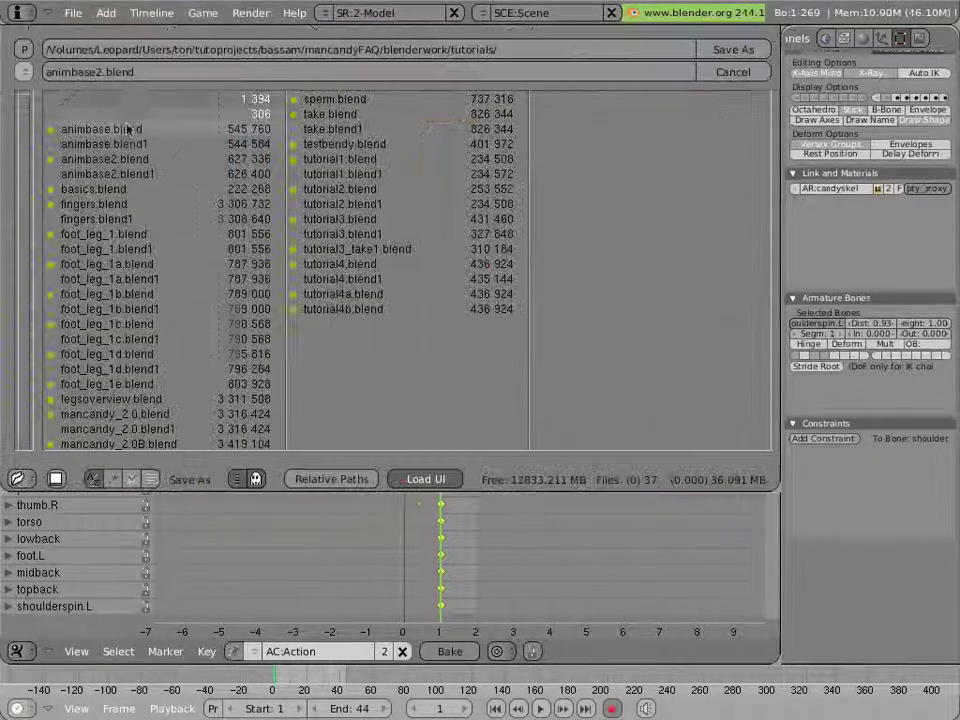
{"action": "left_click", "coordinate": [148, 74]}
{"action": "type", "text": "armanimation"}
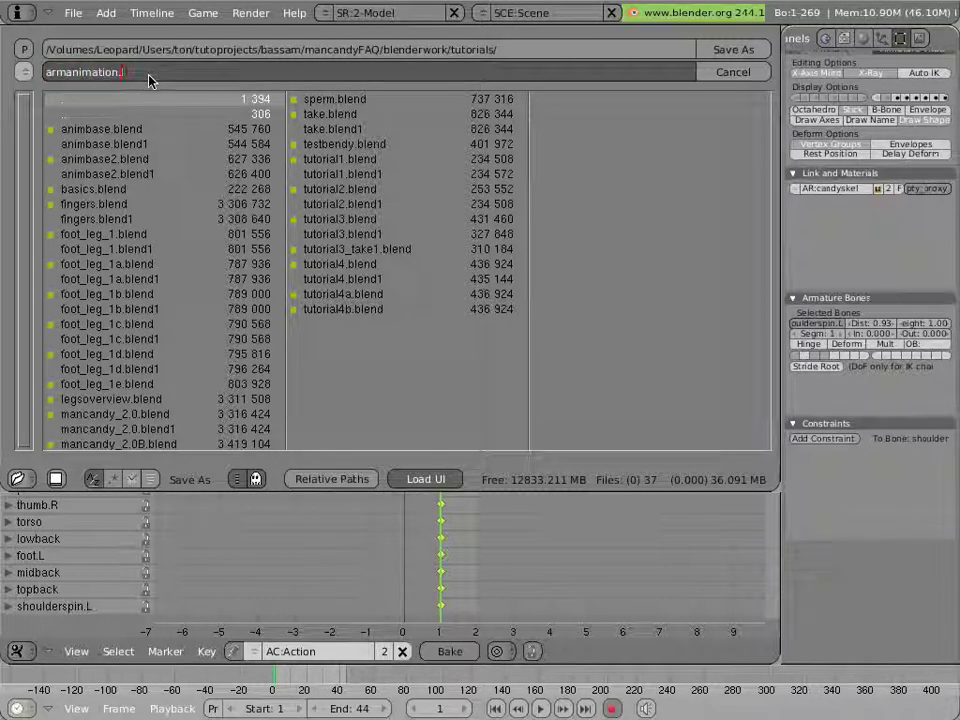
{"action": "type", "text": ".blend"}
{"action": "key", "text": "Return"}
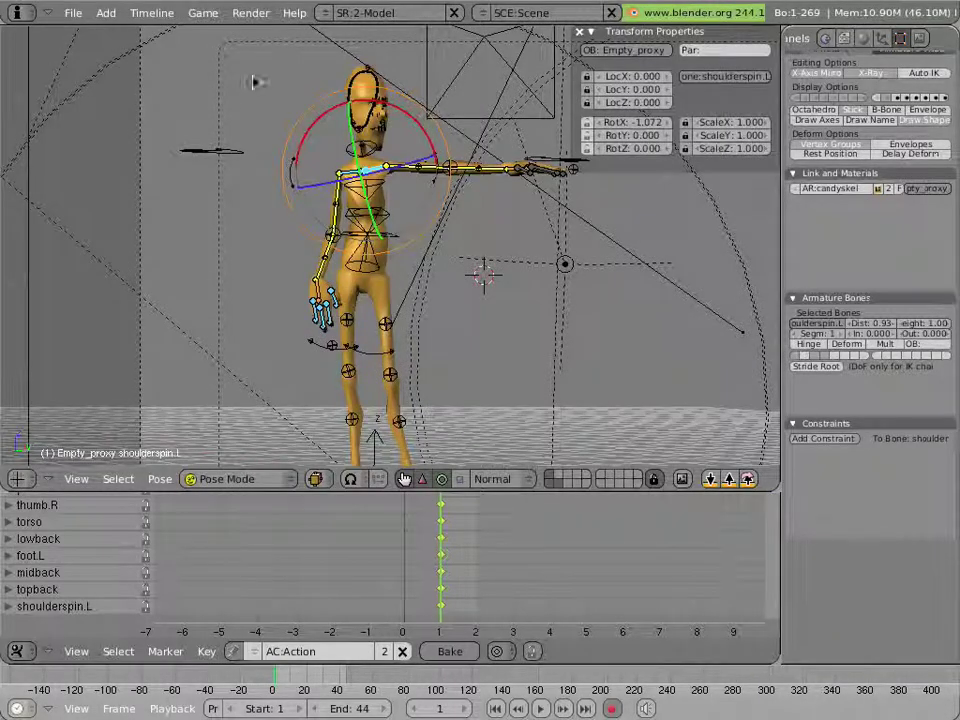
- Lower the left upper arm bone to about -82° on X and drop the left shoulder bone to about -17.6° on X
{"action": "middle_click_drag", "start_coordinate": [415, 215], "coordinate": [392, 189], "text": "shift"}
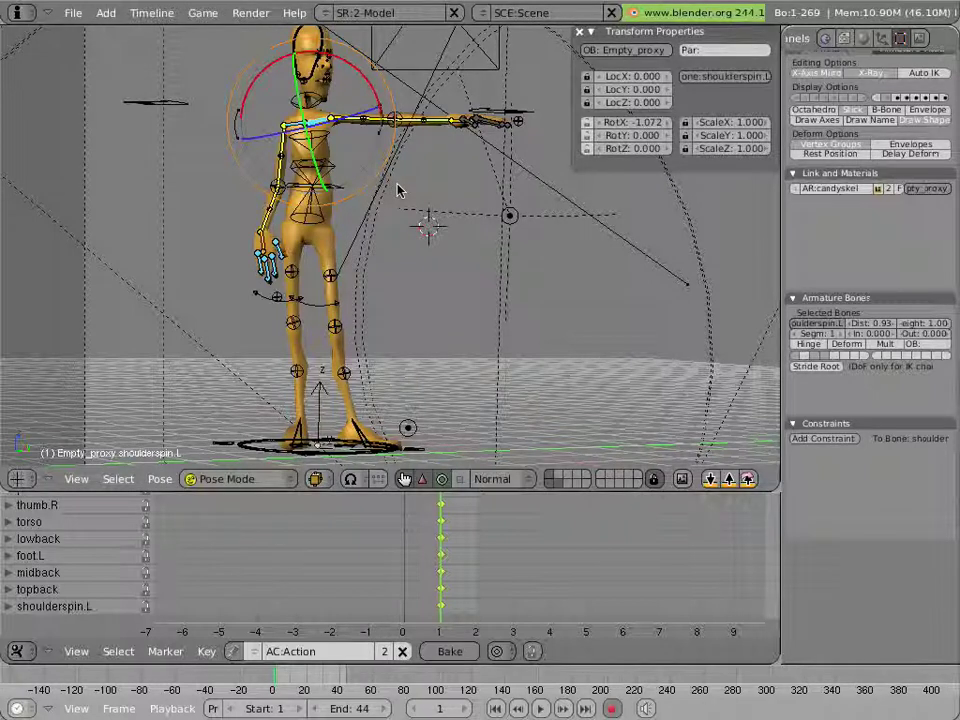
{"action": "right_click", "coordinate": [378, 120]}
{"action": "right_click", "coordinate": [376, 126]}
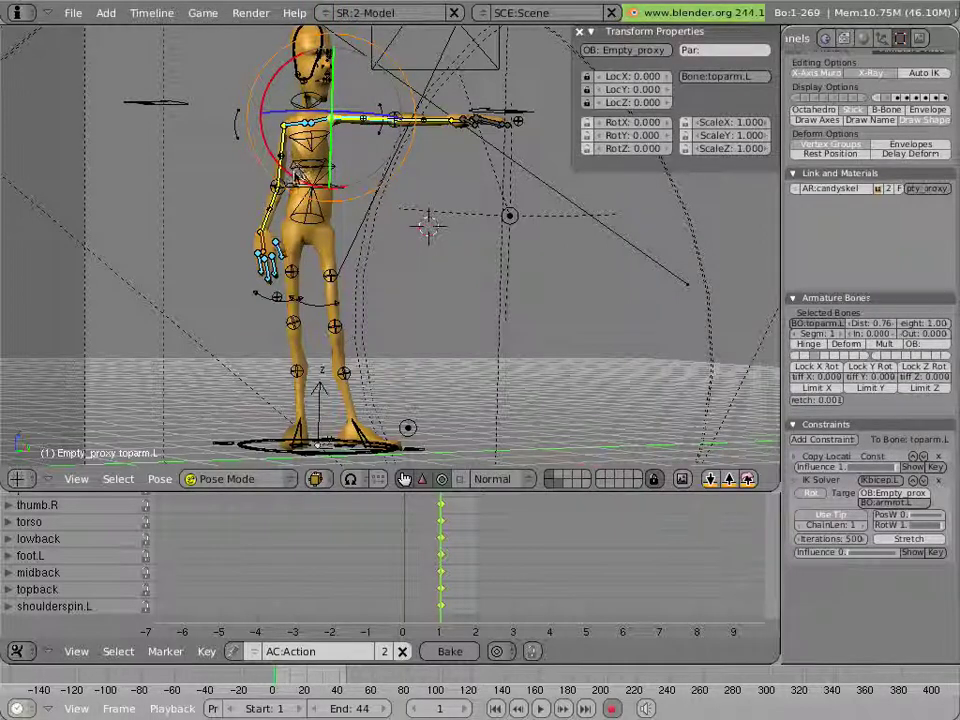
{"action": "left_click_drag", "start_coordinate": [296, 170], "coordinate": [288, 100]}
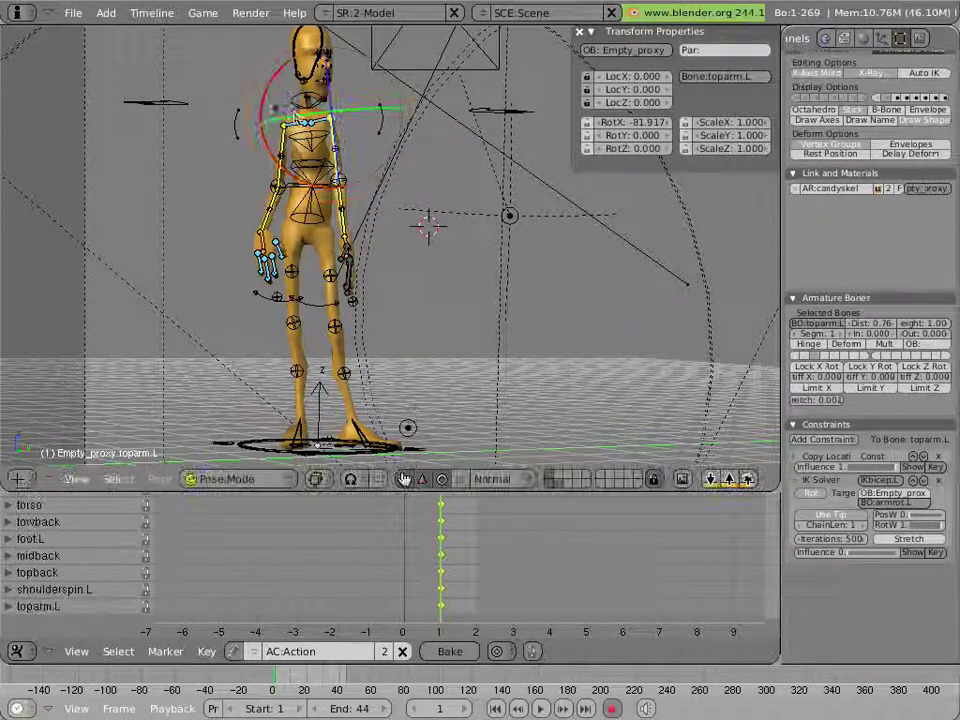
{"action": "right_click", "coordinate": [368, 110]}
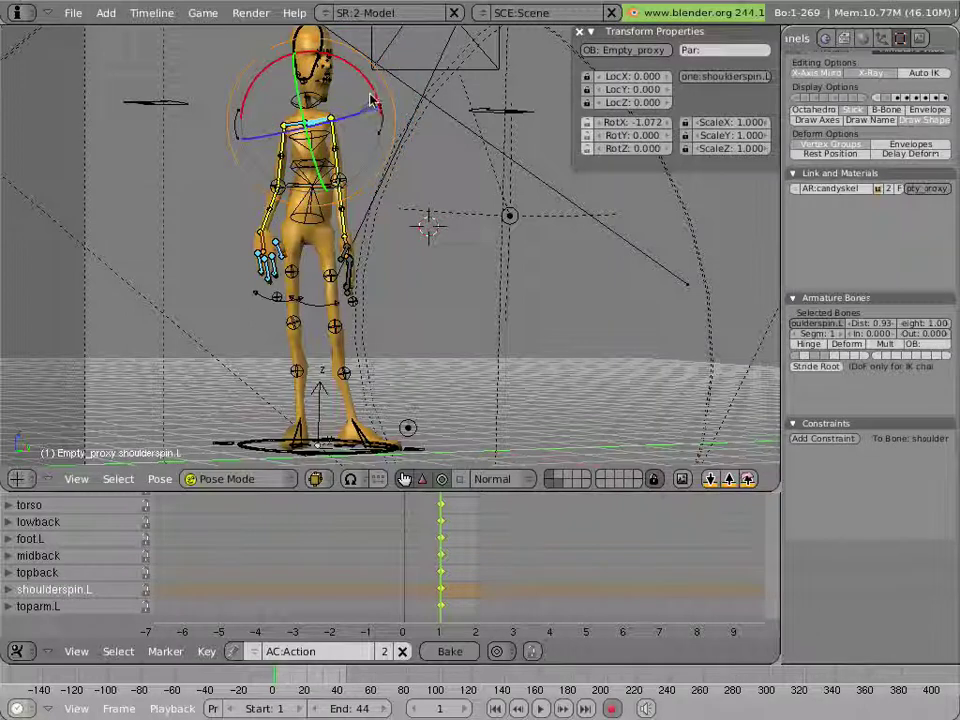
{"action": "left_click_drag", "start_coordinate": [368, 110], "coordinate": [383, 118]}
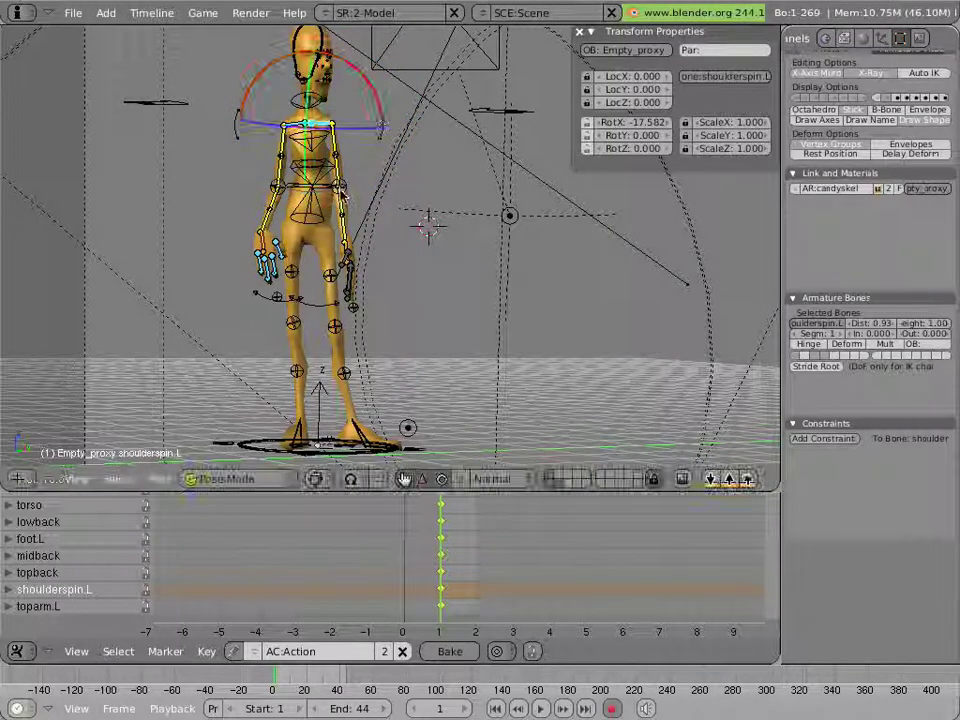
- Rotate the left forearm bone to about 3.6° on Z and the left hand bone to about 0.2° on X
{"action": "right_click", "coordinate": [347, 230]}
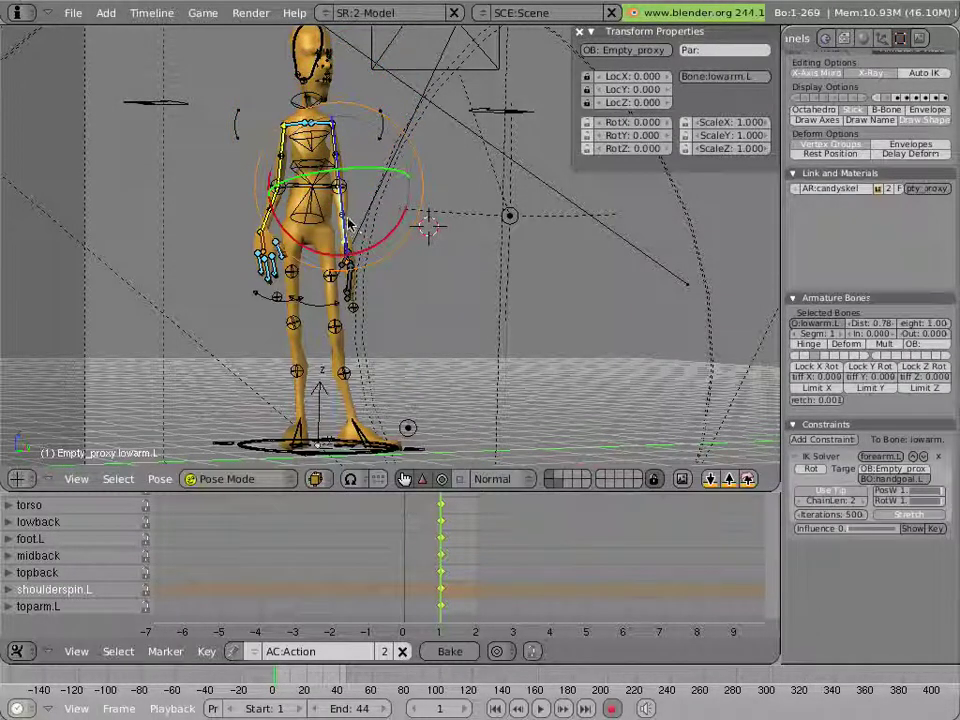
{"action": "left_click_drag", "start_coordinate": [352, 232], "coordinate": [348, 234]}
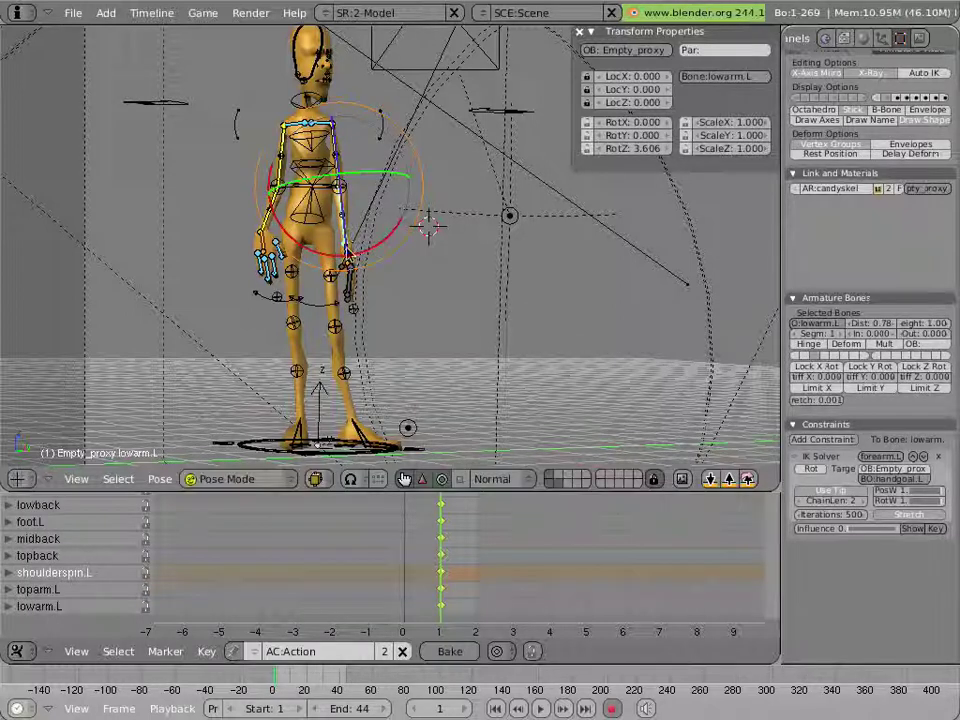
{"action": "right_click", "coordinate": [352, 249]}
{"action": "scroll", "coordinate": [283, 307], "scroll_direction": "up", "scroll_amount": 3}
{"action": "scroll", "coordinate": [285, 310], "scroll_direction": "up", "scroll_amount": 2}
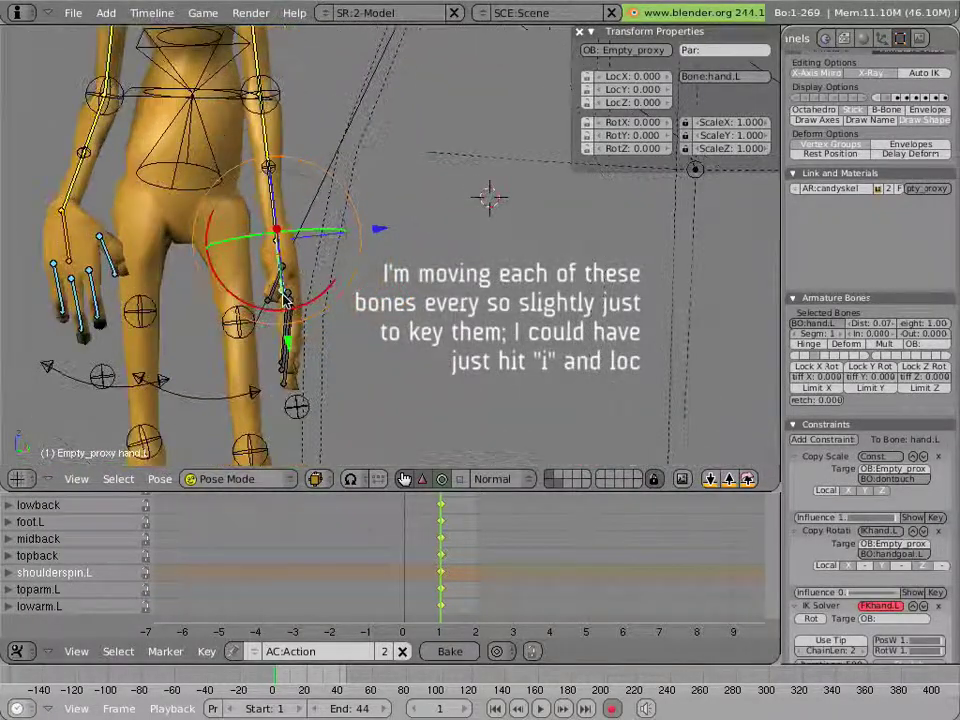
{"action": "left_click_drag", "start_coordinate": [310, 297], "coordinate": [318, 302]}
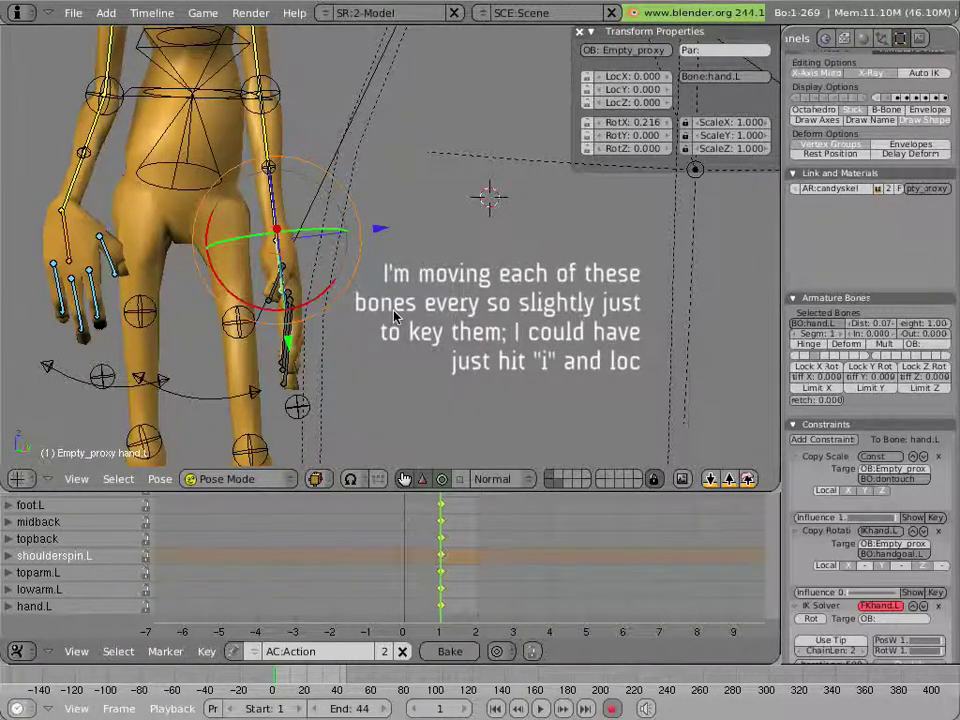
- Move the right hand bone inward, closer to the hip, using its targetless IK
{"action": "scroll", "coordinate": [393, 315], "scroll_direction": "down", "scroll_amount": 5}
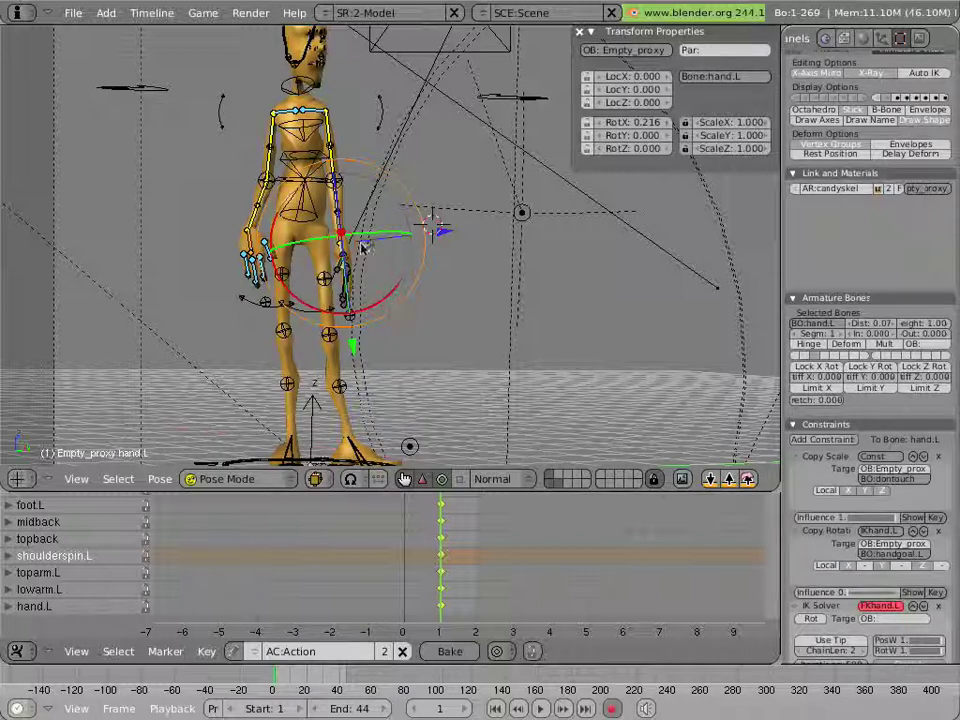
{"action": "right_click", "coordinate": [253, 243]}
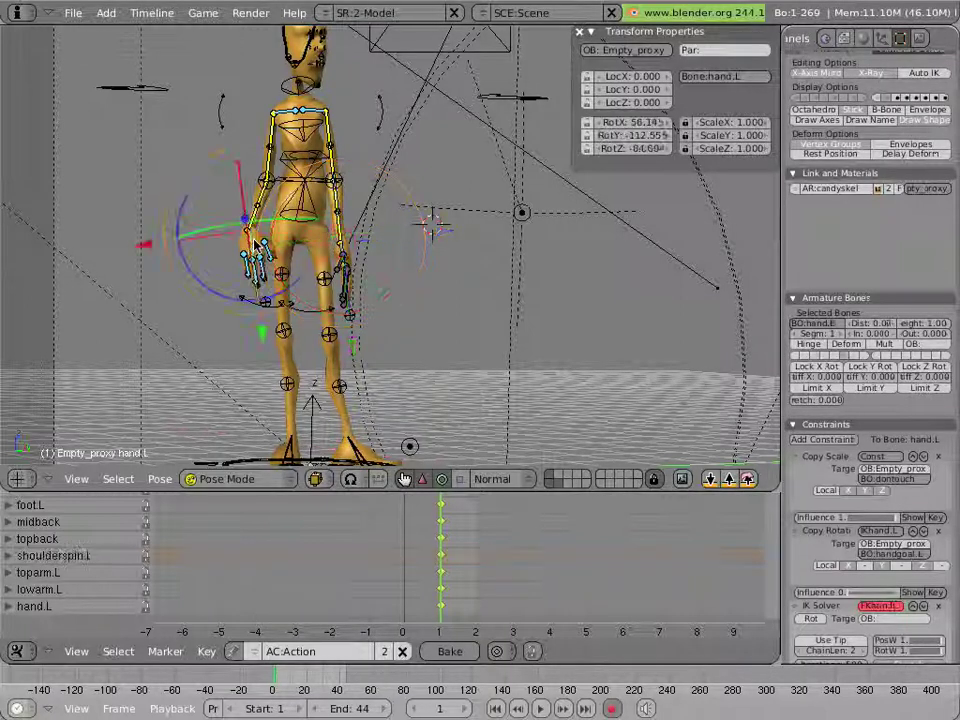
{"action": "right_click", "coordinate": [258, 250]}
{"action": "key", "text": "g"}
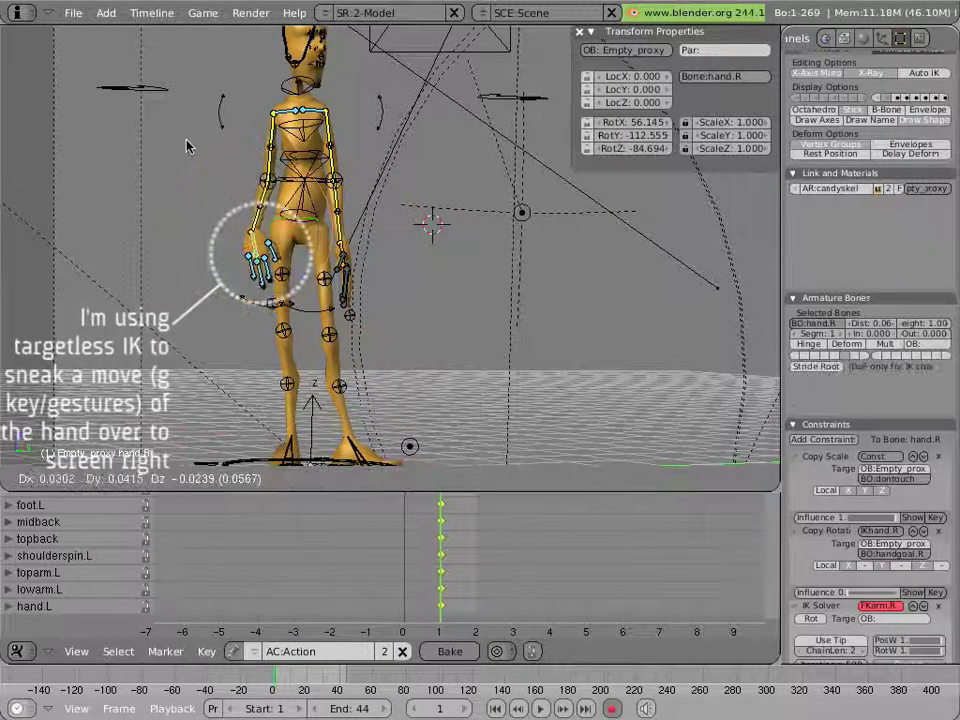
{"action": "left_click", "coordinate": [197, 147]}
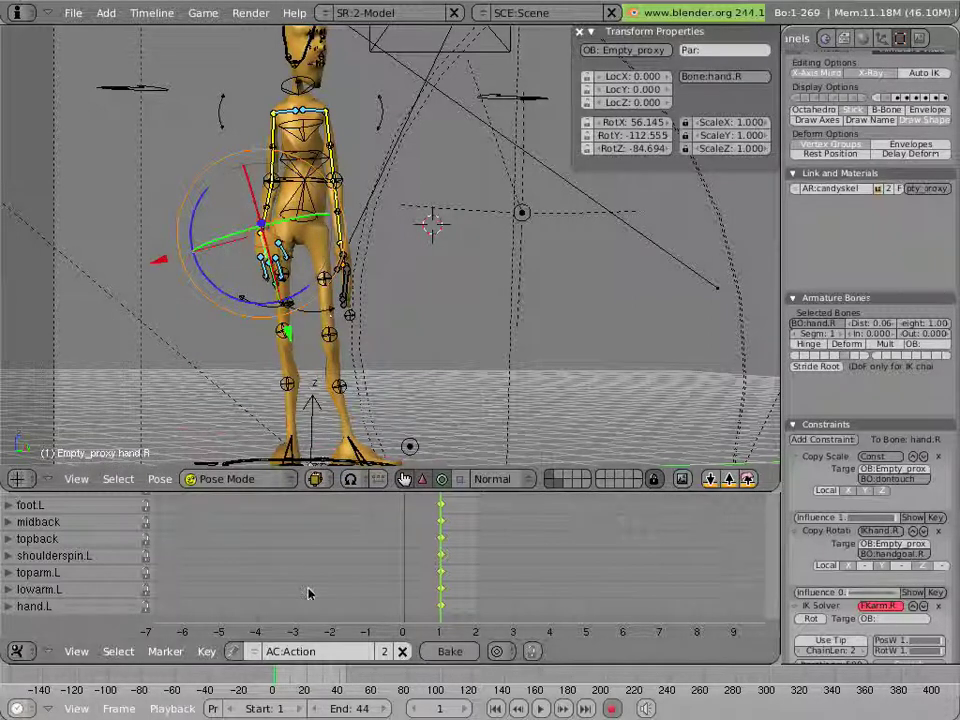
- Rename the action as armswing
{"action": "left_click", "coordinate": [331, 654]}
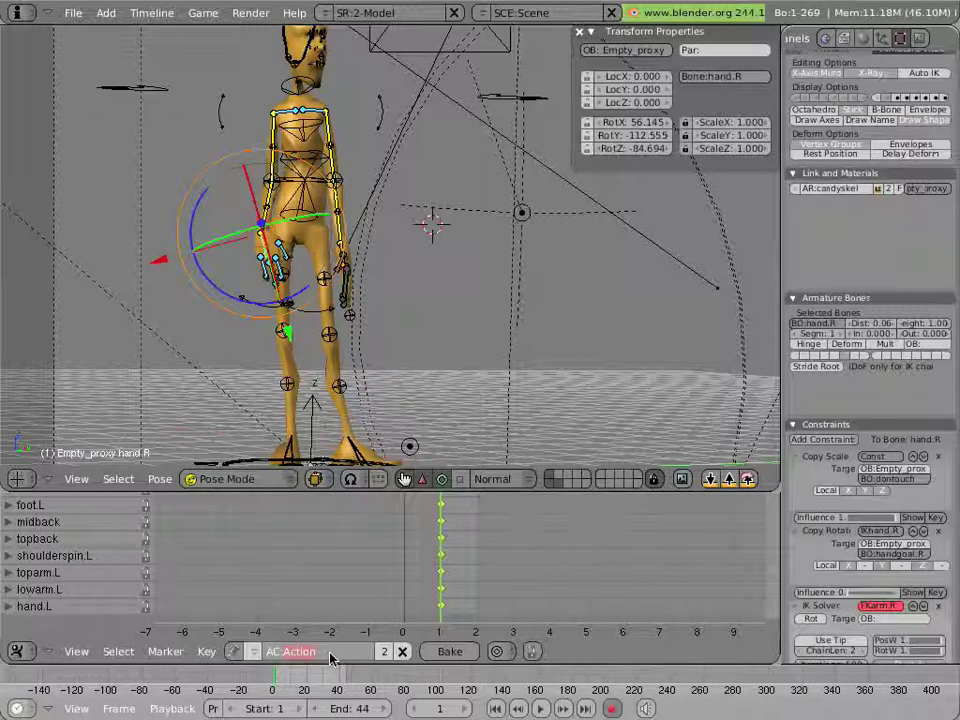
{"action": "type", "text": "armswing"}
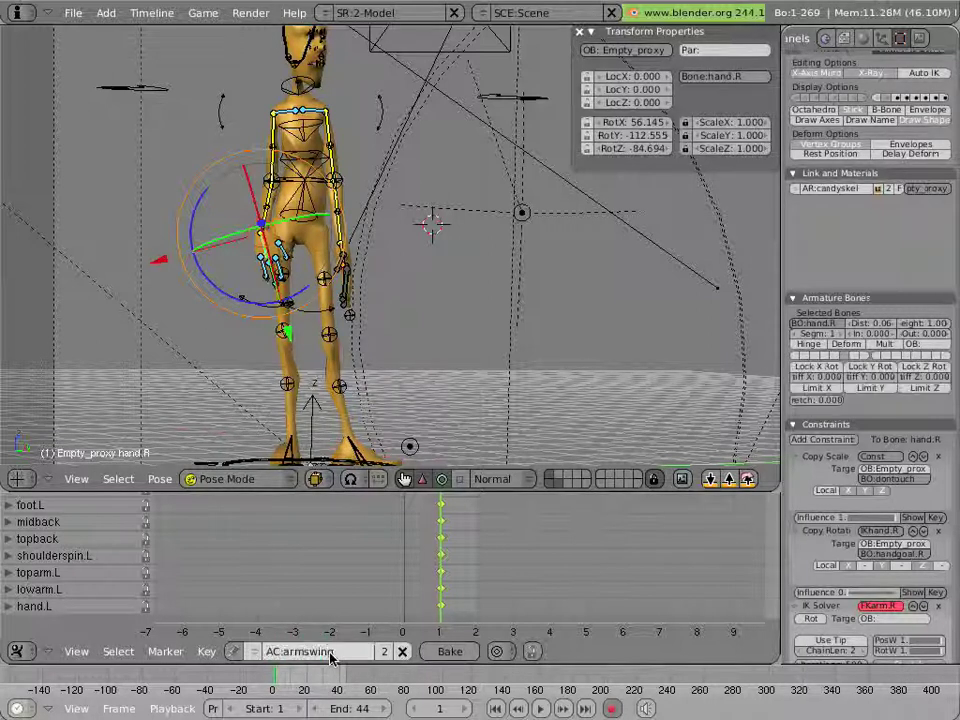
{"action": "key", "text": "Return"}
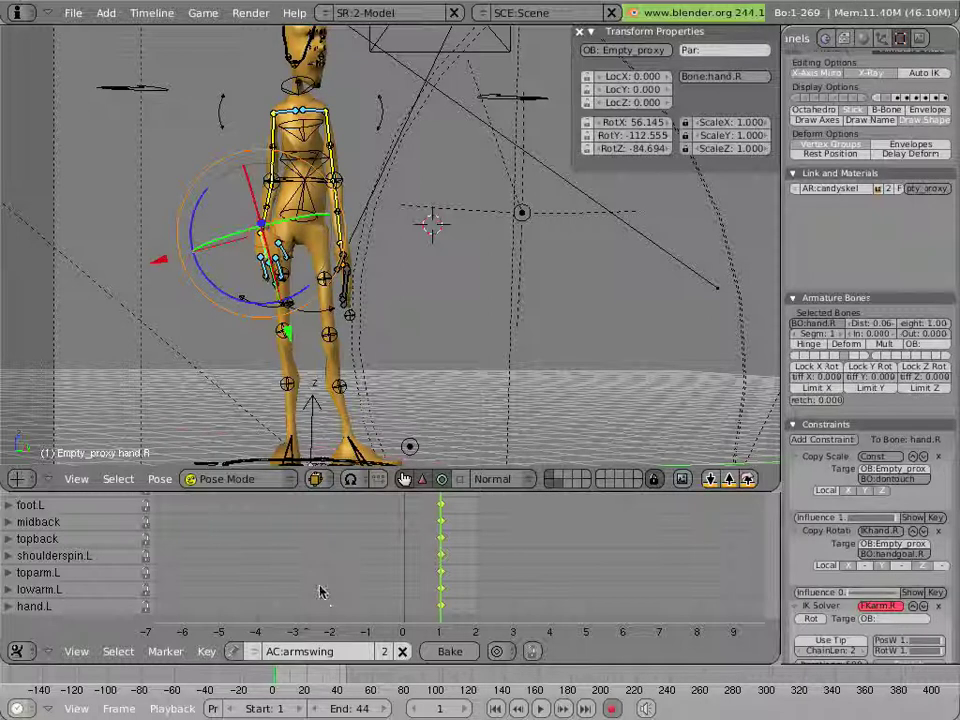
- Scrub the action to frame 19 and show only the armature layer holding the left arm's FK controls
{"action": "scroll", "coordinate": [435, 576], "scroll_direction": "down", "scroll_amount": 3}
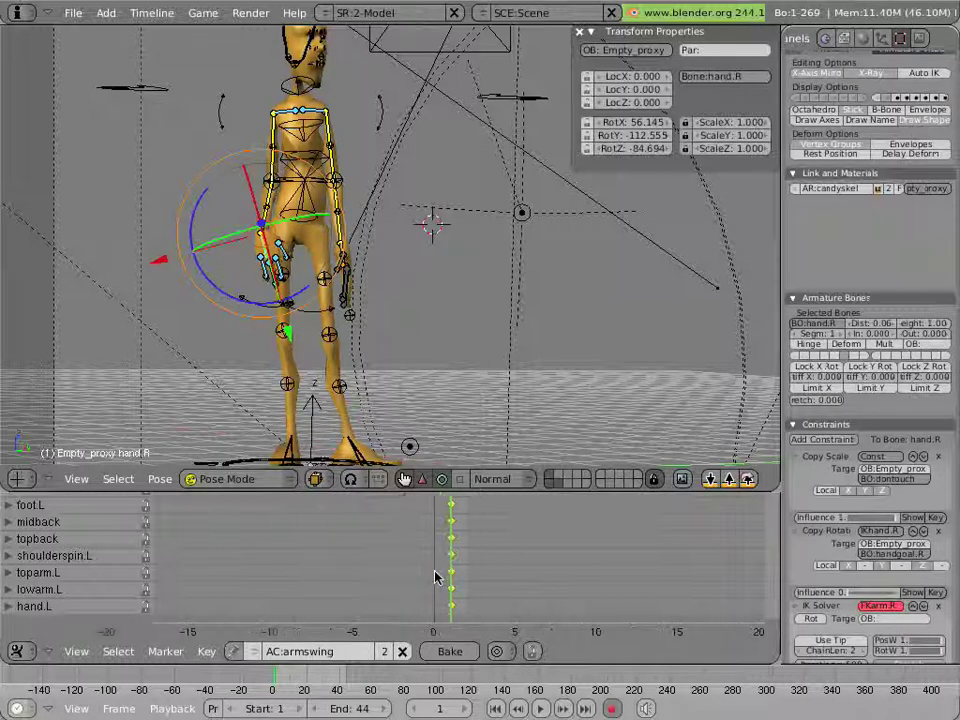
{"action": "middle_click_drag", "start_coordinate": [467, 567], "coordinate": [304, 574]}
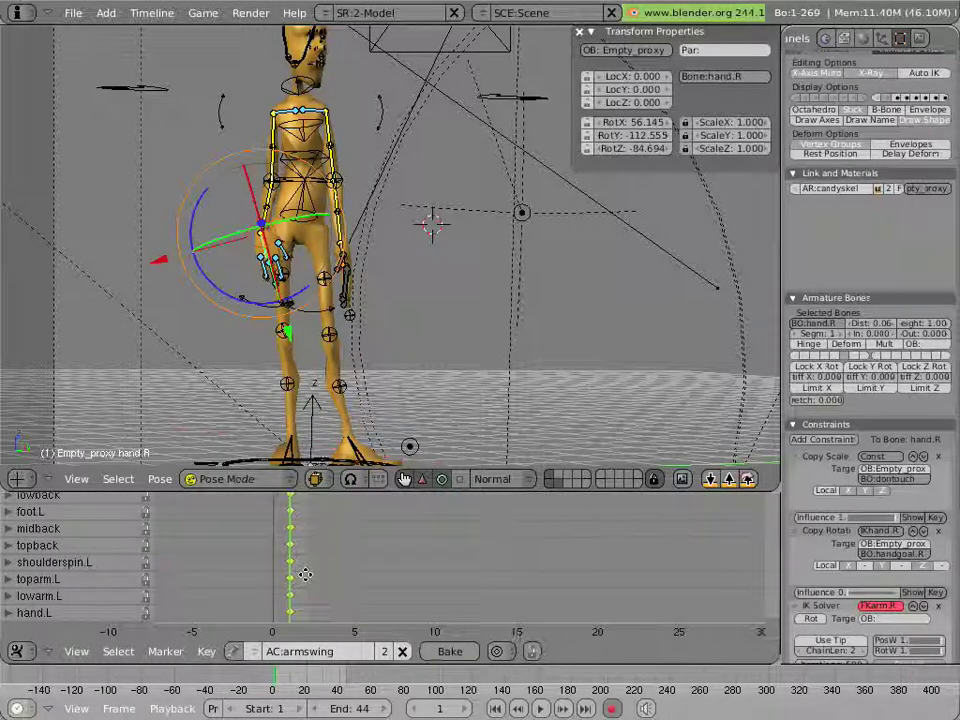
{"action": "left_click_drag", "start_coordinate": [321, 579], "coordinate": [598, 588]}
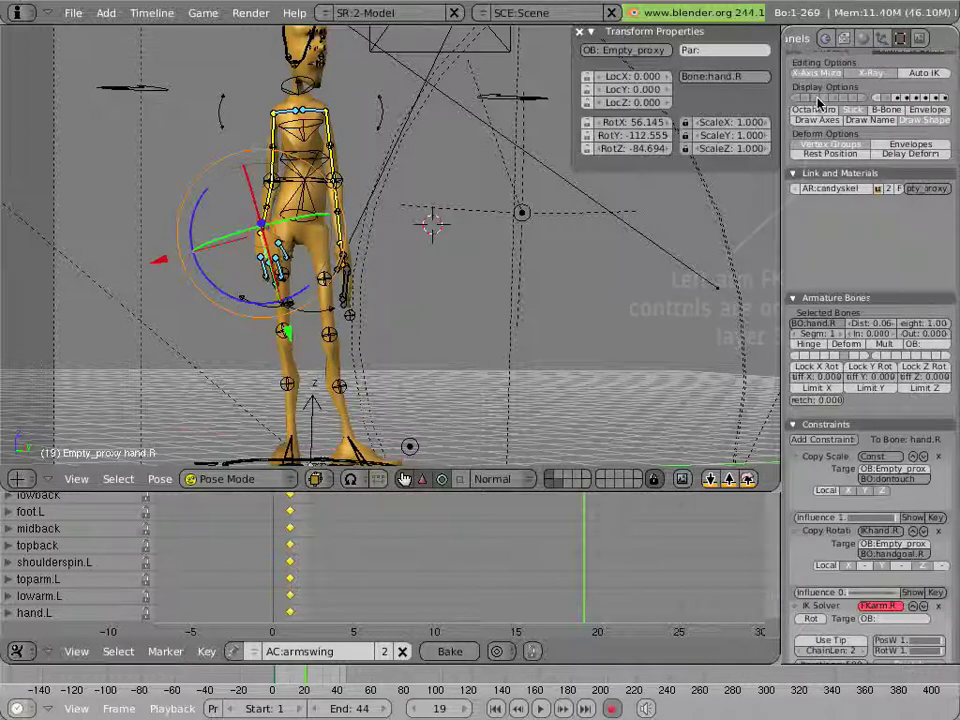
{"action": "left_click", "coordinate": [817, 99]}
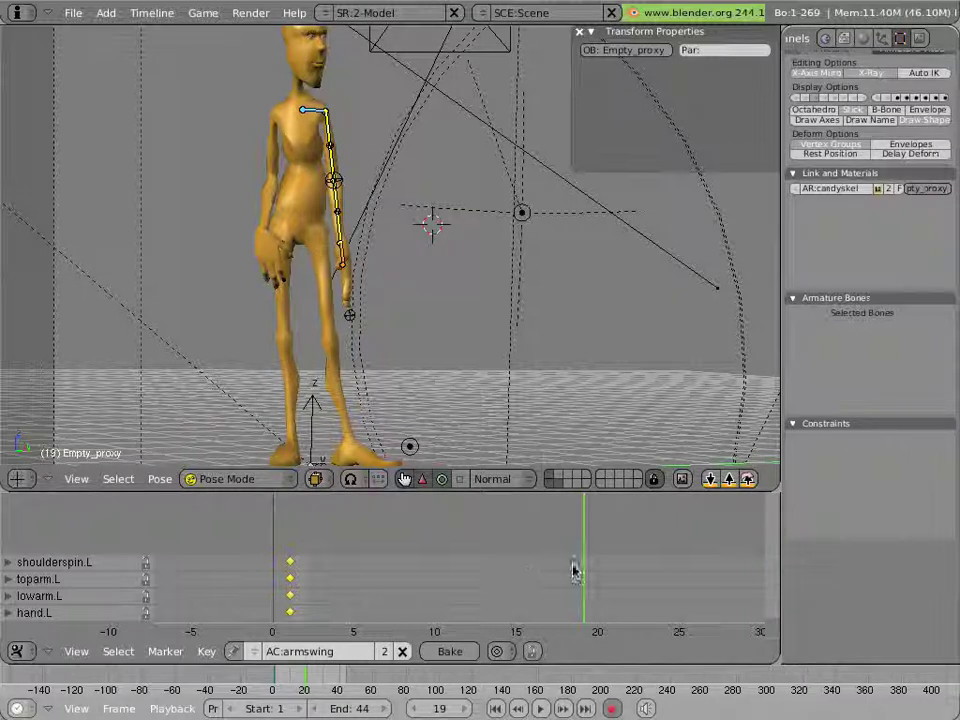
- At frame 9, raise the left upper arm bone to about 22° on X and rotate the left shoulder bone upward
{"action": "left_click_drag", "start_coordinate": [574, 570], "coordinate": [430, 563]}
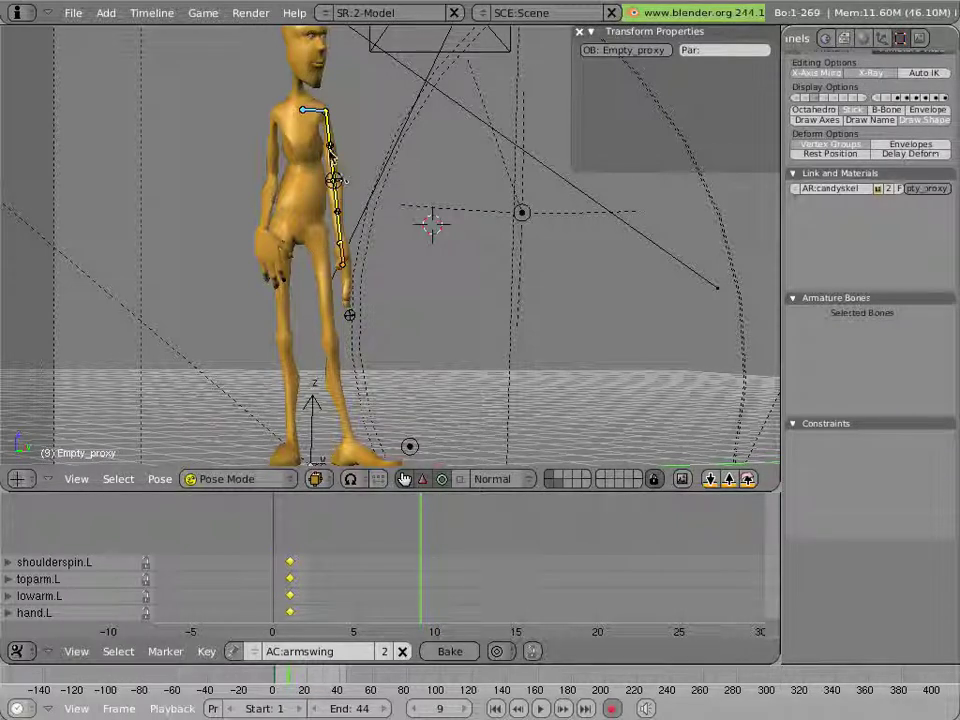
{"action": "right_click", "coordinate": [243, 121]}
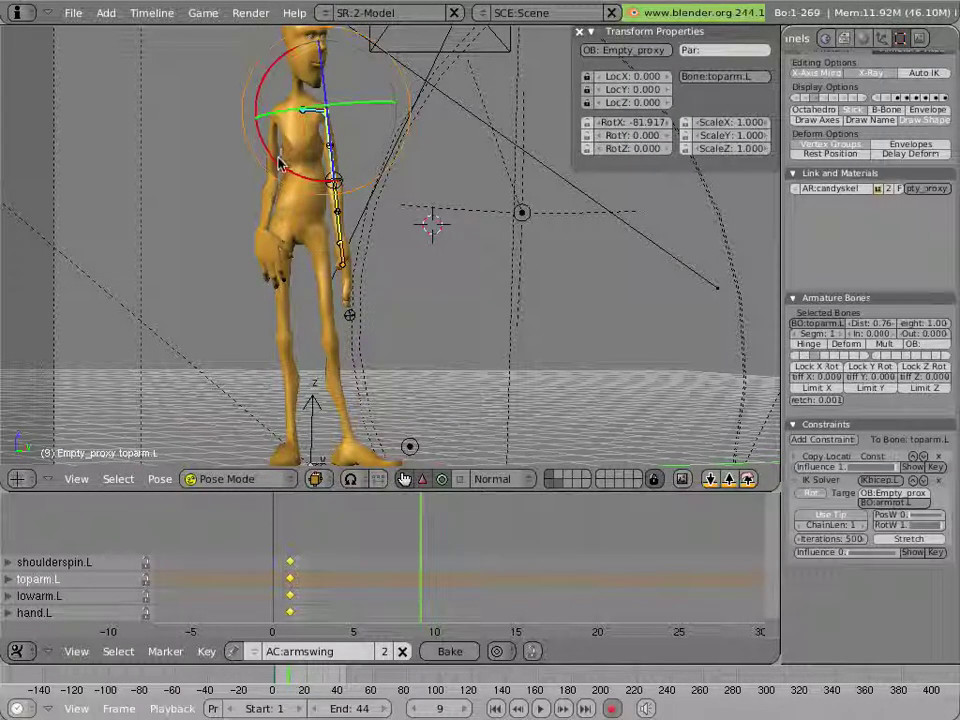
{"action": "left_click_drag", "start_coordinate": [285, 158], "coordinate": [322, 133]}
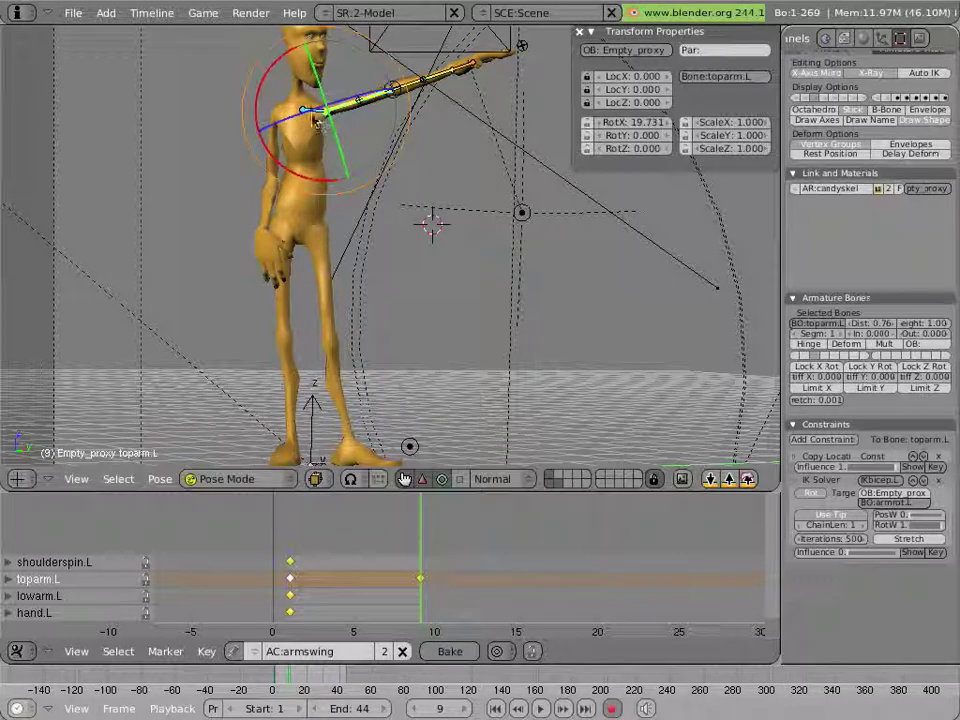
{"action": "right_click", "coordinate": [236, 96]}
{"action": "left_click_drag", "start_coordinate": [236, 96], "coordinate": [275, 154]}
{"action": "right_click", "coordinate": [332, 98]}
- Insert Avail keyframes at frame 9 for the left forearm and left hand bones
{"action": "right_click", "coordinate": [435, 65]}
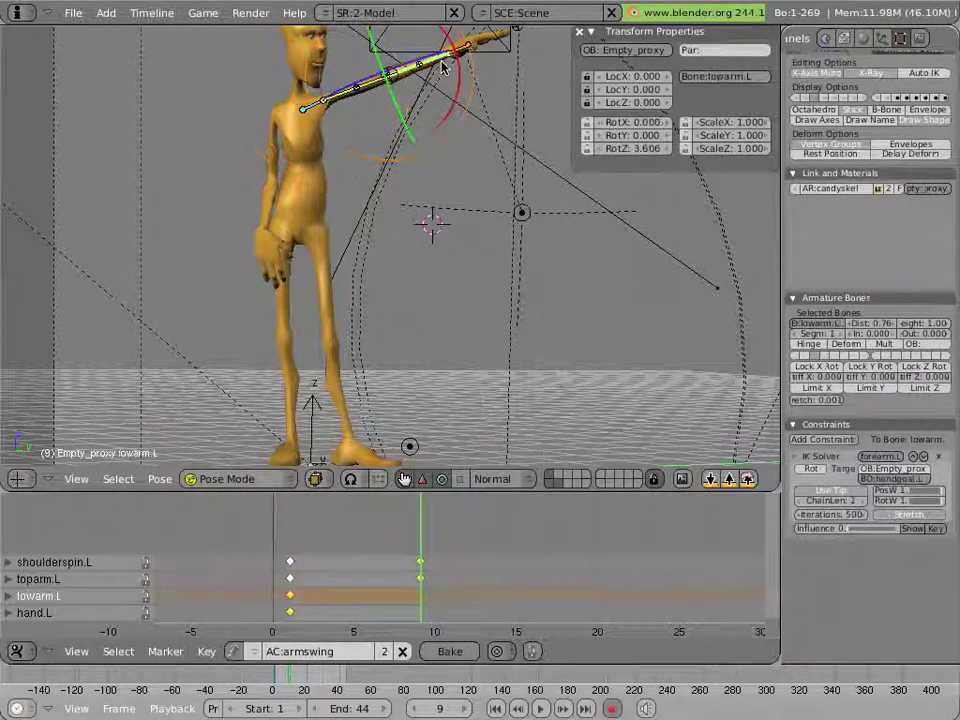
{"action": "right_click", "coordinate": [462, 49], "text": "shift"}
{"action": "key", "text": "i"}
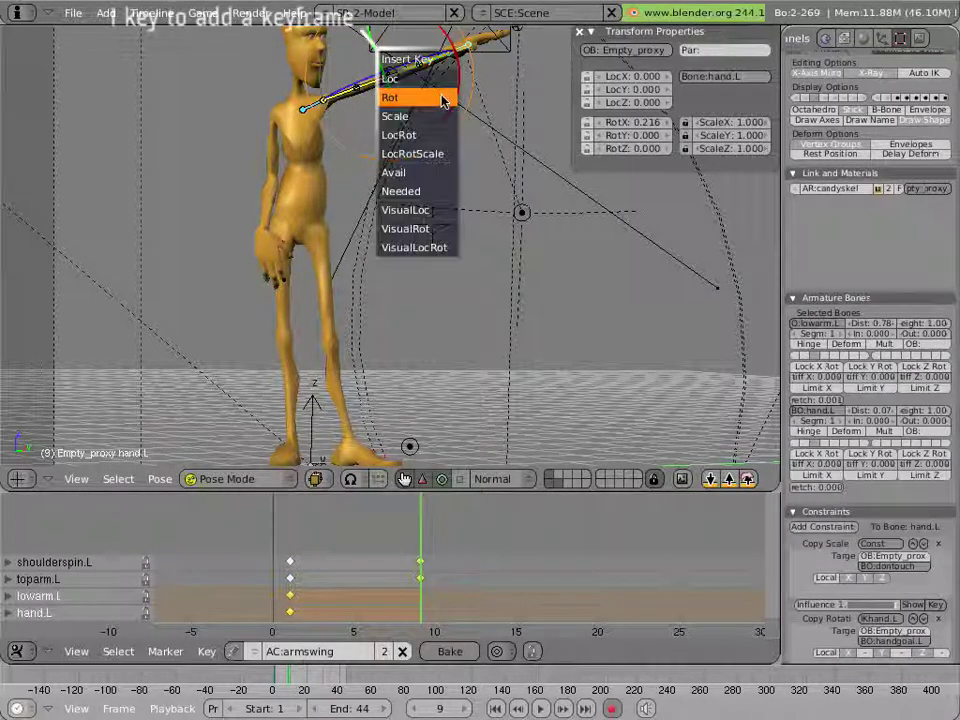
{"action": "left_click", "coordinate": [439, 173]}
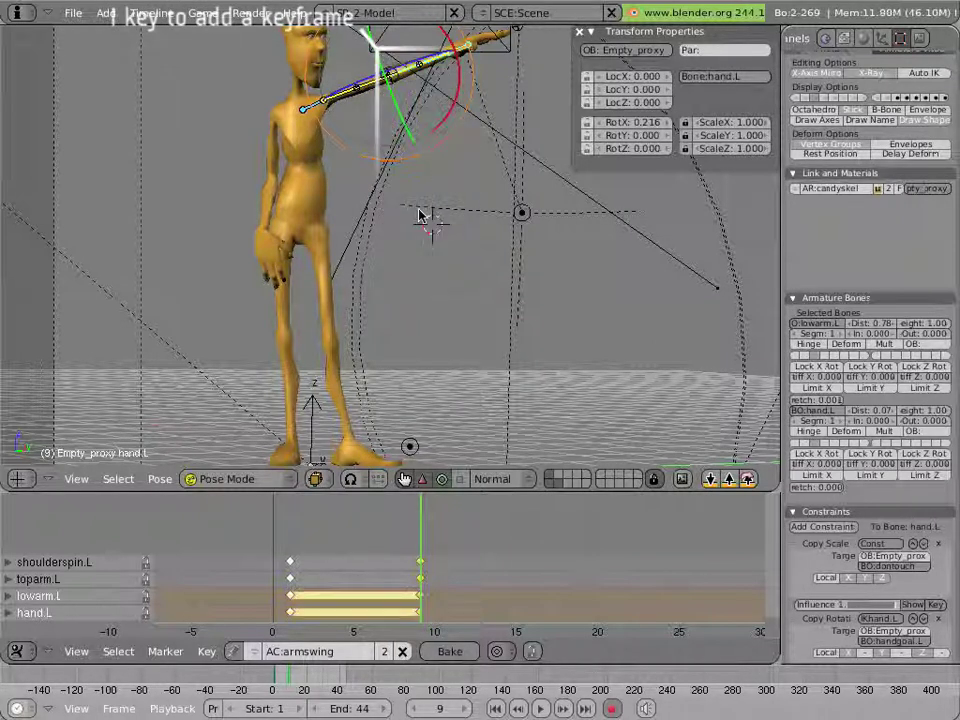
- At frame 18, lower the left shoulder bone and rotate the left upper arm down to about -83° on X
{"action": "scroll", "coordinate": [410, 537], "scroll_direction": "down", "scroll_amount": 1}
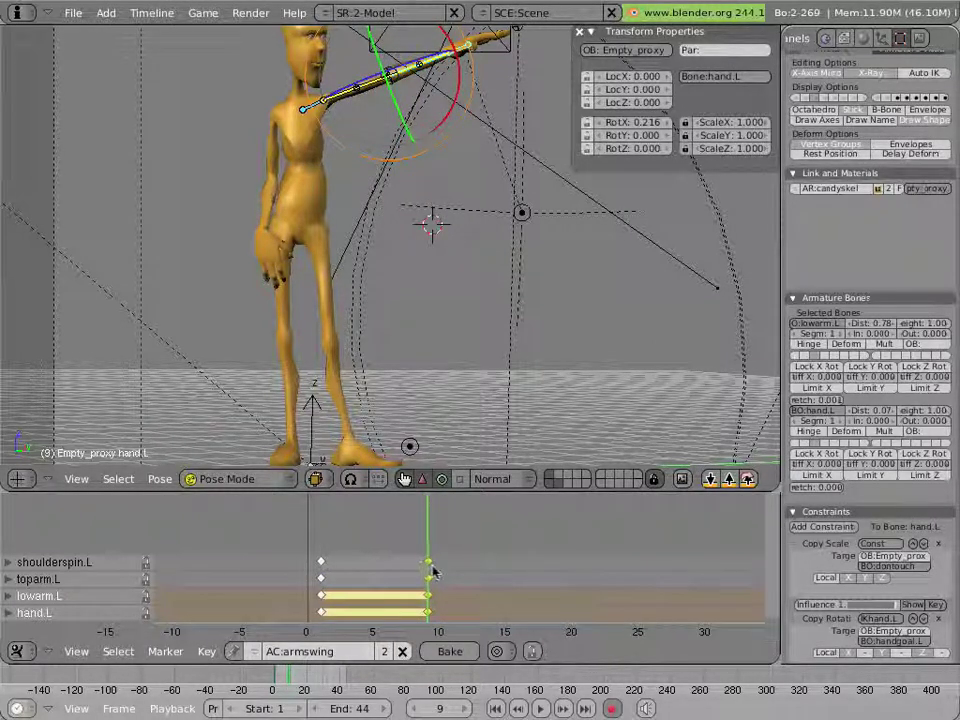
{"action": "left_click_drag", "start_coordinate": [431, 567], "coordinate": [547, 583]}
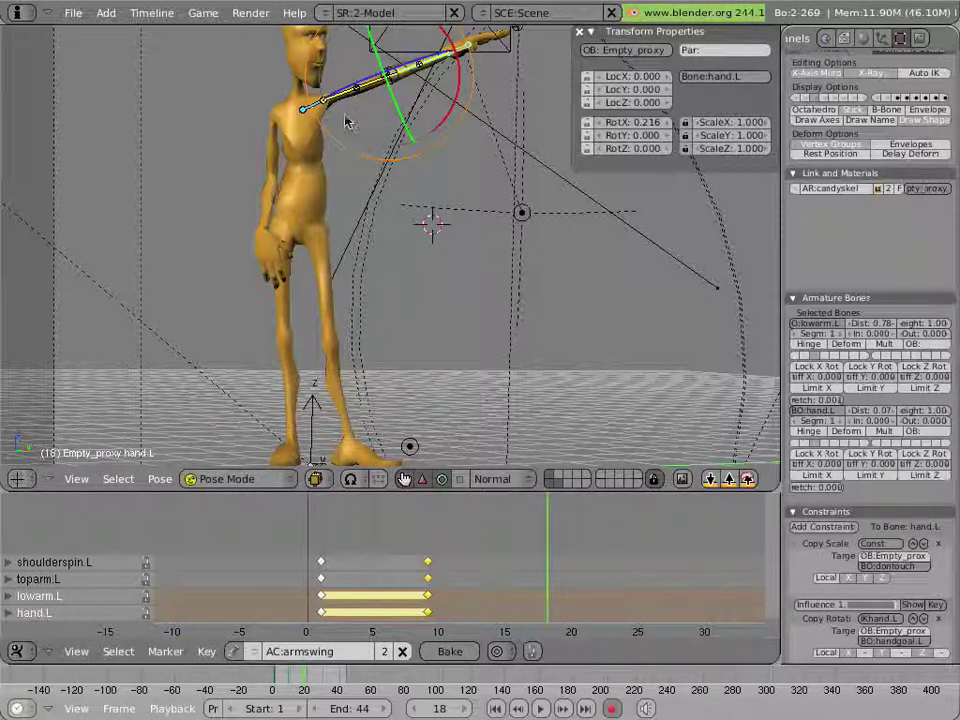
{"action": "right_click", "coordinate": [241, 77]}
{"action": "key", "text": "r"}
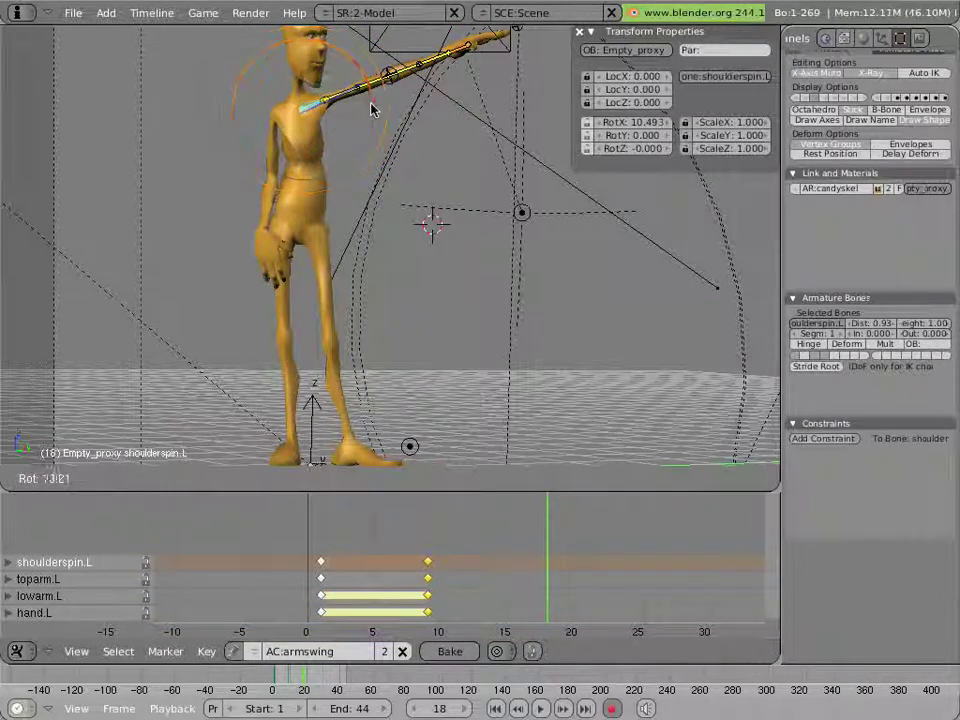
{"action": "left_click", "coordinate": [370, 110]}
{"action": "right_click", "coordinate": [370, 110]}
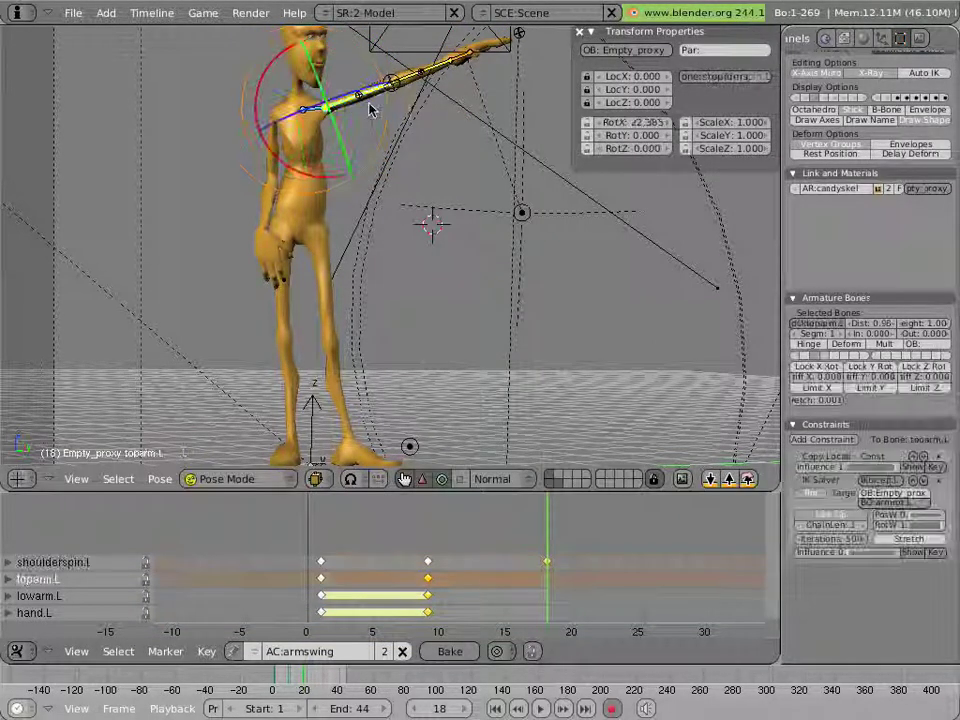
{"action": "key", "text": "r"}
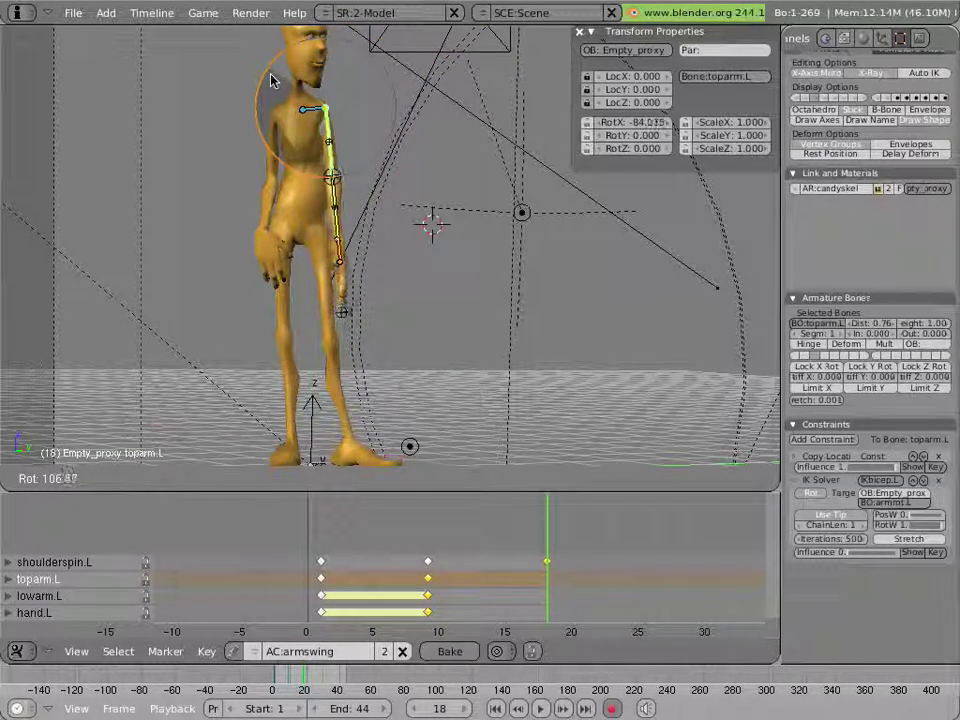
{"action": "left_click", "coordinate": [272, 81]}
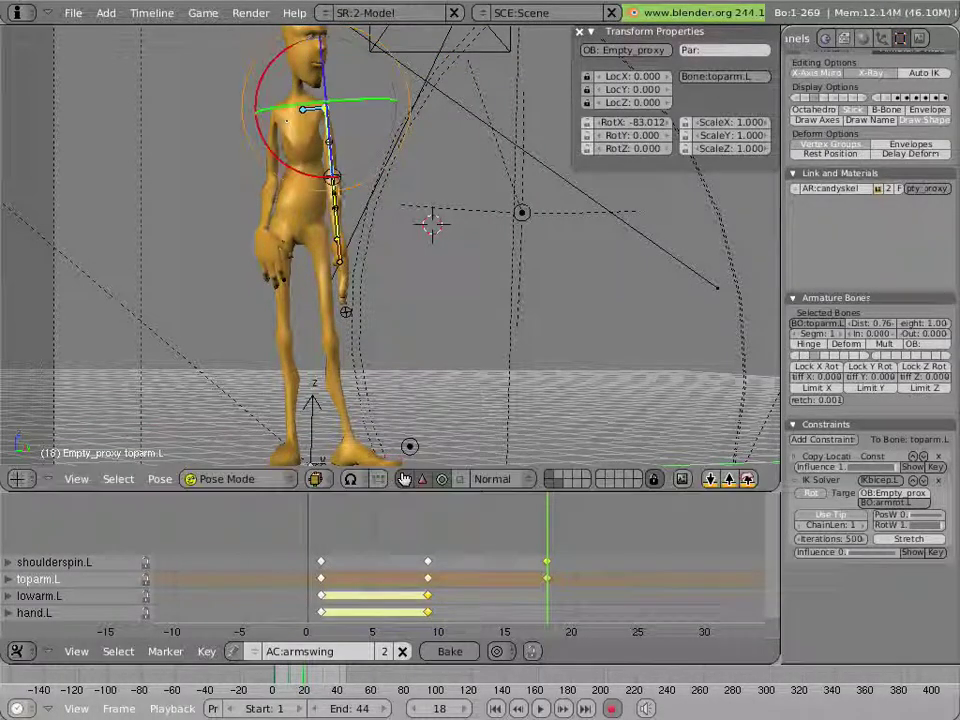
- Insert Avail keyframes at frame 18 for the left forearm and left hand bones
{"action": "right_click", "coordinate": [337, 227]}
{"action": "right_click", "coordinate": [351, 250], "text": "shift"}
{"action": "key", "text": "i"}
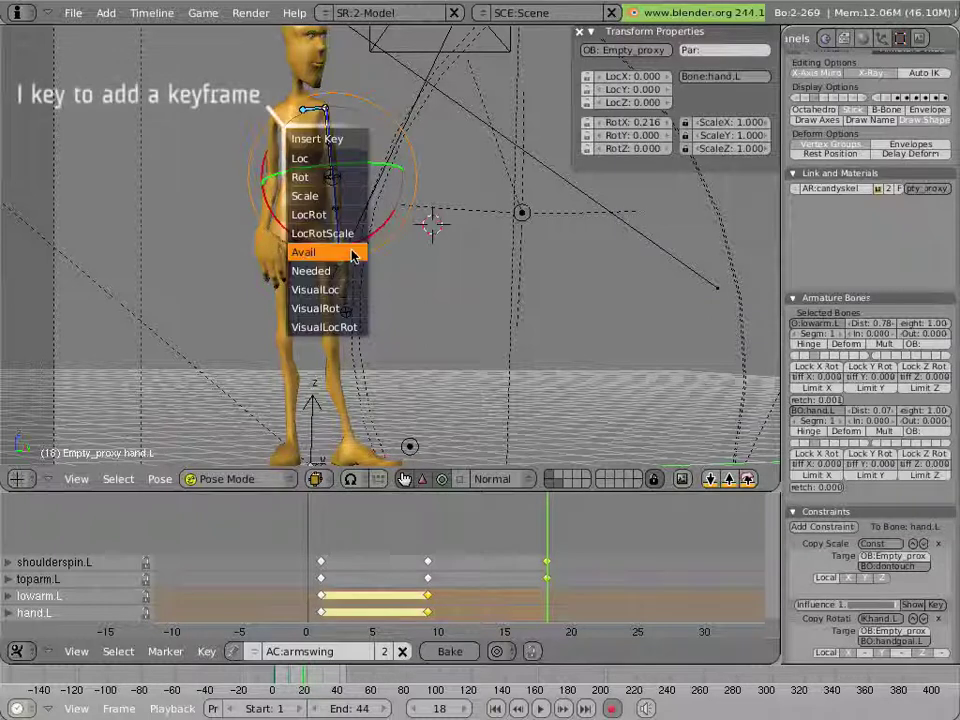
{"action": "left_click", "coordinate": [352, 253]}
- Return to frame 1 and play back the arm swing to check its motion
{"action": "left_click_drag", "start_coordinate": [558, 511], "coordinate": [274, 514]}
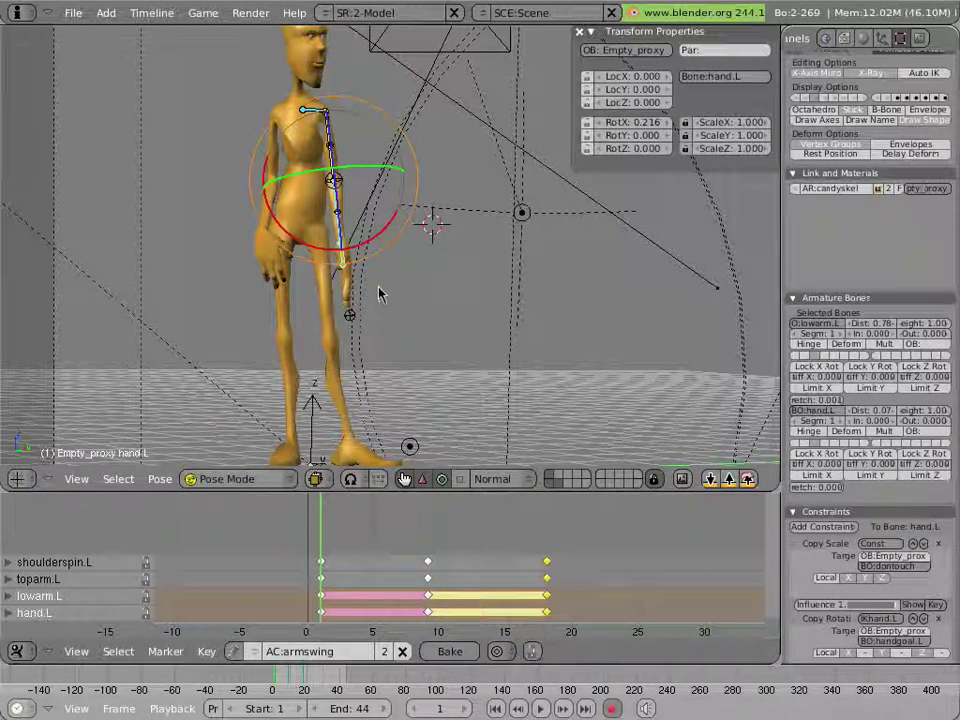
{"action": "key", "text": "alt+a"}
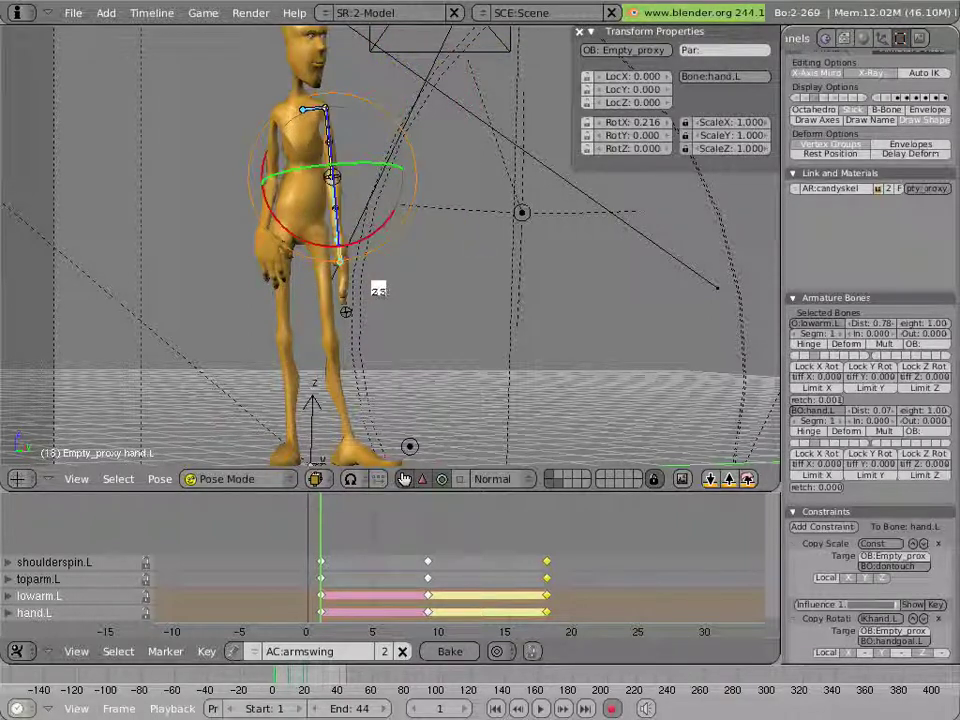
{"action": "key", "text": "Escape"}
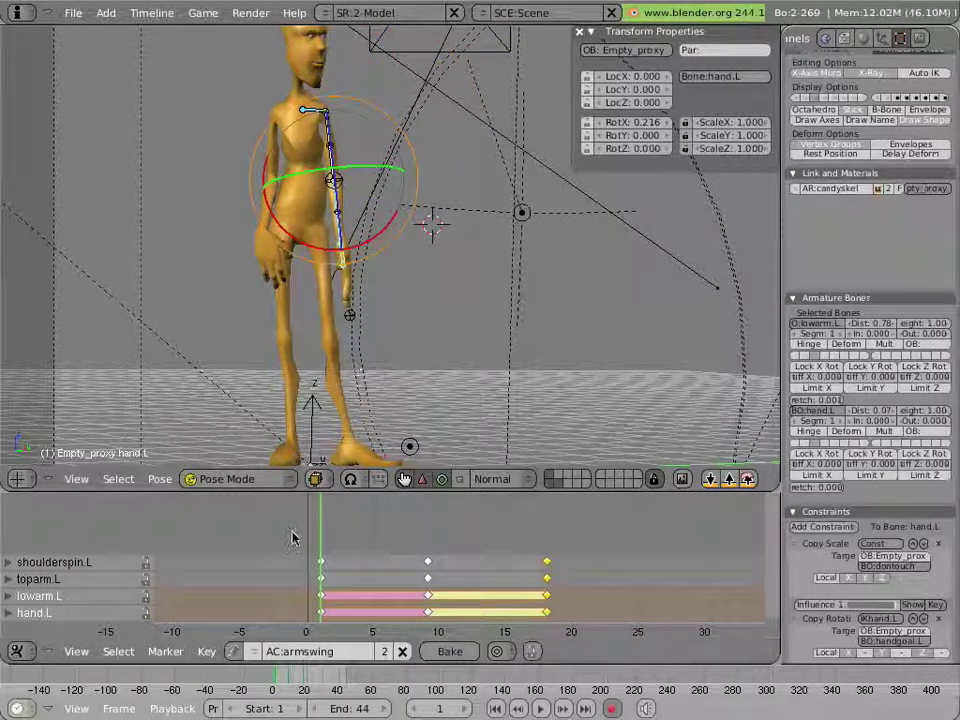
{"action": "key", "text": "alt+a"}
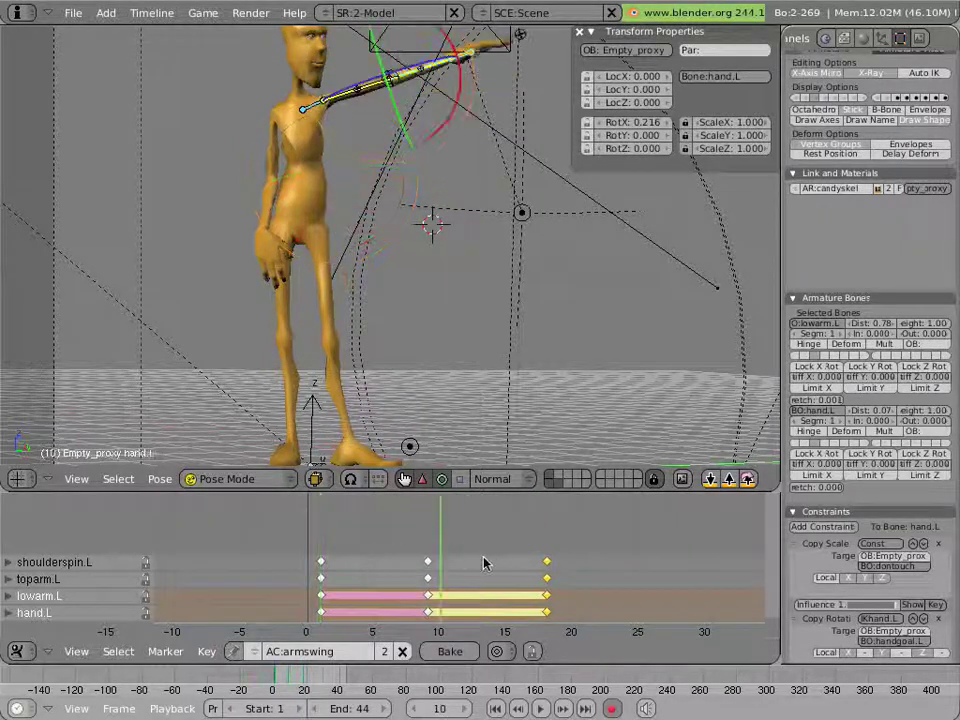
{"action": "key", "text": "Escape"}
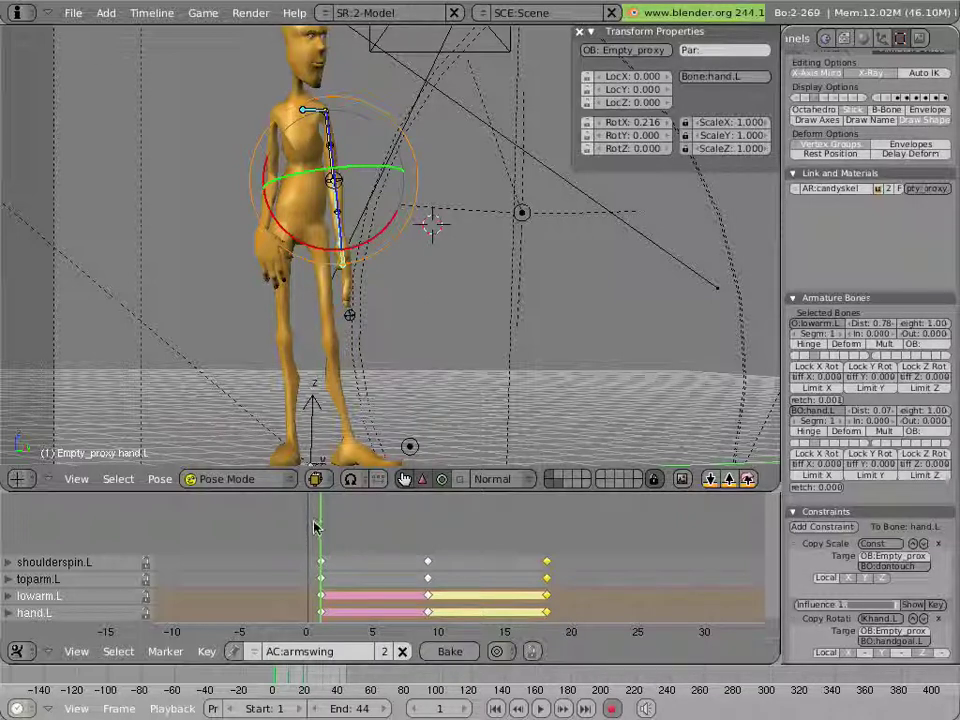
- At frame 1, rotate the left hand bone back to about -28° on X
{"action": "mouse_move", "coordinate": [322, 527]}
{"action": "left_mouse_down"}
{"action": "mouse_move", "coordinate": [428, 529]}
{"action": "mouse_move", "coordinate": [326, 531]}
{"action": "left_mouse_up"}
{"action": "right_click", "coordinate": [355, 275]}
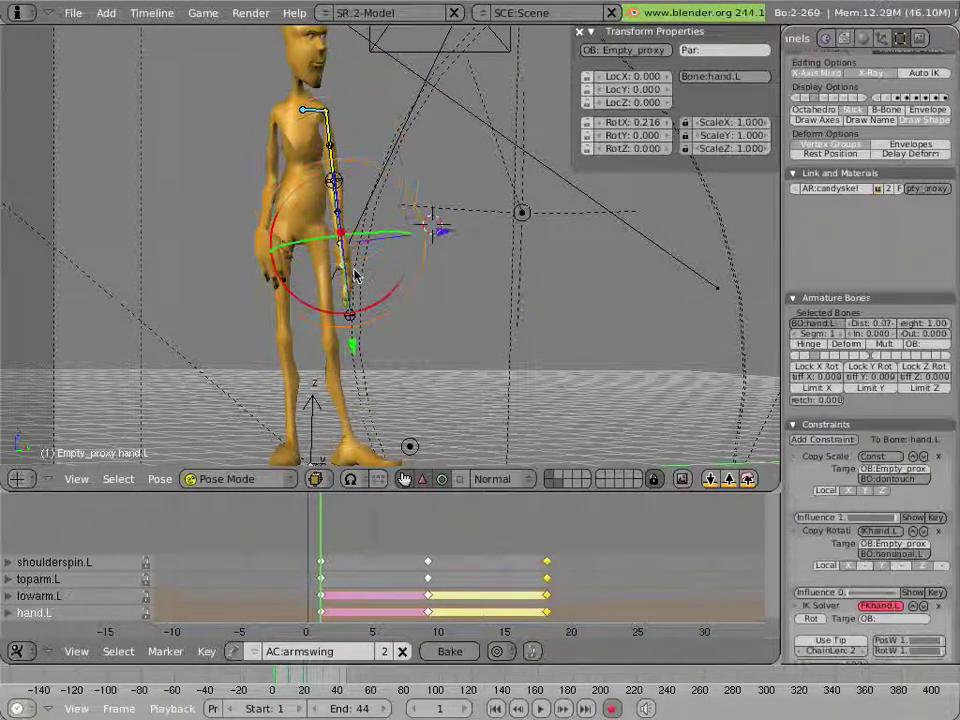
{"action": "key", "text": "r"}
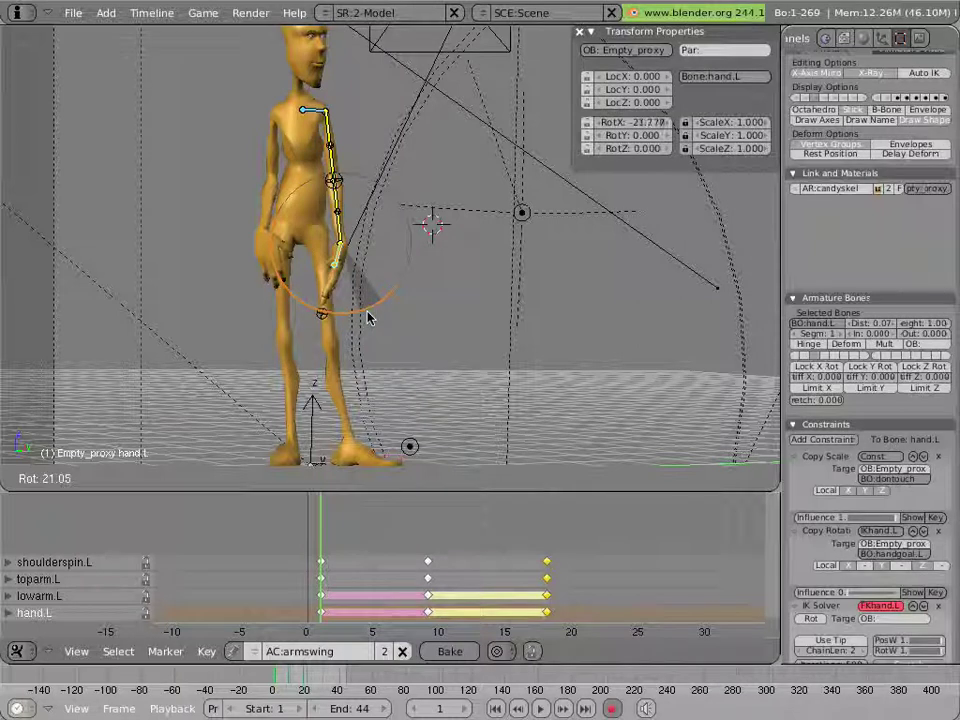
{"action": "left_click", "coordinate": [360, 317]}
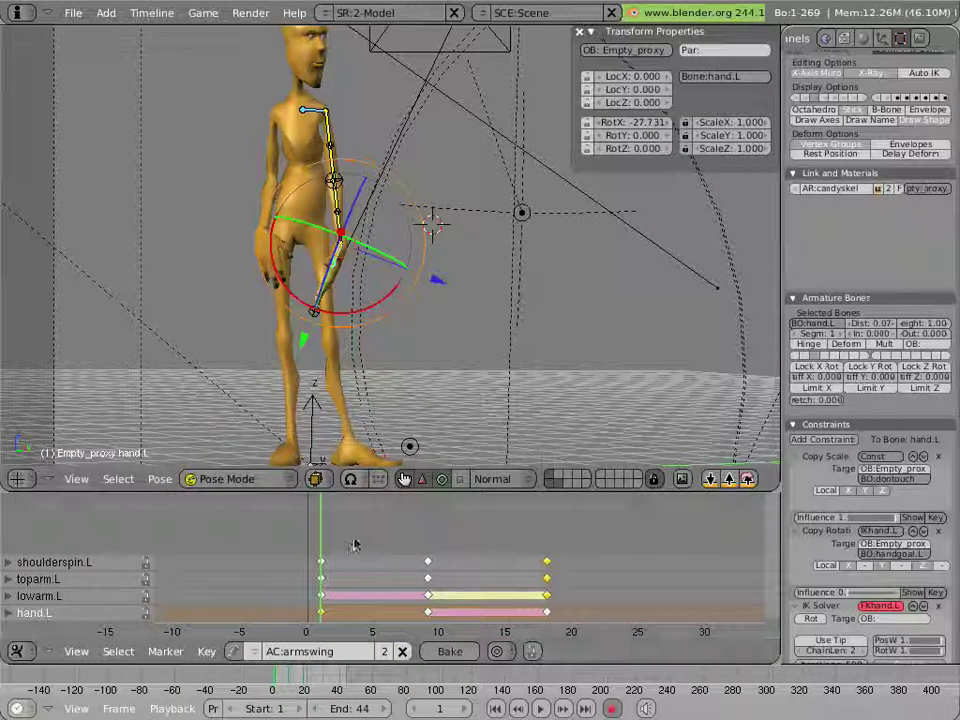
- At frame 9, rotate the left hand bone down to about -60° on X and the left forearm to about -27° on X
{"action": "left_click_drag", "start_coordinate": [398, 548], "coordinate": [427, 549]}
{"action": "left_click", "coordinate": [428, 555]}
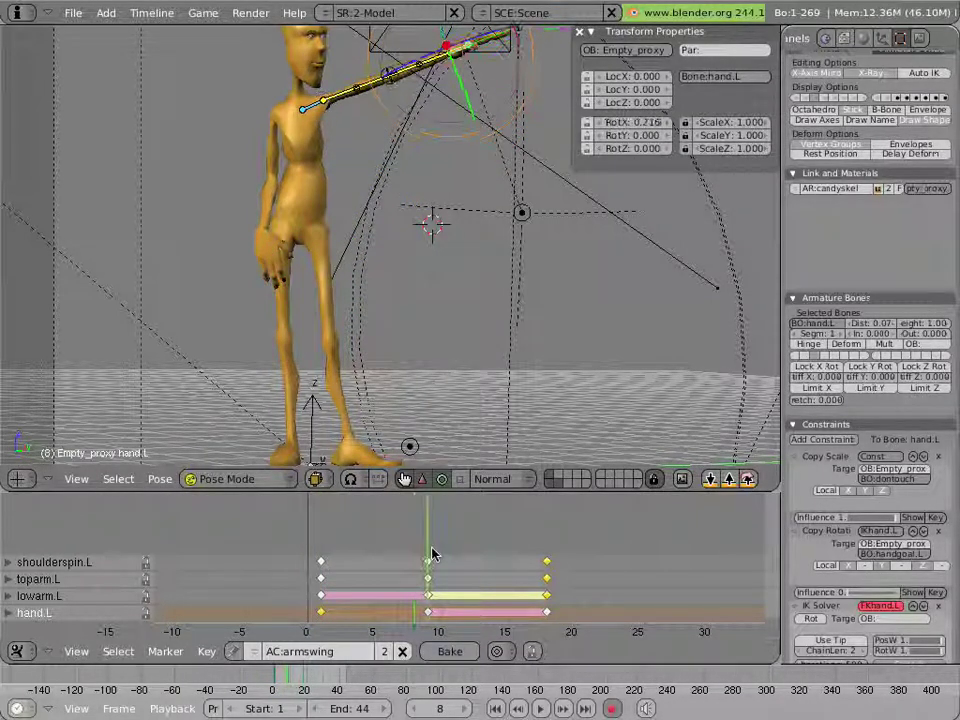
{"action": "right_click", "coordinate": [494, 52]}
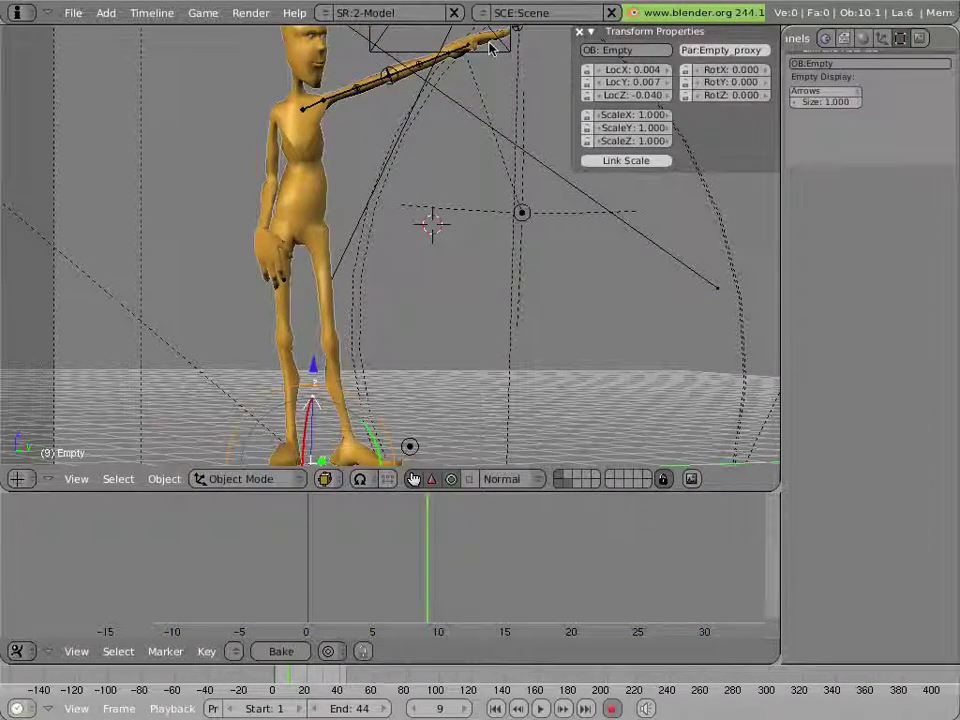
{"action": "right_click", "coordinate": [466, 52]}
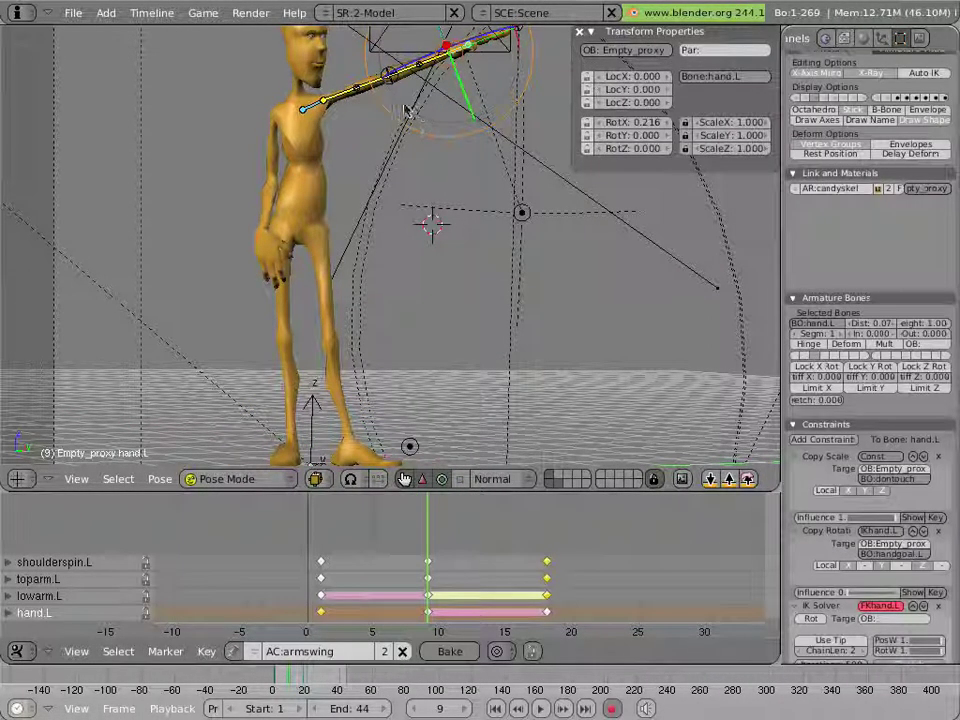
{"action": "scroll", "coordinate": [422, 111], "scroll_direction": "down", "scroll_amount": 3}
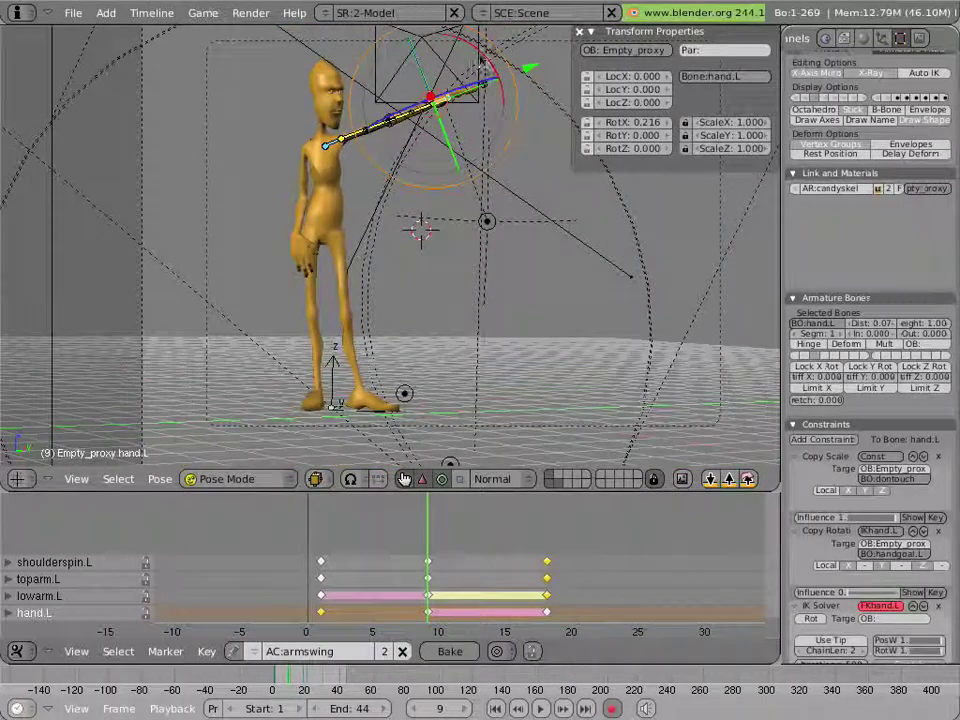
{"action": "left_click_drag", "start_coordinate": [482, 60], "coordinate": [451, 94]}
{"action": "right_click", "coordinate": [429, 108]}
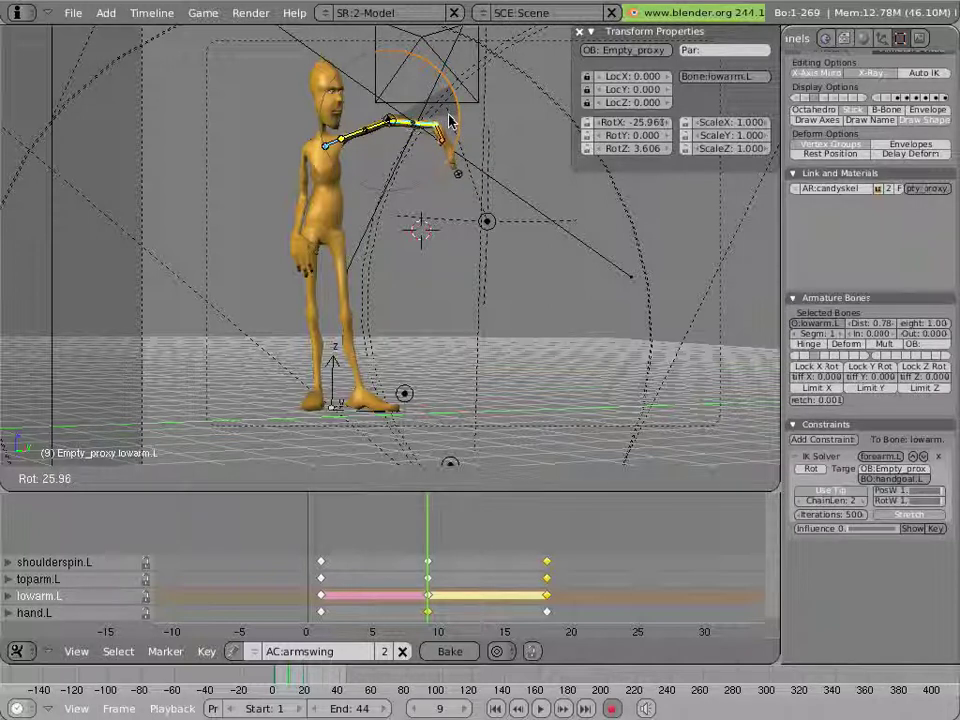
{"action": "left_click_drag", "start_coordinate": [449, 122], "coordinate": [449, 121]}
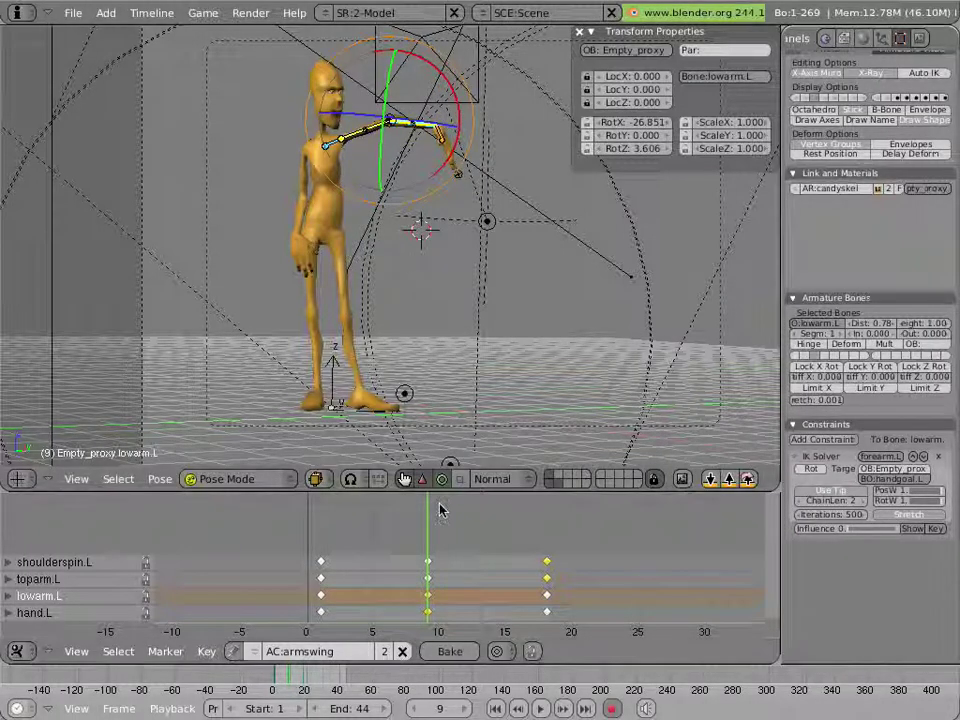
- At frame 12, rotate the left hand bone upward and bend the left forearm up to about 66° on X
{"action": "left_click_drag", "start_coordinate": [443, 523], "coordinate": [474, 554]}
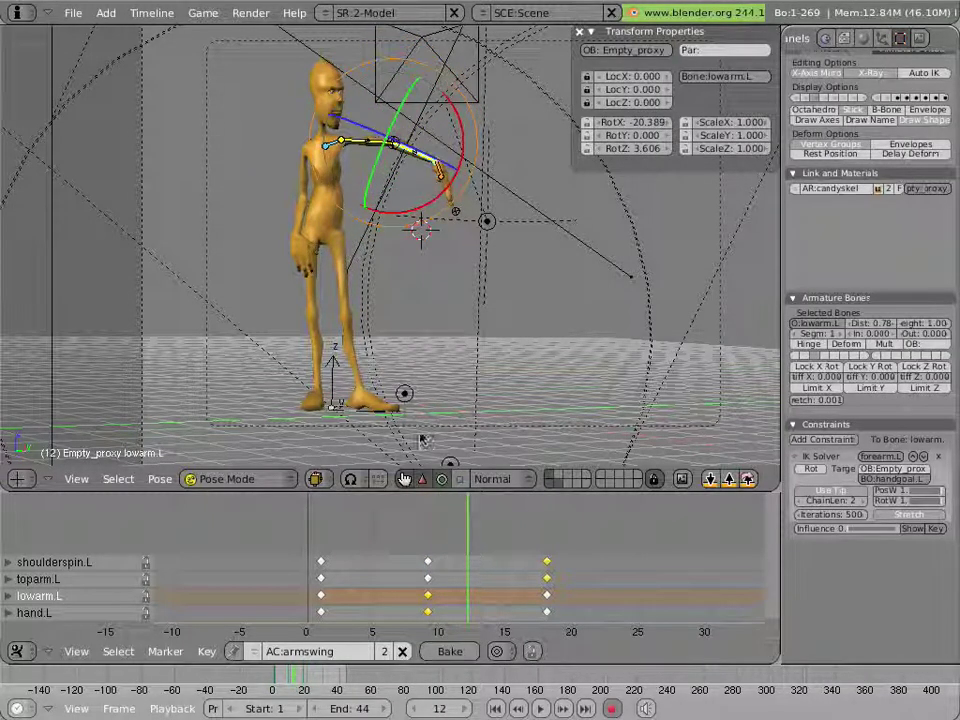
{"action": "scroll", "coordinate": [405, 243], "scroll_direction": "up", "scroll_amount": 3}
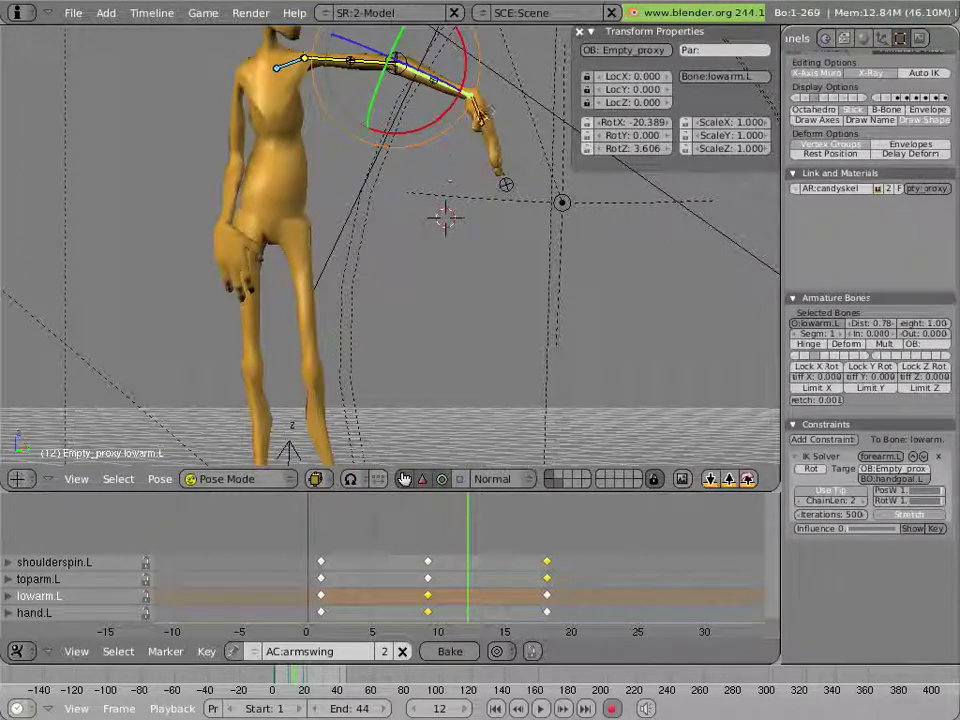
{"action": "right_click", "coordinate": [474, 126]}
{"action": "scroll", "coordinate": [450, 154], "scroll_direction": "down", "scroll_amount": 1}
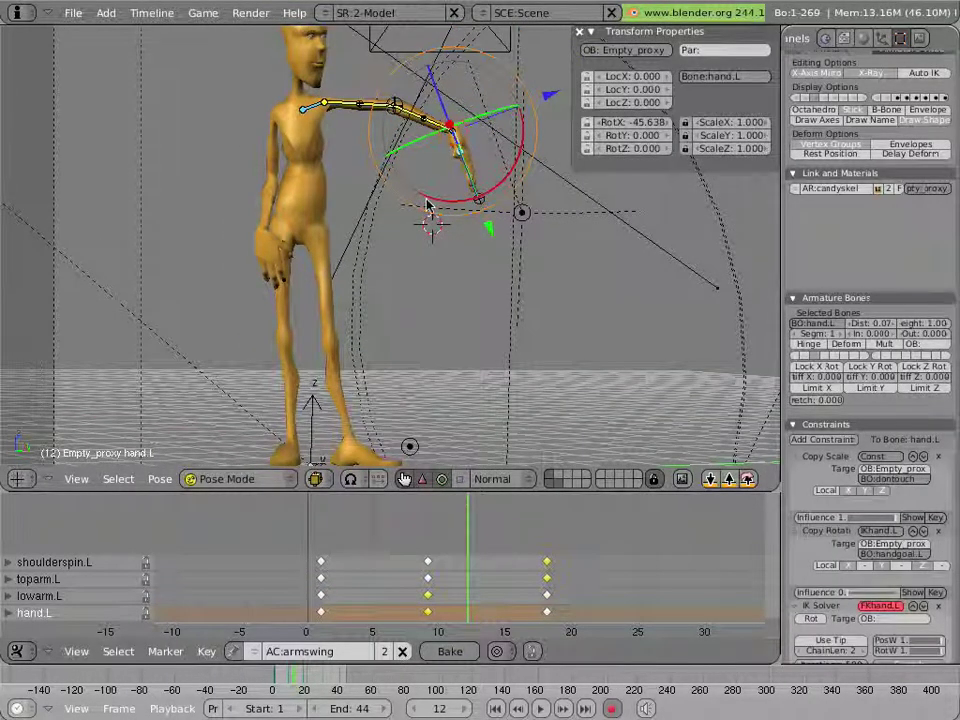
{"action": "left_click_drag", "start_coordinate": [427, 204], "coordinate": [465, 132]}
{"action": "right_click", "coordinate": [440, 135]}
{"action": "left_click_drag", "start_coordinate": [412, 172], "coordinate": [416, 112]}
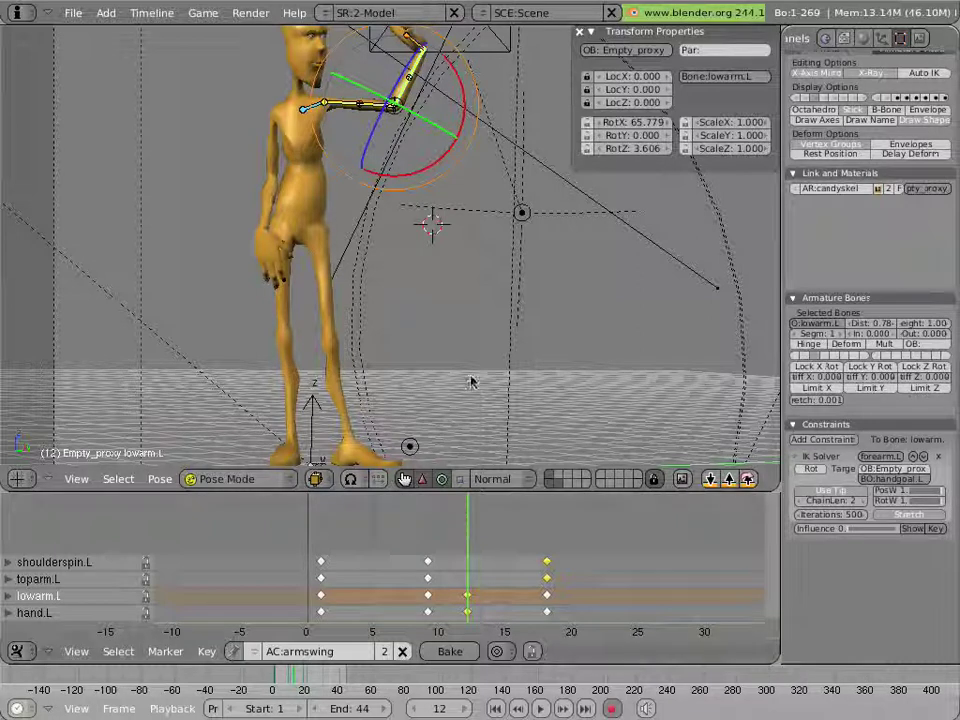
- At frame 12, rotate the left upper arm to about 2° on X and slightly lower the left shoulder bone
{"action": "right_click", "coordinate": [342, 110]}
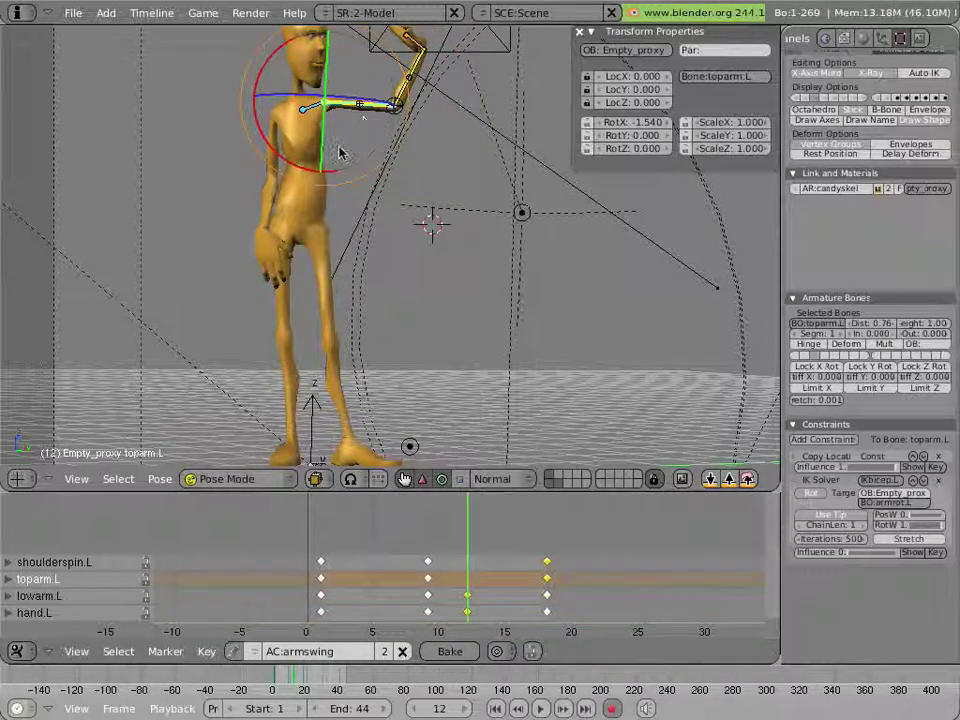
{"action": "key", "text": "r"}
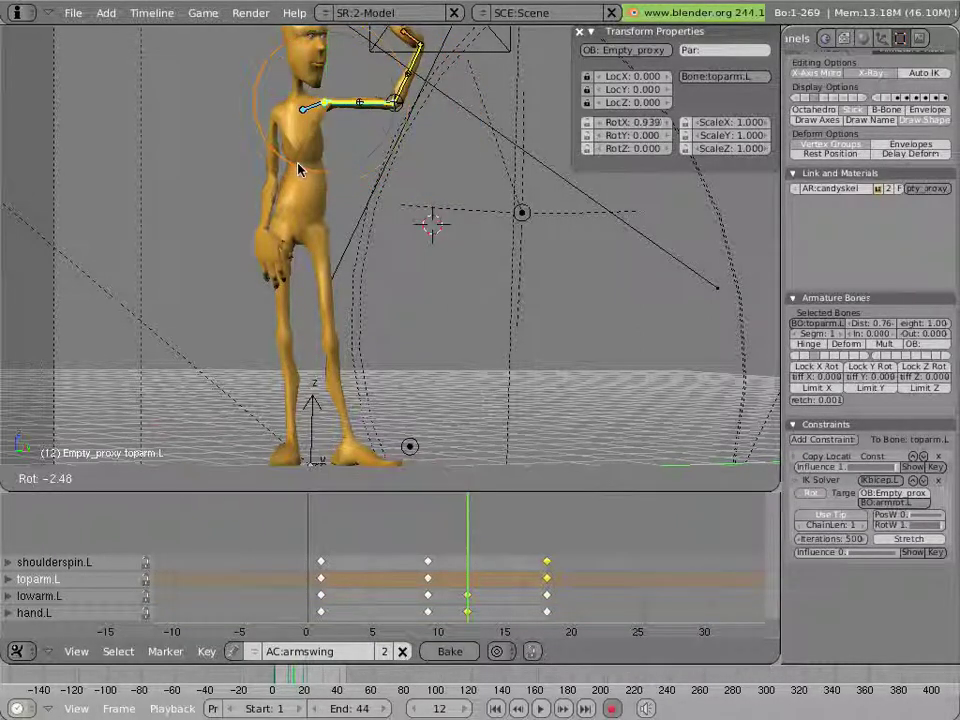
{"action": "left_click", "coordinate": [310, 152]}
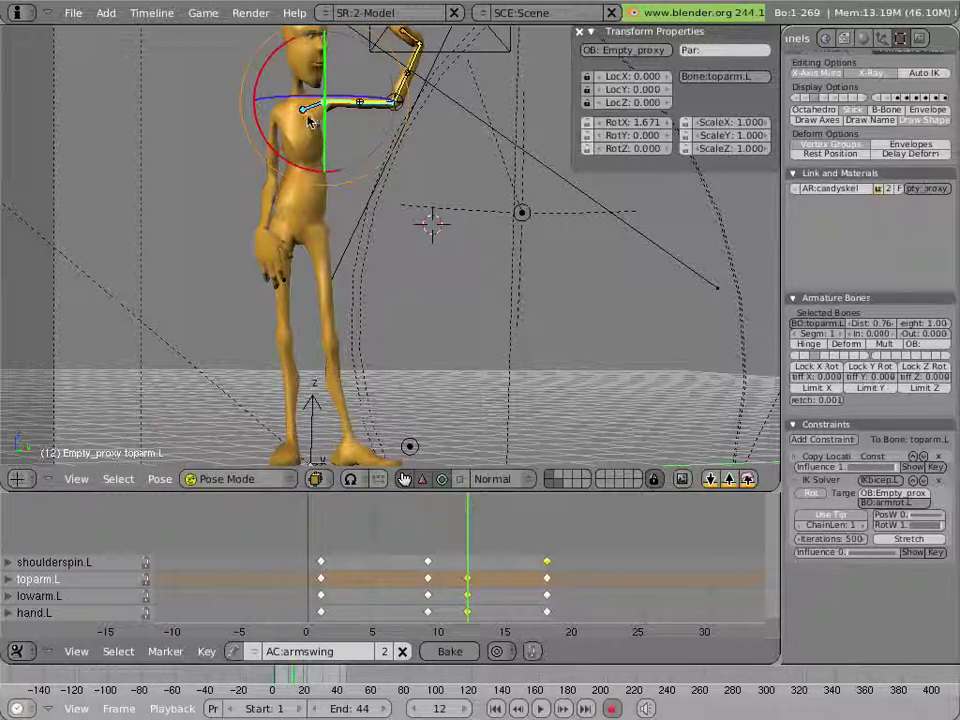
{"action": "right_click", "coordinate": [309, 118]}
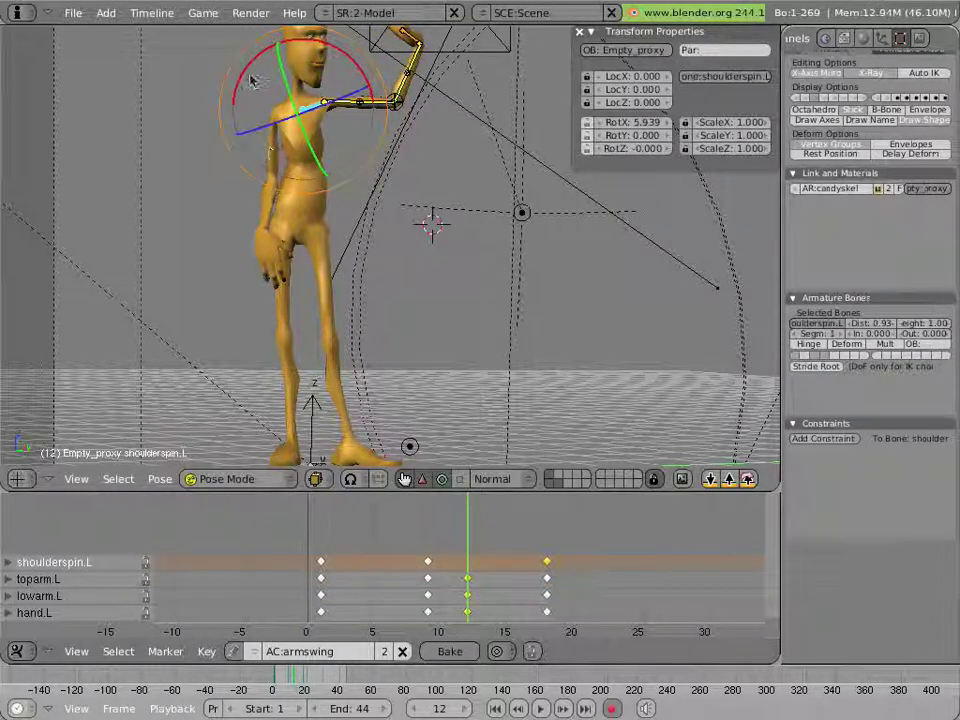
{"action": "key", "text": "r"}
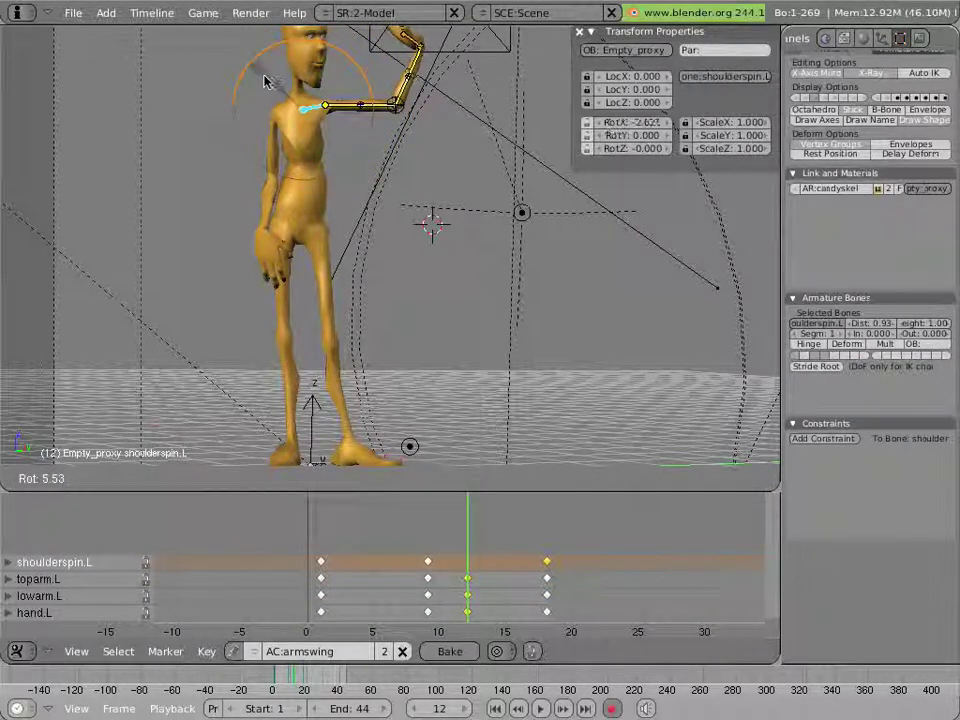
{"action": "left_click", "coordinate": [252, 80]}
- Go back to frame 9 and rotate the left forearm down to about -34° on X
{"action": "left_click_drag", "start_coordinate": [465, 530], "coordinate": [432, 535]}
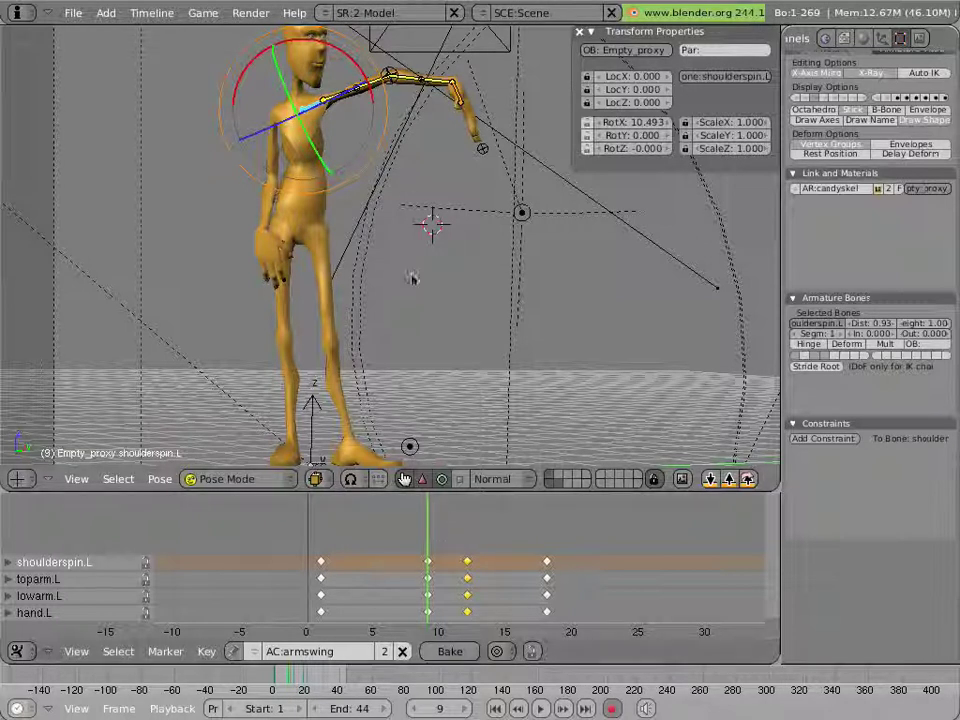
{"action": "right_click", "coordinate": [442, 90]}
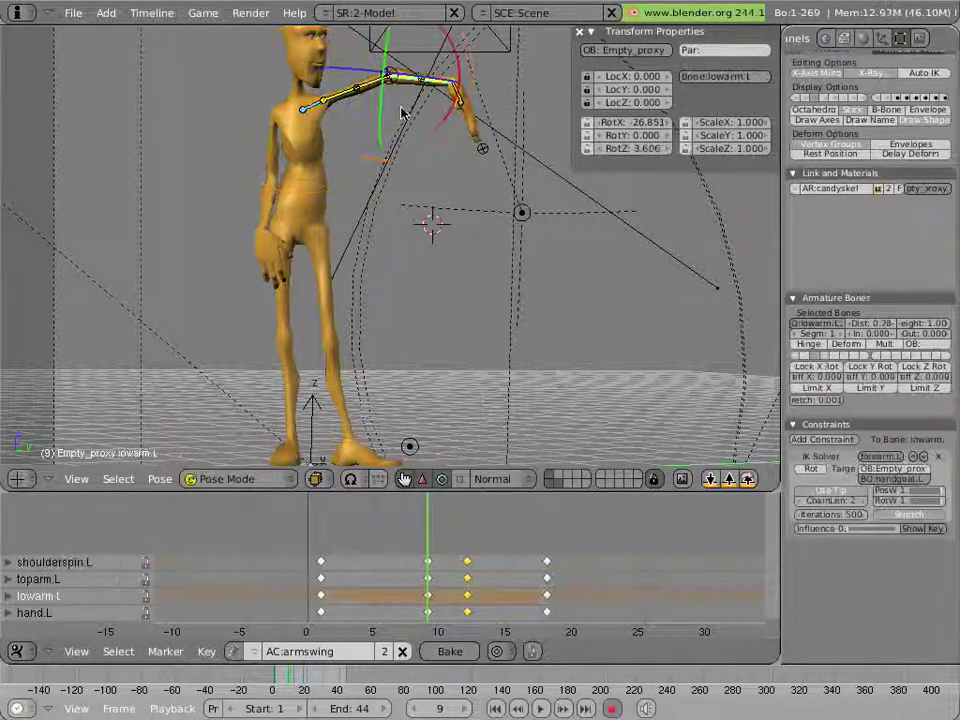
{"action": "key", "text": "r"}
{"action": "left_click", "coordinate": [455, 150]}
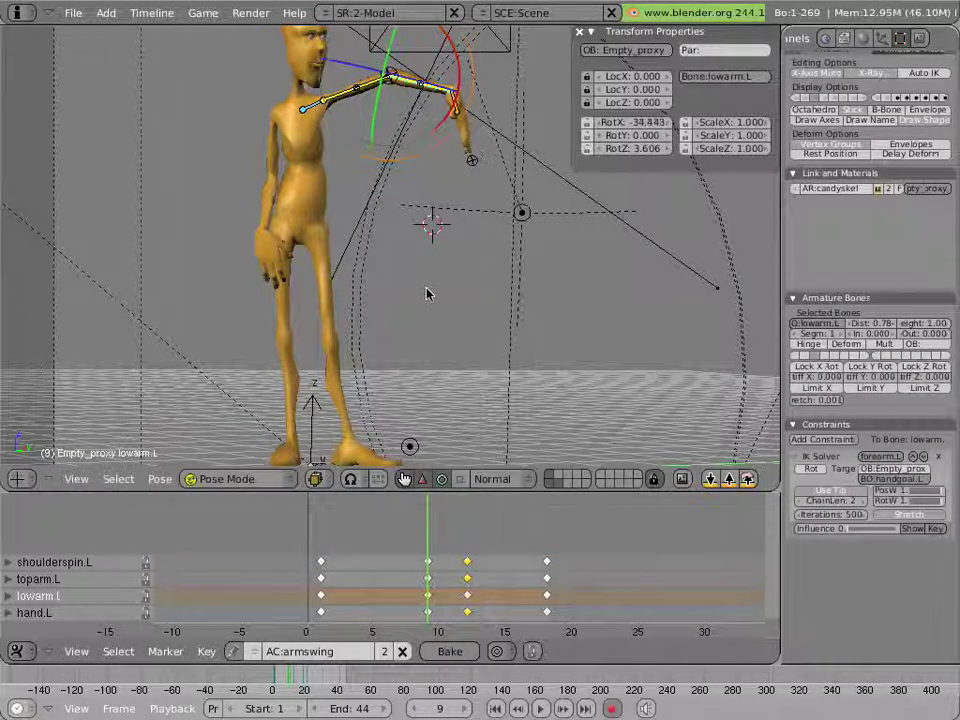
- Switch back and forth between frames 9 and 12 to compare the arm poses
{"action": "left_click", "coordinate": [460, 518]}
{"action": "left_click_drag", "start_coordinate": [460, 518], "coordinate": [470, 518]}
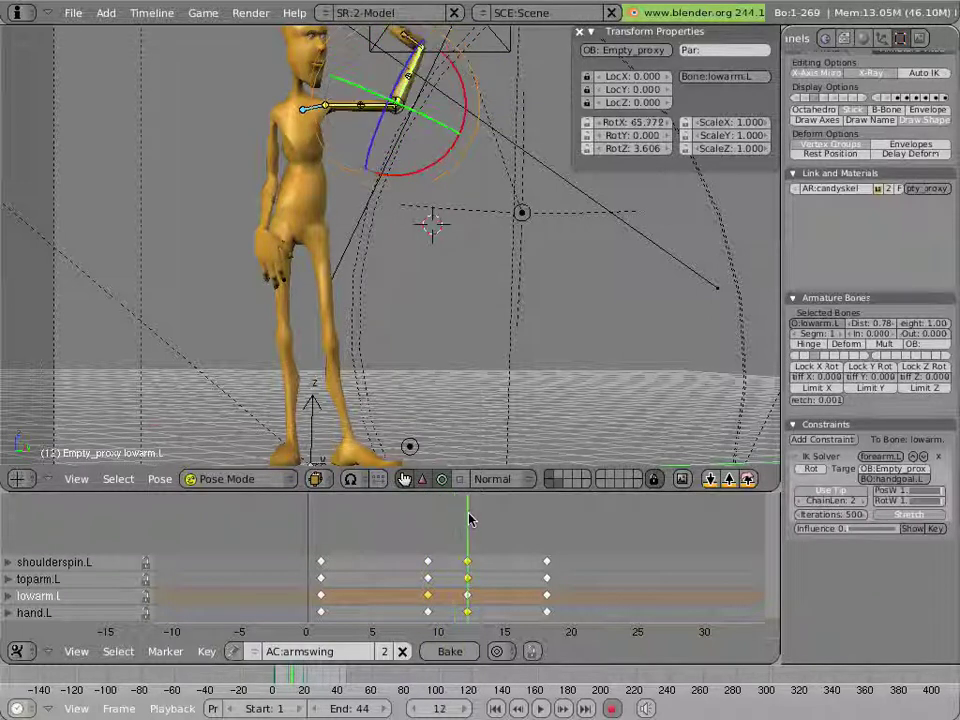
{"action": "left_click", "coordinate": [433, 525]}
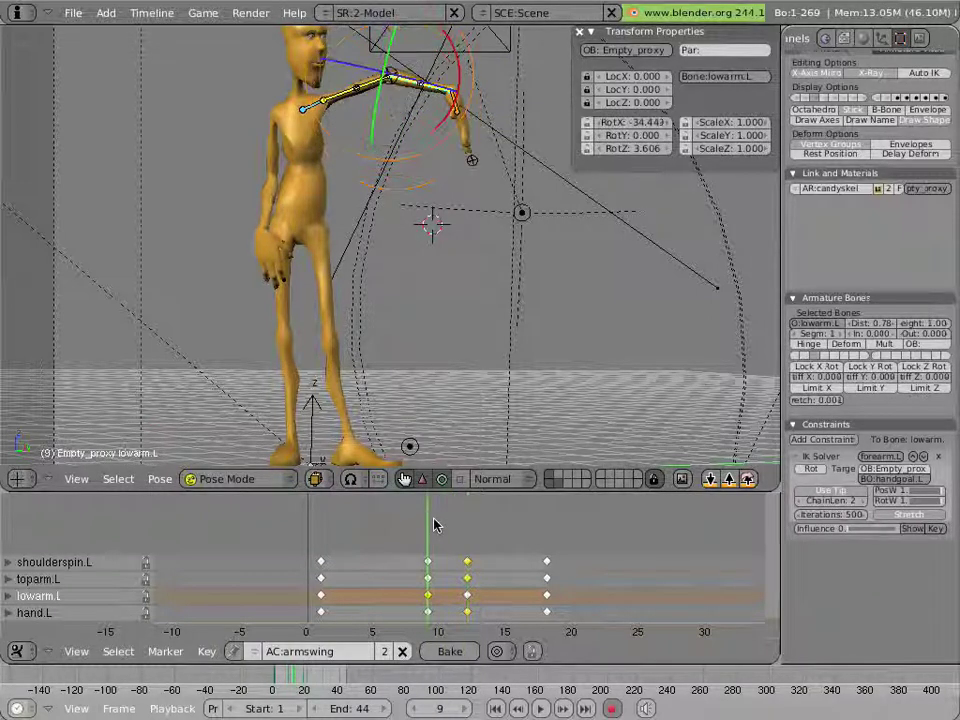
{"action": "left_click", "coordinate": [465, 525]}
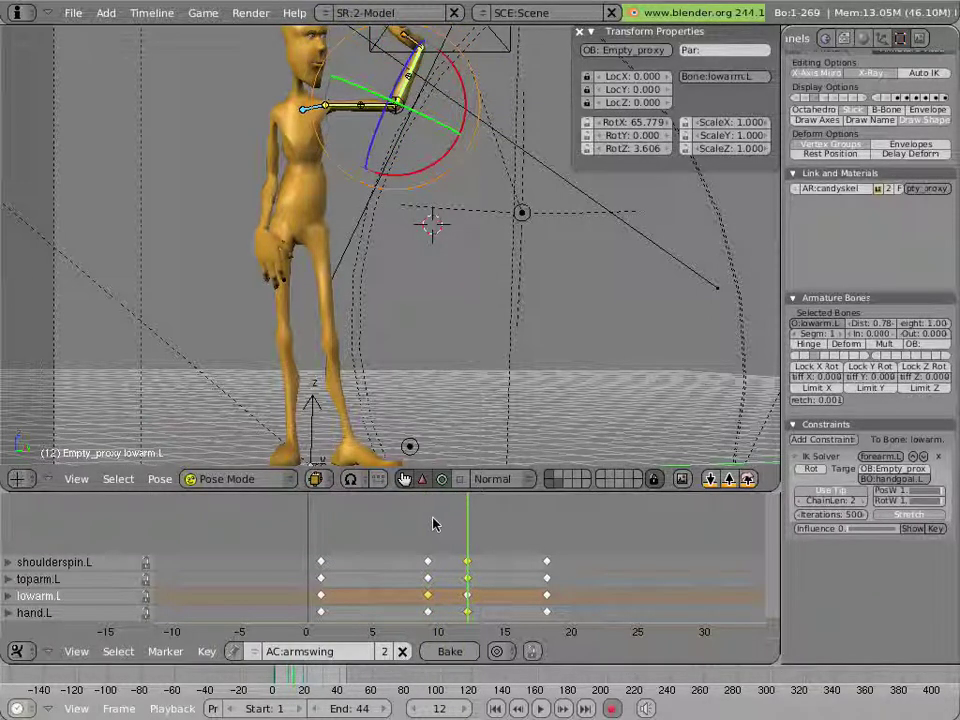
{"action": "left_click", "coordinate": [433, 525]}
{"action": "left_click", "coordinate": [470, 526]}
{"action": "left_click", "coordinate": [433, 525]}
- Play back the arm swing from frame 1 to check its motion
{"action": "left_click", "coordinate": [320, 520]}
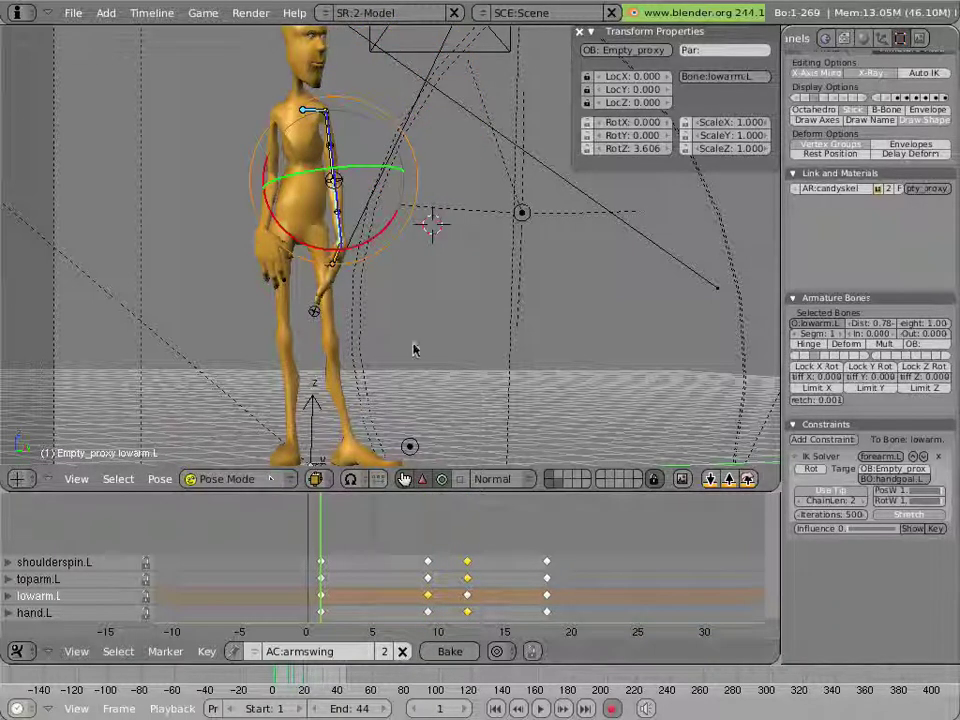
{"action": "key", "text": "alt+a"}
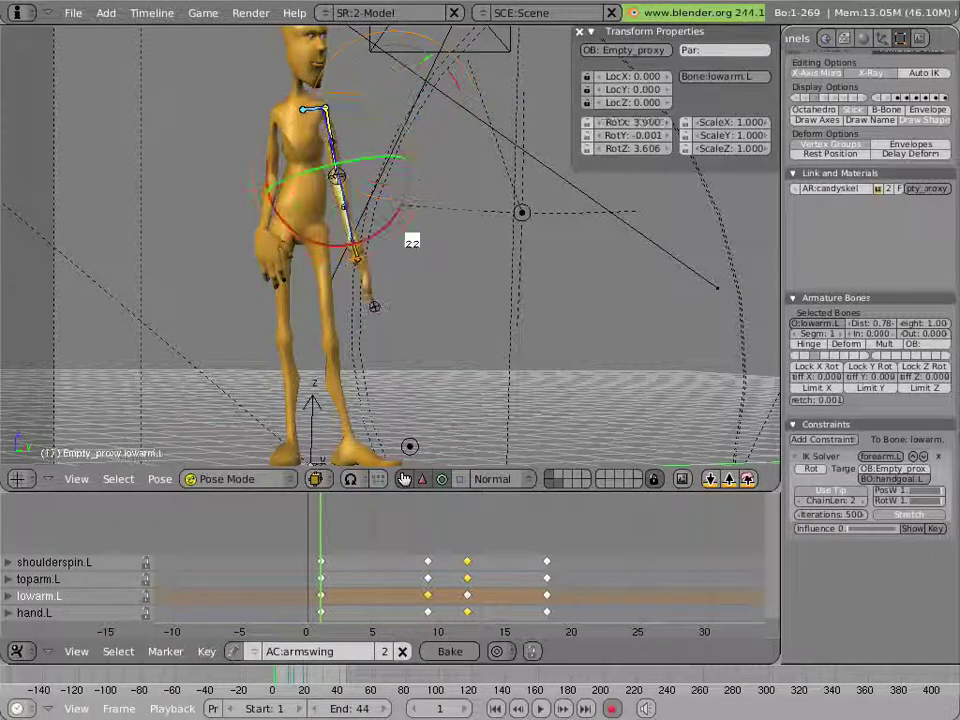
{"action": "key", "text": "Escape"}
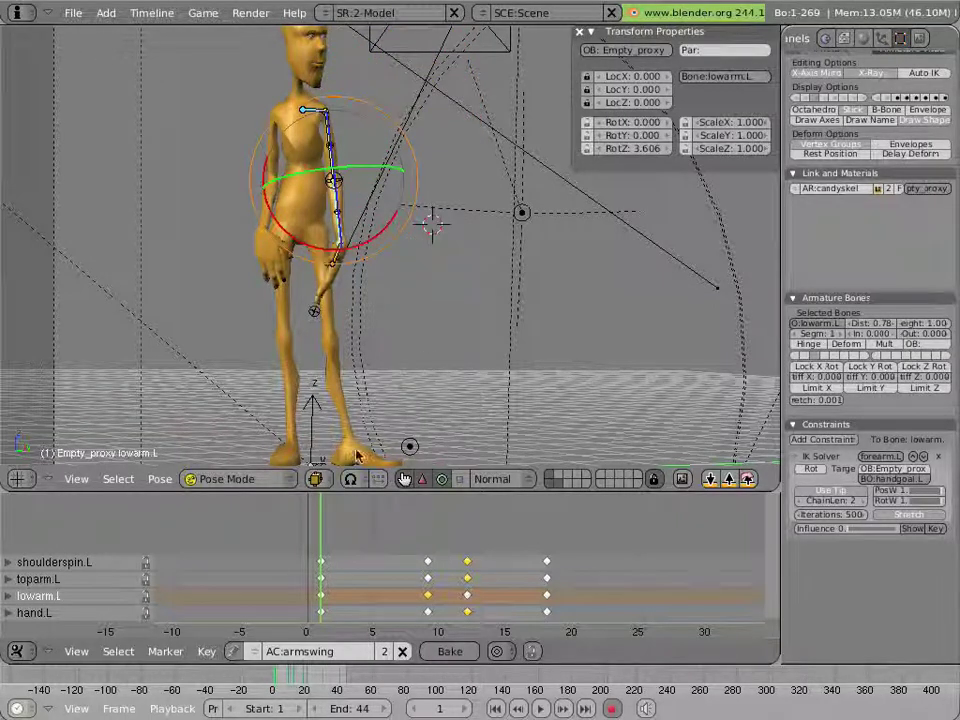
- At frame 6, rotate the left forearm down and back toward the body
{"action": "left_click_drag", "start_coordinate": [337, 538], "coordinate": [393, 543]}
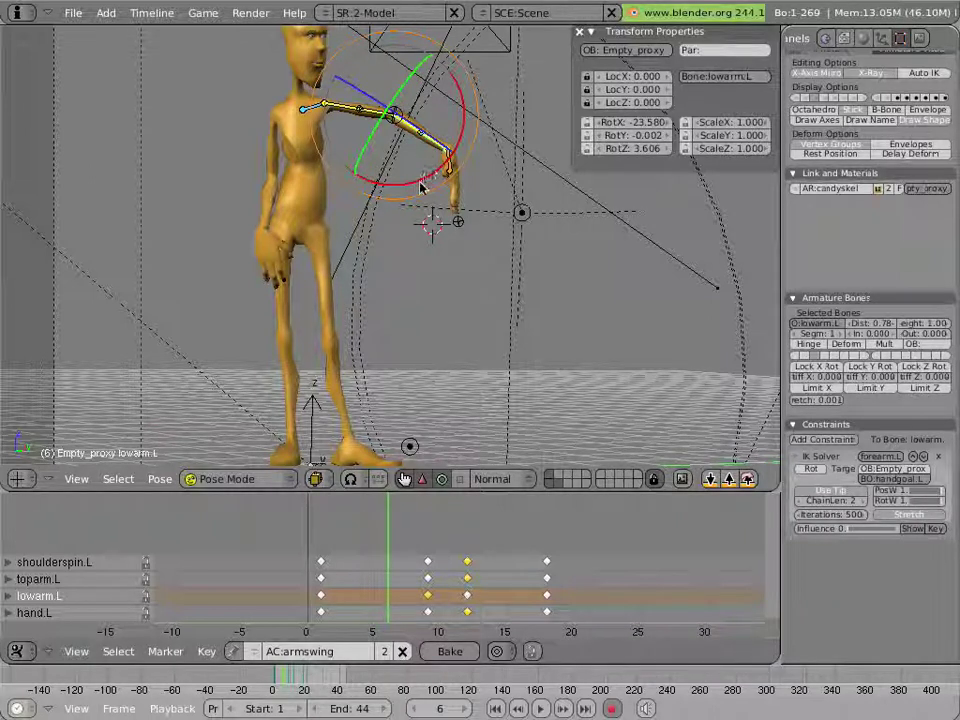
{"action": "left_click_drag", "start_coordinate": [421, 186], "coordinate": [379, 185]}
- Shift the left hand's frame 1 keyframe to frame 3, and rotate the hand forward at frame 1
{"action": "left_click_drag", "start_coordinate": [392, 542], "coordinate": [320, 551]}
{"action": "right_click", "coordinate": [331, 265]}
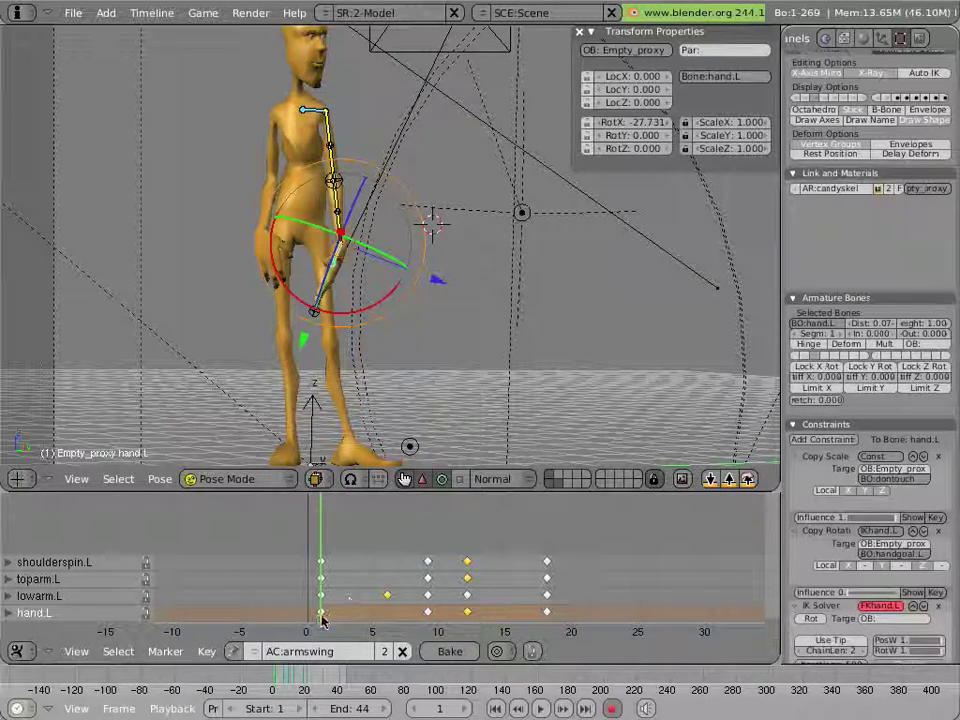
{"action": "key", "text": "g"}
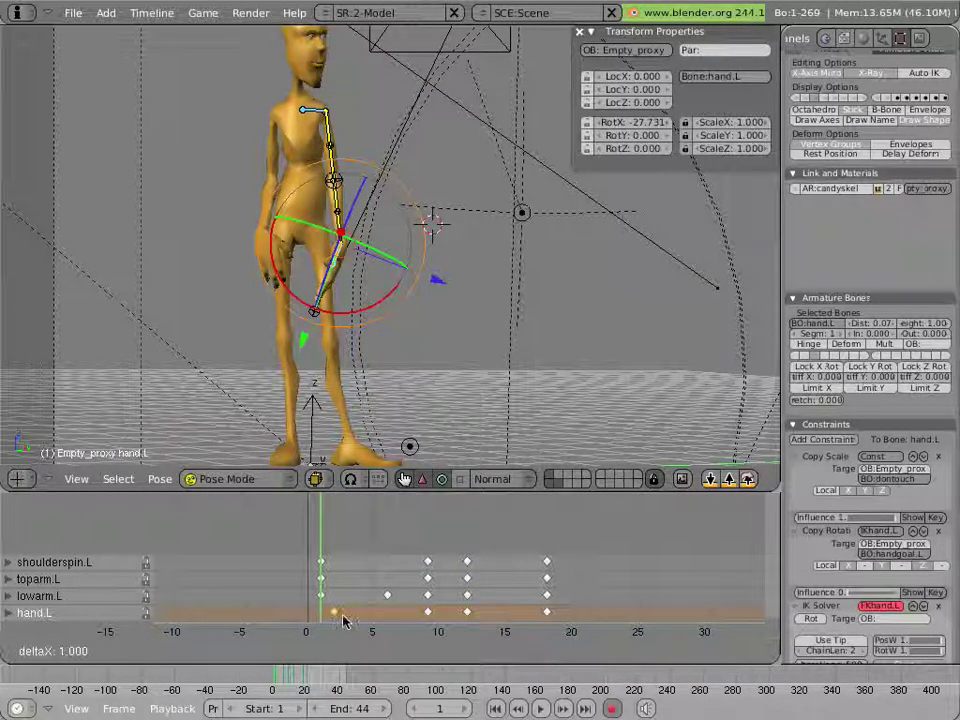
{"action": "right_click_drag", "start_coordinate": [353, 621], "coordinate": [353, 621]}
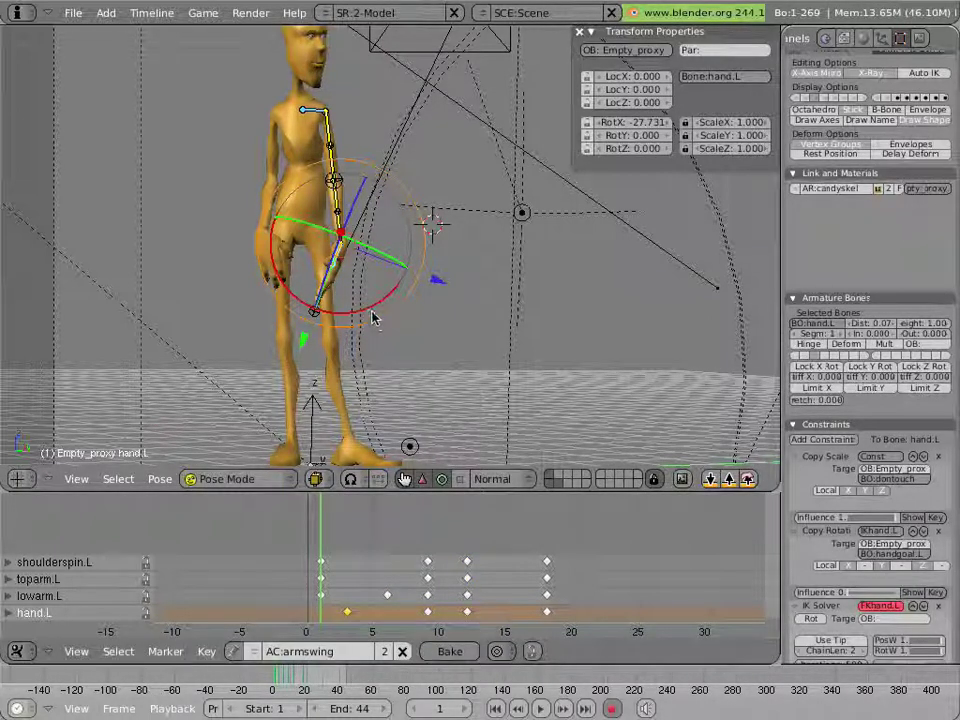
{"action": "key", "text": "r"}
{"action": "left_click_drag", "start_coordinate": [398, 301], "coordinate": [398, 304]}
- Move the left hand's keyframe from frame 3 to frame 5
{"action": "left_click_drag", "start_coordinate": [334, 517], "coordinate": [381, 527]}
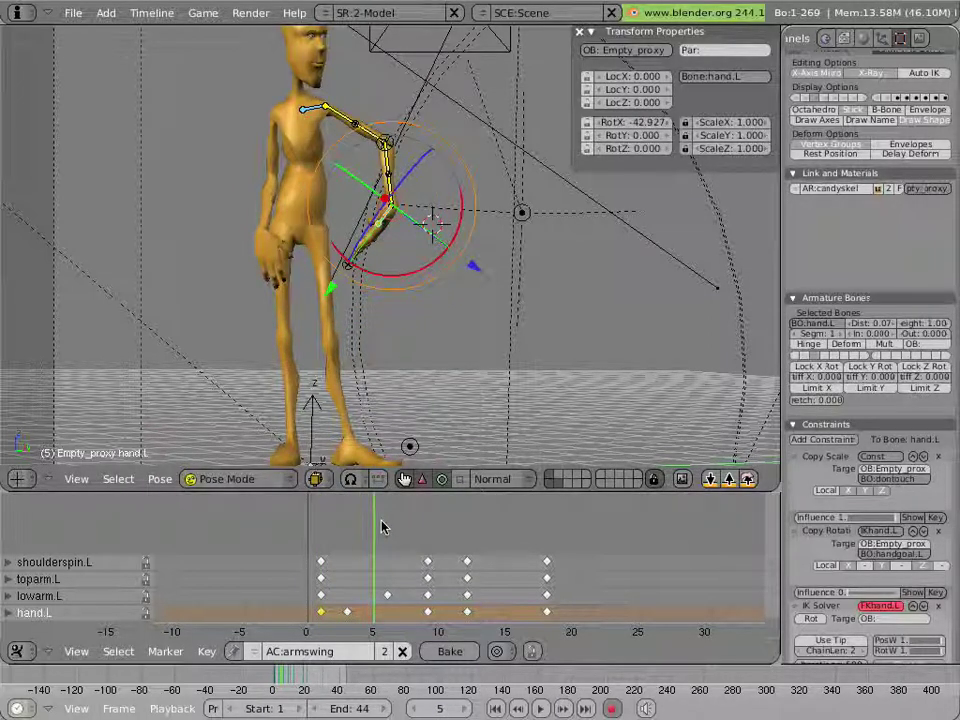
{"action": "right_click", "coordinate": [345, 612]}
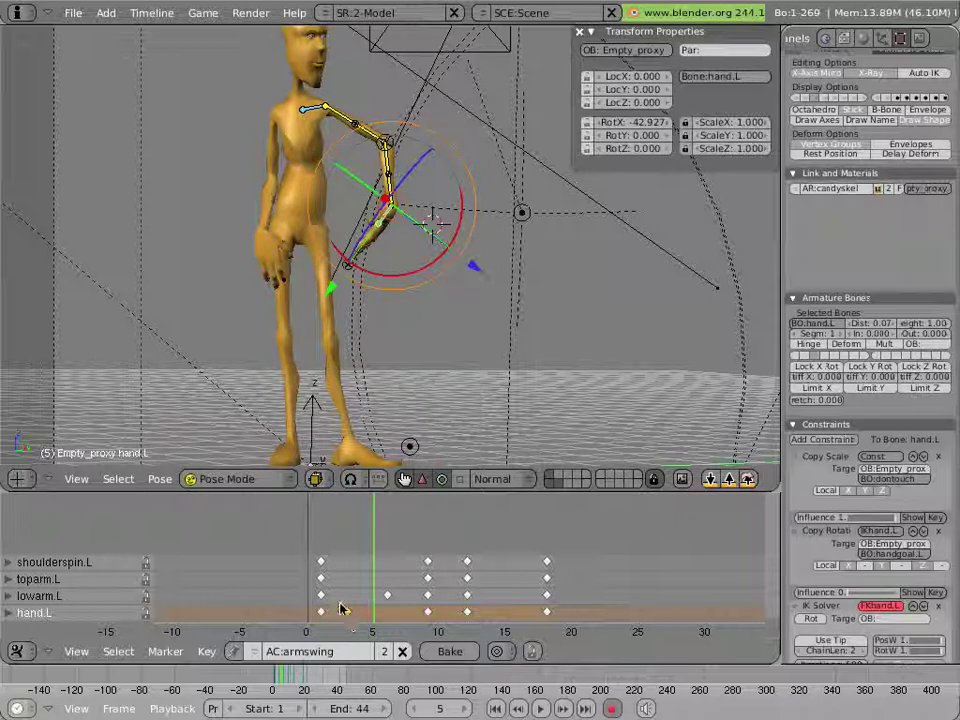
{"action": "key", "text": "g"}
{"action": "left_click", "coordinate": [374, 612]}
- Rotate the left hand bone further down at frame 9 and return to frame 5
{"action": "left_click_drag", "start_coordinate": [374, 611], "coordinate": [433, 617]}
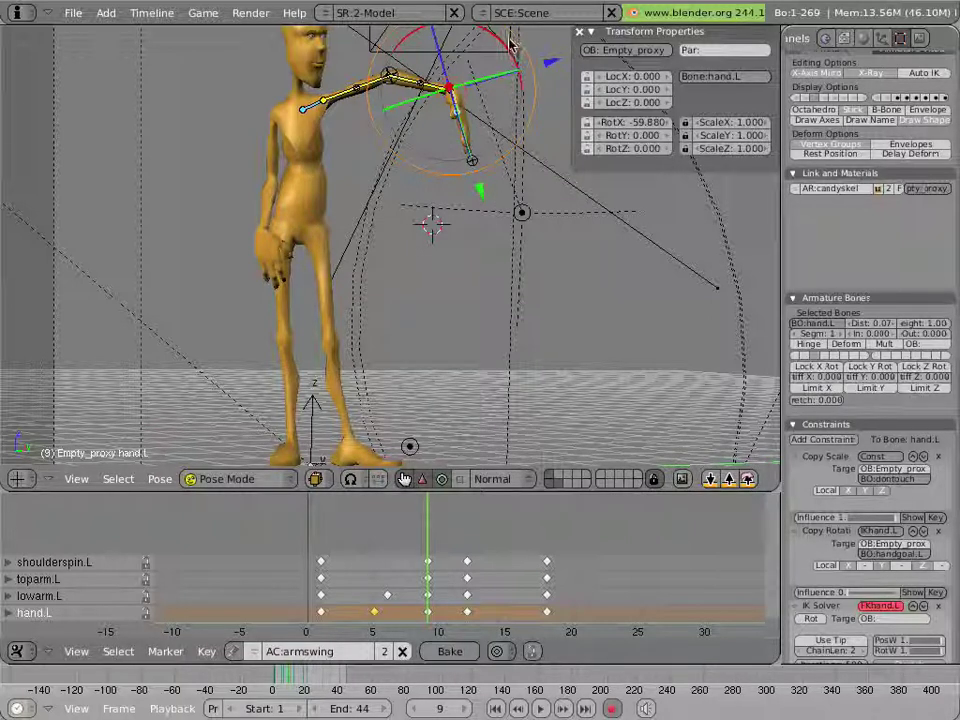
{"action": "left_click_drag", "start_coordinate": [510, 45], "coordinate": [509, 94]}
{"action": "left_click_drag", "start_coordinate": [418, 573], "coordinate": [385, 576]}
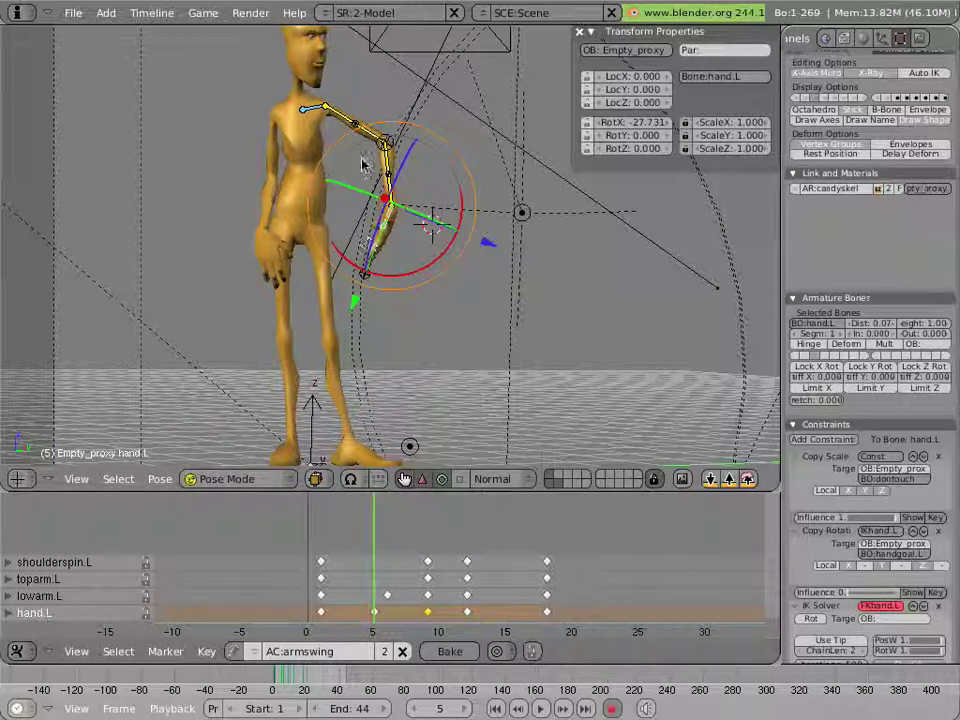
- Rotate the left hand bone upward to about 97° on X at frame 15
{"action": "left_click_drag", "start_coordinate": [381, 550], "coordinate": [457, 545]}
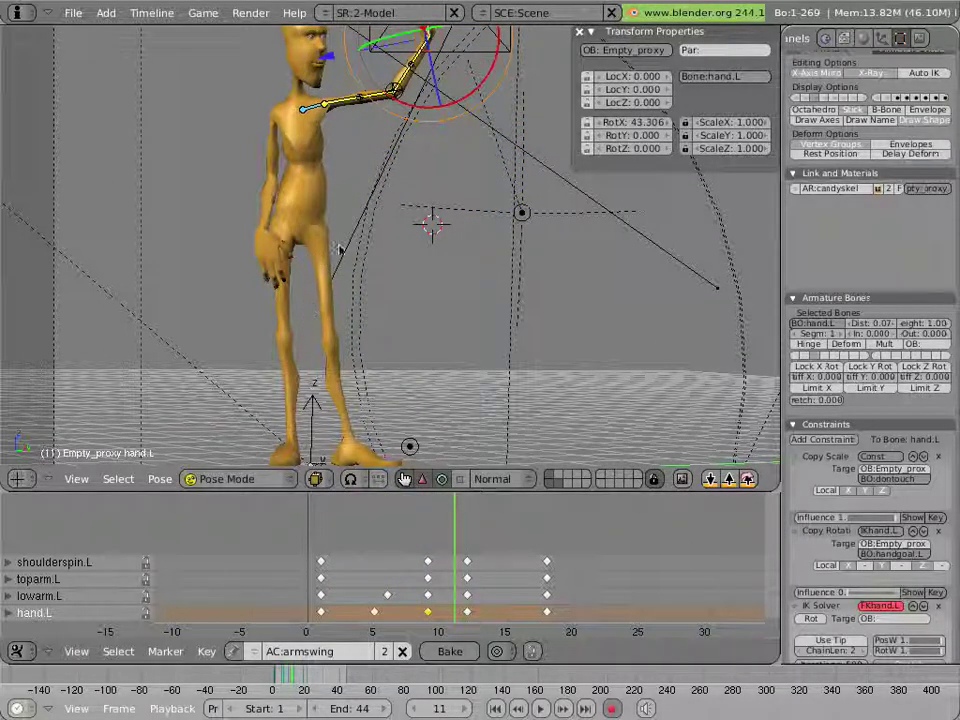
{"action": "mouse_move", "coordinate": [436, 168]}
{"action": "middle_mouse_down"}
{"action": "mouse_move", "coordinate": [431, 236]}
{"action": "mouse_move", "coordinate": [426, 154]}
{"action": "middle_mouse_up"}
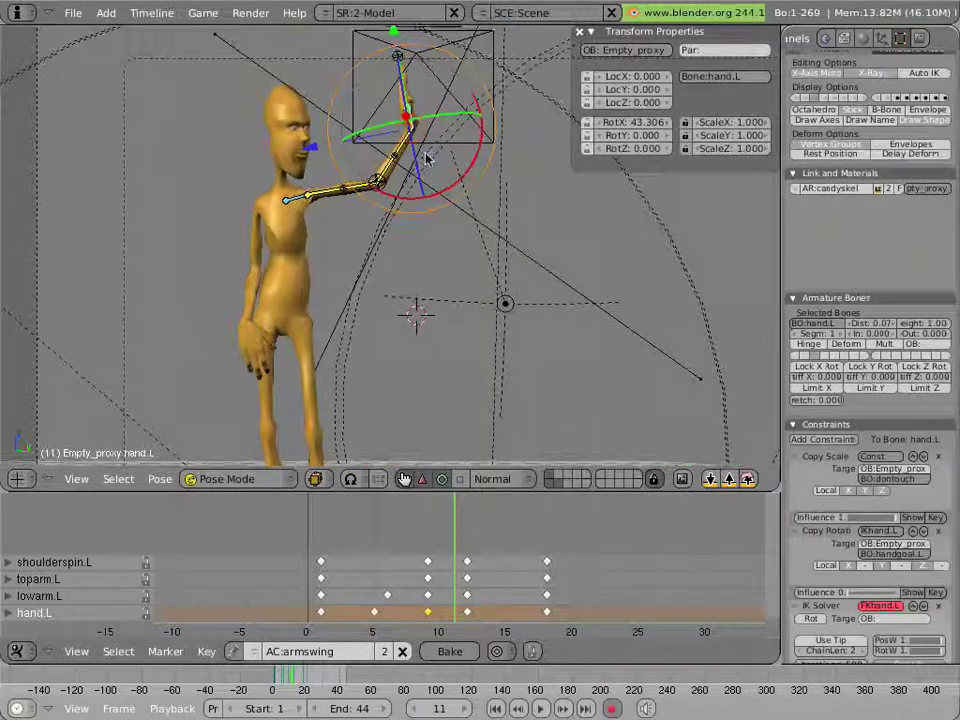
{"action": "left_click_drag", "start_coordinate": [456, 549], "coordinate": [513, 563]}
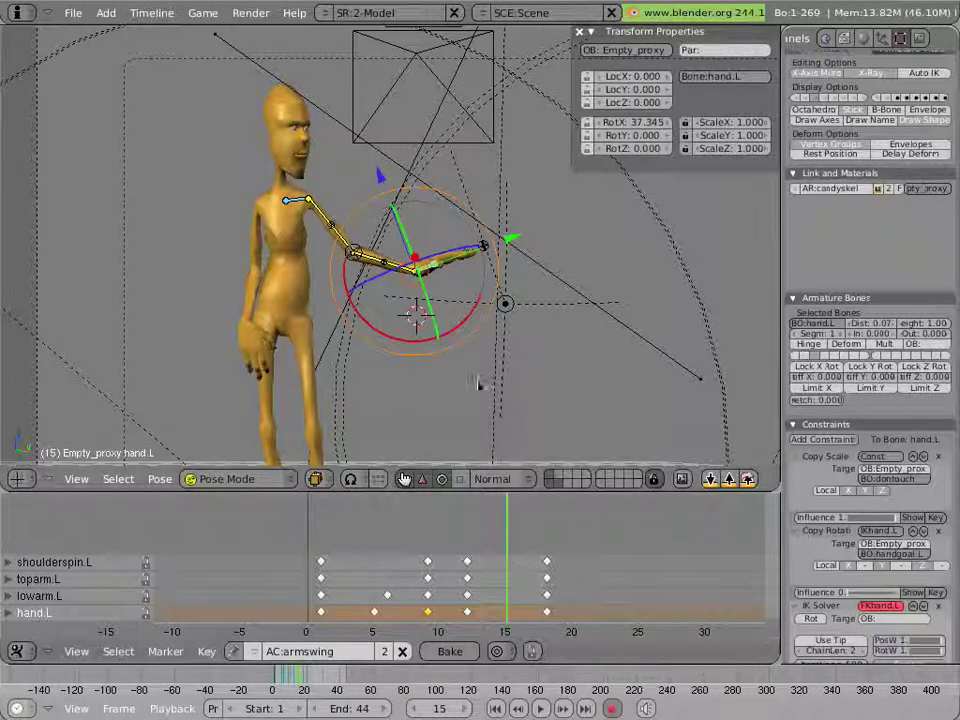
{"action": "left_click_drag", "start_coordinate": [463, 332], "coordinate": [435, 272]}
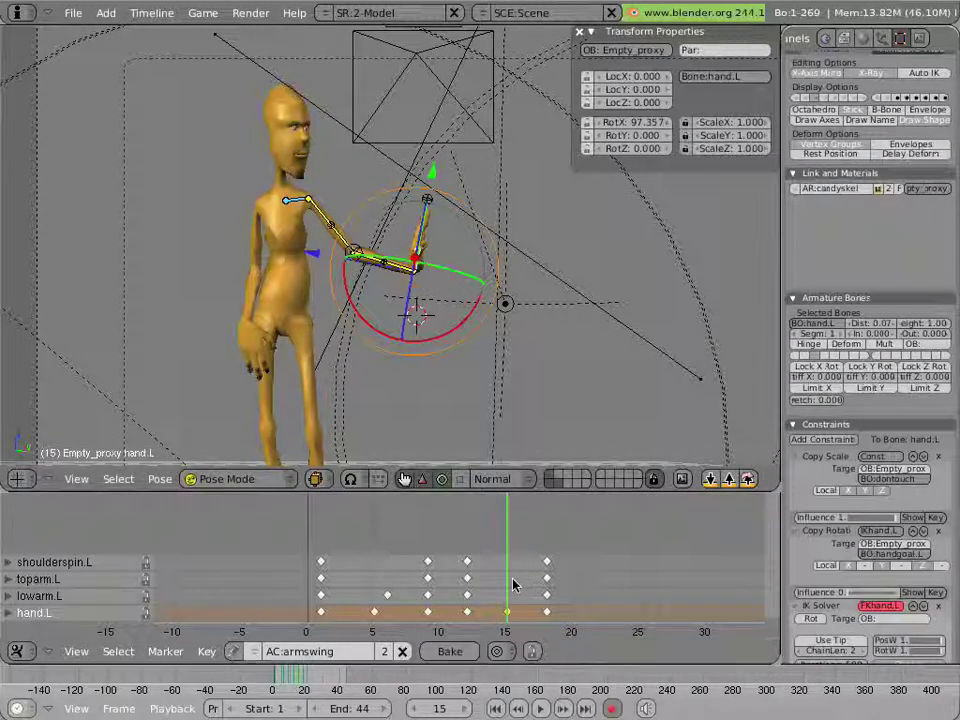
- Move the left forearm's frame 18 keyframe to frame 19
{"action": "left_click_drag", "start_coordinate": [512, 579], "coordinate": [551, 592]}
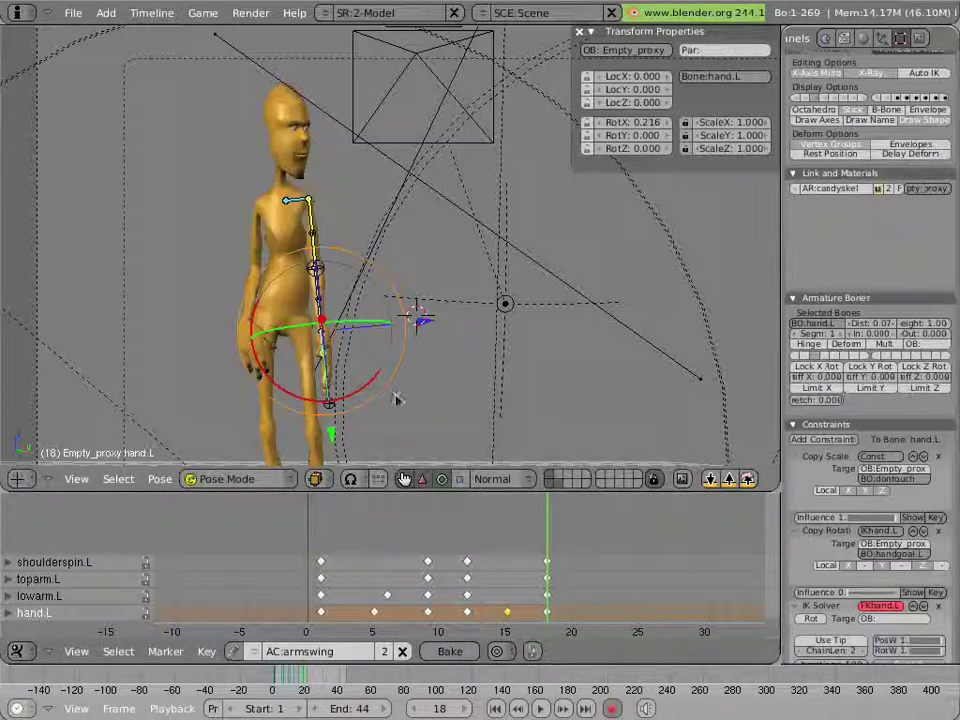
{"action": "middle_click_drag", "start_coordinate": [502, 534], "coordinate": [463, 497]}
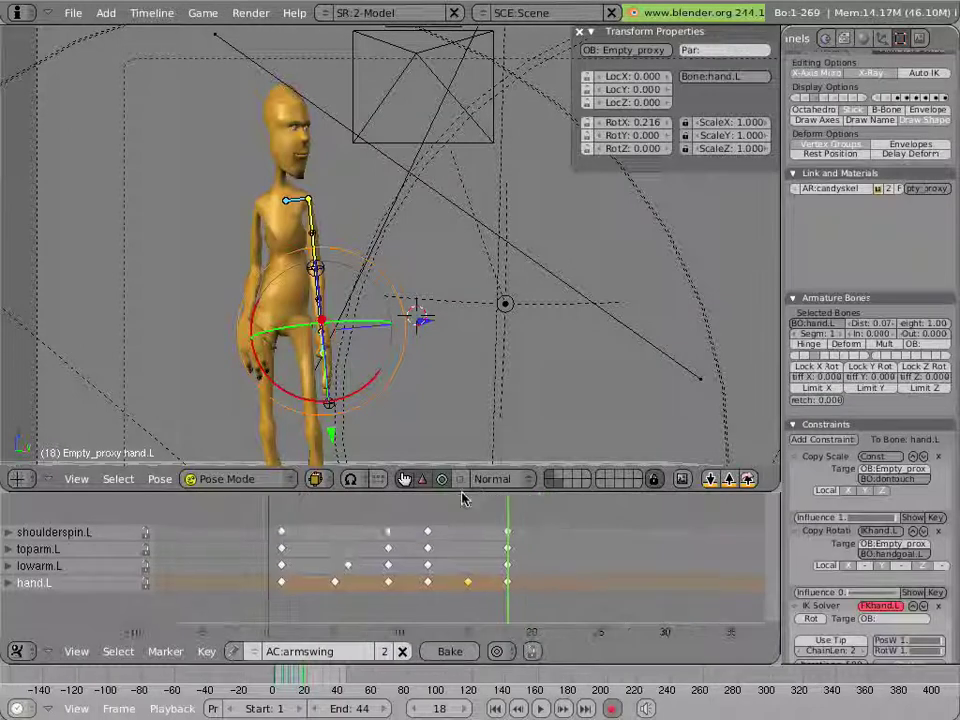
{"action": "right_click", "coordinate": [325, 323]}
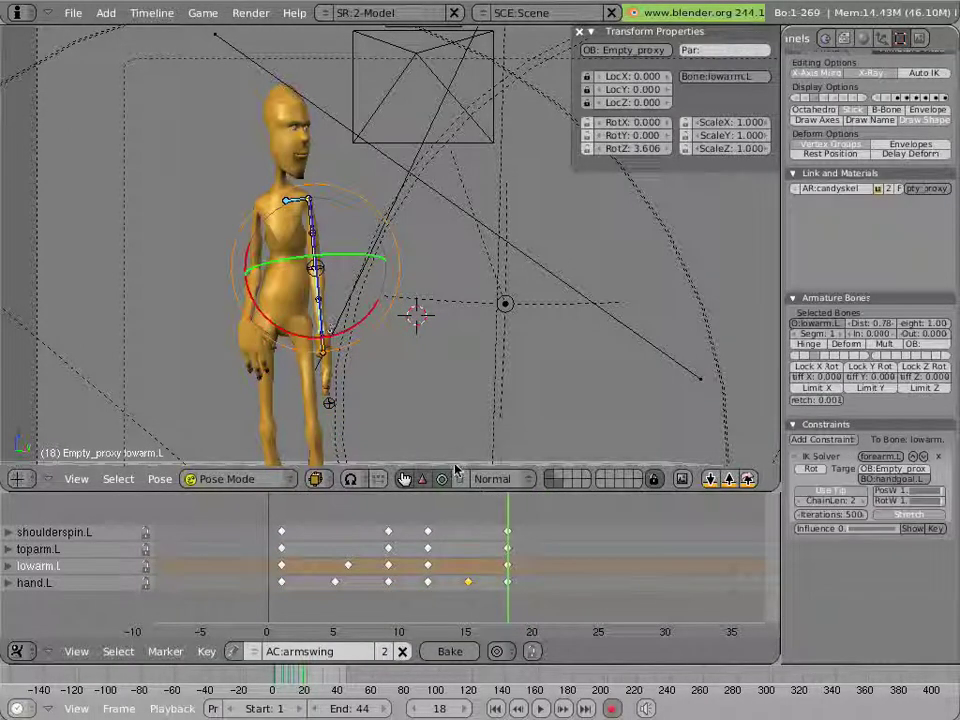
{"action": "key", "text": "g"}
{"action": "left_click", "coordinate": [520, 574]}
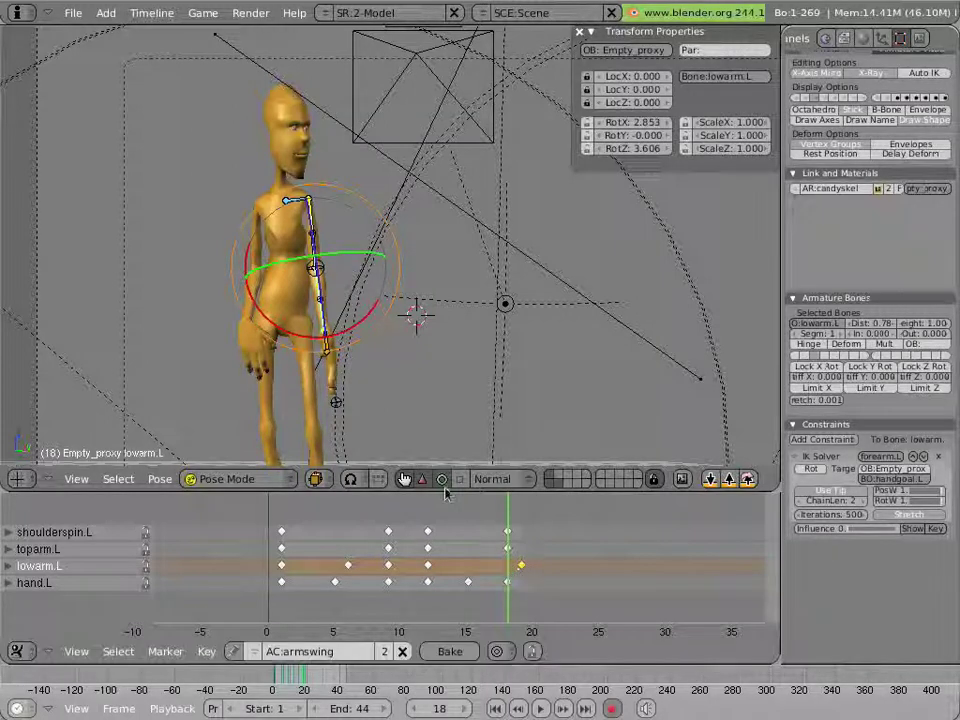
- Rotate the left hand forward to about 36° on X at frame 18 and back to about -21° at frame 21
{"action": "right_click", "coordinate": [335, 375]}
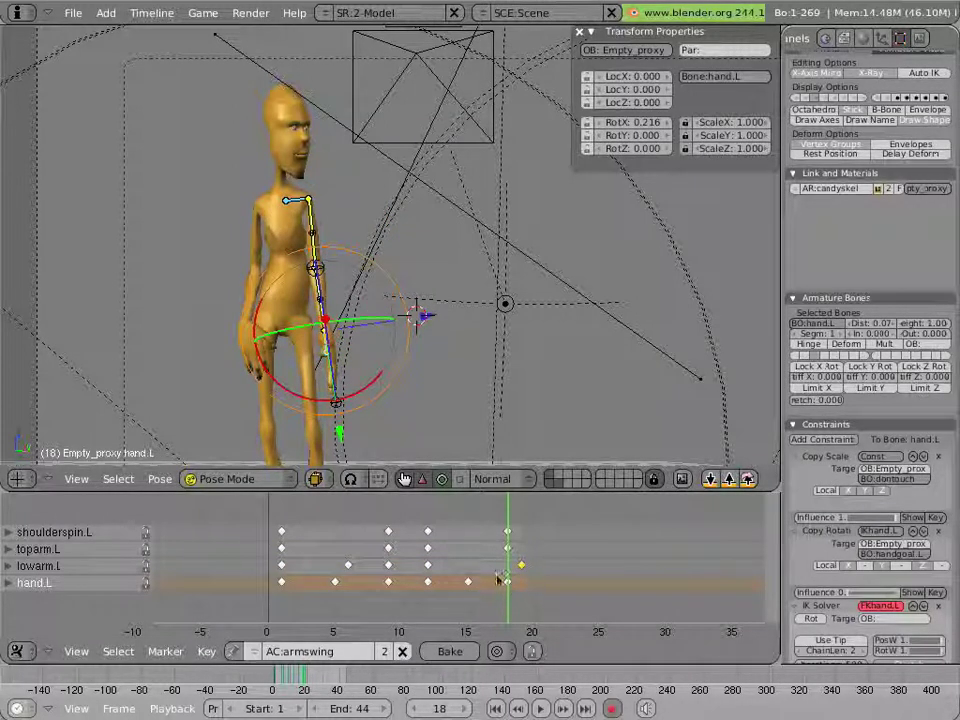
{"action": "left_click_drag", "start_coordinate": [498, 580], "coordinate": [514, 582]}
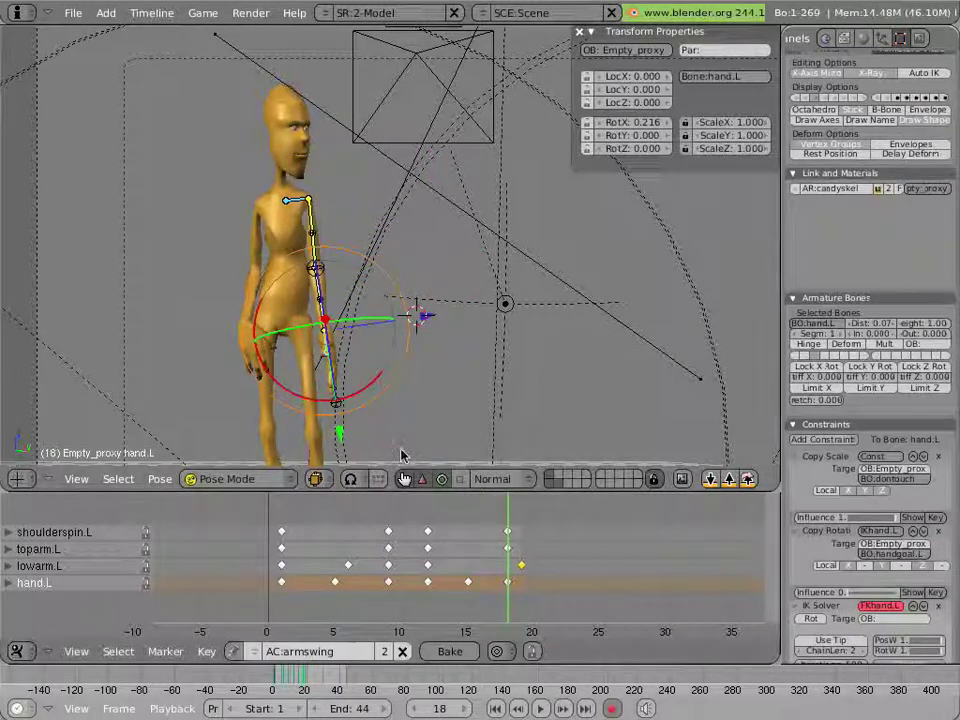
{"action": "left_click_drag", "start_coordinate": [360, 395], "coordinate": [480, 456]}
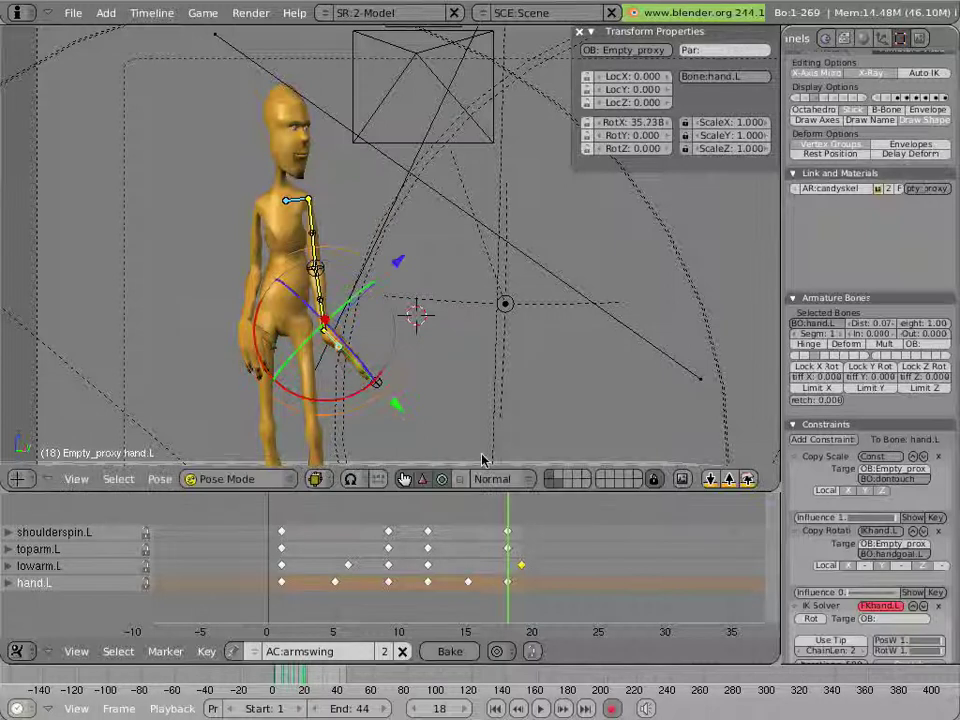
{"action": "left_click_drag", "start_coordinate": [530, 546], "coordinate": [549, 545]}
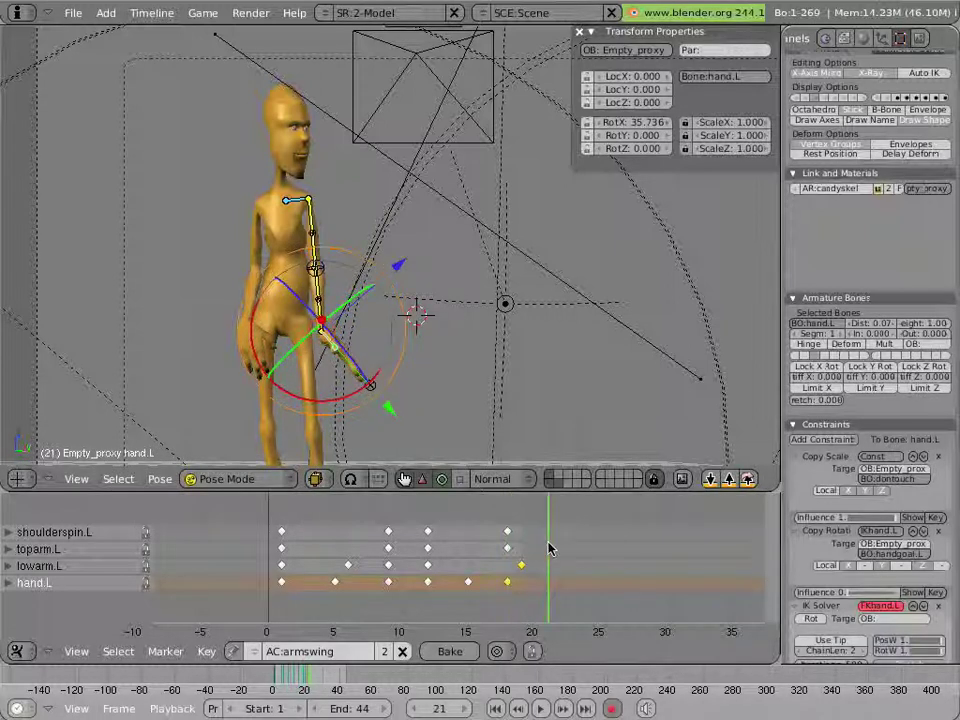
{"action": "left_click_drag", "start_coordinate": [340, 405], "coordinate": [247, 421]}
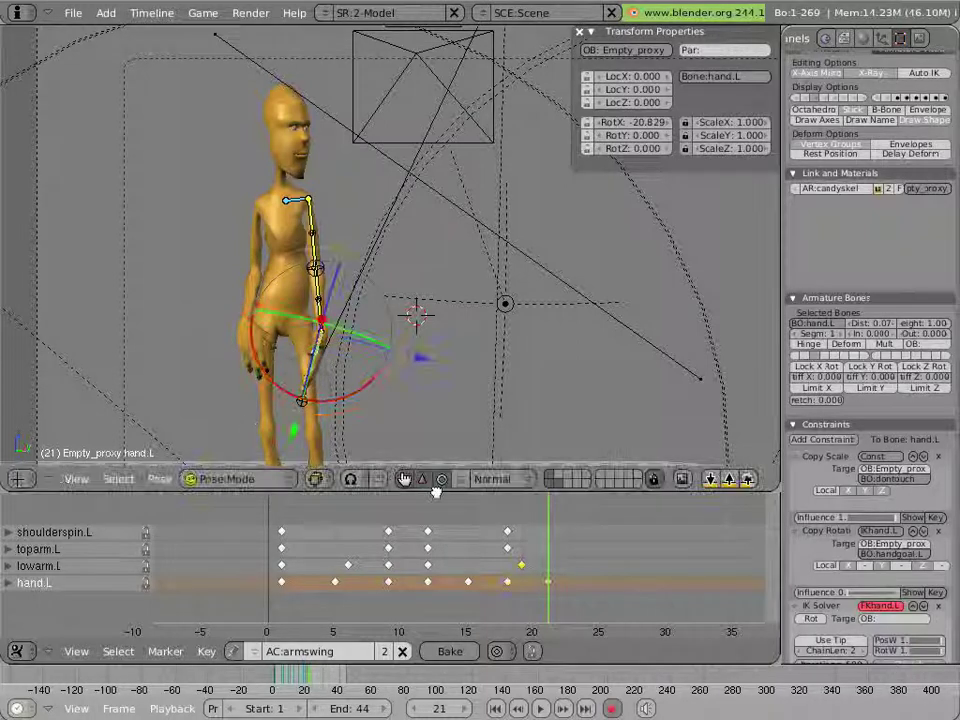
- Play back the arm swing from frame 1 to check the hand's follow-through
{"action": "key", "text": "alt+a"}
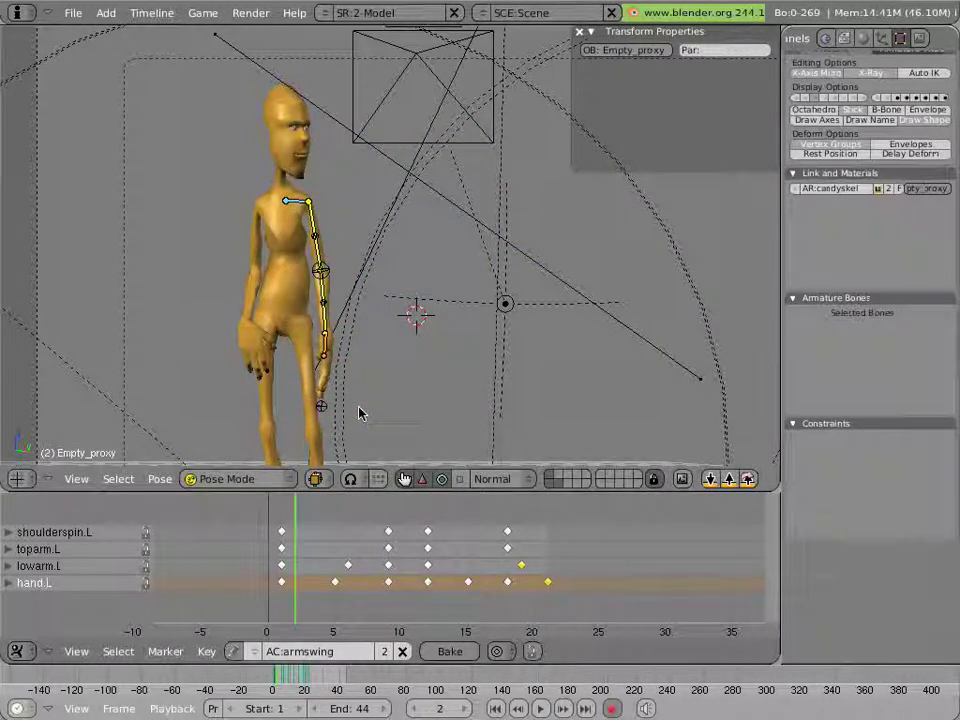
{"action": "left_click", "coordinate": [287, 520]}
{"action": "key", "text": "alt+a"}
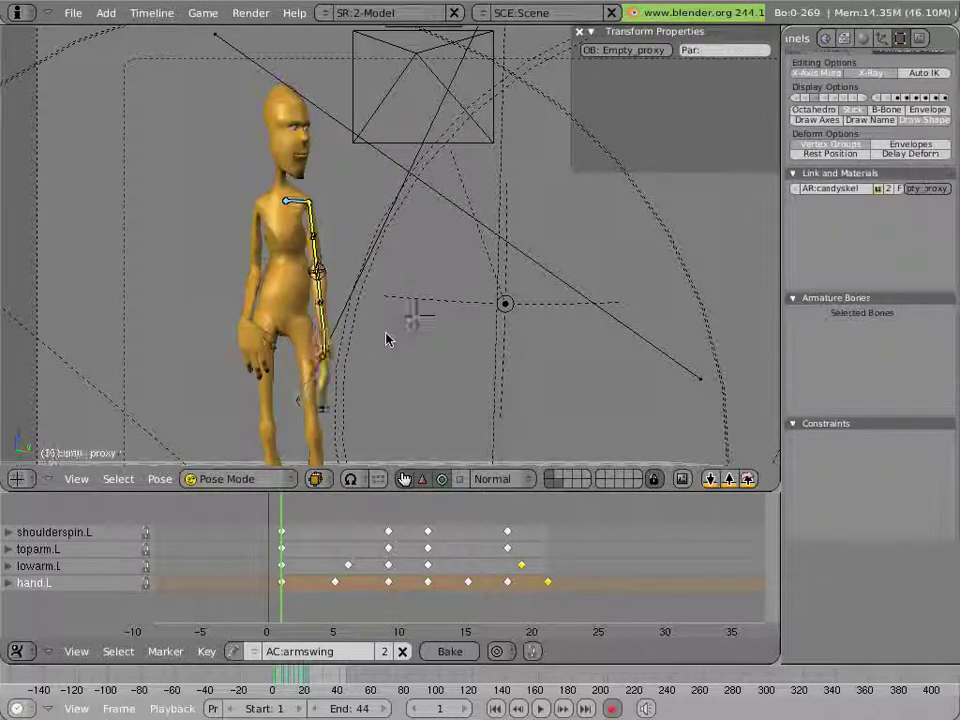
- Rotate the left hand bone slightly at frame 24 to settle the swing
{"action": "left_click", "coordinate": [620, 562]}
{"action": "left_click_drag", "start_coordinate": [620, 562], "coordinate": [607, 562]}
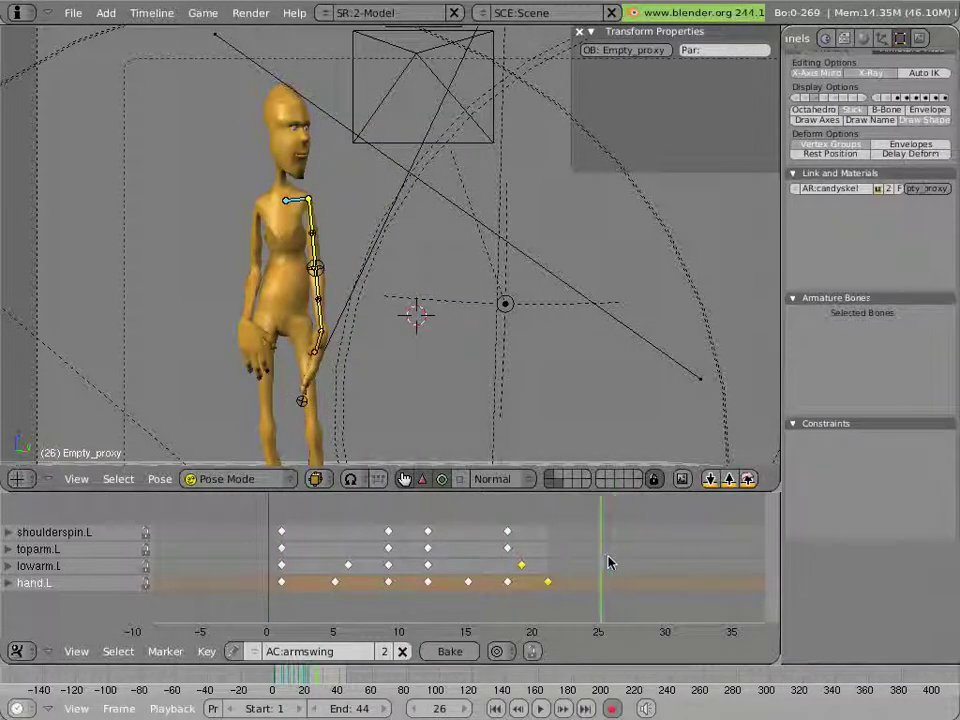
{"action": "right_click", "coordinate": [325, 365]}
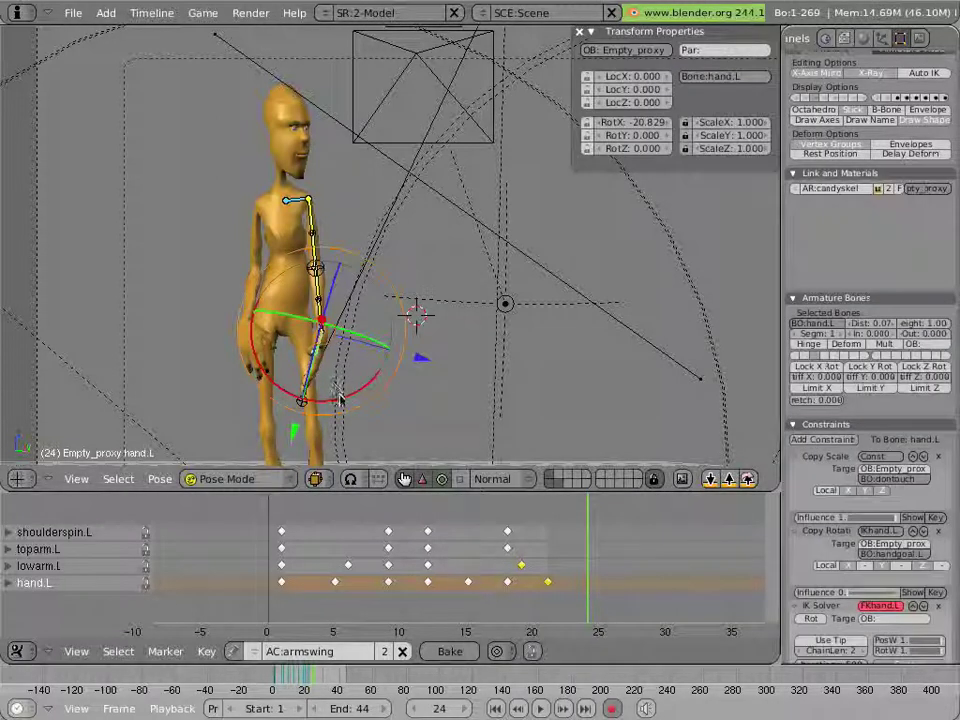
{"action": "left_click_drag", "start_coordinate": [340, 399], "coordinate": [363, 399]}
- Return to frame 1 and replay the arm swing with the hand's added settling keyframe
{"action": "left_click_drag", "start_coordinate": [547, 544], "coordinate": [477, 544]}
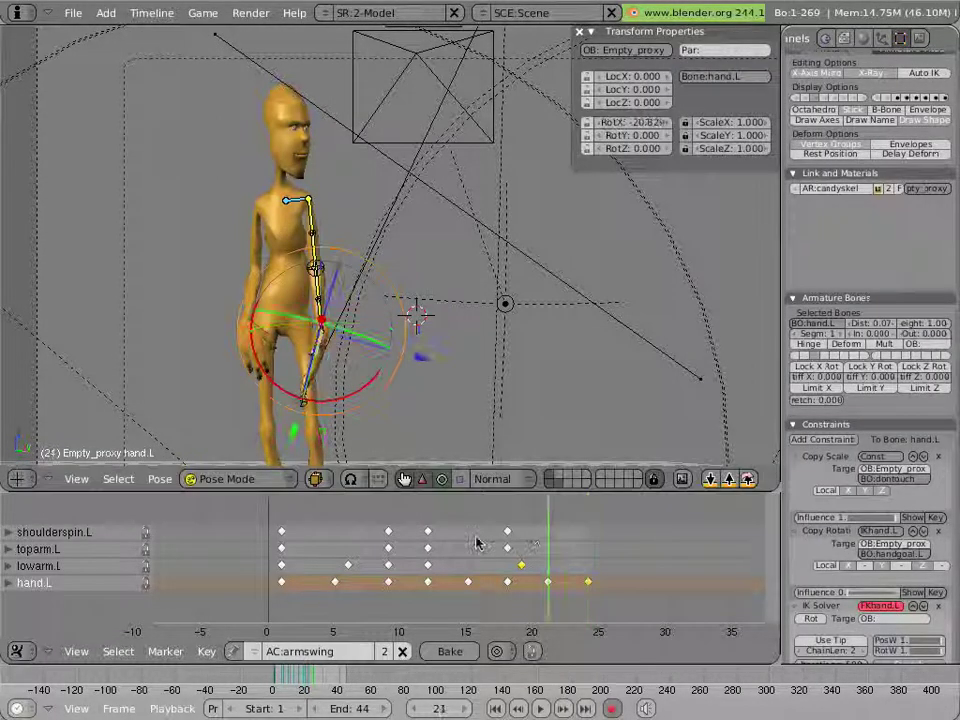
{"action": "key", "text": "shift+Left"}
{"action": "key", "text": "alt+a"}
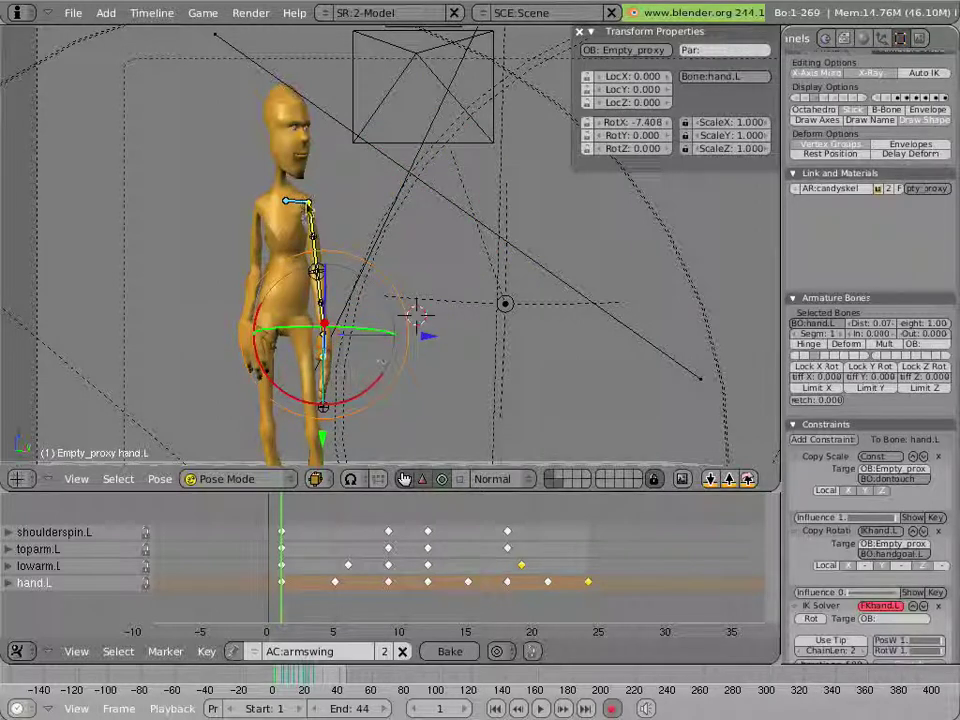
- Raise the left shoulder bone to about 17° on X at frame 6
{"action": "right_click", "coordinate": [302, 207]}
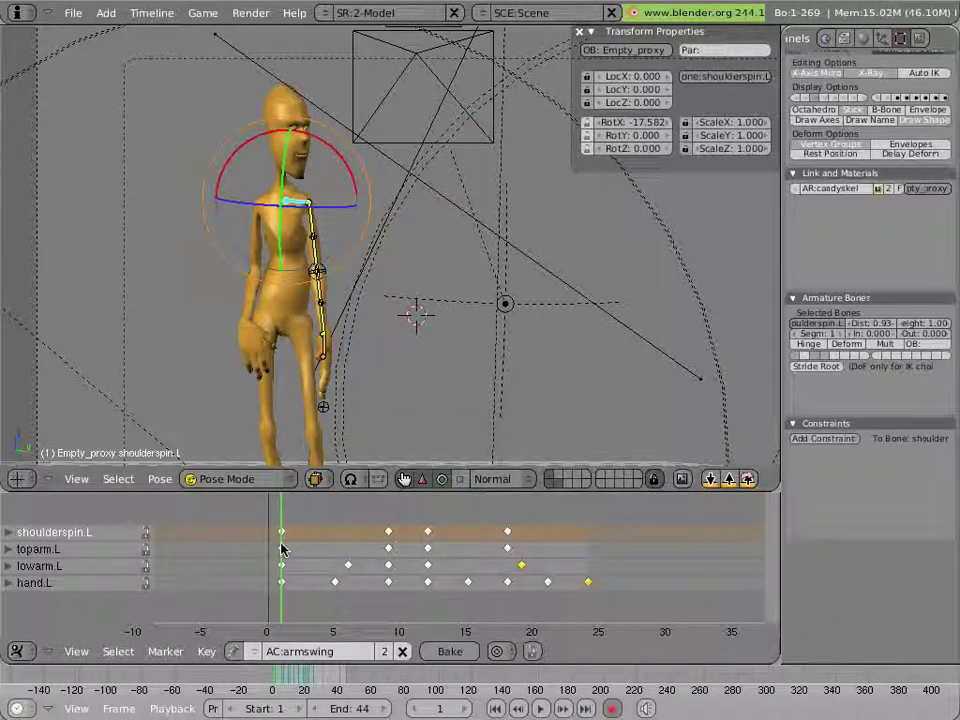
{"action": "left_click_drag", "start_coordinate": [311, 553], "coordinate": [350, 551]}
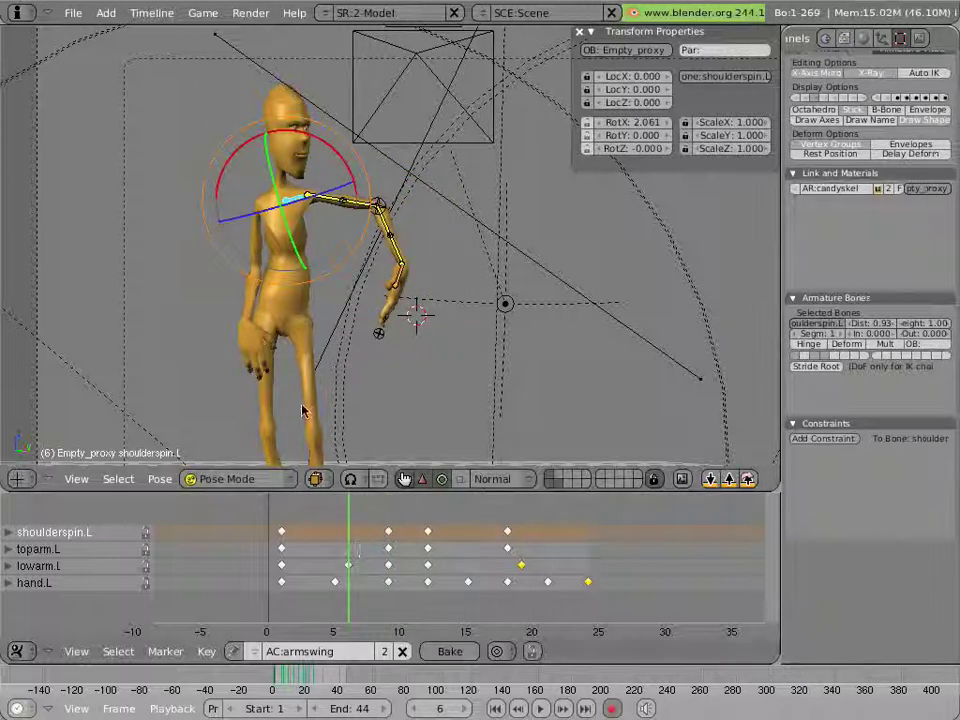
{"action": "left_click_drag", "start_coordinate": [343, 173], "coordinate": [337, 156]}
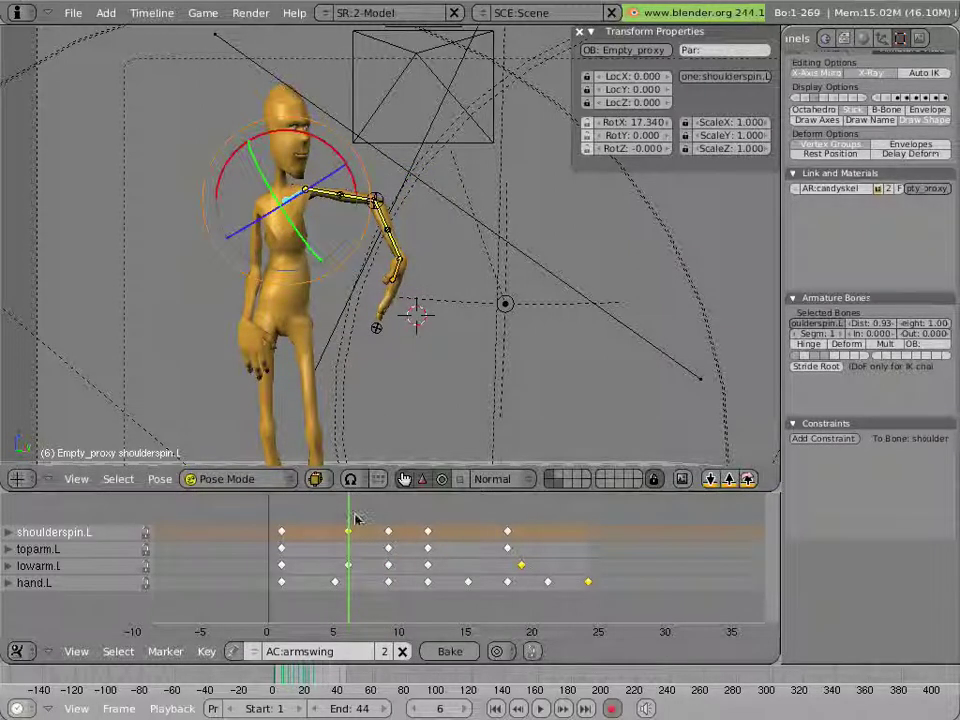
- Lower the left shoulder bone to about -9° on X at frame 12
{"action": "mouse_move", "coordinate": [355, 519]}
{"action": "left_mouse_down"}
{"action": "mouse_move", "coordinate": [242, 498]}
{"action": "mouse_move", "coordinate": [437, 521]}
{"action": "left_mouse_up"}
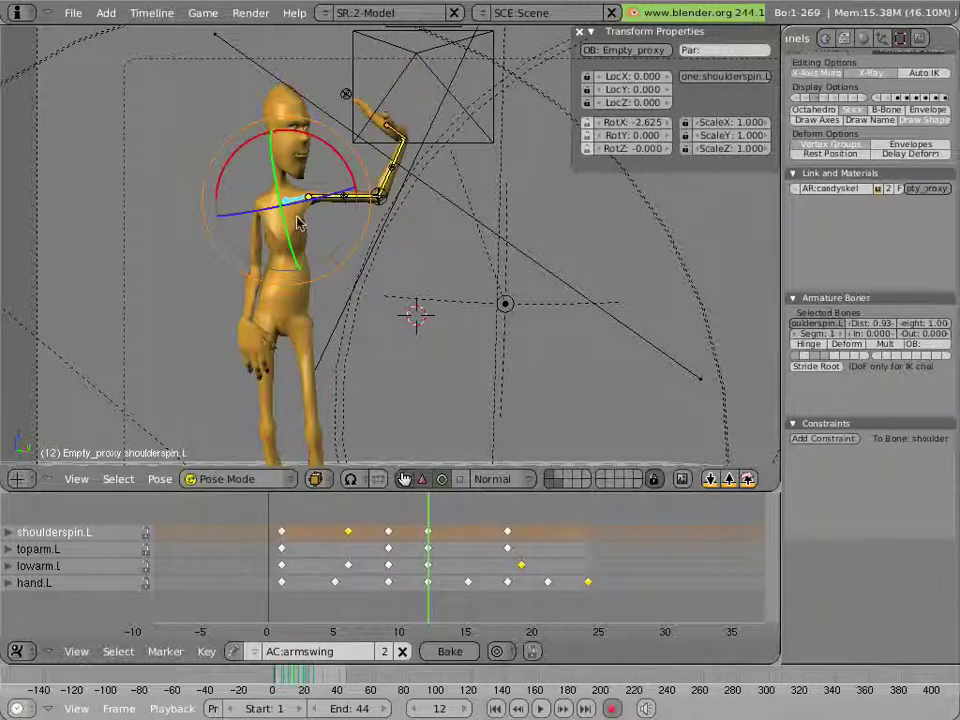
{"action": "key", "text": "r"}
{"action": "left_click_drag", "start_coordinate": [336, 174], "coordinate": [338, 176]}
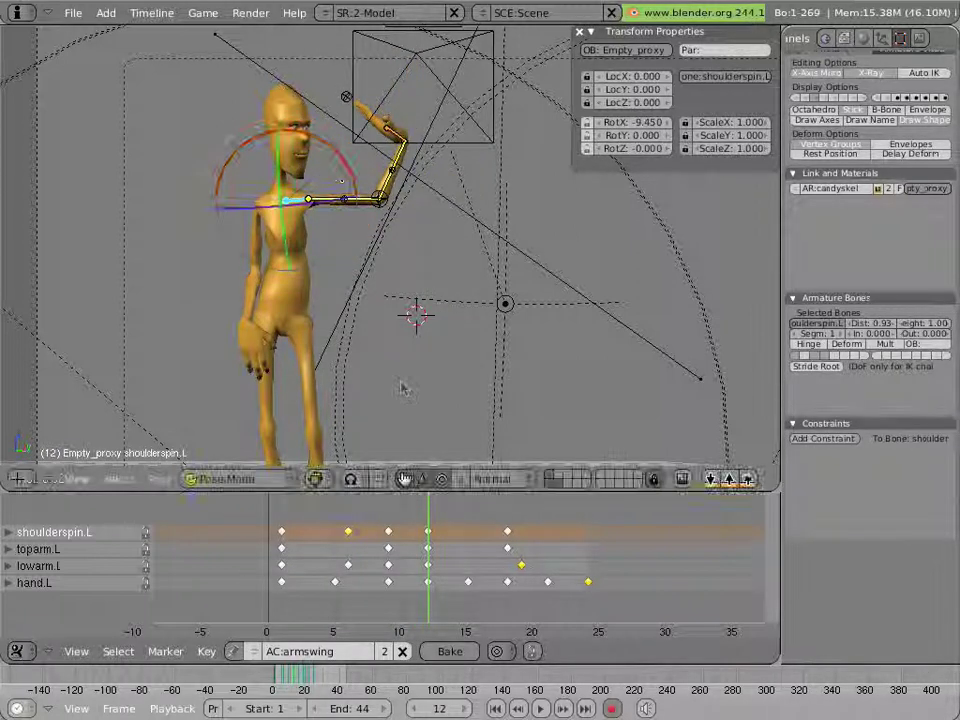
- Adjust the left shoulder bone's rotation at frame 16 and return to frame 1
{"action": "mouse_move", "coordinate": [438, 515]}
{"action": "left_mouse_down"}
{"action": "mouse_move", "coordinate": [514, 521]}
{"action": "mouse_move", "coordinate": [490, 521]}
{"action": "left_mouse_up"}
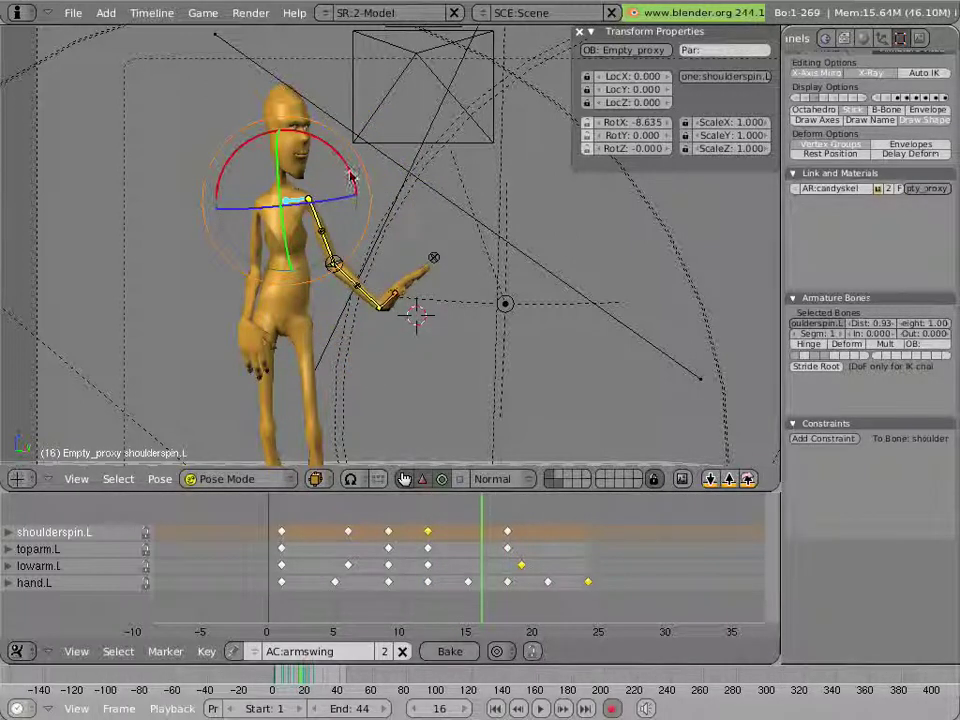
{"action": "mouse_move", "coordinate": [350, 177]}
{"action": "left_mouse_down"}
{"action": "mouse_move", "coordinate": [356, 192]}
{"action": "mouse_move", "coordinate": [354, 173]}
{"action": "left_mouse_up"}
{"action": "mouse_move", "coordinate": [478, 547]}
{"action": "left_mouse_down"}
{"action": "mouse_move", "coordinate": [535, 553]}
{"action": "mouse_move", "coordinate": [274, 529]}
{"action": "left_mouse_up"}
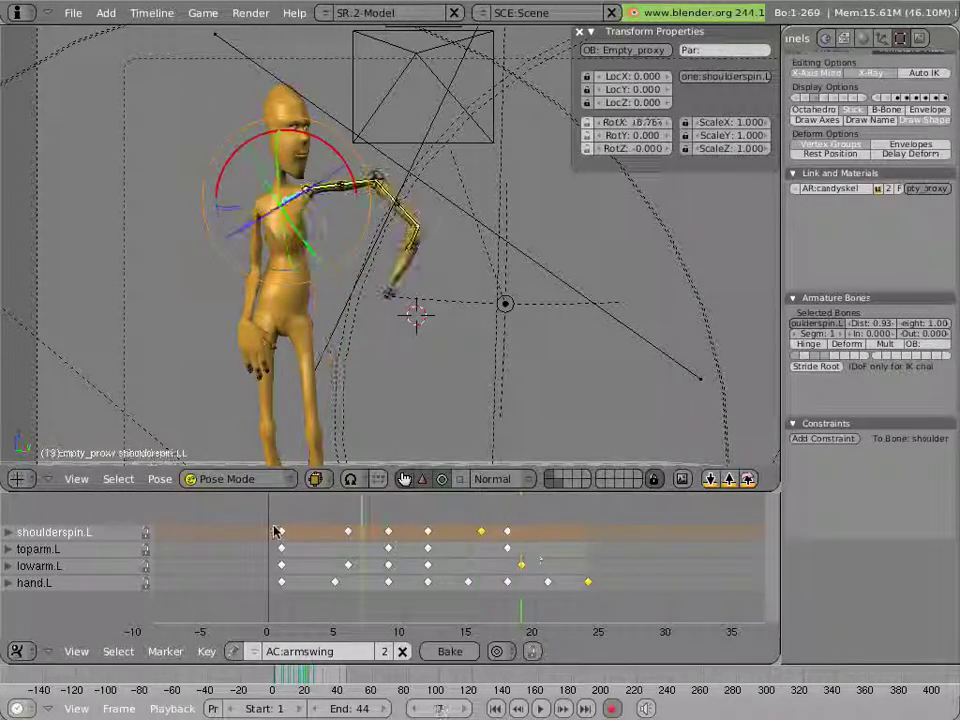
{"action": "left_click", "coordinate": [275, 531]}
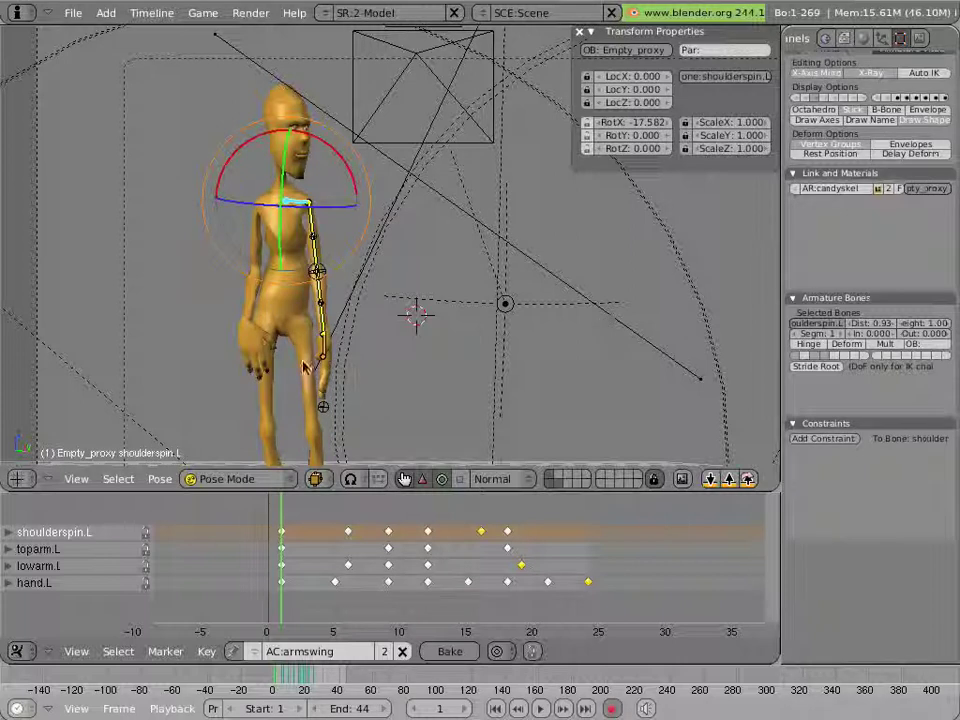
- Calculate the bone path of the left hand to display its motion arc over frames 1 to 44
{"action": "right_click", "coordinate": [323, 349]}
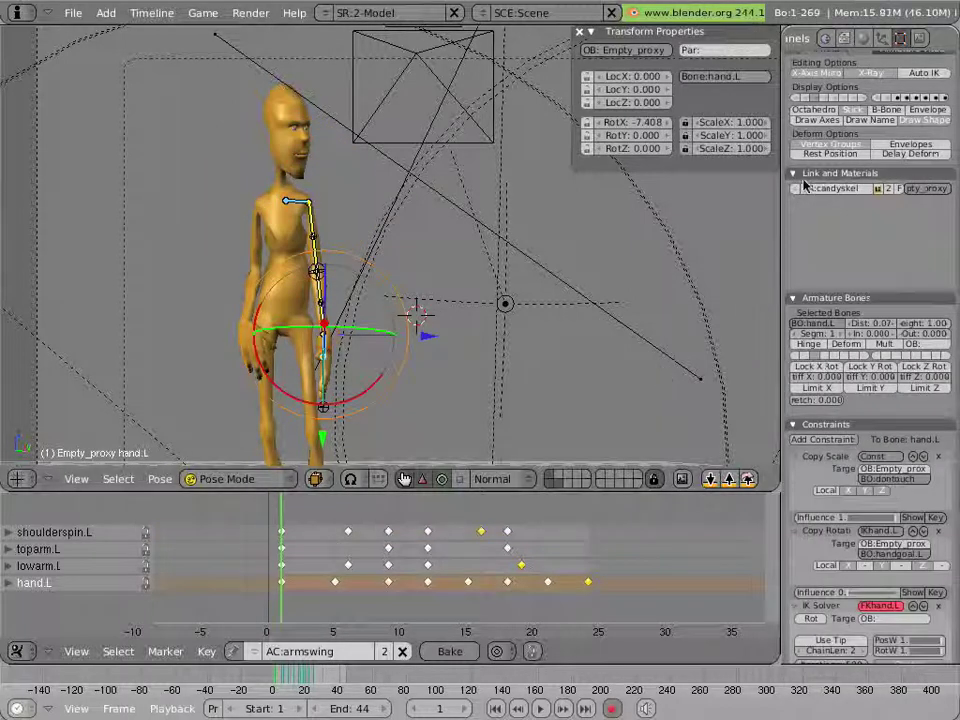
{"action": "scroll", "coordinate": [897, 200], "scroll_direction": "up", "scroll_amount": 1}
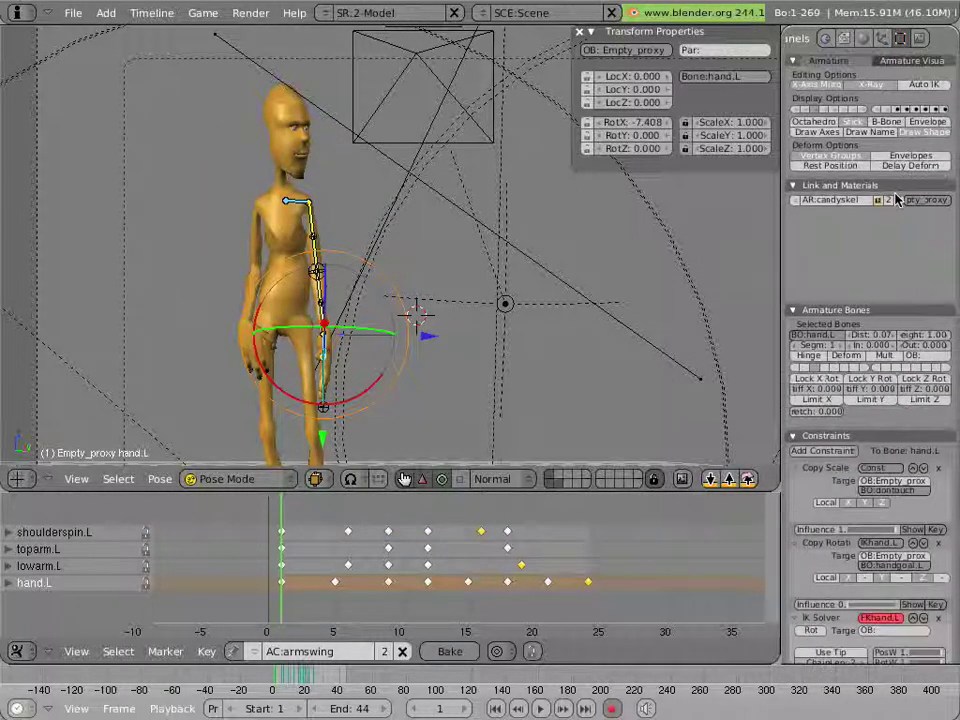
{"action": "left_click", "coordinate": [916, 61]}
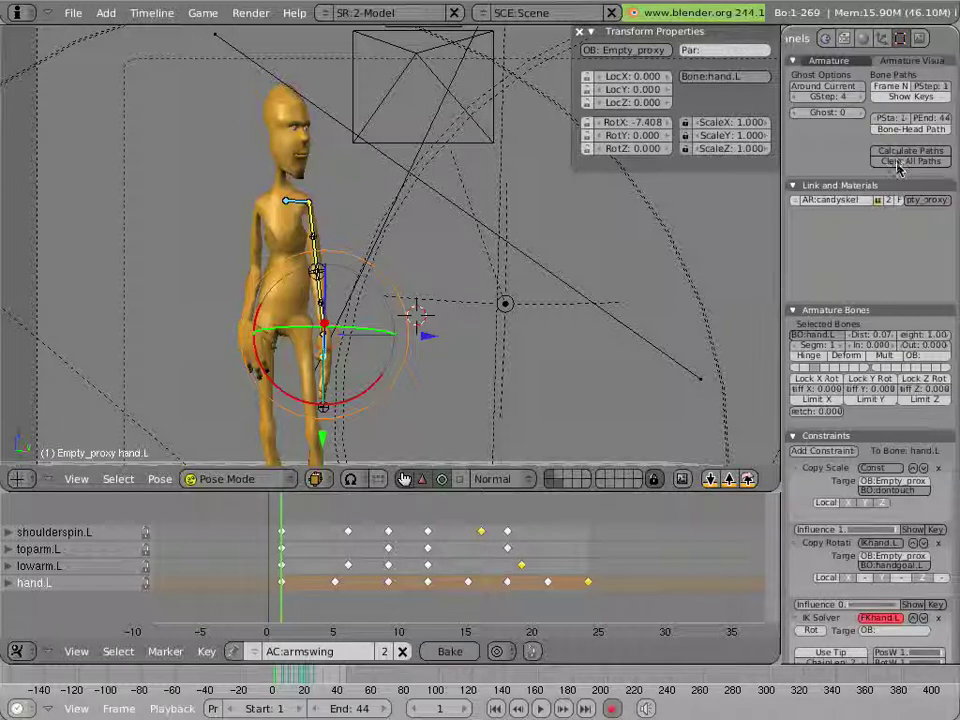
{"action": "left_click", "coordinate": [897, 155]}
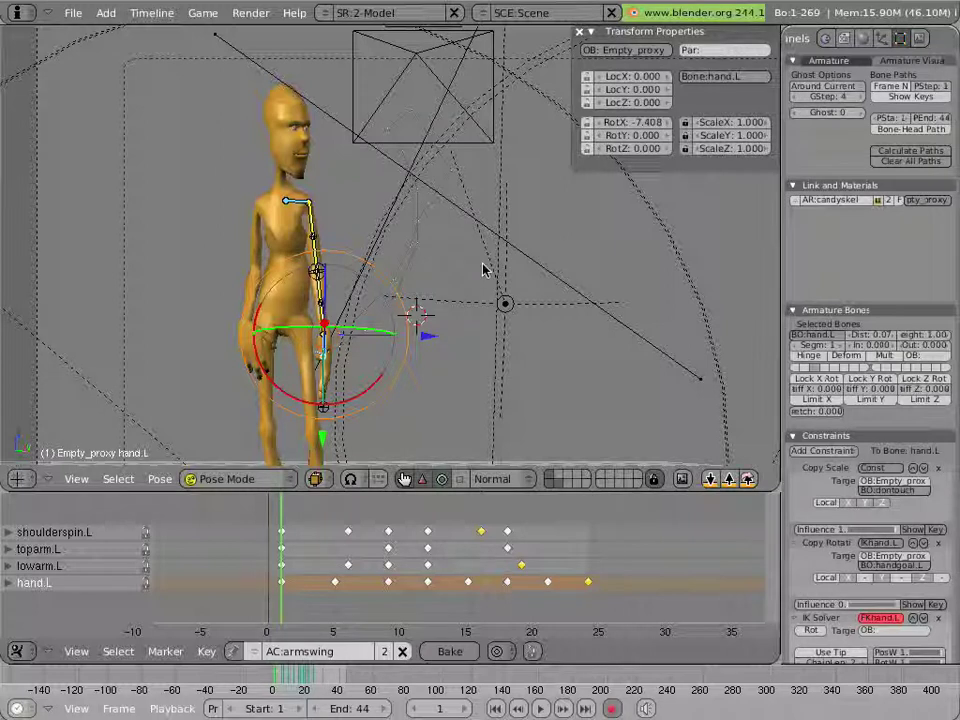
{"action": "key", "text": "w"}
{"action": "left_click", "coordinate": [489, 303]}
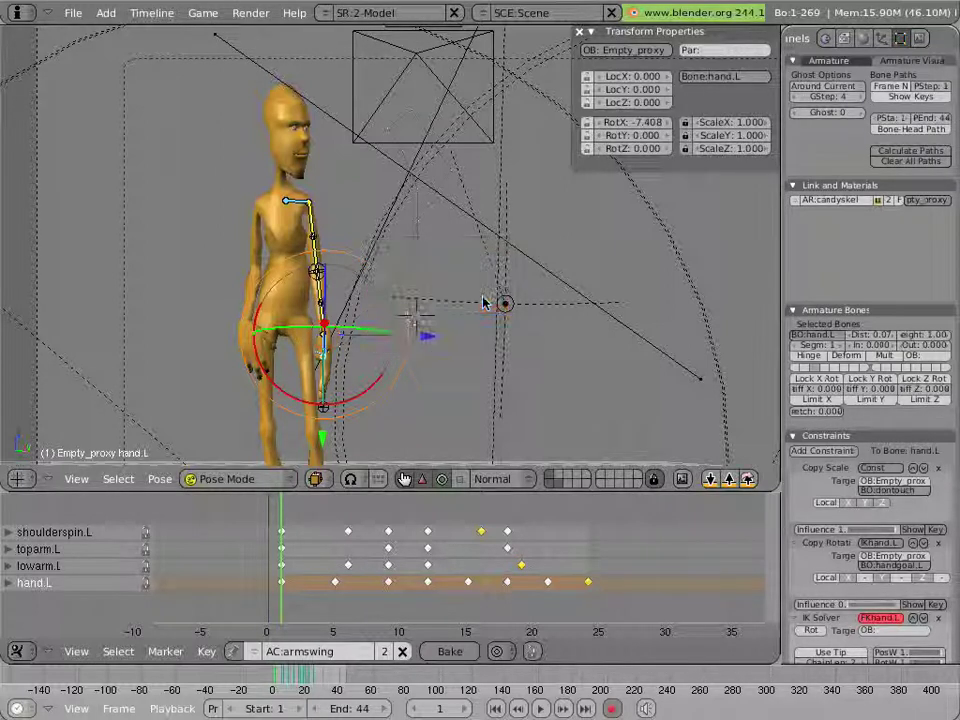
- Examine the left hand's motion path up close while stepping through the swing to frame 10
{"action": "scroll", "coordinate": [340, 385], "scroll_direction": "up", "scroll_amount": 3}
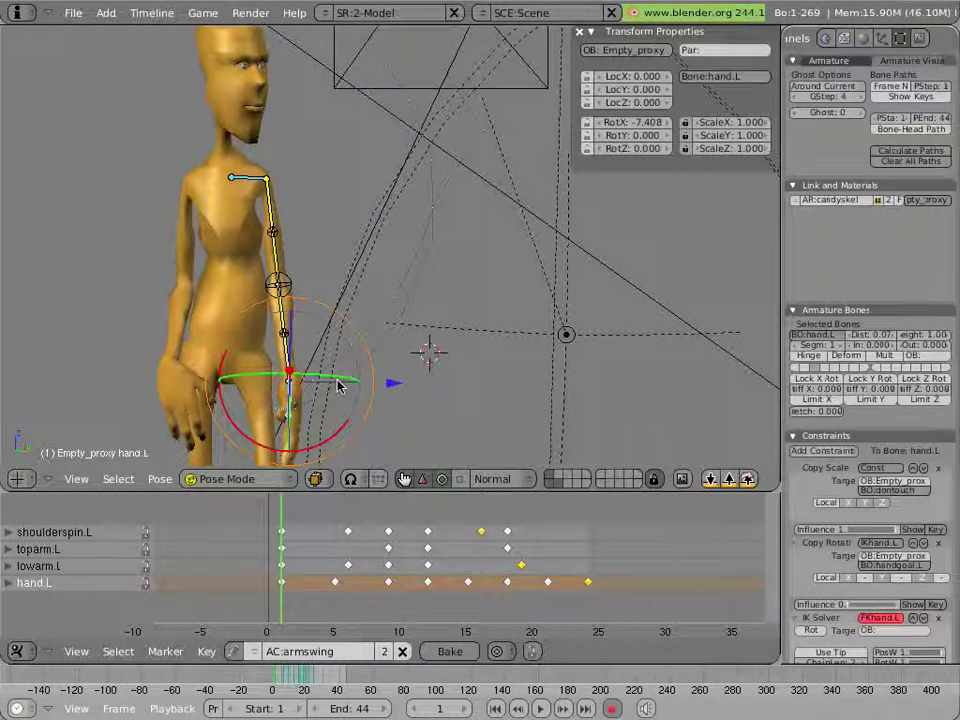
{"action": "middle_click_drag", "start_coordinate": [364, 289], "coordinate": [348, 313], "text": "shift"}
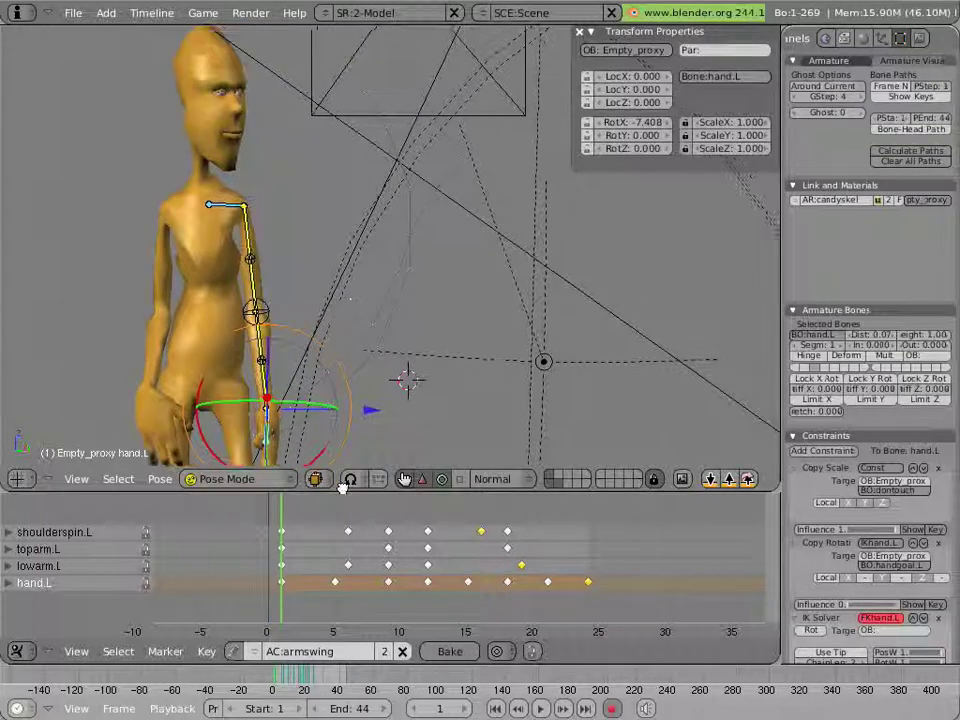
{"action": "left_click_drag", "start_coordinate": [308, 527], "coordinate": [409, 535]}
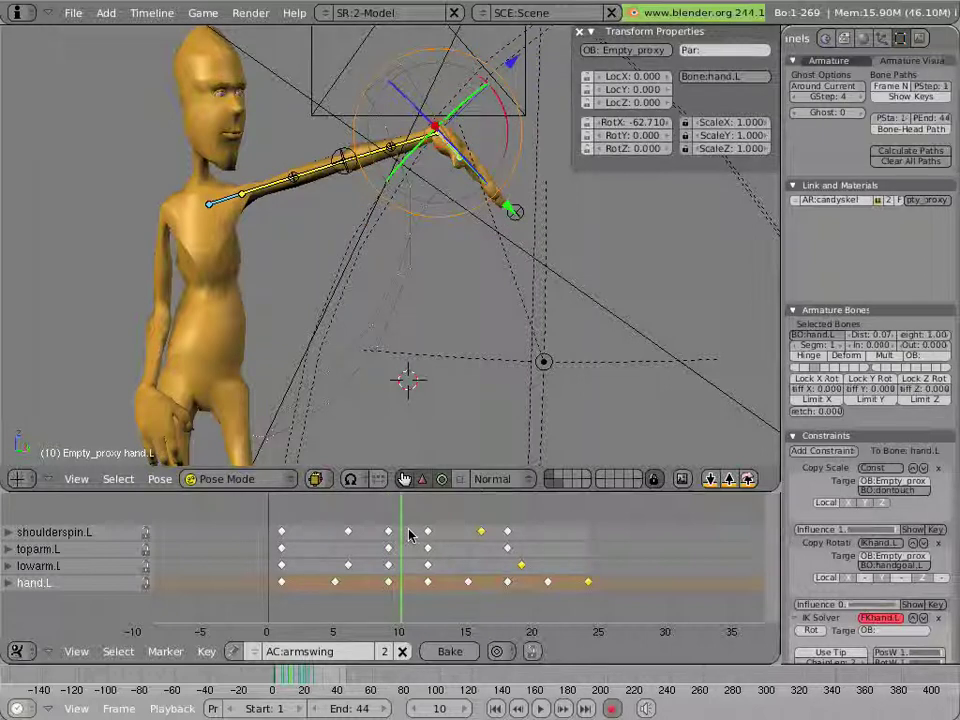
- Raise the left upper arm bone to about 38° on X at frame 9
{"action": "mouse_move", "coordinate": [408, 533]}
{"action": "left_mouse_down"}
{"action": "mouse_move", "coordinate": [396, 532]}
{"action": "mouse_move", "coordinate": [418, 538]}
{"action": "mouse_move", "coordinate": [399, 538]}
{"action": "left_mouse_up"}
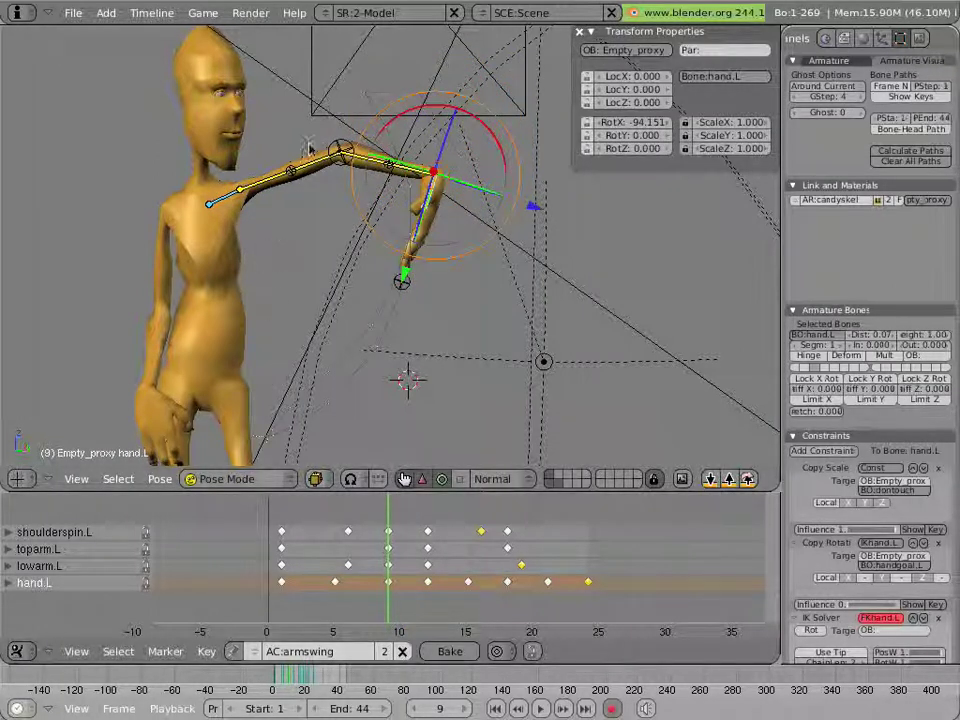
{"action": "right_click", "coordinate": [314, 171]}
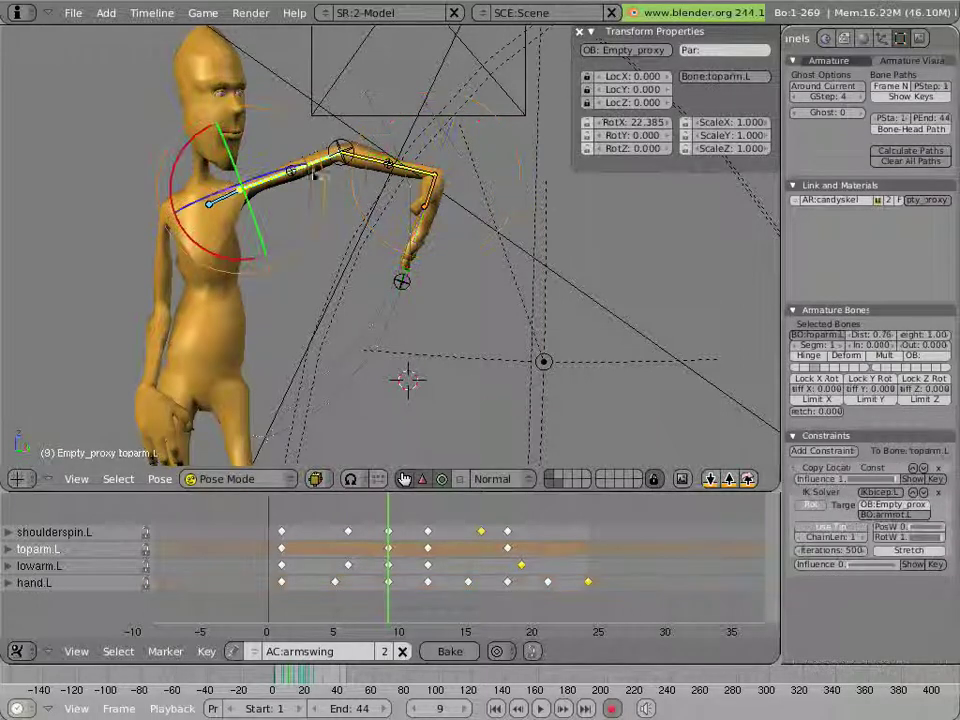
{"action": "key", "text": "r"}
{"action": "left_click", "coordinate": [182, 193]}
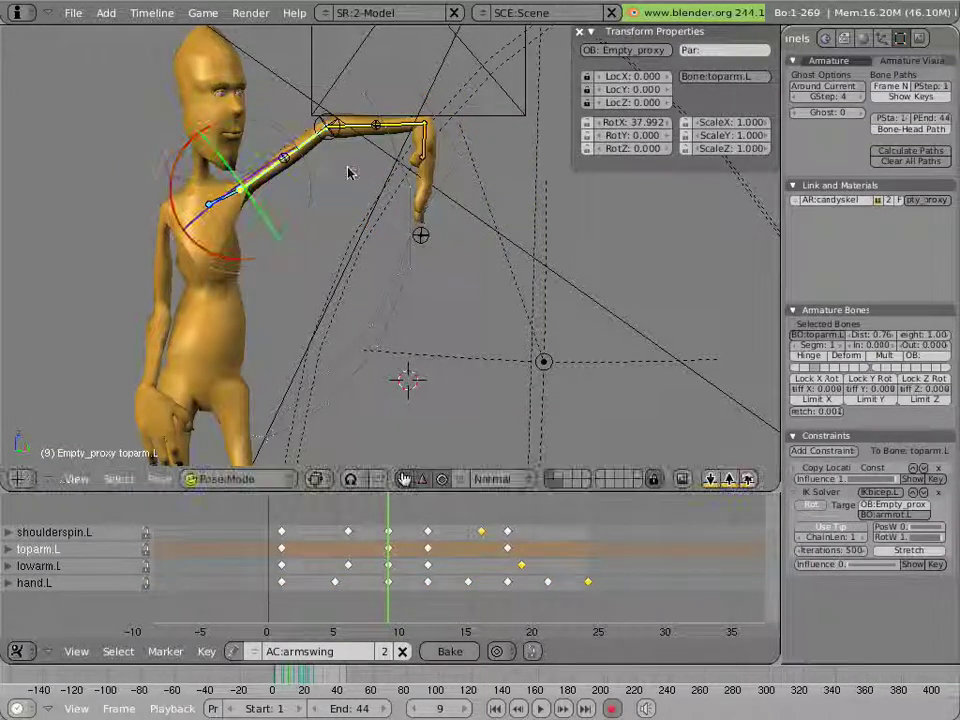
- Bend the left lower arm bone to about -49° on X at frame 9
{"action": "right_click", "coordinate": [405, 135]}
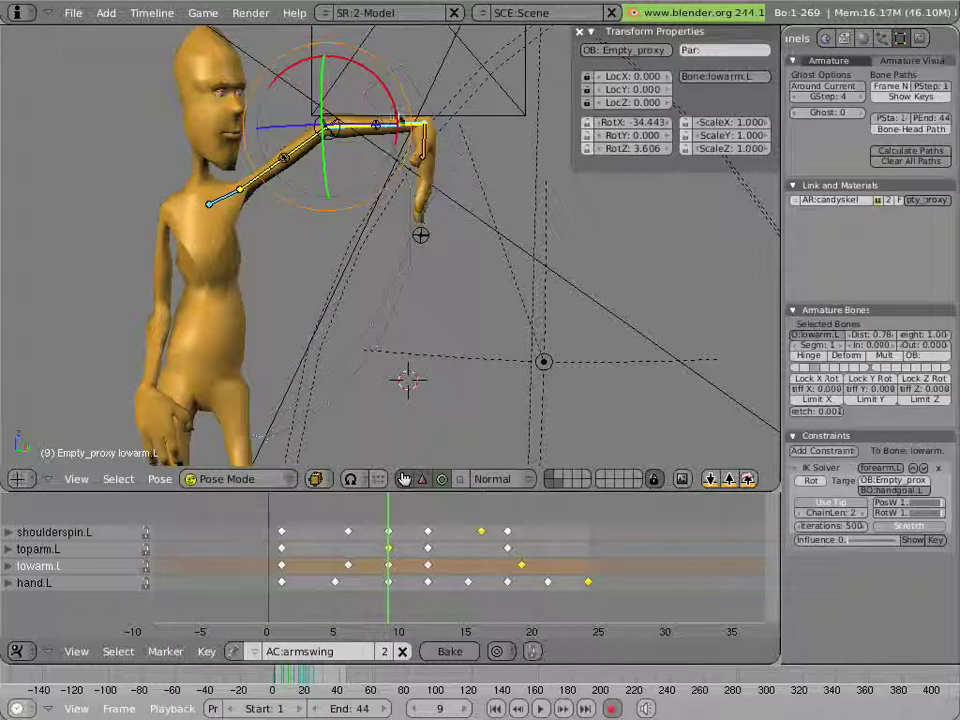
{"action": "key", "text": "r"}
{"action": "left_click", "coordinate": [418, 153]}
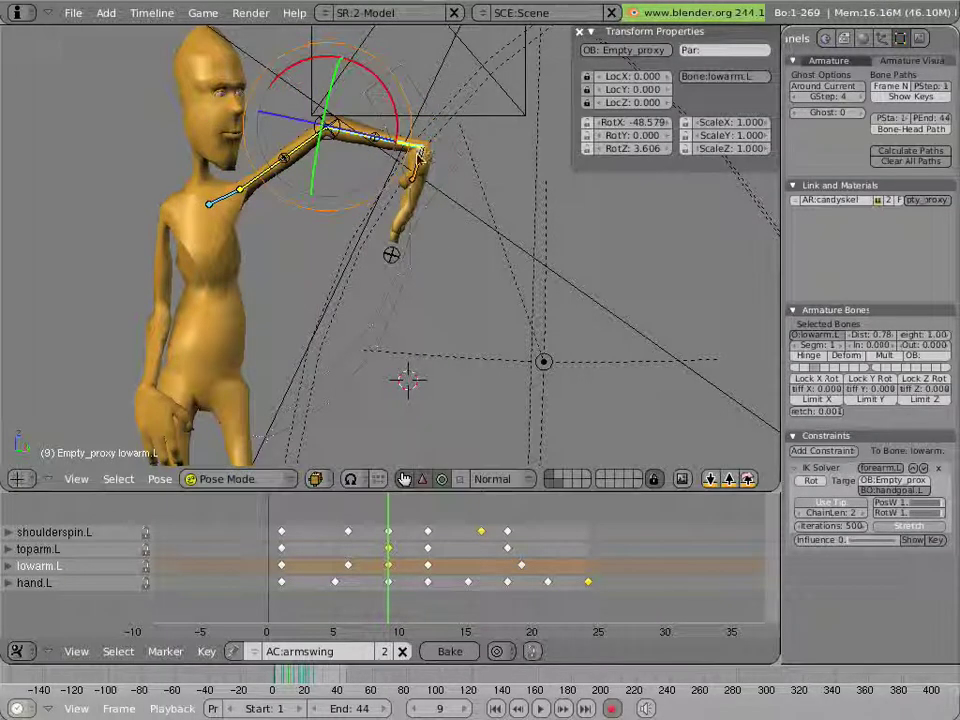
- Recalculate the left hand bone's motion path
{"action": "right_click", "coordinate": [411, 173]}
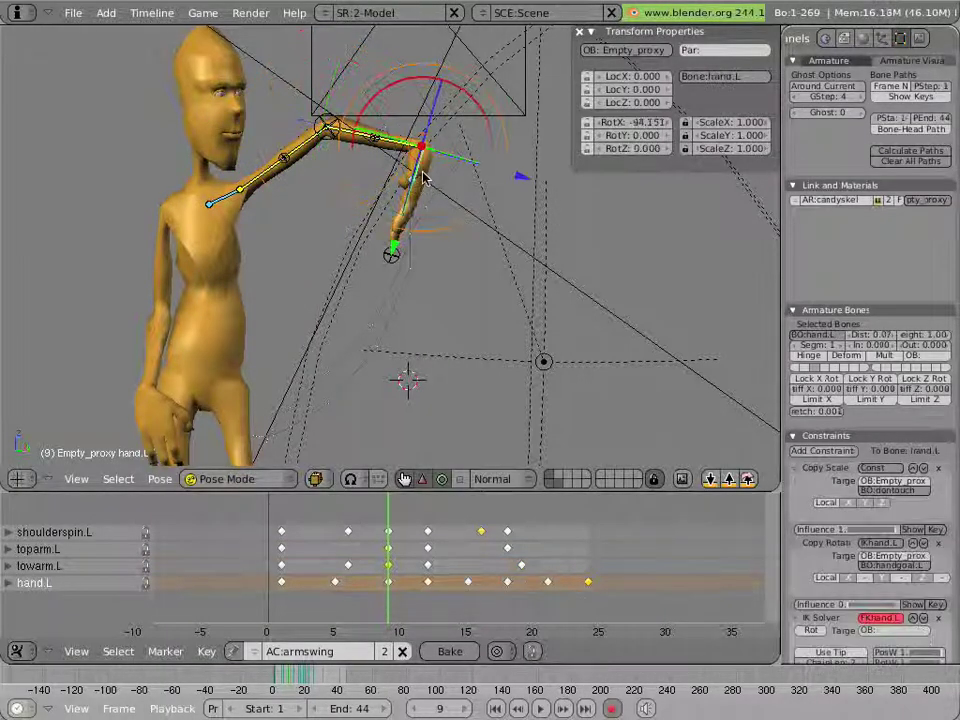
{"action": "key", "text": "w"}
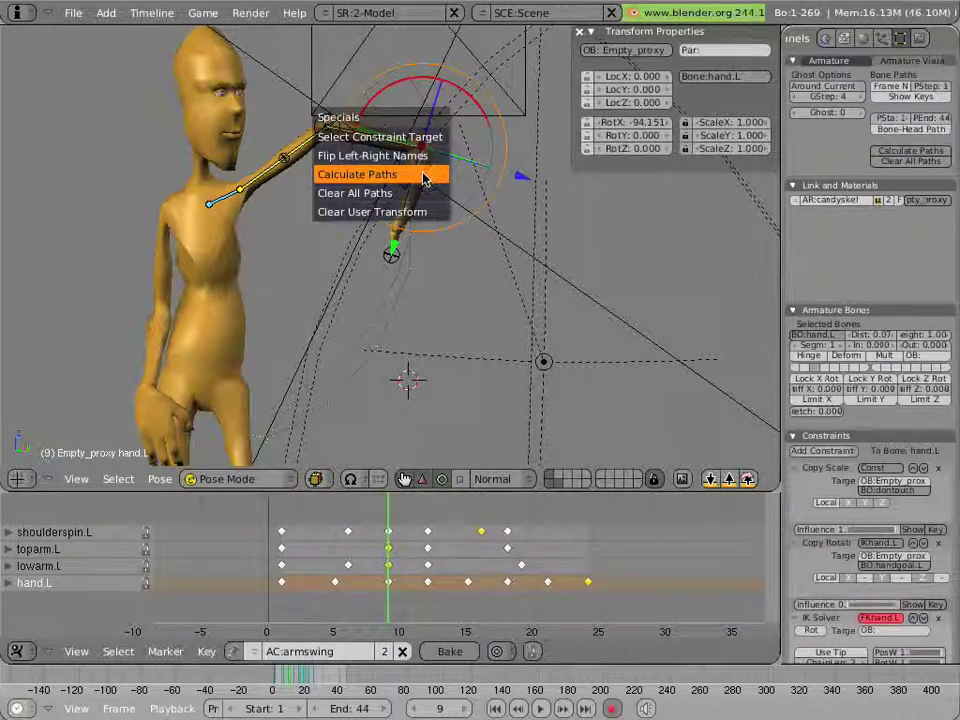
{"action": "left_click", "coordinate": [416, 177]}
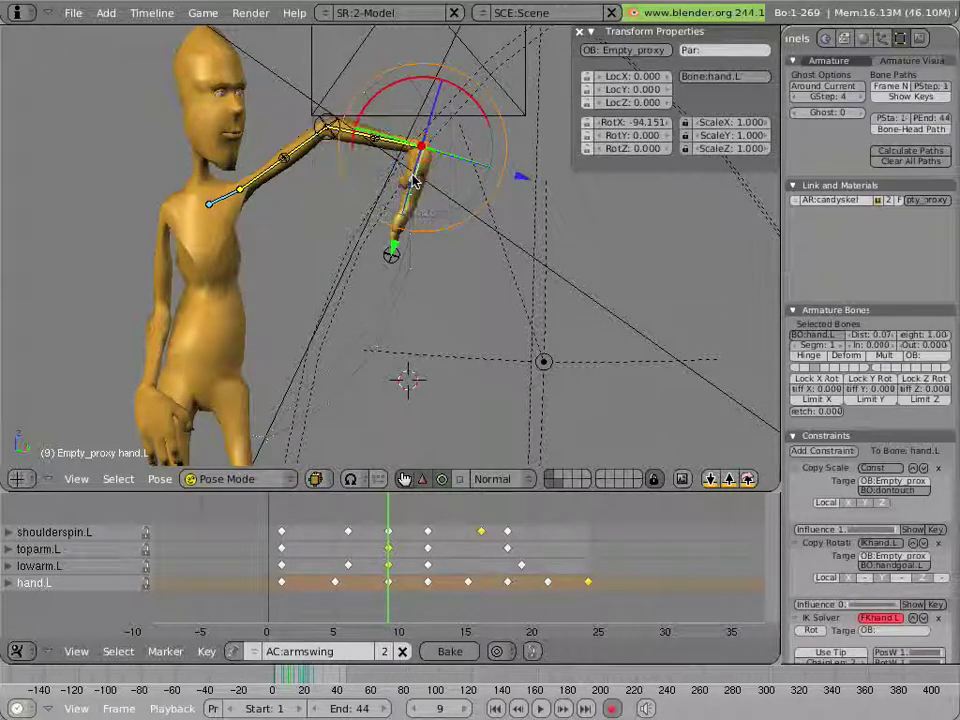
- Swing the left hand bone up to about 73° on X at frame 18
{"action": "left_click_drag", "start_coordinate": [388, 505], "coordinate": [512, 516]}
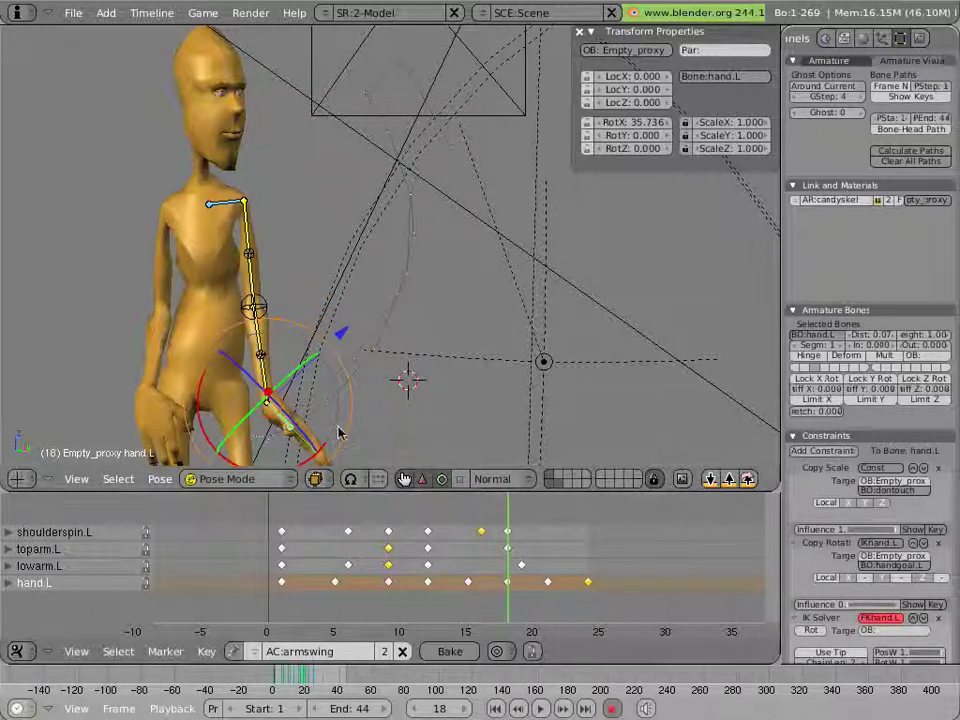
{"action": "key", "text": "r"}
{"action": "left_click_drag", "start_coordinate": [315, 376], "coordinate": [315, 402]}
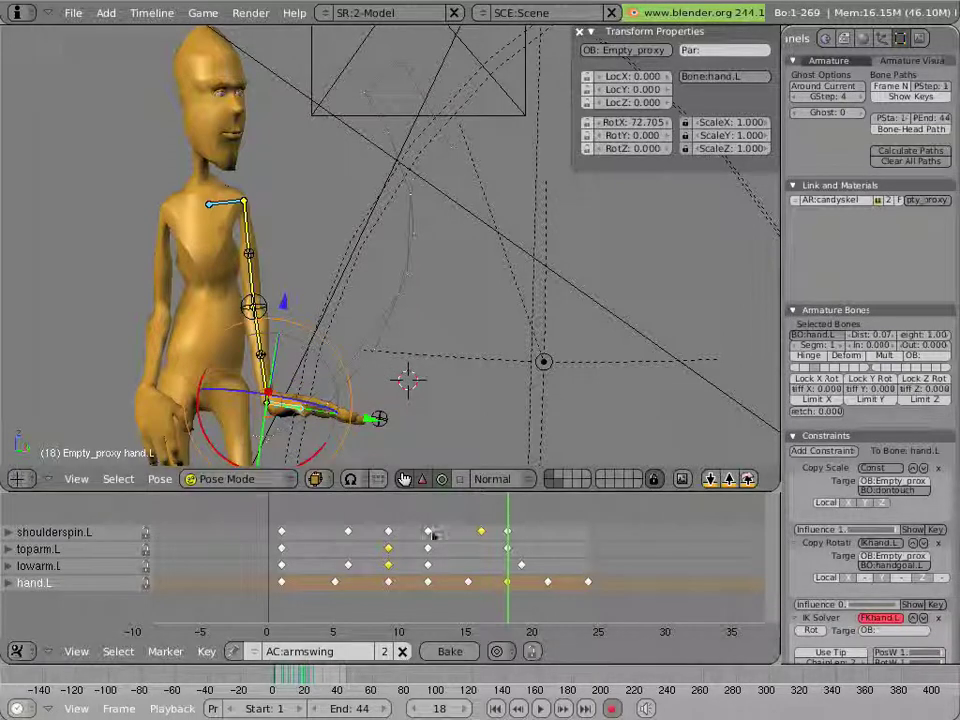
- Return to frame 1 and play the animation to review the arm swing
{"action": "left_click_drag", "start_coordinate": [508, 561], "coordinate": [204, 544]}
{"action": "scroll", "coordinate": [269, 311], "scroll_direction": "down", "scroll_amount": 2}
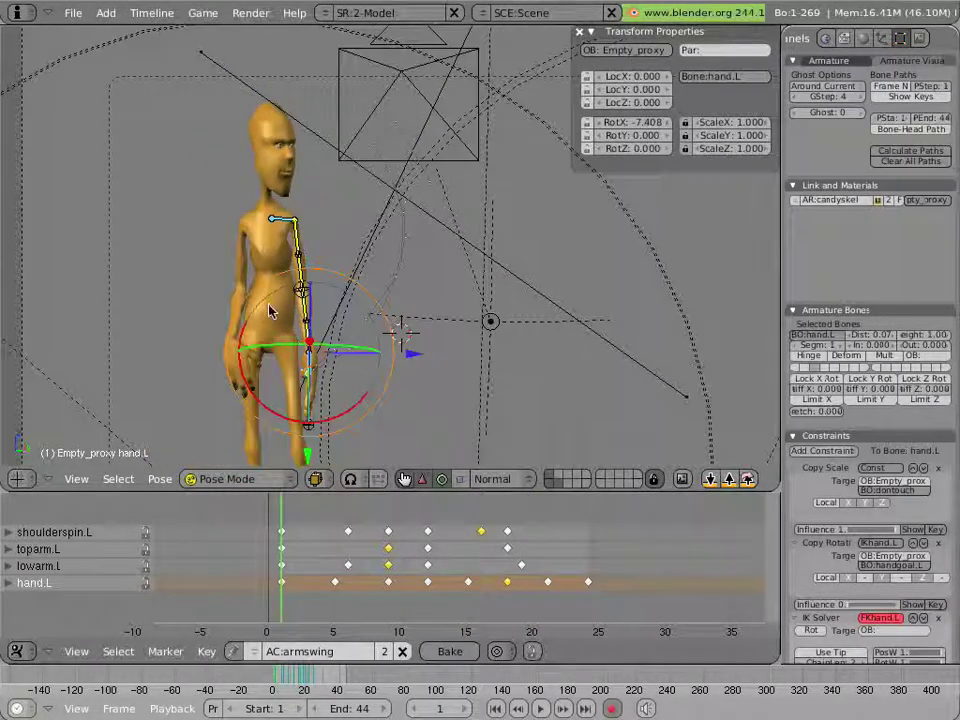
{"action": "key", "text": "alt+a"}
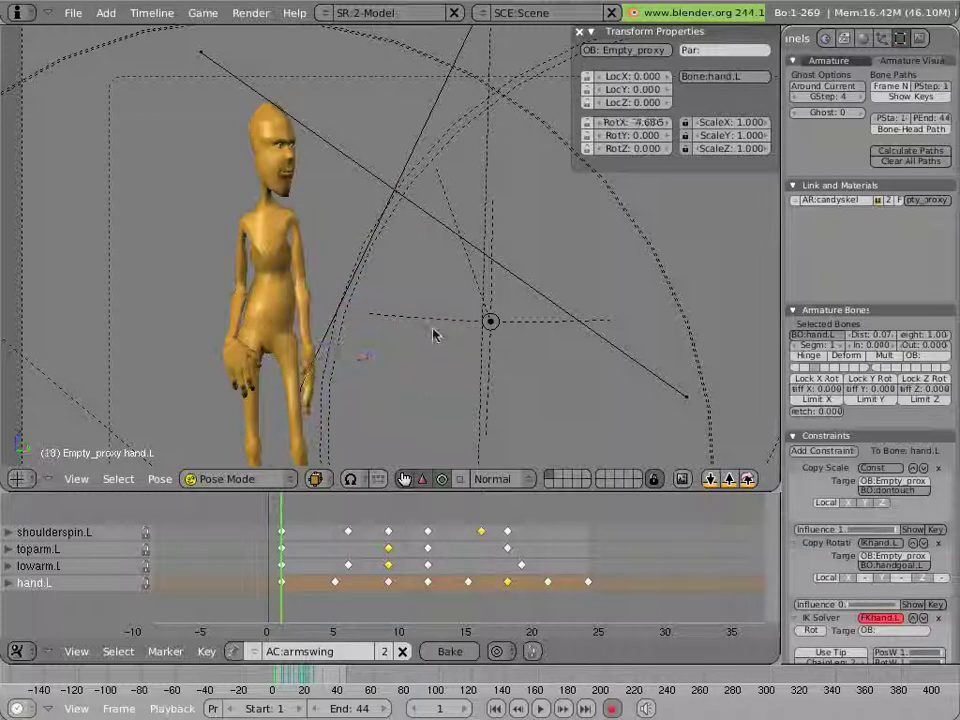
{"action": "left_click", "coordinate": [400, 333]}
- Go to frame 9 and show armature layer 5, which holds the left finger bones, alongside the arm bones
{"action": "left_click_drag", "start_coordinate": [317, 542], "coordinate": [391, 502]}
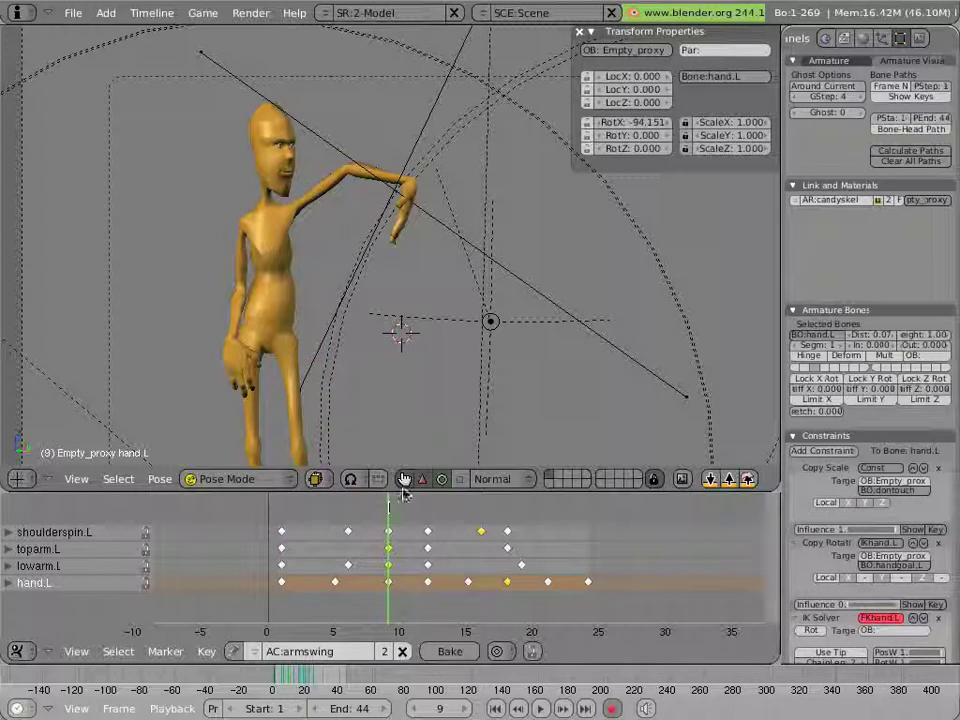
{"action": "left_click", "coordinate": [550, 481]}
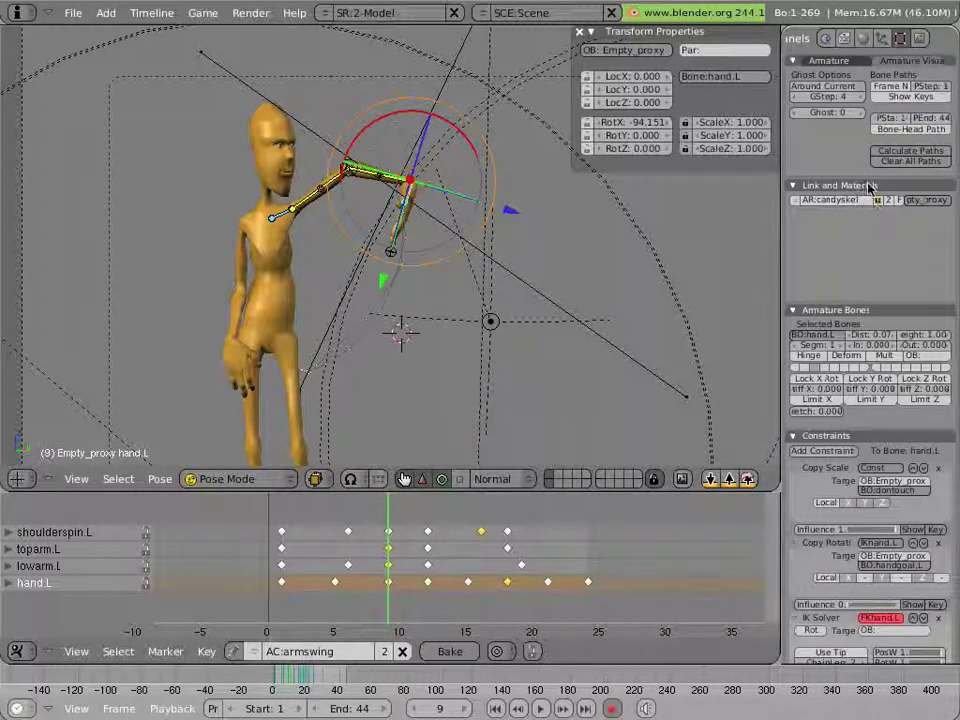
{"action": "left_click", "coordinate": [854, 62]}
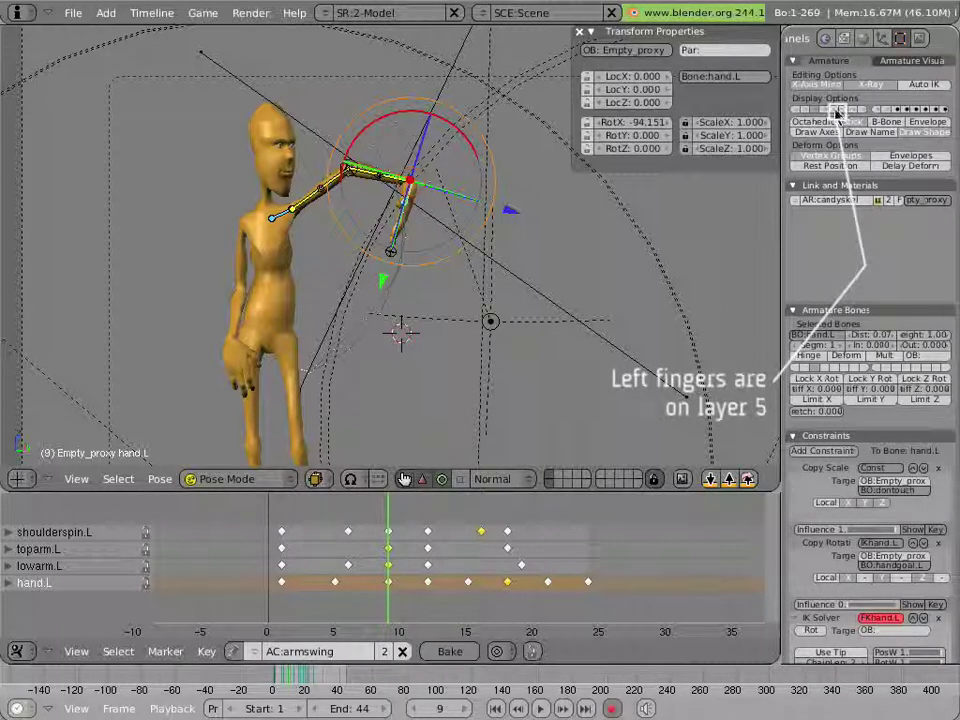
{"action": "left_click", "coordinate": [838, 110]}
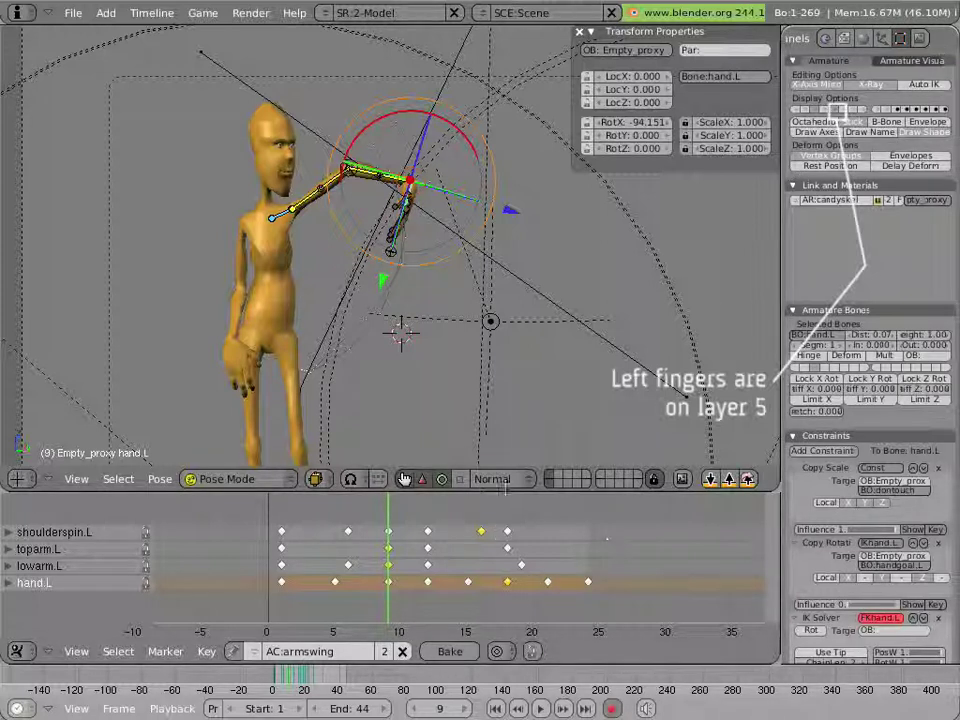
- Insert a LocRot key on the left little, middle and pointer finger bones at frame 1
{"action": "scroll", "coordinate": [430, 373], "scroll_direction": "up", "scroll_amount": 5}
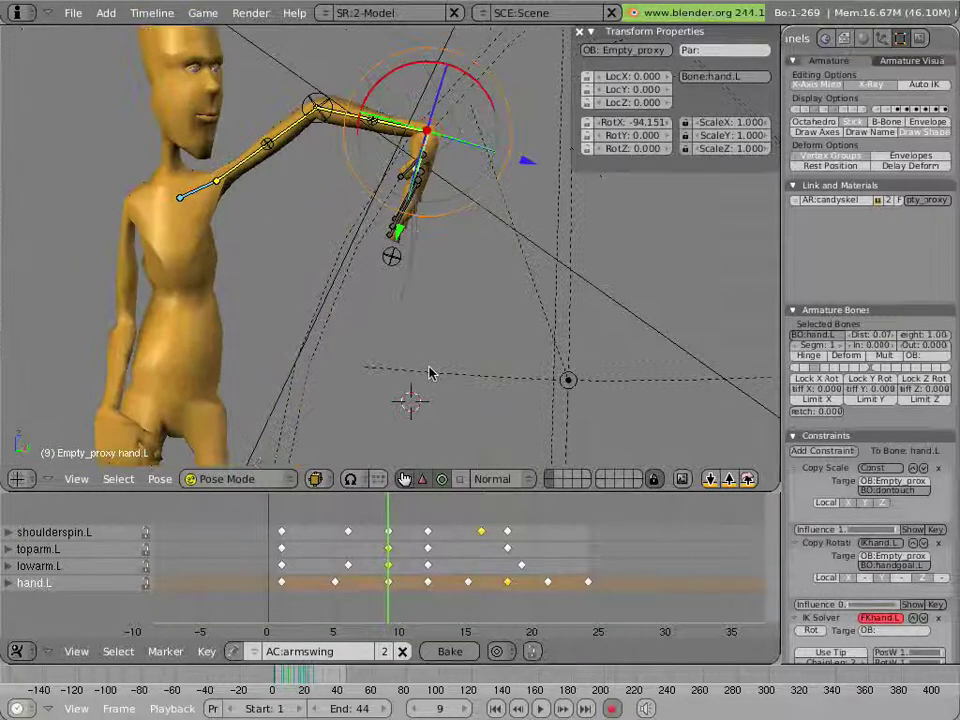
{"action": "scroll", "coordinate": [431, 370], "scroll_direction": "down", "scroll_amount": 4}
{"action": "left_click_drag", "start_coordinate": [366, 580], "coordinate": [268, 578]}
{"action": "middle_click_drag", "start_coordinate": [330, 421], "coordinate": [364, 316], "text": "shift"}
{"action": "scroll", "coordinate": [365, 318], "scroll_direction": "up", "scroll_amount": 5}
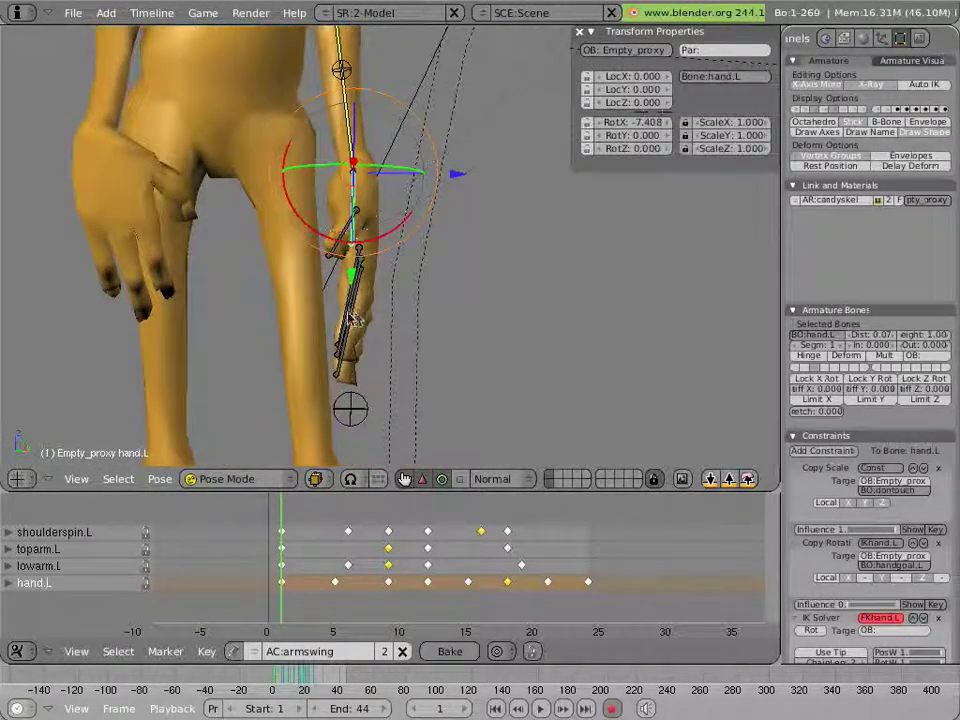
{"action": "right_click", "coordinate": [348, 315]}
{"action": "right_click", "coordinate": [344, 331], "text": "shift"}
{"action": "right_click", "coordinate": [350, 332], "text": "shift"}
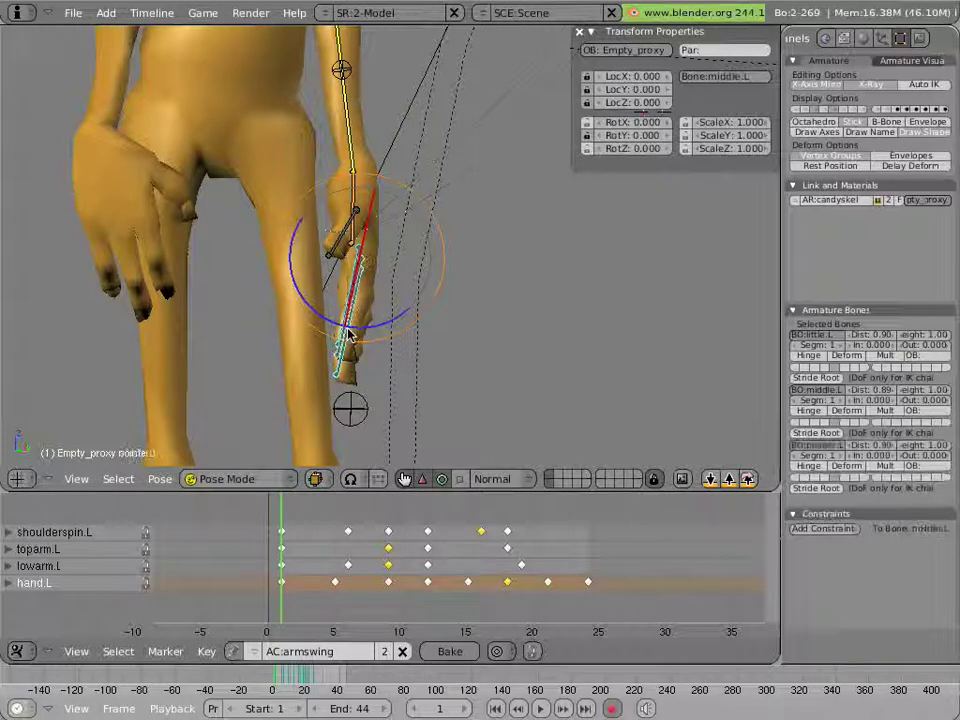
{"action": "key", "text": "i"}
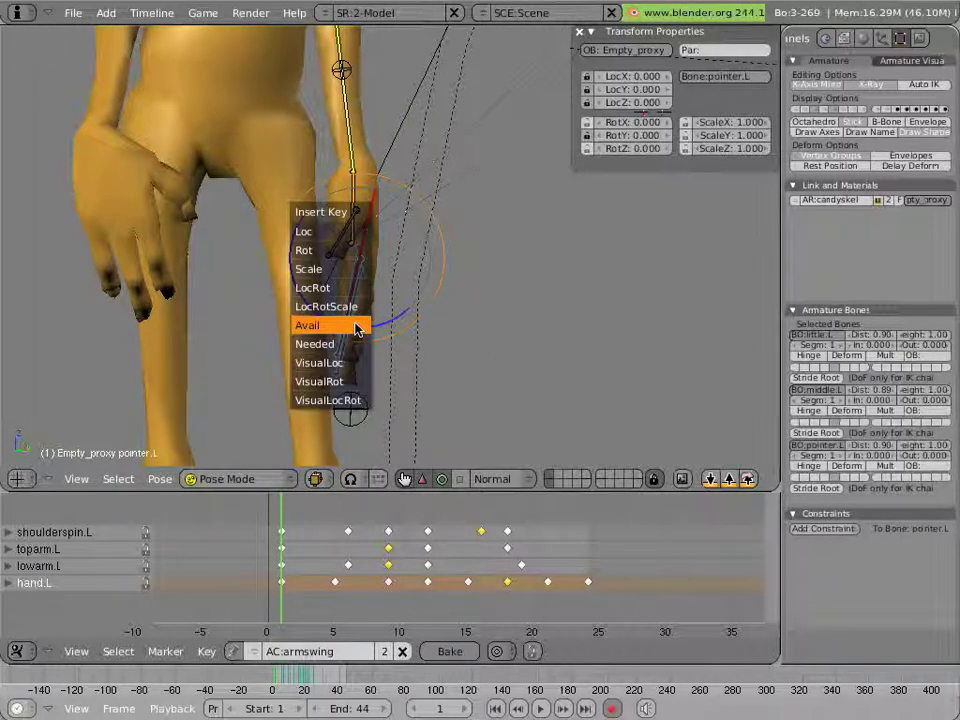
{"action": "left_click", "coordinate": [358, 287]}
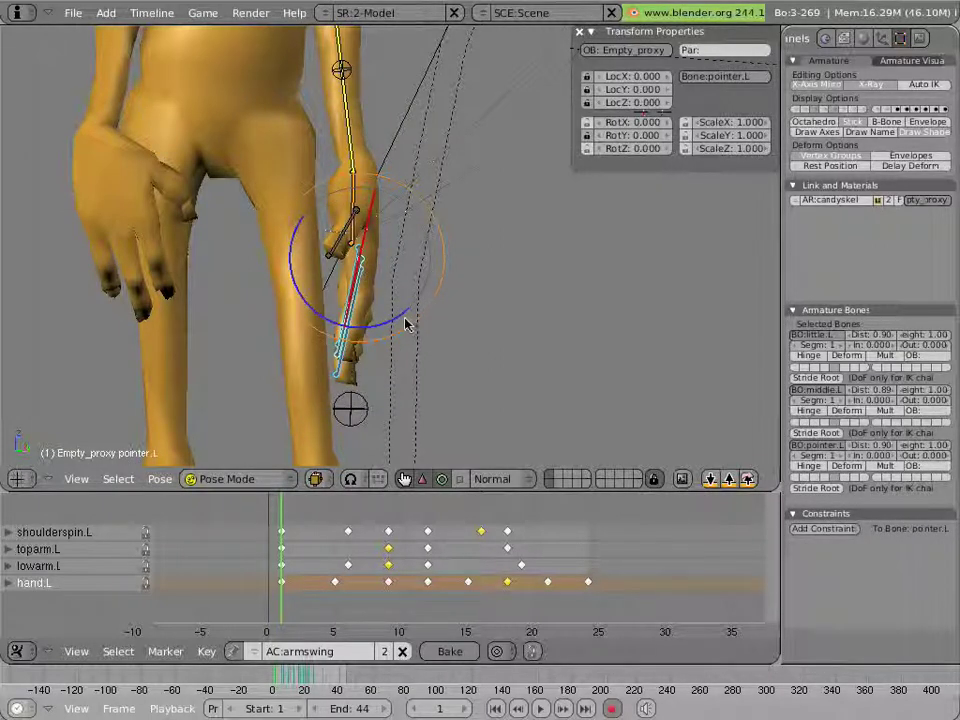
- Rotate the three left finger bones to about 9° on Z and scale them to about 0.96 at frame 1
{"action": "left_click_drag", "start_coordinate": [406, 324], "coordinate": [402, 381]}
{"action": "key", "text": "s"}
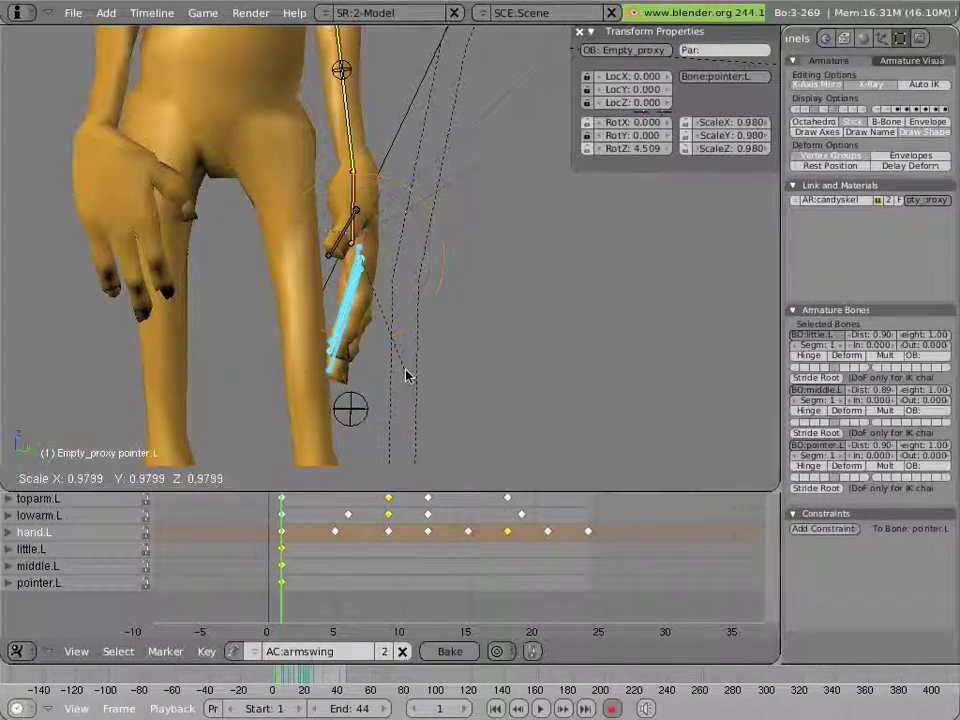
{"action": "left_click", "coordinate": [411, 337]}
{"action": "left_click_drag", "start_coordinate": [406, 325], "coordinate": [398, 334]}
- Rotate the left thumb bone to about -31° X, 8° Y and 13° Z at frame 1
{"action": "right_click", "coordinate": [362, 233]}
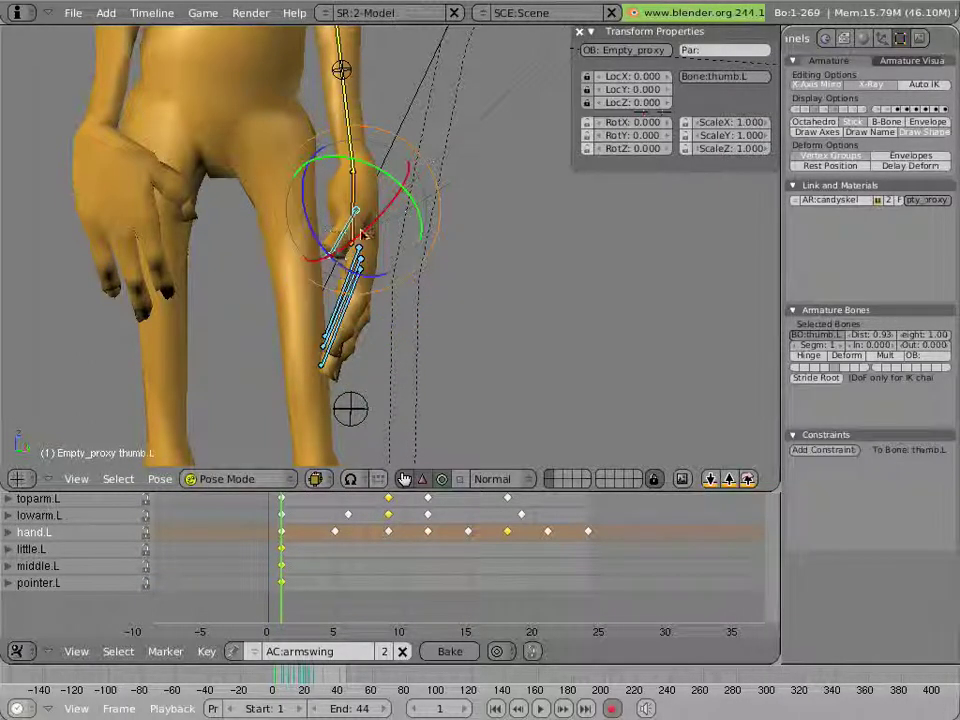
{"action": "left_click_drag", "start_coordinate": [383, 222], "coordinate": [371, 236]}
{"action": "left_click_drag", "start_coordinate": [328, 278], "coordinate": [344, 285]}
- Rotate the left little, middle and pointer bones to about 26° on Z and scale them to about 0.93 at frame 6
{"action": "left_click_drag", "start_coordinate": [325, 551], "coordinate": [339, 551]}
{"action": "middle_click_drag", "start_coordinate": [450, 240], "coordinate": [424, 396]}
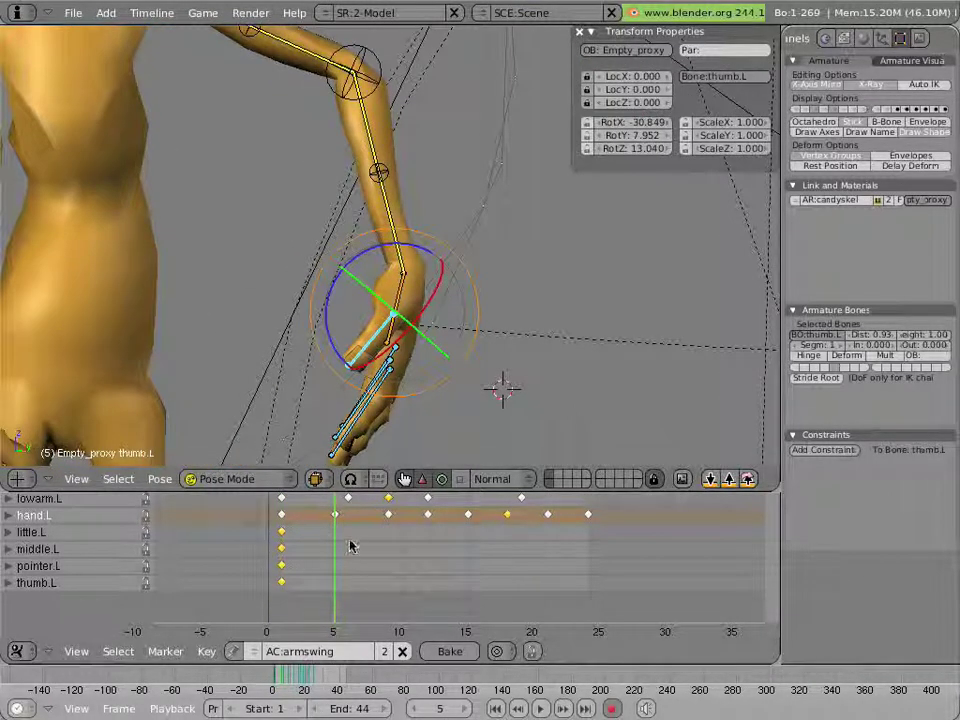
{"action": "scroll", "coordinate": [404, 306], "scroll_direction": "down", "scroll_amount": 5}
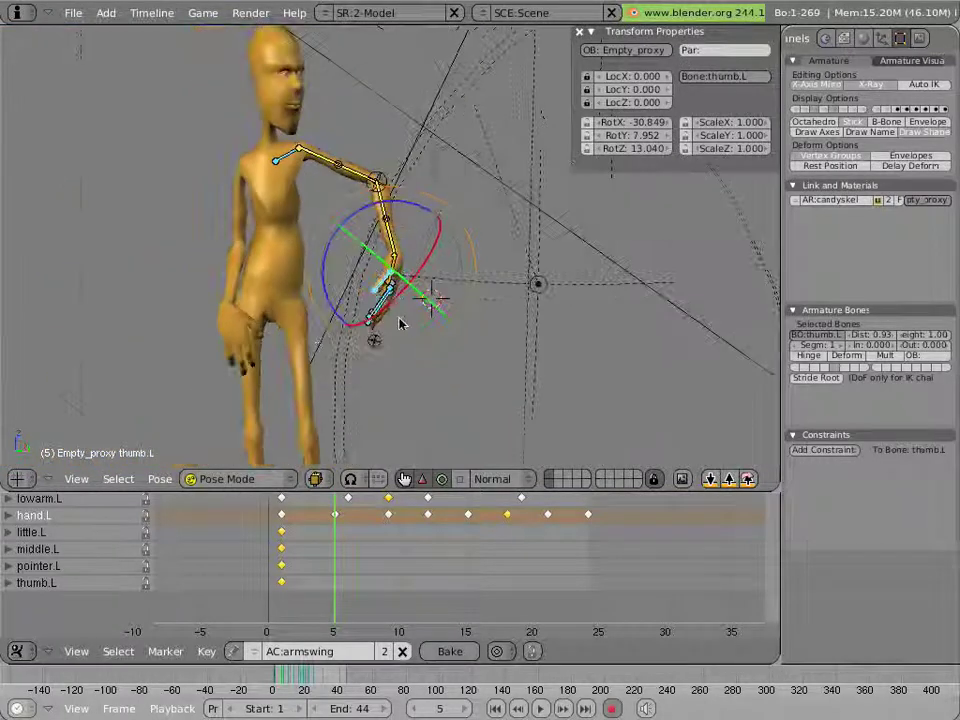
{"action": "left_click", "coordinate": [364, 553]}
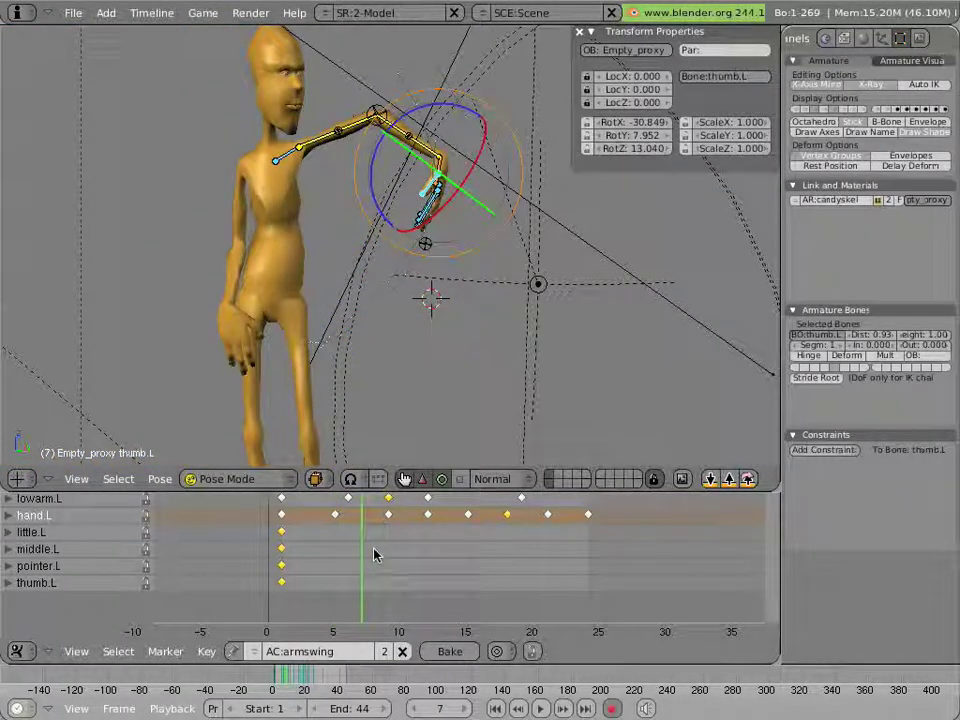
{"action": "left_click_drag", "start_coordinate": [367, 556], "coordinate": [355, 554]}
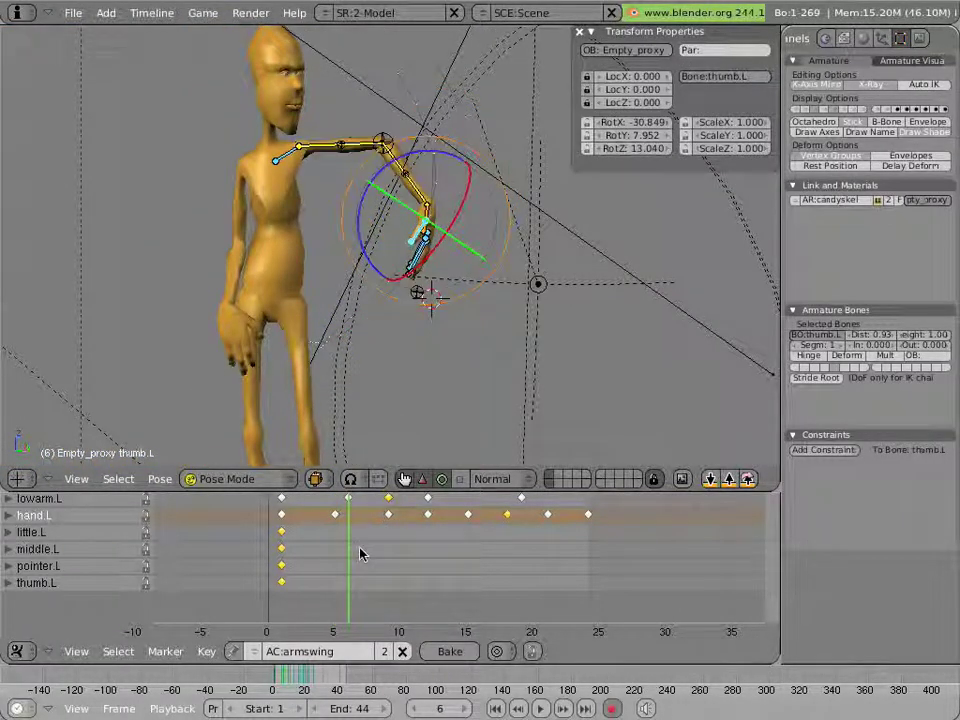
{"action": "scroll", "coordinate": [420, 310], "scroll_direction": "up", "scroll_amount": 4}
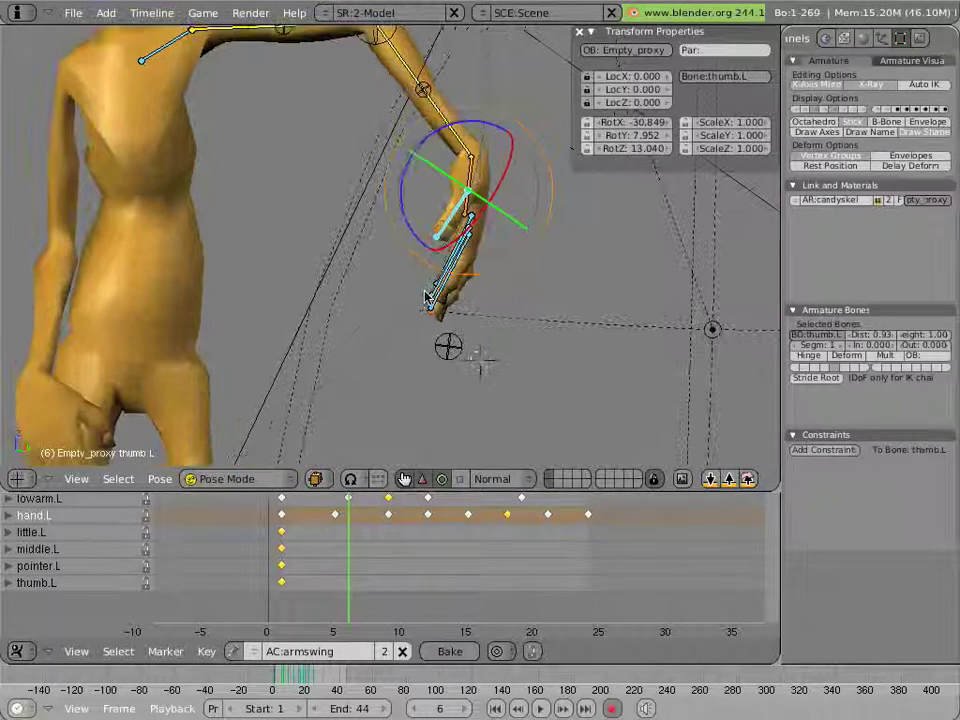
{"action": "right_click", "coordinate": [442, 259]}
{"action": "right_click", "coordinate": [432, 291], "text": "shift"}
{"action": "right_click", "coordinate": [436, 298], "text": "shift"}
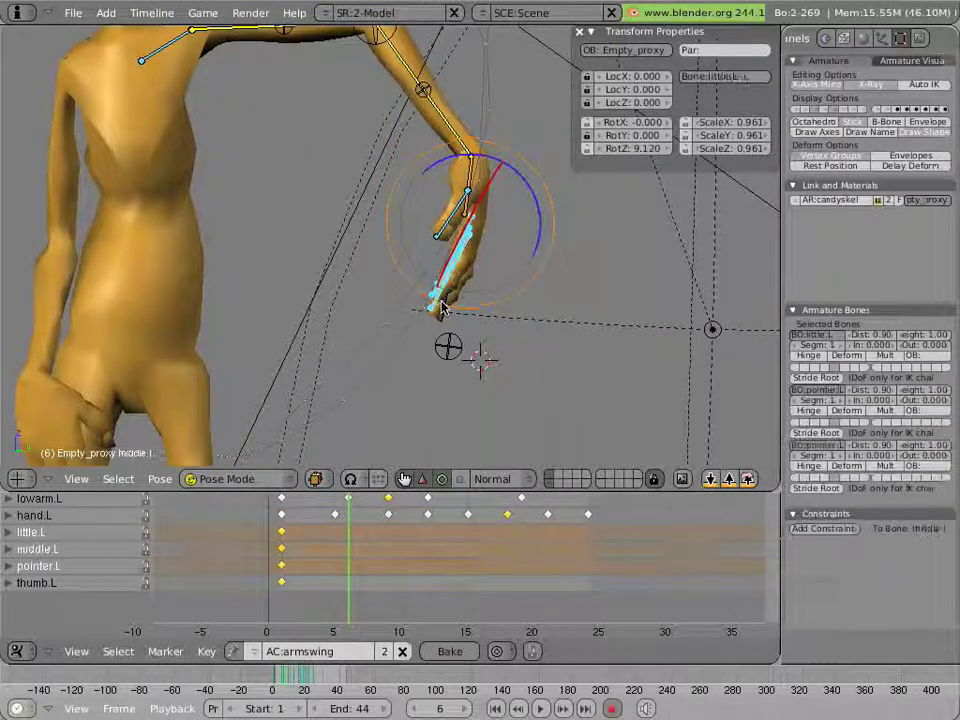
{"action": "left_click_drag", "start_coordinate": [532, 248], "coordinate": [529, 270]}
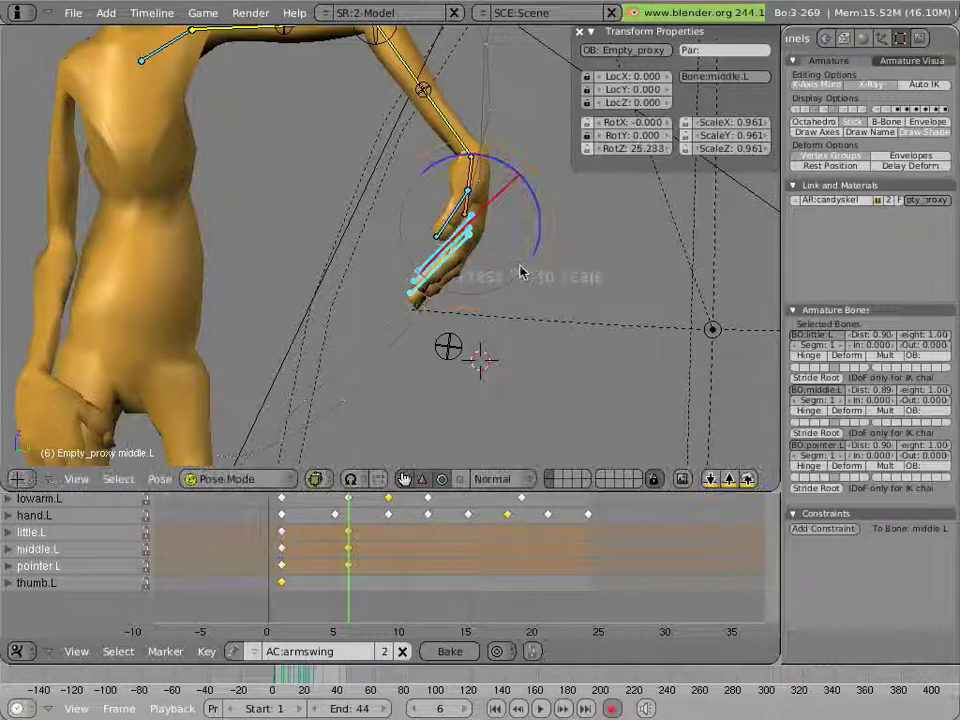
{"action": "key", "text": "s"}
{"action": "left_click", "coordinate": [436, 229]}
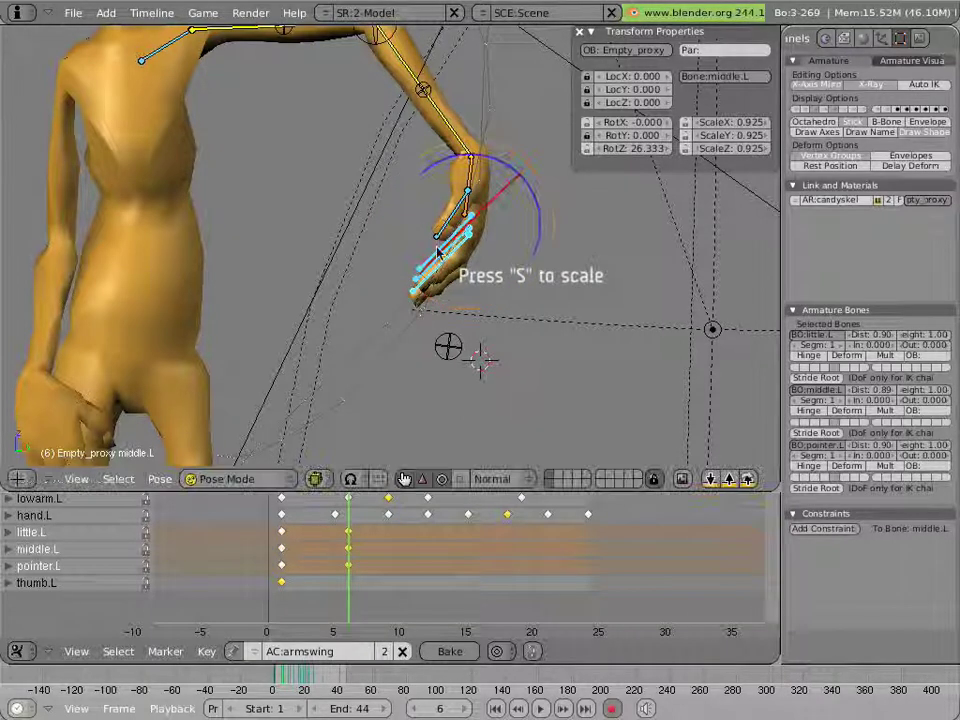
- Key the left thumb bone at frame 6 with a very slight rotation and move to frame 3
{"action": "right_click", "coordinate": [436, 229]}
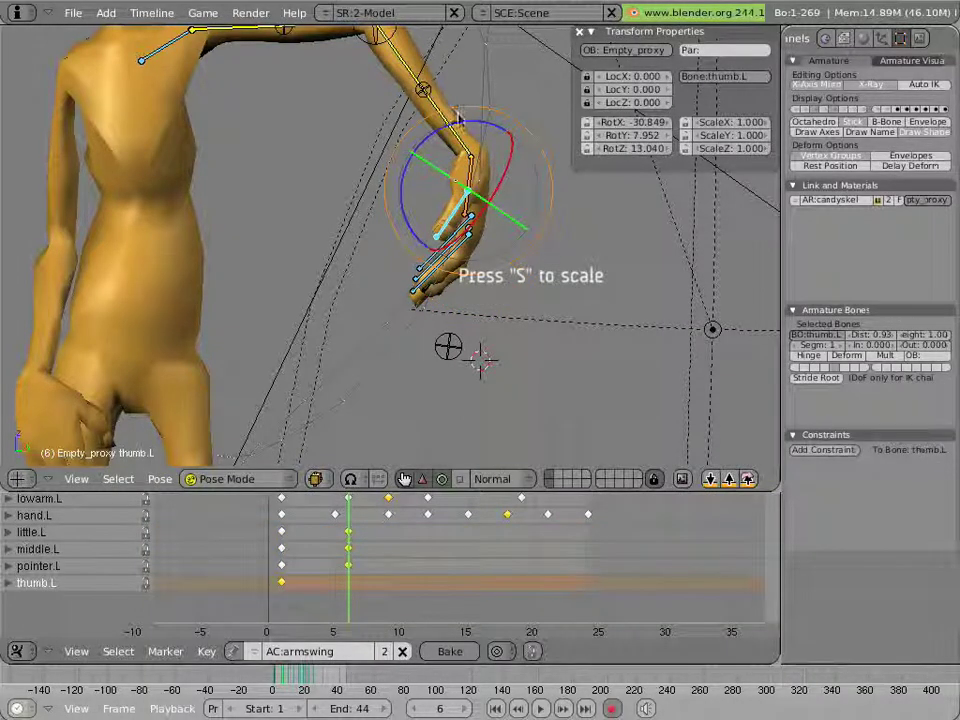
{"action": "left_click_drag", "start_coordinate": [461, 121], "coordinate": [463, 126]}
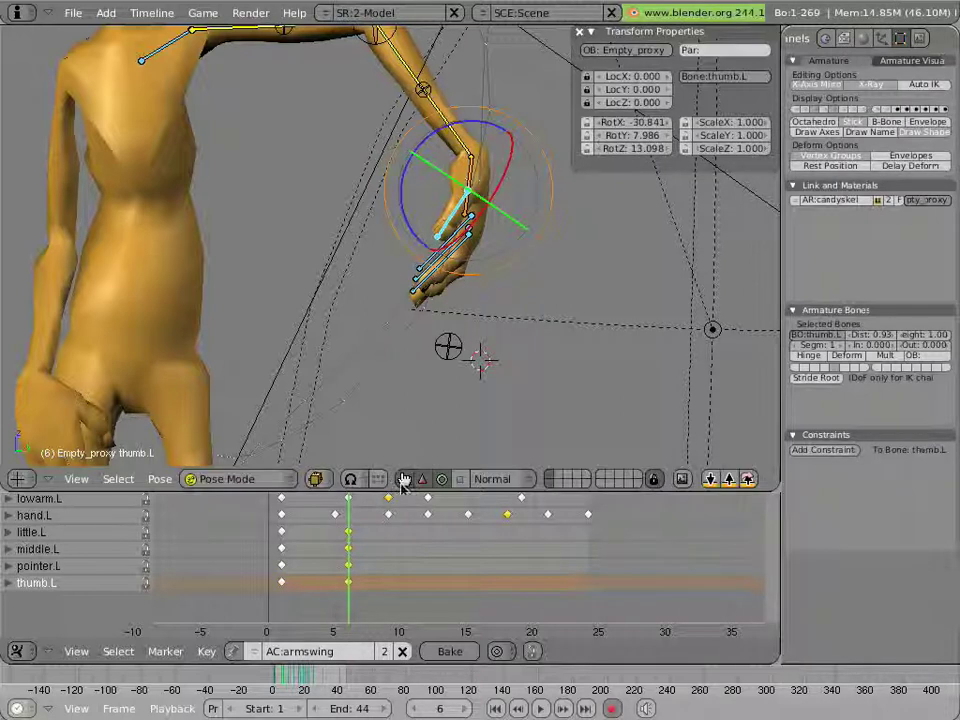
{"action": "left_click", "coordinate": [311, 529]}
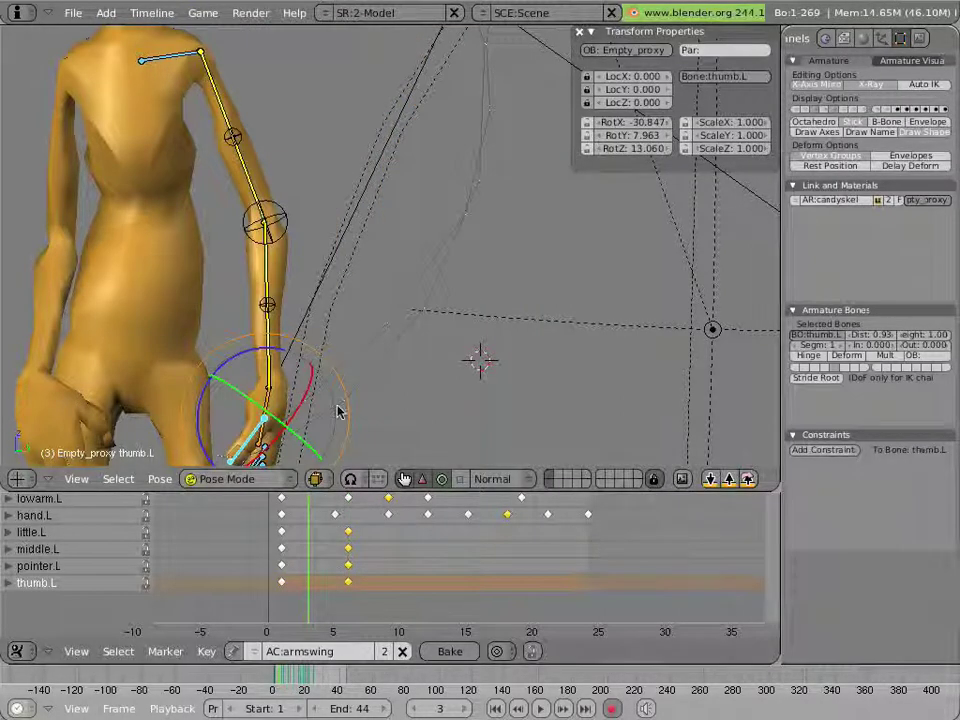
{"action": "middle_click_drag", "start_coordinate": [337, 411], "coordinate": [325, 362], "text": "shift"}
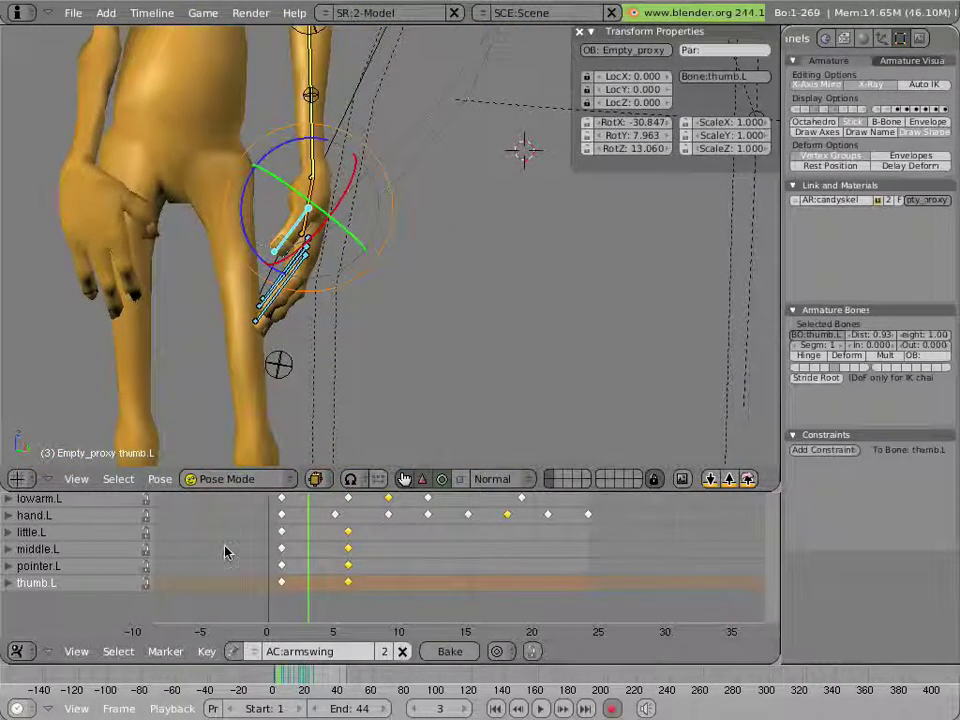
- Rotate the left little, middle and pointer bones back toward a straighter hand at frame 4
{"action": "left_click", "coordinate": [281, 552]}
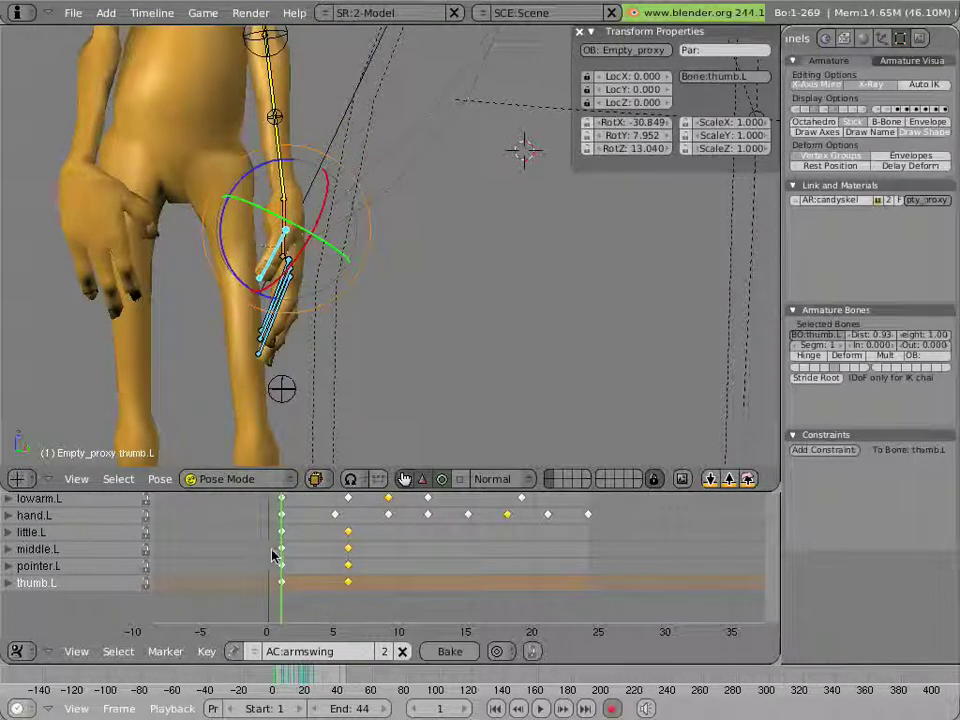
{"action": "left_click_drag", "start_coordinate": [298, 556], "coordinate": [322, 556]}
{"action": "left_click", "coordinate": [322, 556]}
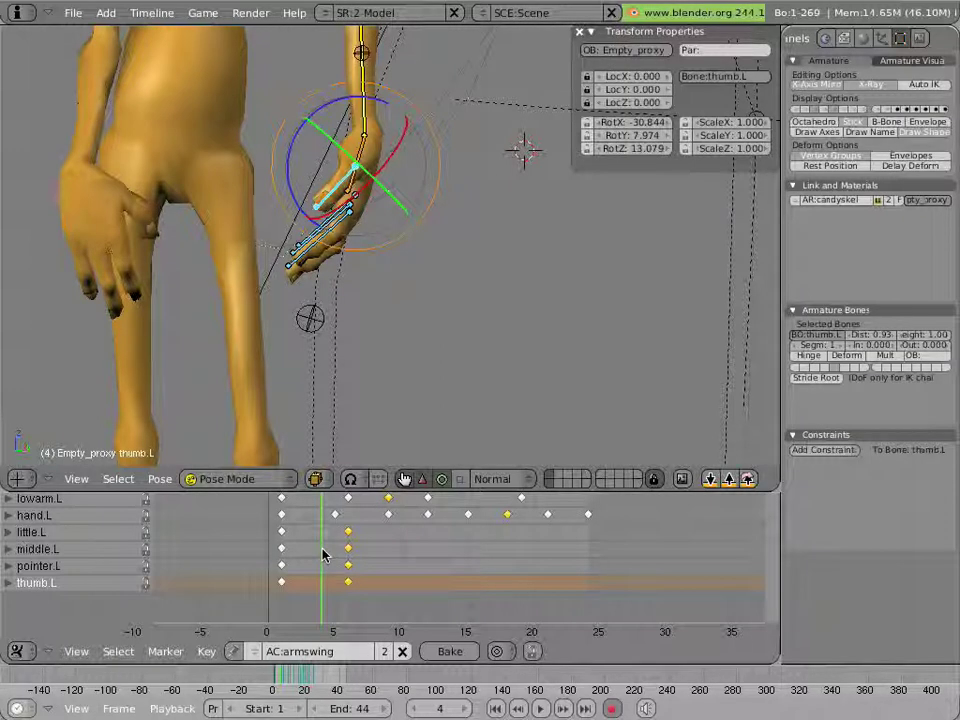
{"action": "right_click", "coordinate": [302, 250]}
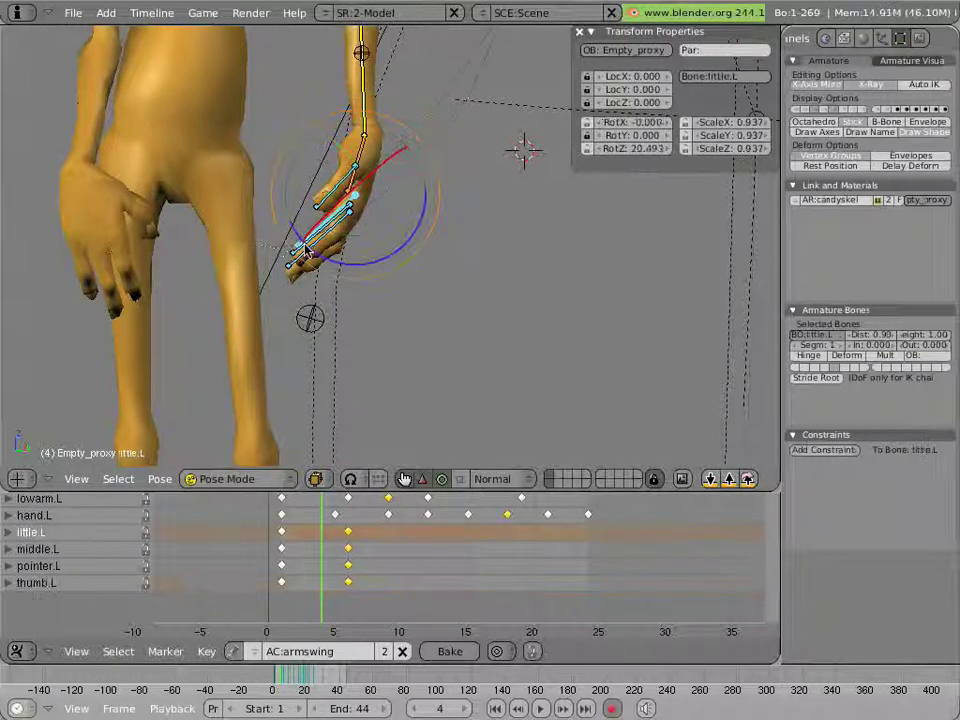
{"action": "right_click", "coordinate": [307, 256], "text": "shift"}
{"action": "right_click", "coordinate": [299, 256], "text": "shift"}
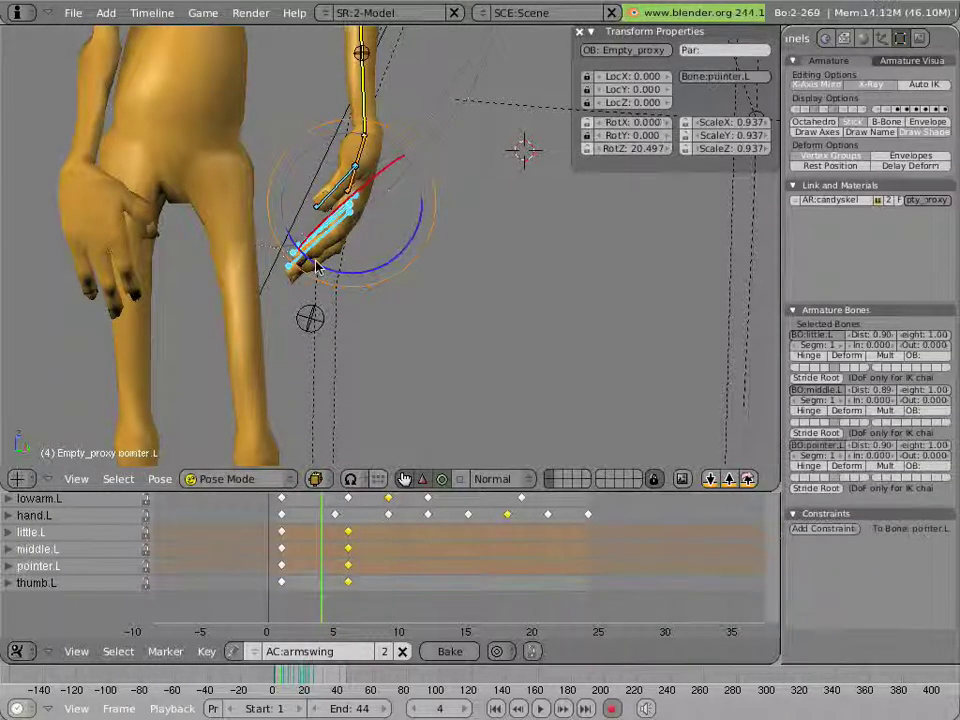
{"action": "key", "text": "r"}
{"action": "left_click", "coordinate": [312, 218]}
- Rotate the left thumb bone to about -29° X, 13° Y and 21° Z at frame 4
{"action": "right_click", "coordinate": [312, 216]}
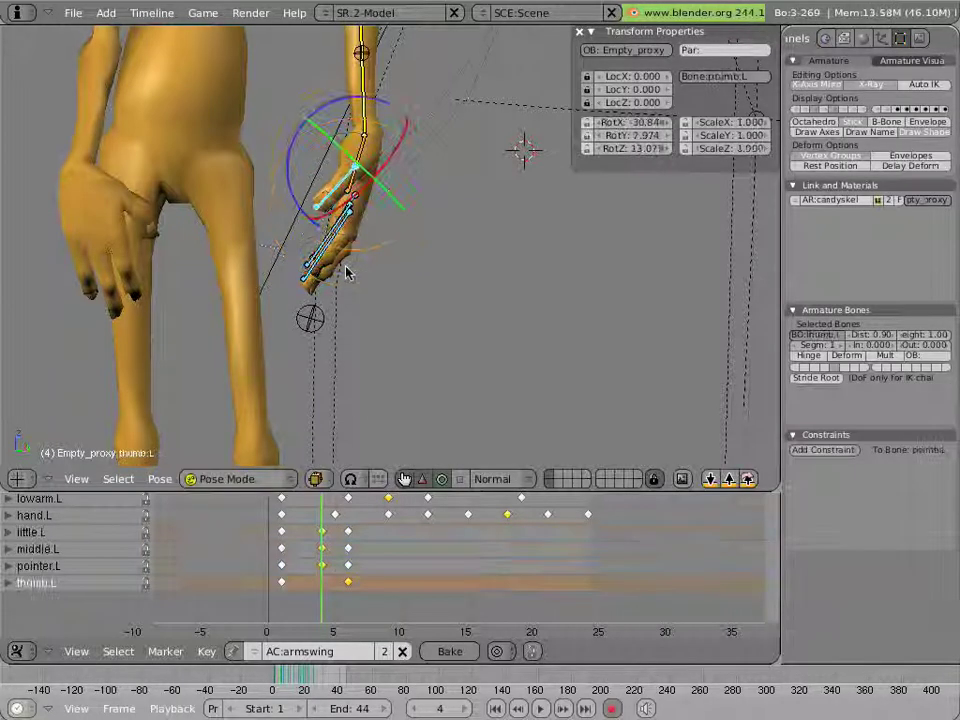
{"action": "key", "text": "r"}
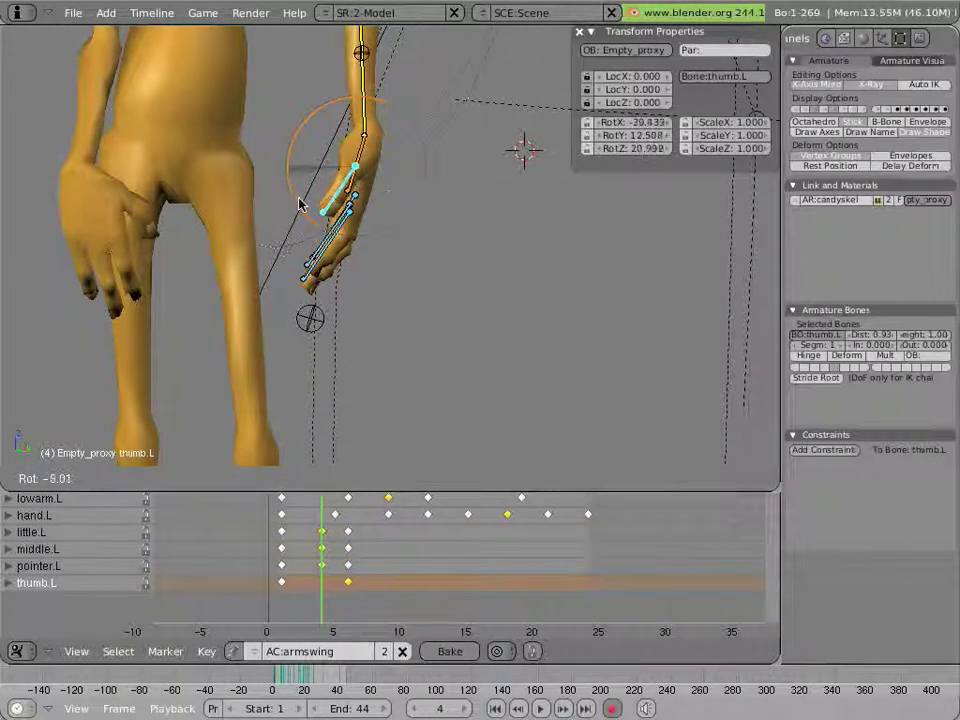
{"action": "left_click", "coordinate": [302, 204]}
- Curl the left little, middle and pointer bones to about 90° on Z at frame 10
{"action": "left_click", "coordinate": [285, 557]}
{"action": "left_click_drag", "start_coordinate": [285, 560], "coordinate": [364, 553]}
{"action": "key", "text": "KP_0"}
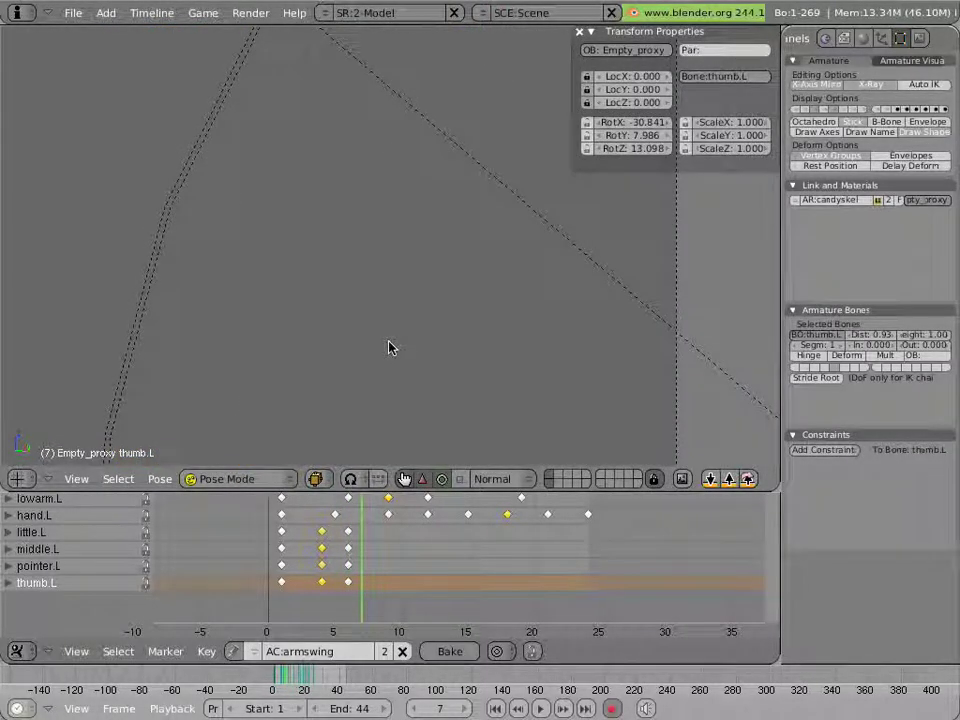
{"action": "scroll", "coordinate": [394, 313], "scroll_direction": "down", "scroll_amount": 5}
{"action": "middle_click_drag", "start_coordinate": [413, 335], "coordinate": [174, 382], "text": "shift"}
{"action": "scroll", "coordinate": [311, 326], "scroll_direction": "up", "scroll_amount": 7}
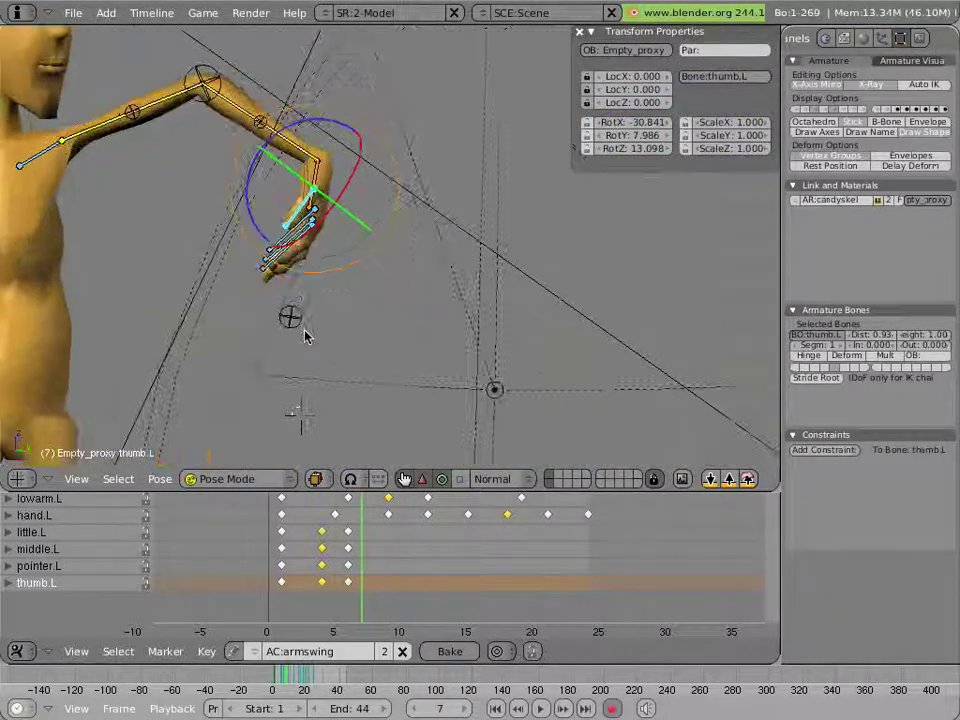
{"action": "middle_click_drag", "start_coordinate": [305, 336], "coordinate": [400, 380]}
{"action": "left_click_drag", "start_coordinate": [380, 582], "coordinate": [415, 586]}
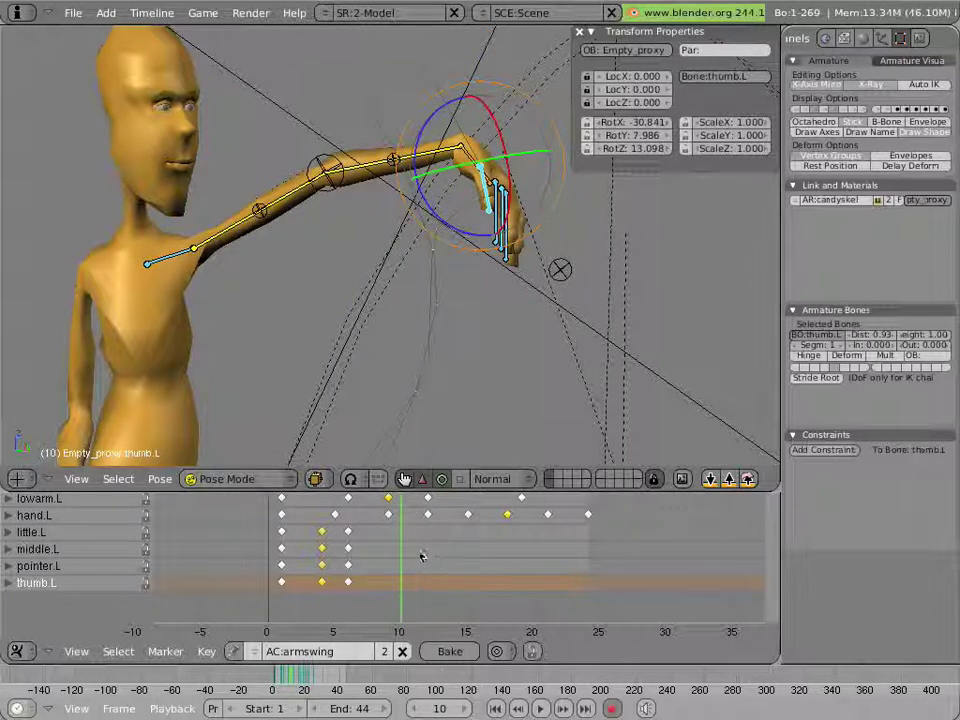
{"action": "right_click", "coordinate": [496, 242]}
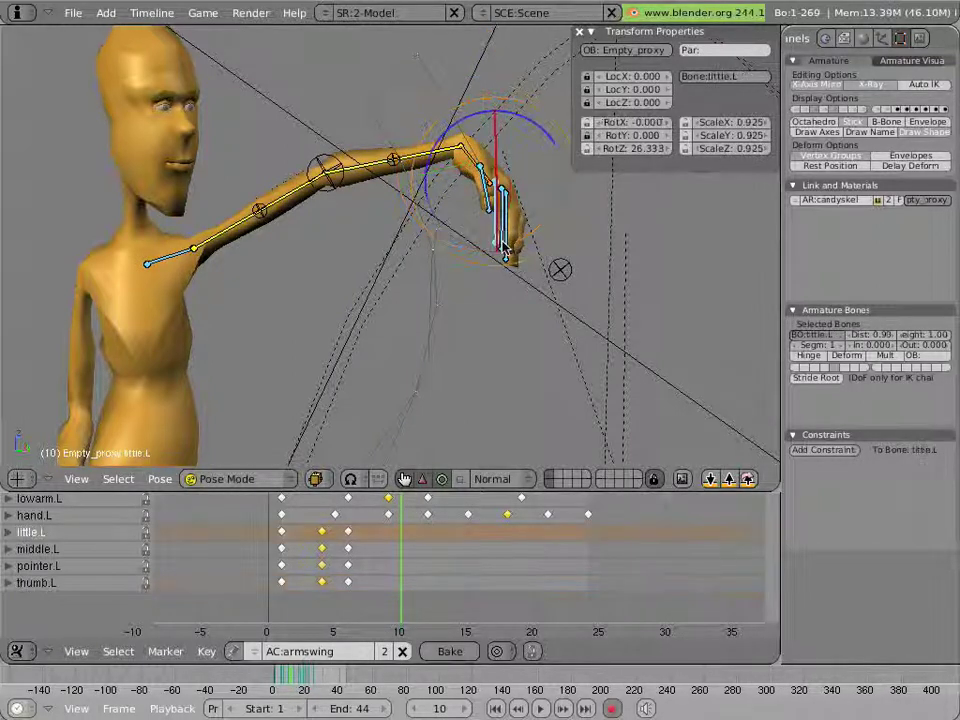
{"action": "right_click", "coordinate": [501, 248], "text": "shift"}
{"action": "right_click", "coordinate": [507, 257], "text": "shift"}
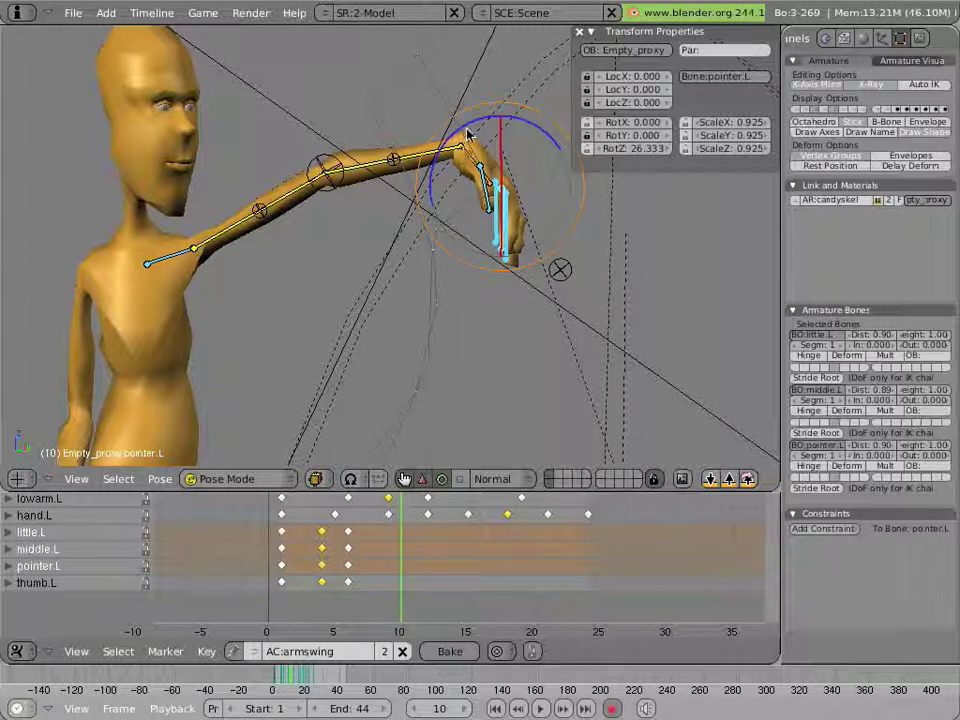
{"action": "left_click_drag", "start_coordinate": [470, 126], "coordinate": [542, 143]}
{"action": "key", "text": "a"}
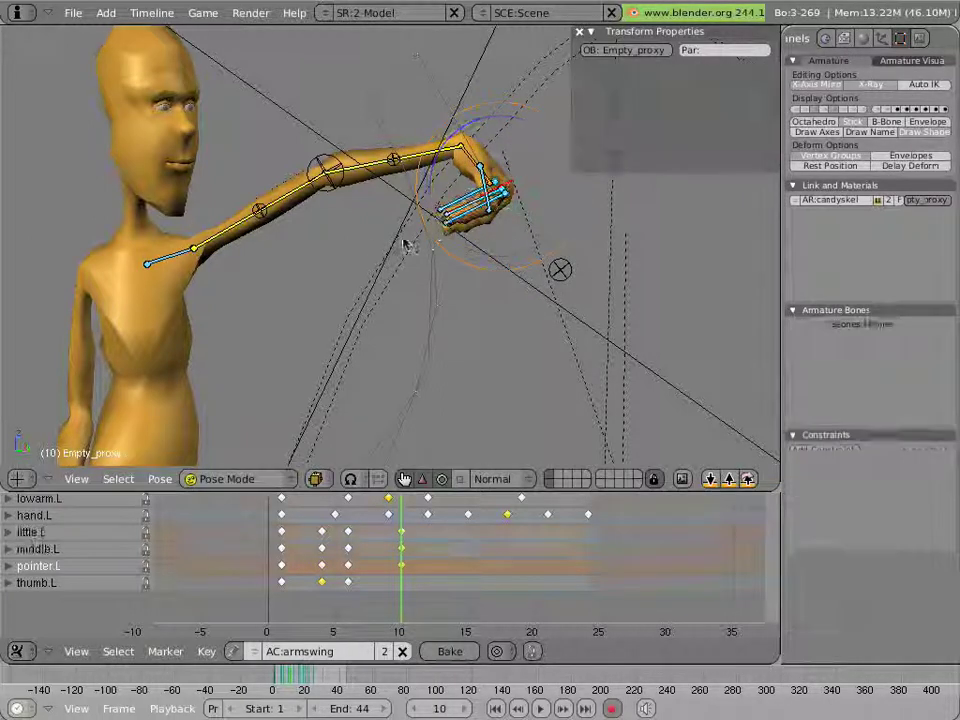
- Scale the three left finger bones to about 0.67 and rotate them to about 99° on Z at frame 10
{"action": "right_click", "coordinate": [441, 214]}
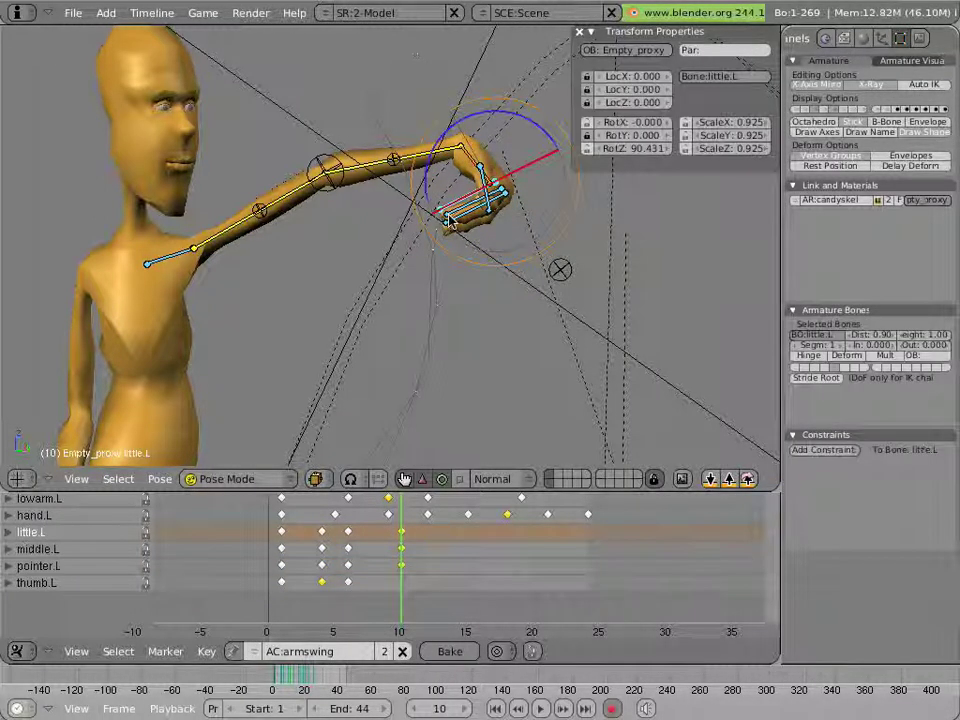
{"action": "right_click", "coordinate": [446, 220], "text": "shift"}
{"action": "right_click", "coordinate": [449, 227], "text": "shift"}
{"action": "key", "text": "s"}
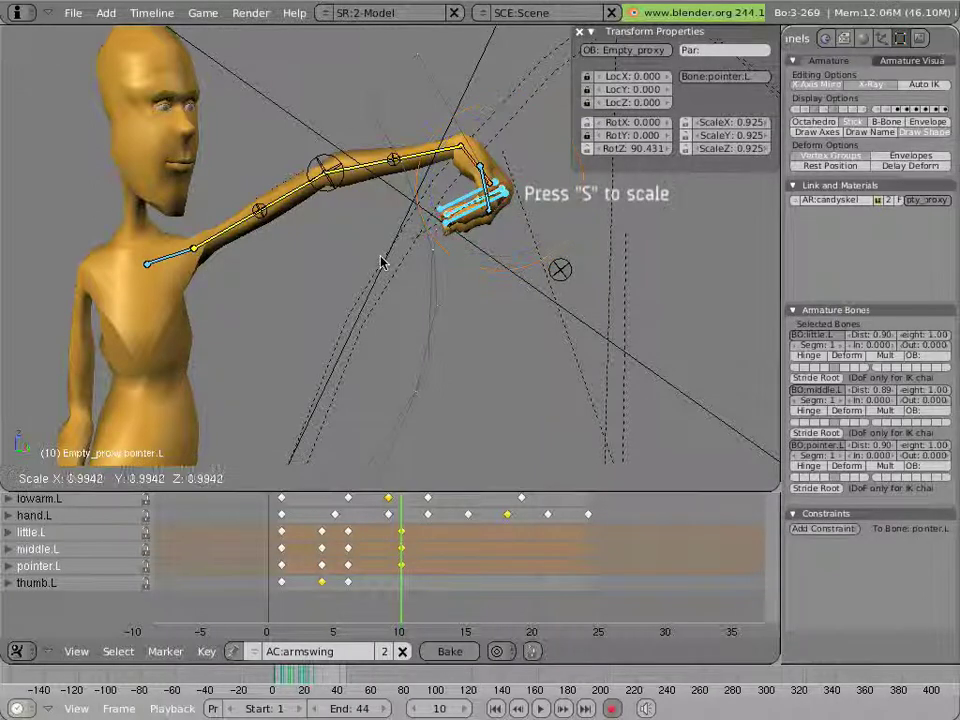
{"action": "left_click", "coordinate": [416, 245]}
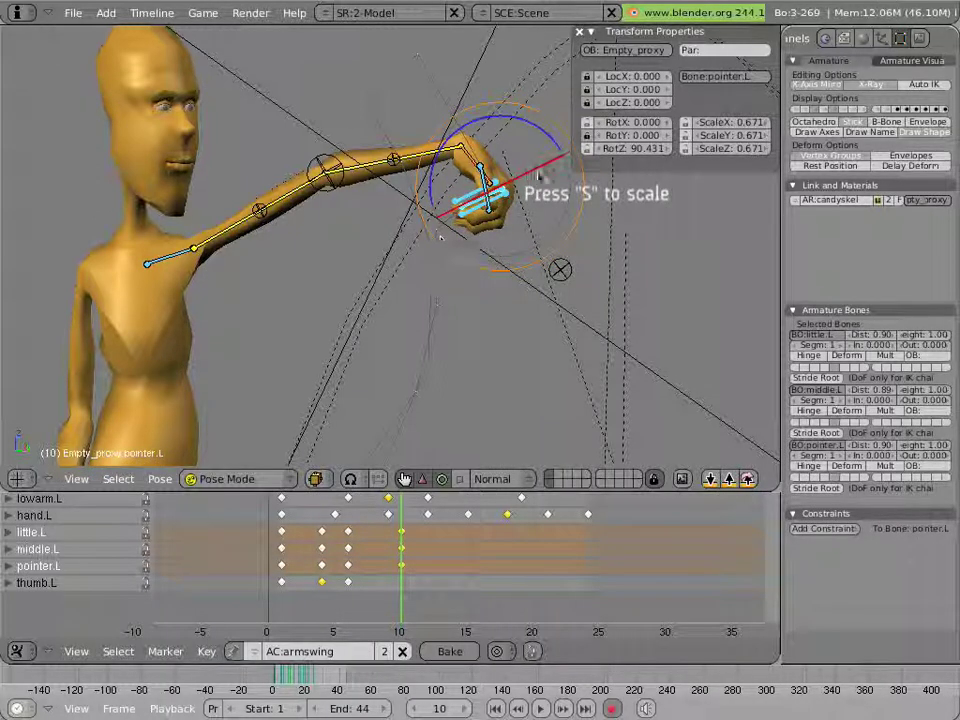
{"action": "left_click_drag", "start_coordinate": [531, 131], "coordinate": [540, 138]}
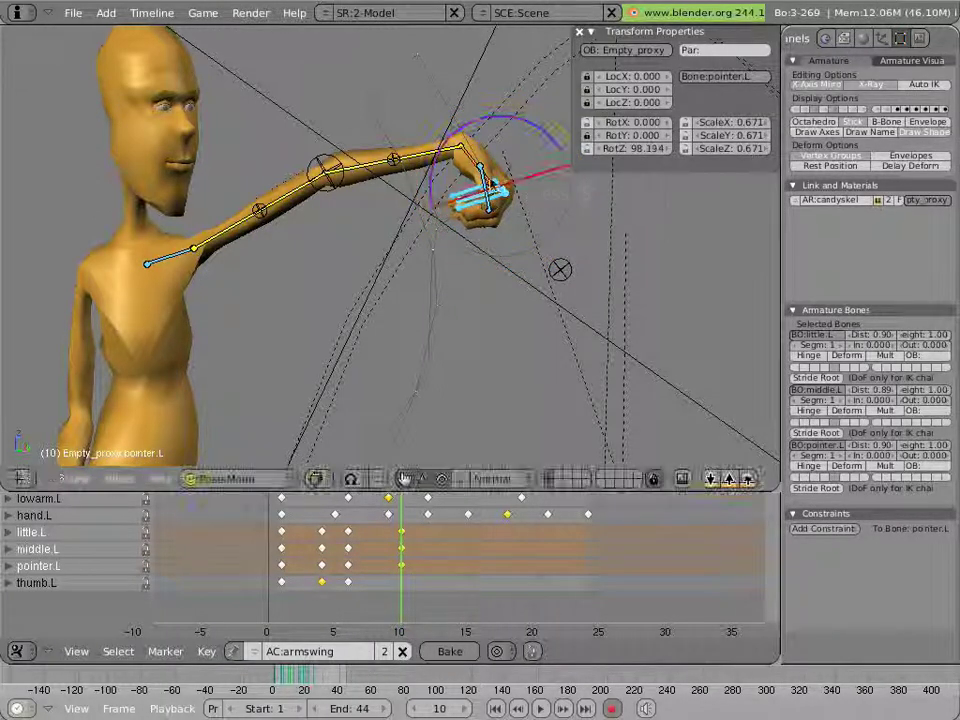
- Rotate the left thumb bone to about -30° X, -10° Y and -16° Z and scale it to about 0.96 at frame 10
{"action": "right_click", "coordinate": [470, 157]}
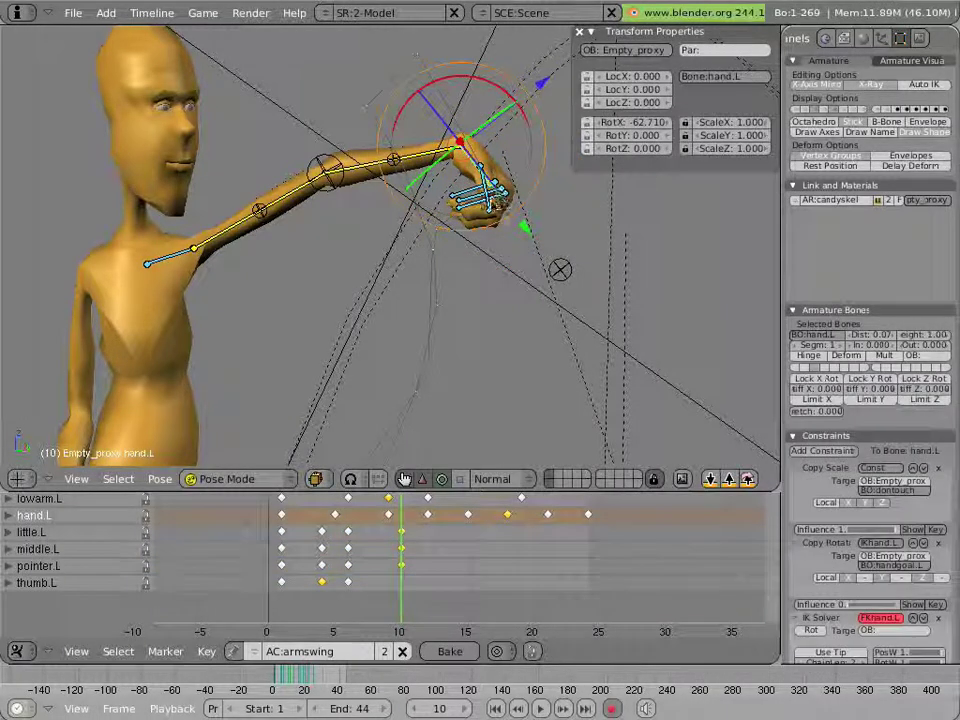
{"action": "right_click", "coordinate": [485, 200]}
{"action": "right_click", "coordinate": [489, 212]}
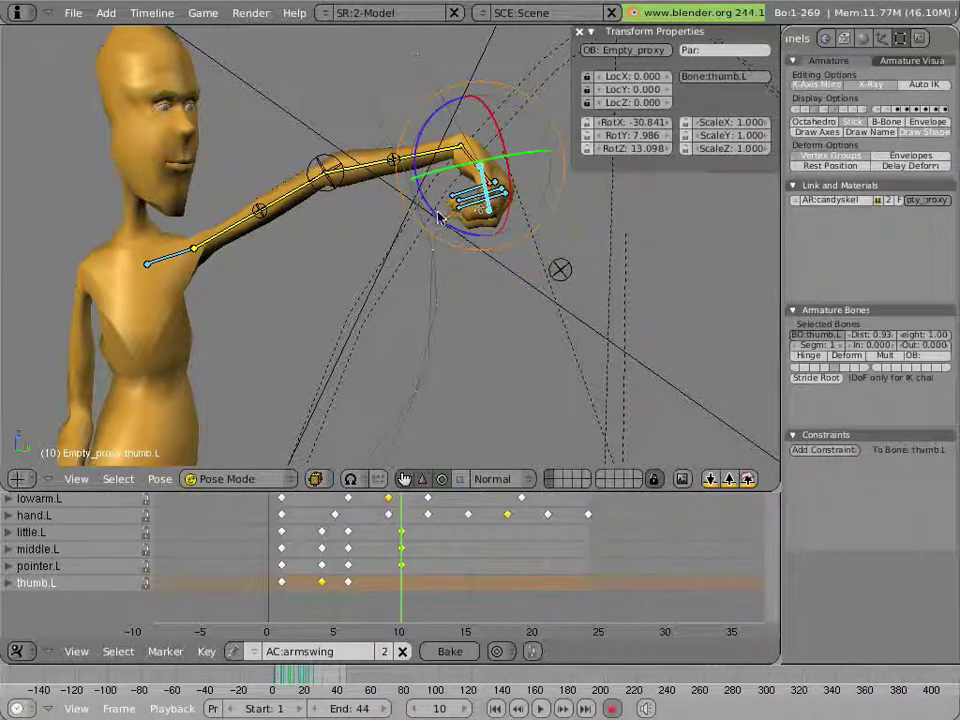
{"action": "left_click_drag", "start_coordinate": [442, 221], "coordinate": [412, 190]}
{"action": "key", "text": "s"}
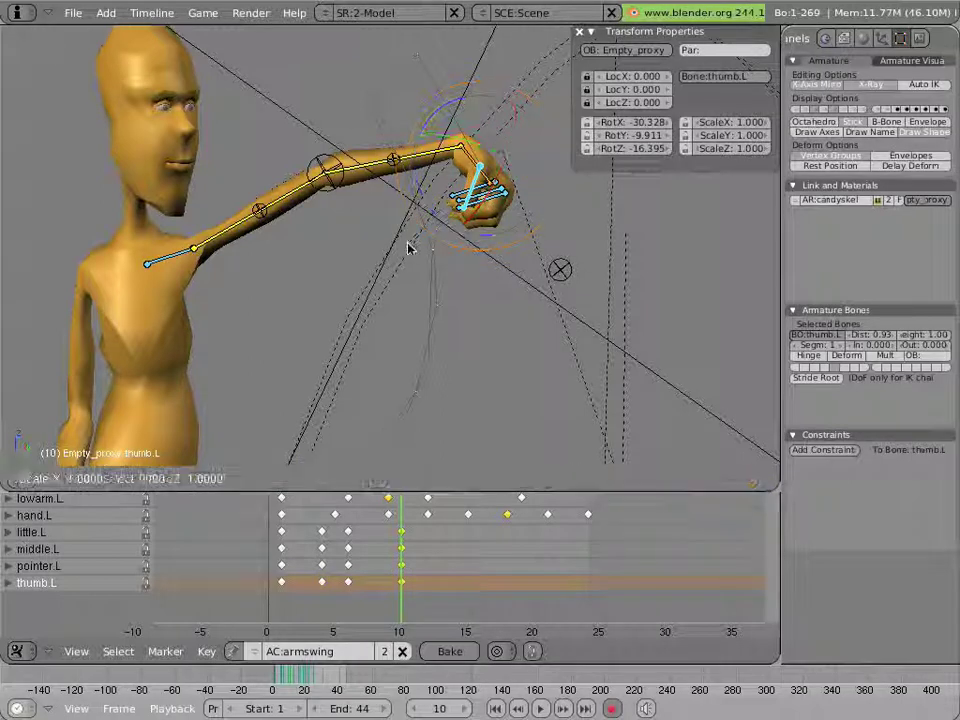
{"action": "left_click", "coordinate": [413, 242]}
- Move the frame 6 keys of the left little, middle, pointer and thumb bones one frame later to frame 7
{"action": "mouse_move", "coordinate": [400, 553]}
{"action": "left_mouse_down"}
{"action": "mouse_move", "coordinate": [356, 553]}
{"action": "mouse_move", "coordinate": [407, 561]}
{"action": "mouse_move", "coordinate": [397, 560]}
{"action": "left_mouse_up"}
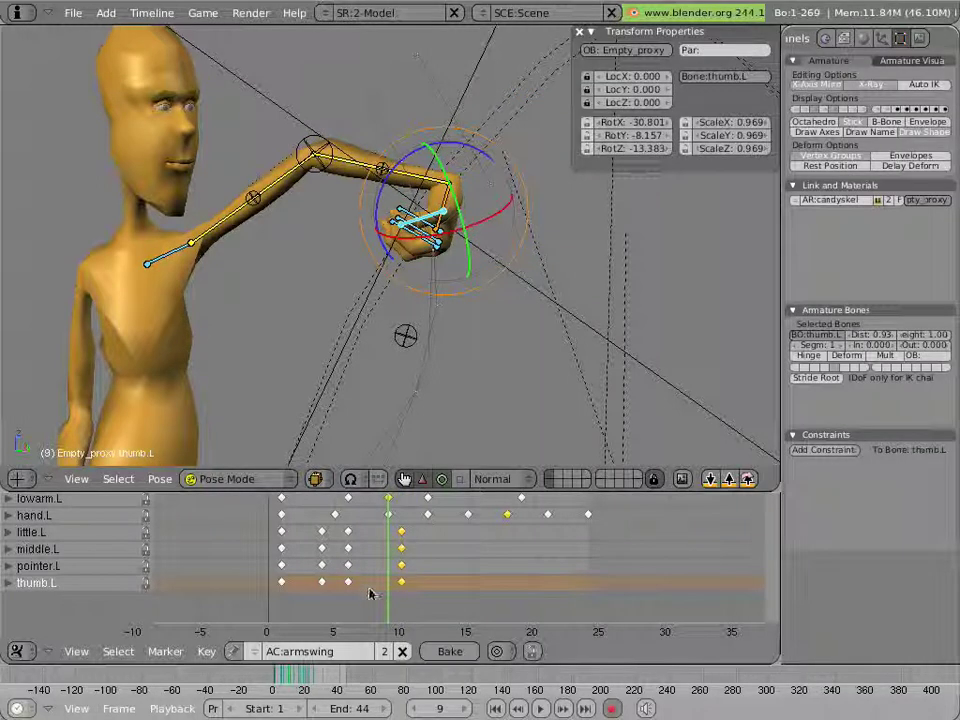
{"action": "key", "text": "a"}
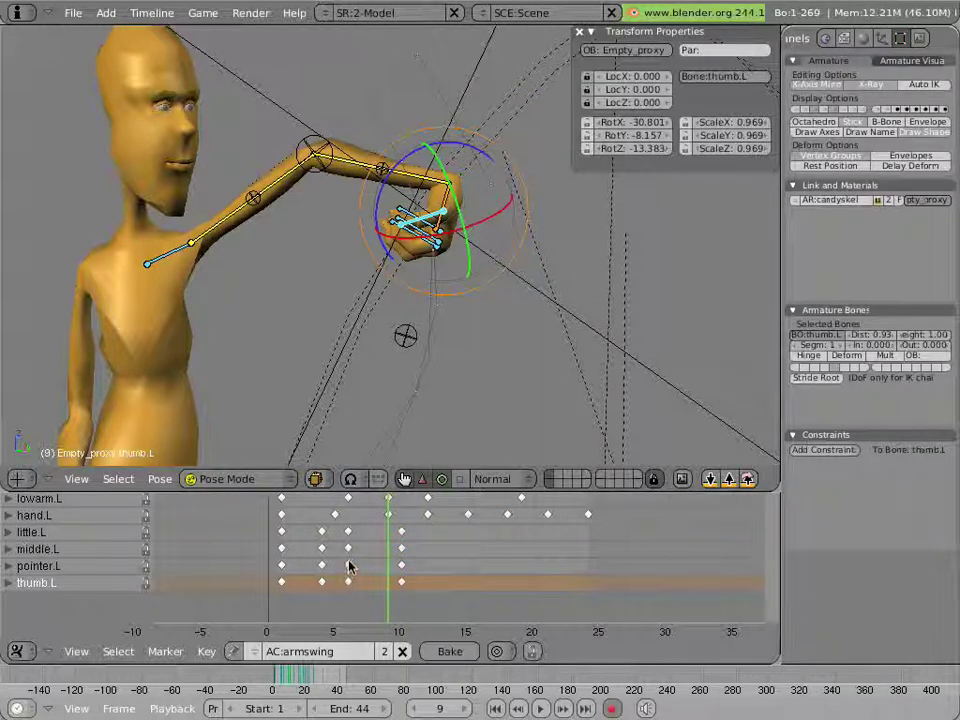
{"action": "right_click", "coordinate": [349, 545], "text": "shift"}
{"action": "right_click", "coordinate": [349, 535], "text": "shift"}
{"action": "right_click", "coordinate": [348, 582], "text": "shift"}
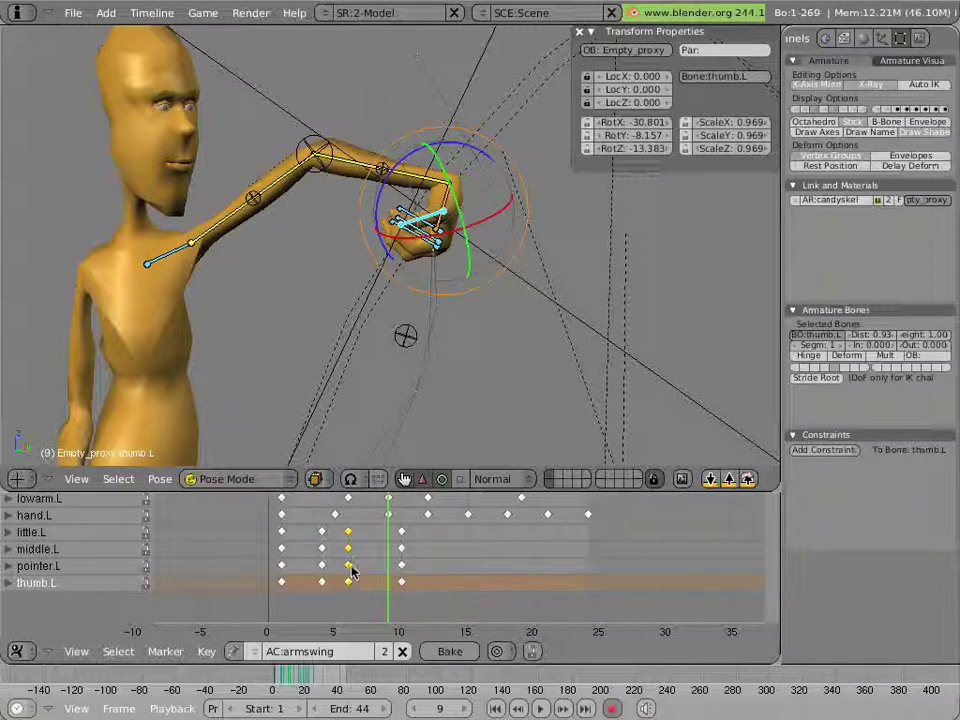
{"action": "mouse_move", "coordinate": [358, 551]}
{"action": "middle_mouse_down"}
{"action": "mouse_move", "coordinate": [359, 673]}
{"action": "mouse_move", "coordinate": [351, 531]}
{"action": "middle_mouse_up"}
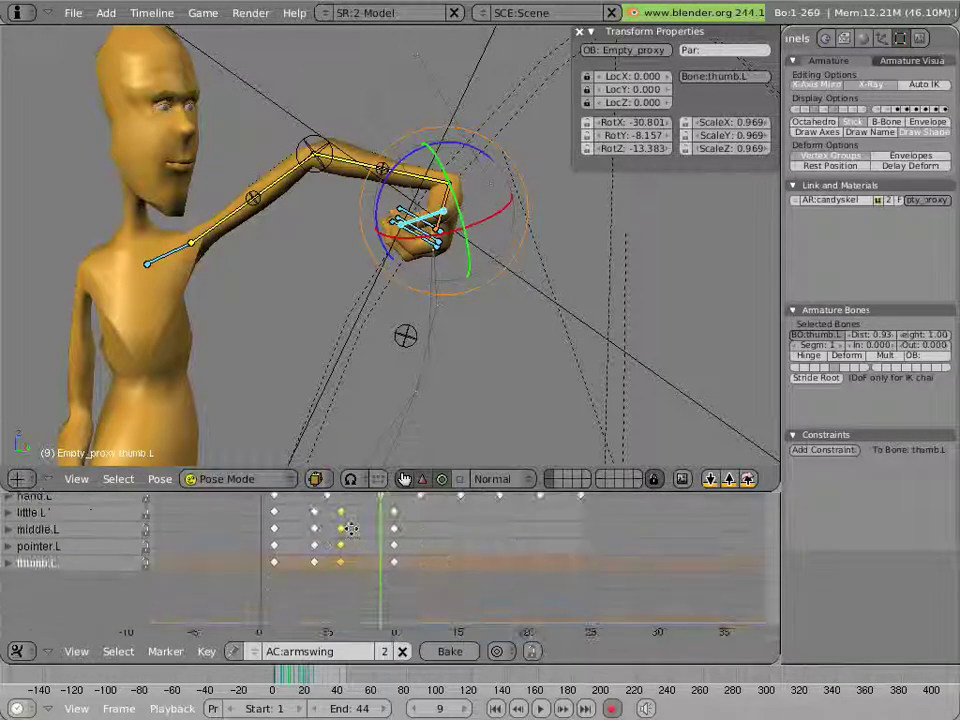
{"action": "key", "text": "g"}
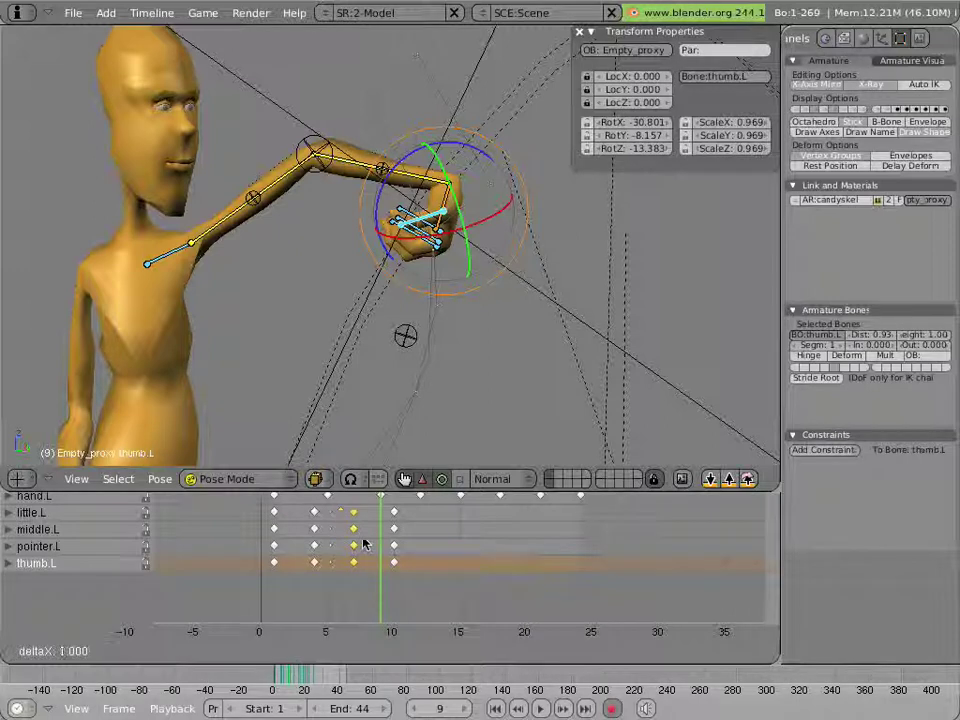
{"action": "left_click", "coordinate": [370, 547]}
- Rotate the three left finger bones to about -14° on Z and scale them to about 1.15 at frame 12
{"action": "left_click_drag", "start_coordinate": [370, 547], "coordinate": [432, 562]}
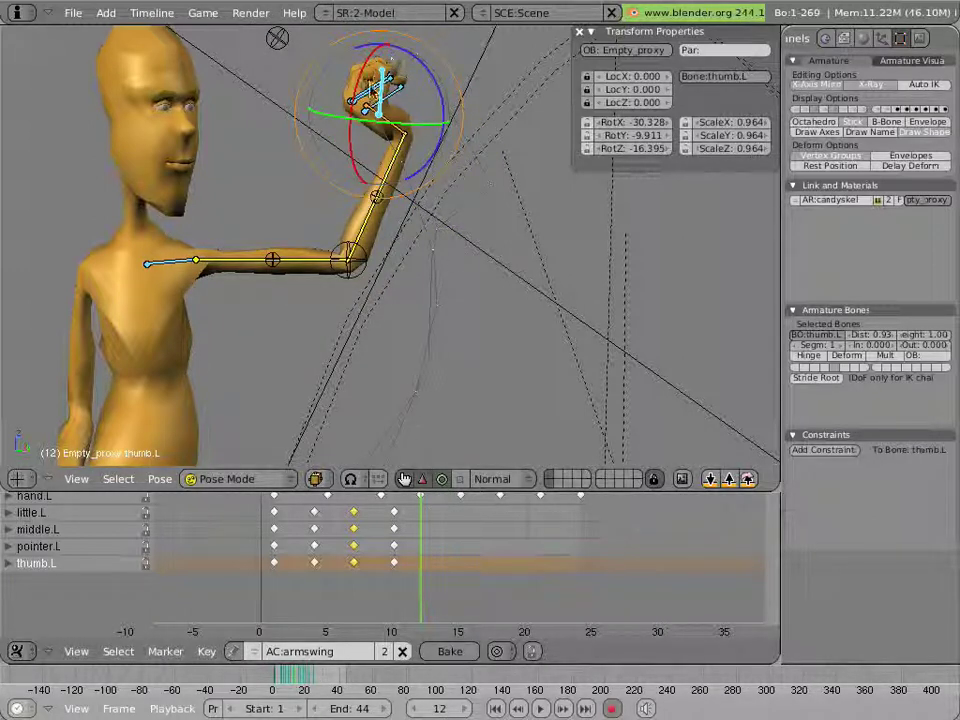
{"action": "right_click", "coordinate": [386, 78]}
{"action": "right_click", "coordinate": [398, 100], "text": "shift"}
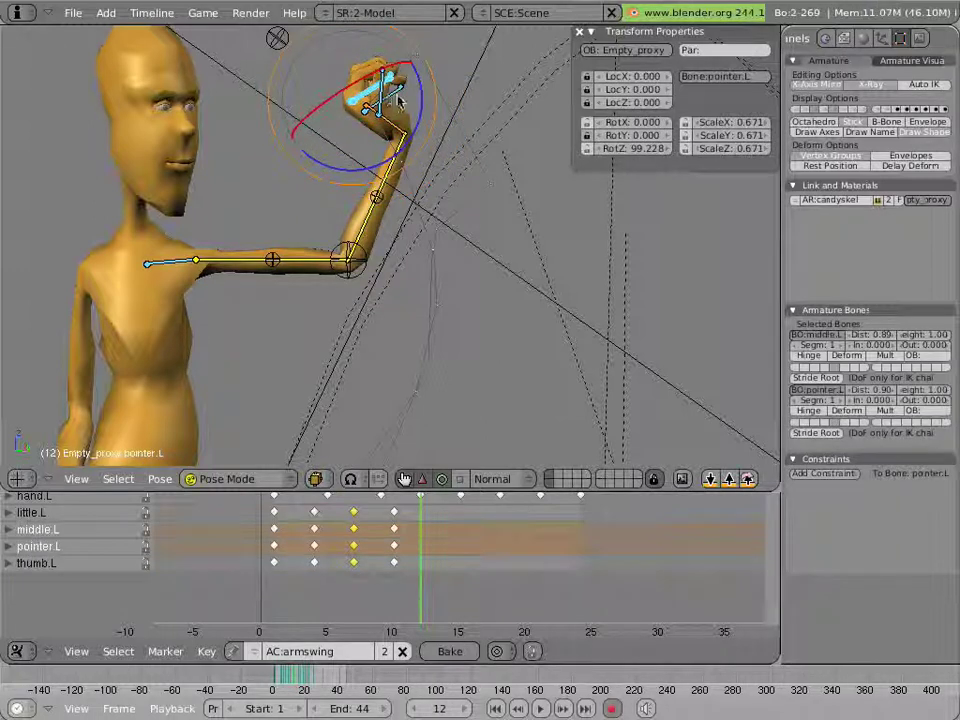
{"action": "right_click", "coordinate": [390, 80], "text": "shift"}
{"action": "key", "text": "r"}
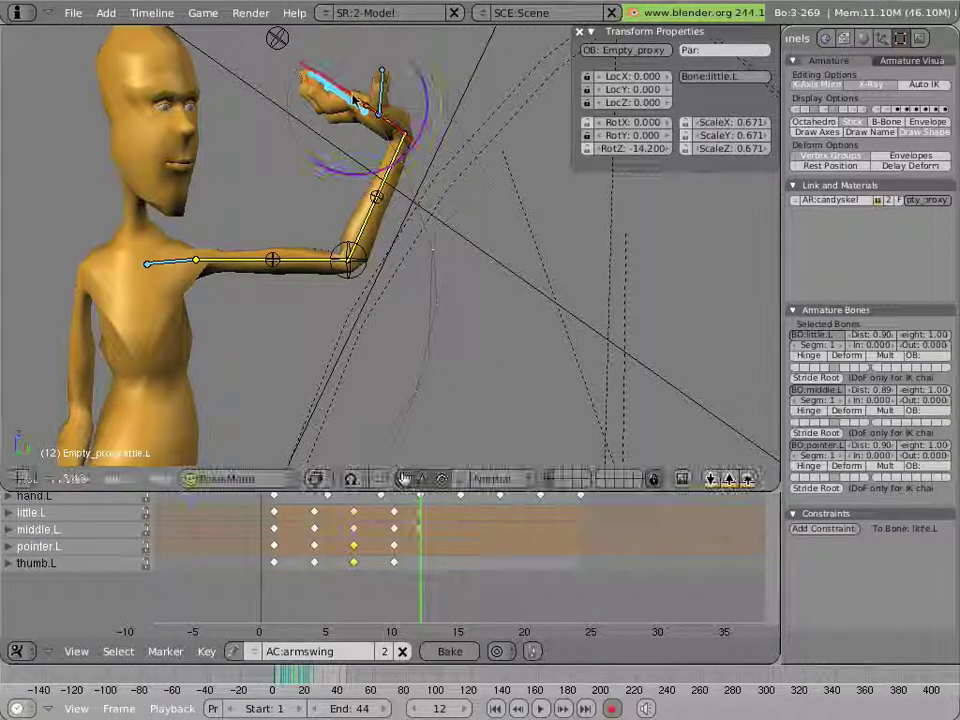
{"action": "left_click", "coordinate": [355, 100]}
{"action": "key", "text": "s"}
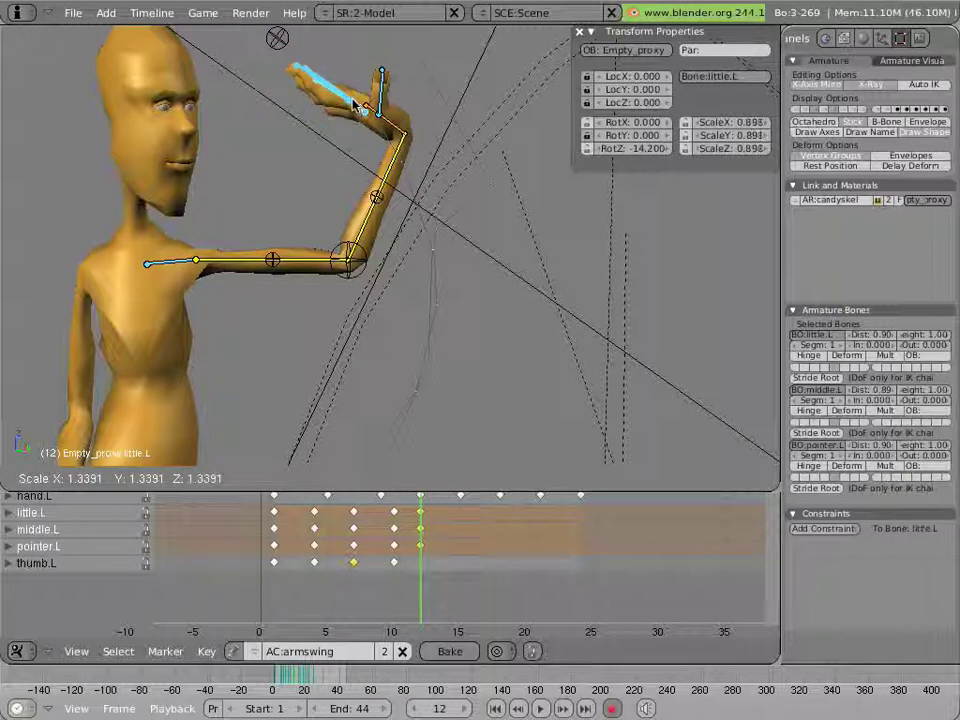
{"action": "left_click", "coordinate": [300, 85]}
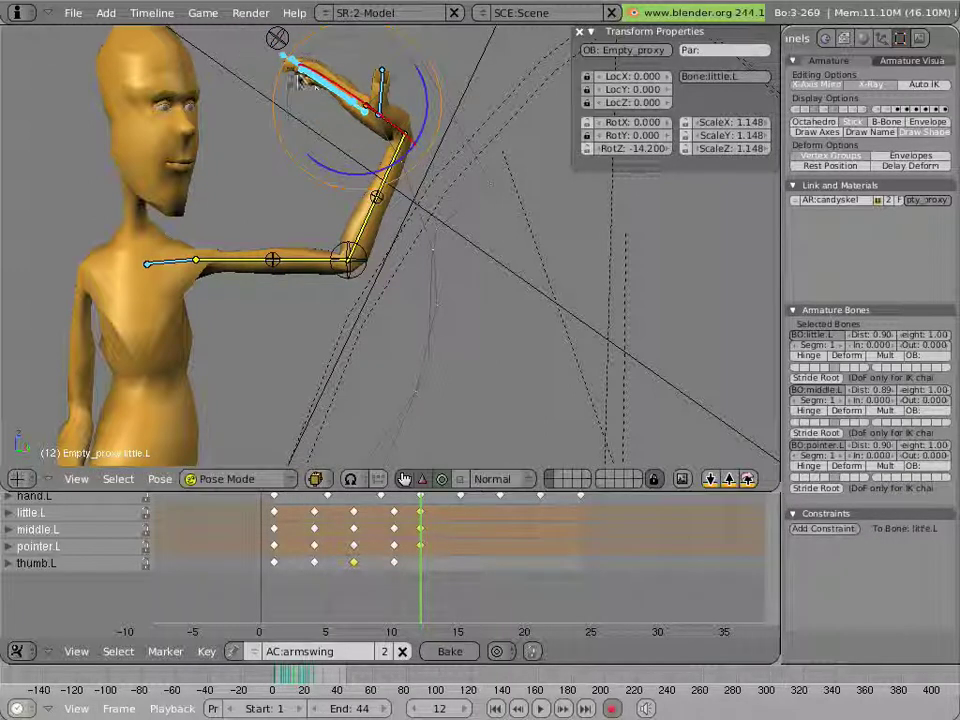
- Fan the left fingers apart at frame 12 by rotating them individually, with the little finger at about 10° on Z
{"action": "right_click", "coordinate": [316, 86]}
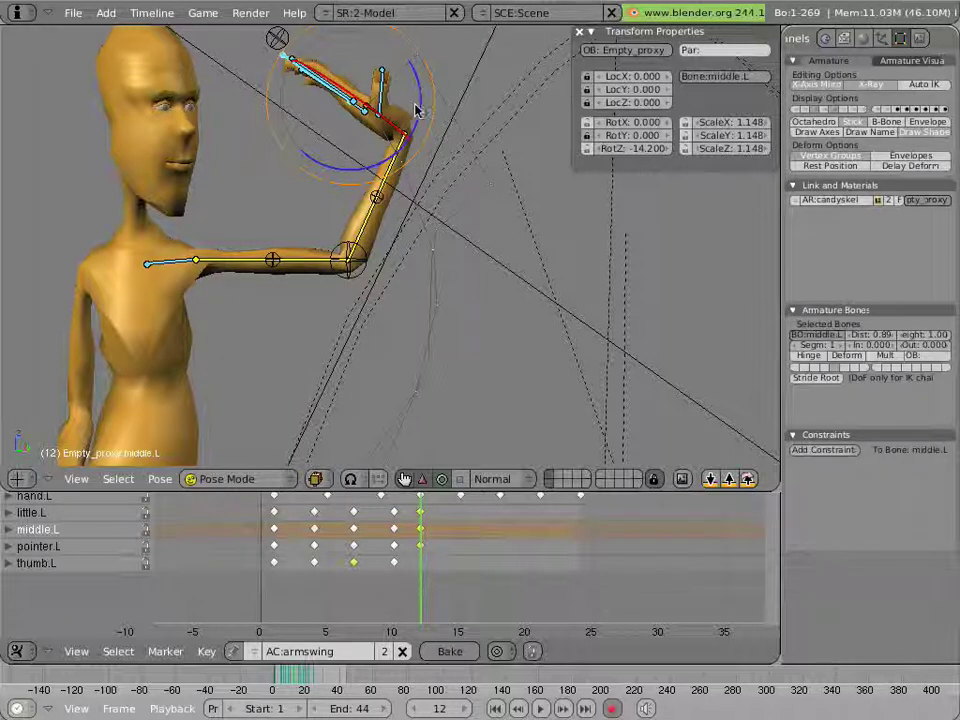
{"action": "left_click_drag", "start_coordinate": [418, 111], "coordinate": [349, 80]}
{"action": "right_click", "coordinate": [328, 87]}
{"action": "right_click", "coordinate": [313, 80]}
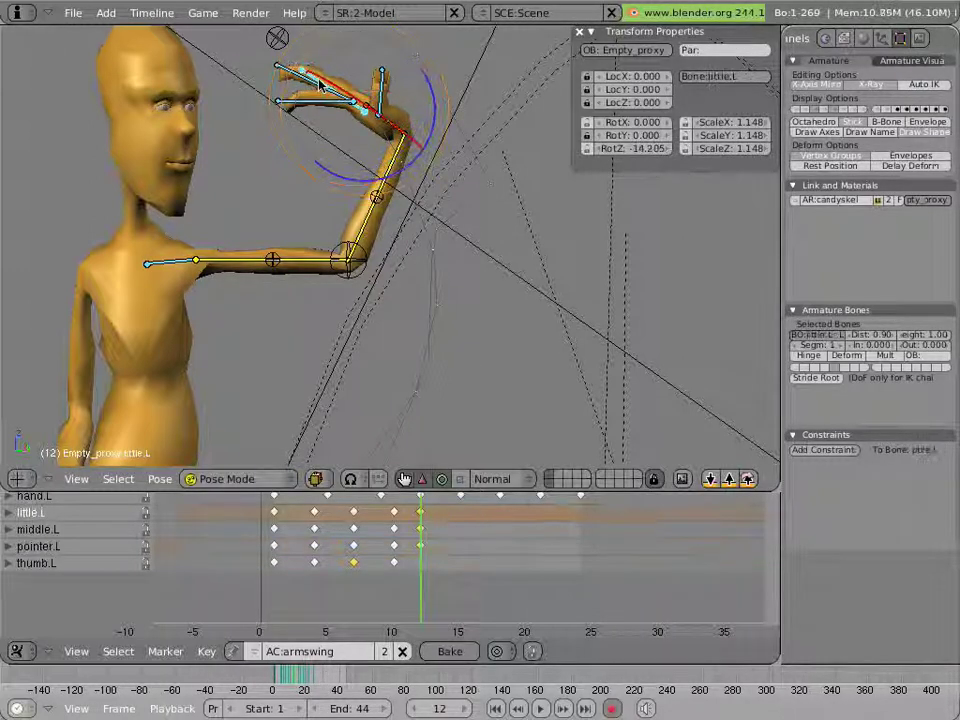
{"action": "left_click_drag", "start_coordinate": [428, 100], "coordinate": [431, 128]}
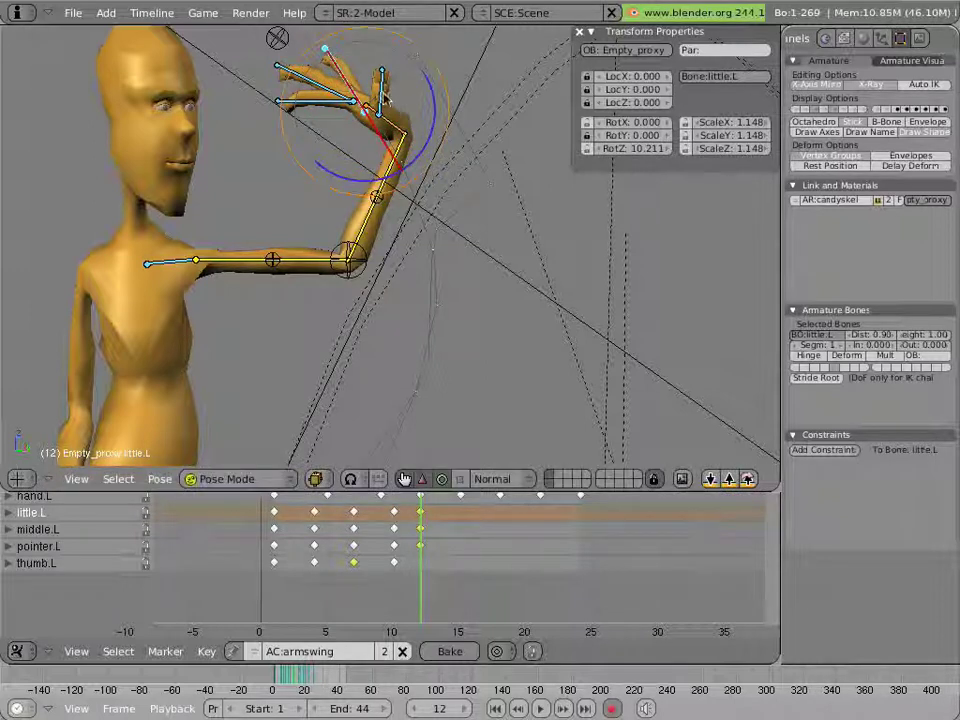
- Scale the left thumb bone to about 1.1 and rotate it to about -30° X, 11° Y and 19° Z at frame 12
{"action": "right_click", "coordinate": [408, 112]}
{"action": "key", "text": "s"}
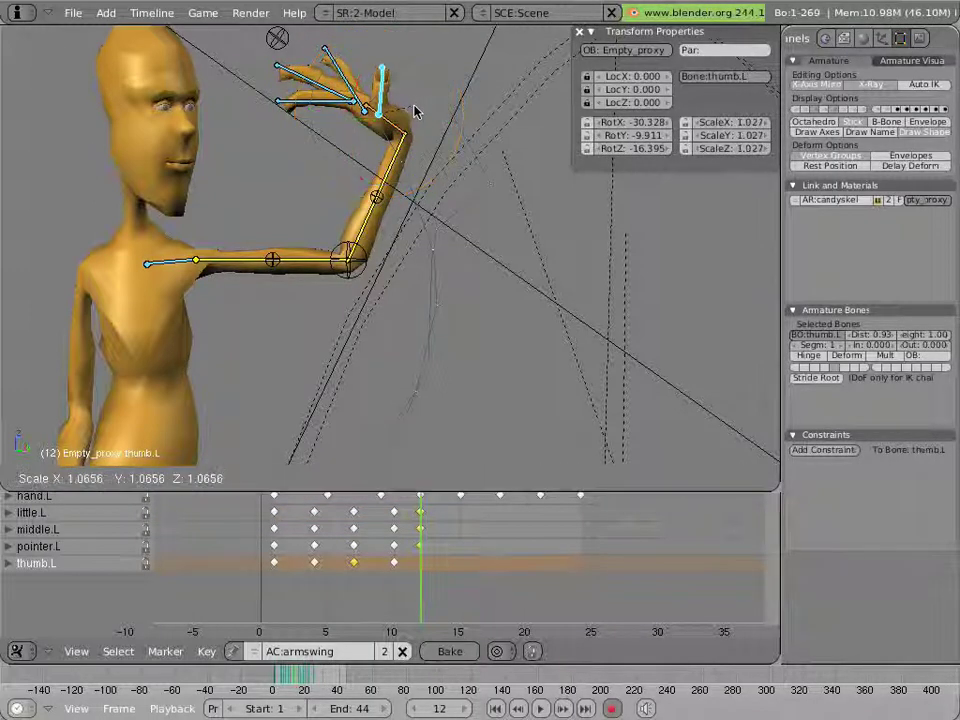
{"action": "left_click", "coordinate": [428, 110]}
{"action": "key", "text": "r"}
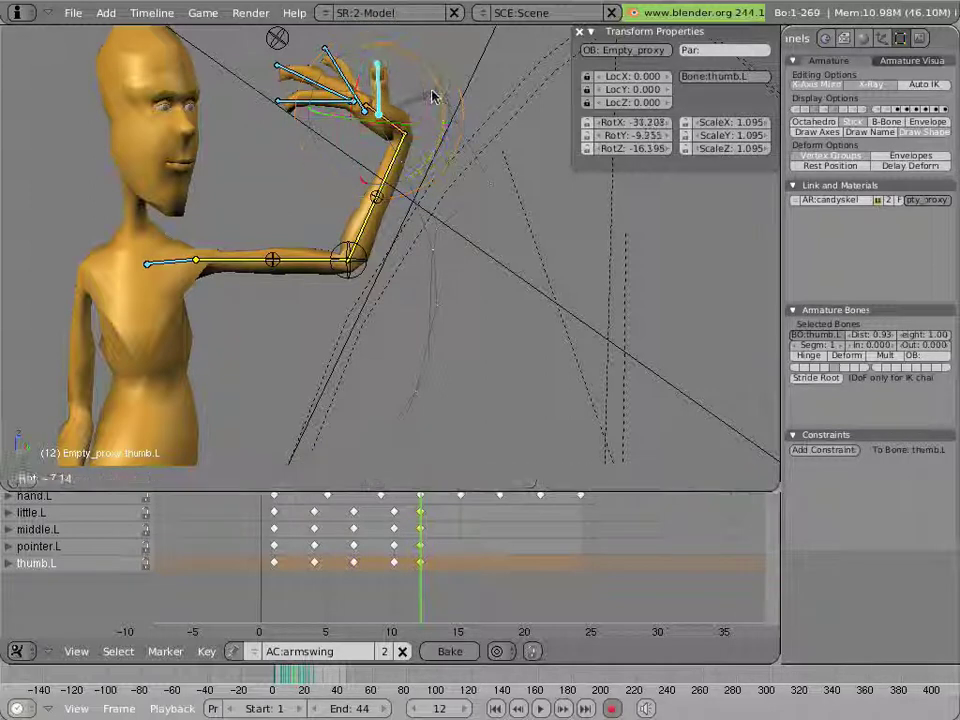
{"action": "left_click", "coordinate": [407, 80]}
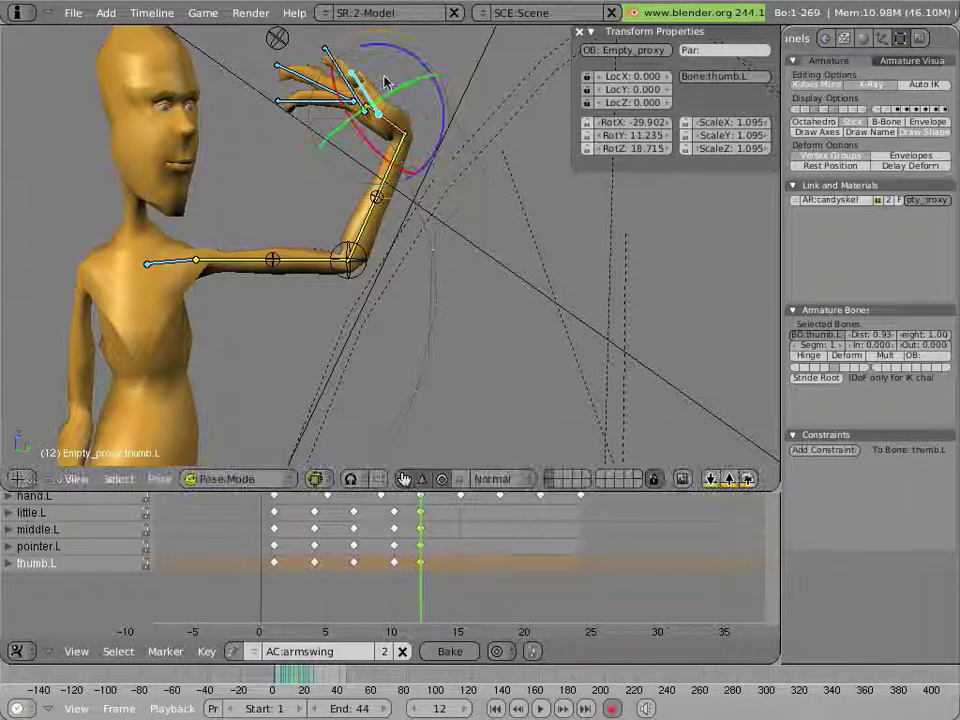
- Rotate the left fingers and thumb together at frame 12, bringing the thumb to about -19° X, 17° Y and 30° Z
{"action": "right_click", "coordinate": [294, 106]}
{"action": "right_click", "coordinate": [298, 83], "text": "shift"}
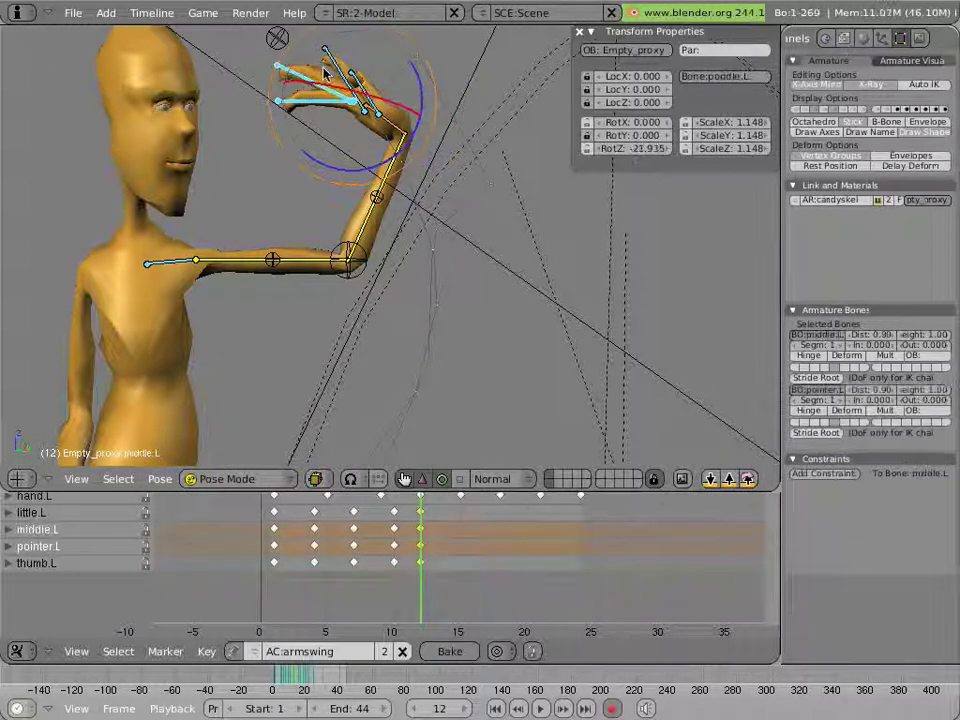
{"action": "right_click", "coordinate": [319, 61], "text": "shift"}
{"action": "right_click", "coordinate": [432, 103], "text": "shift"}
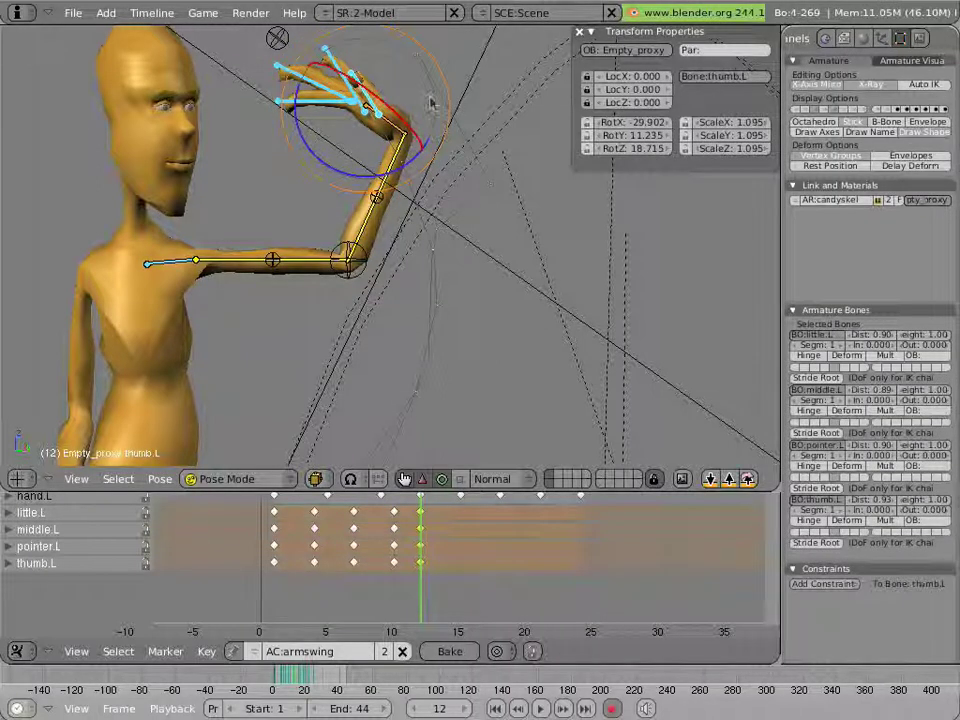
{"action": "key", "text": "r"}
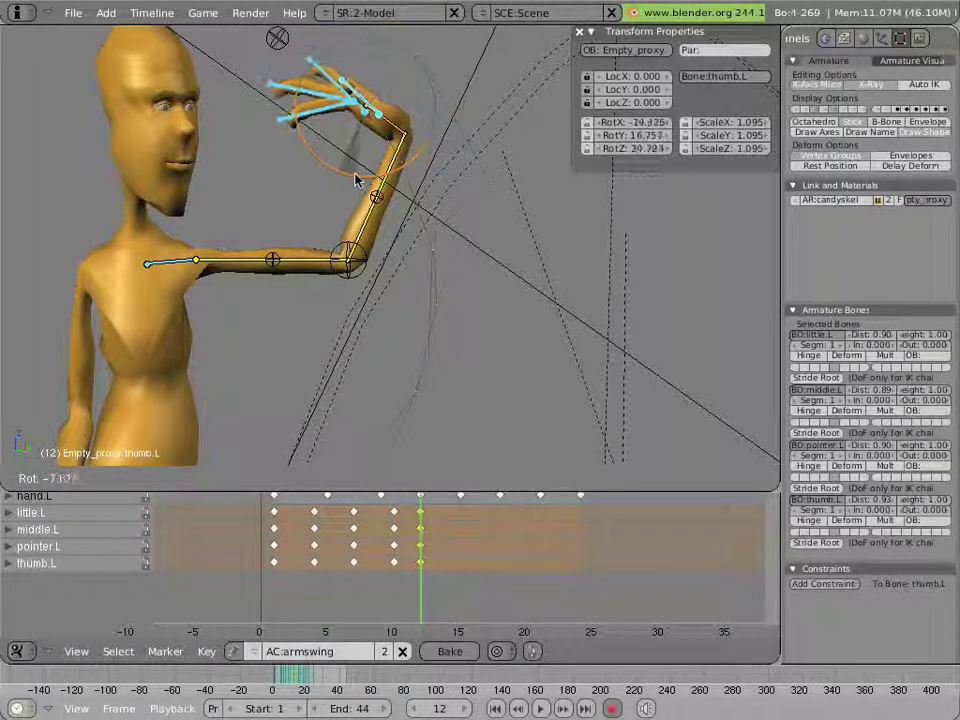
{"action": "left_click", "coordinate": [355, 178]}
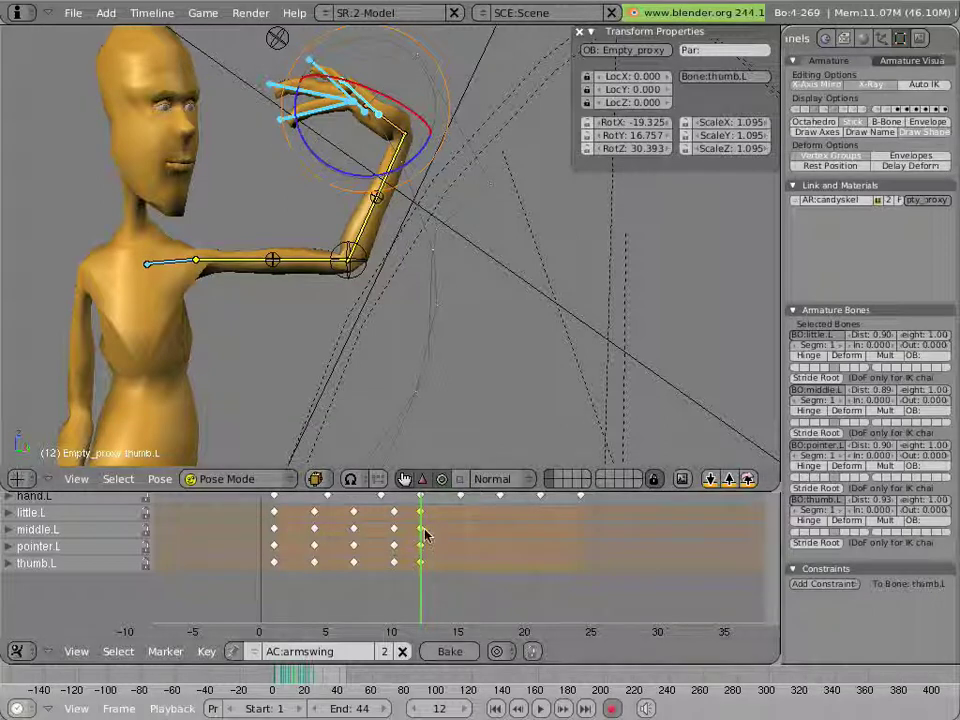
- At frame 16, rotate the three left finger bones together, bringing the pointer finger to about -47° on Z
{"action": "left_click_drag", "start_coordinate": [423, 532], "coordinate": [480, 514]}
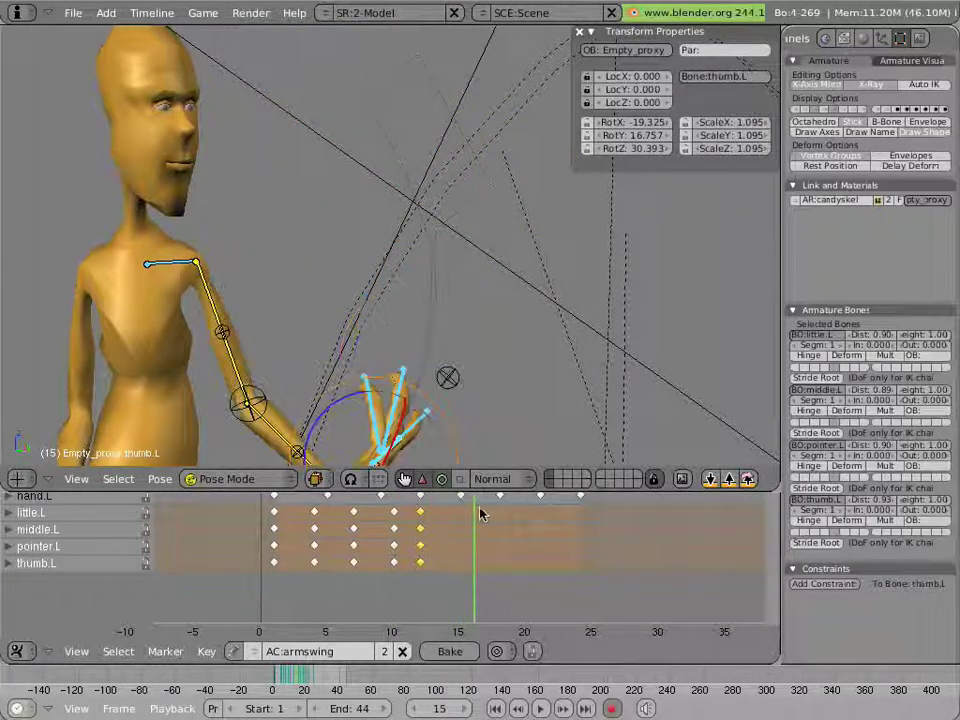
{"action": "middle_click_drag", "start_coordinate": [429, 392], "coordinate": [422, 322], "text": "shift"}
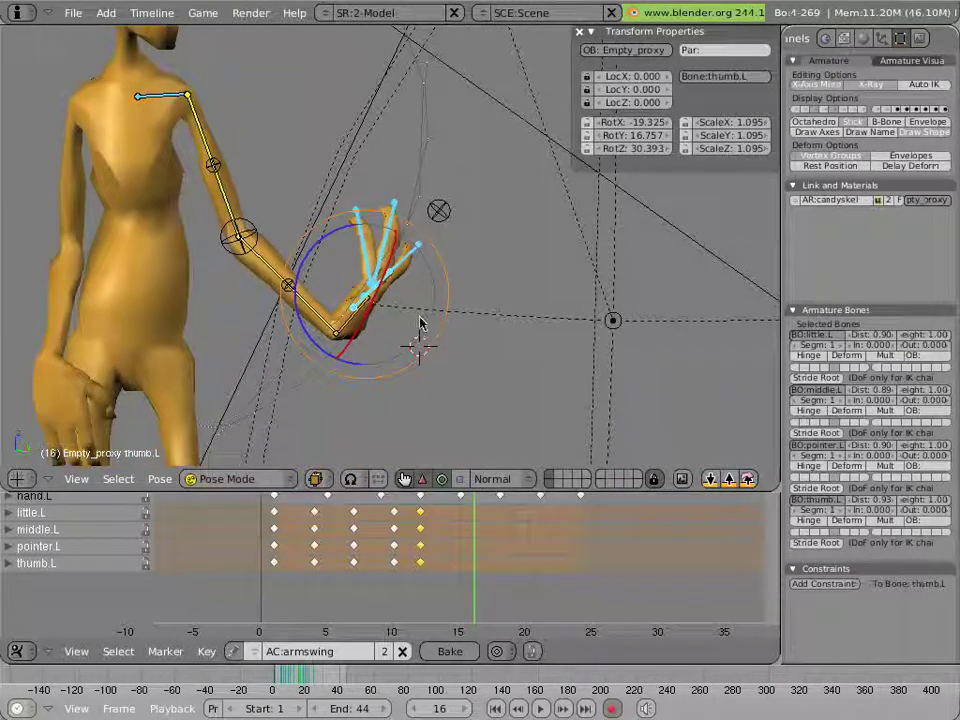
{"action": "right_click", "coordinate": [419, 244]}
{"action": "right_click", "coordinate": [388, 213], "text": "shift"}
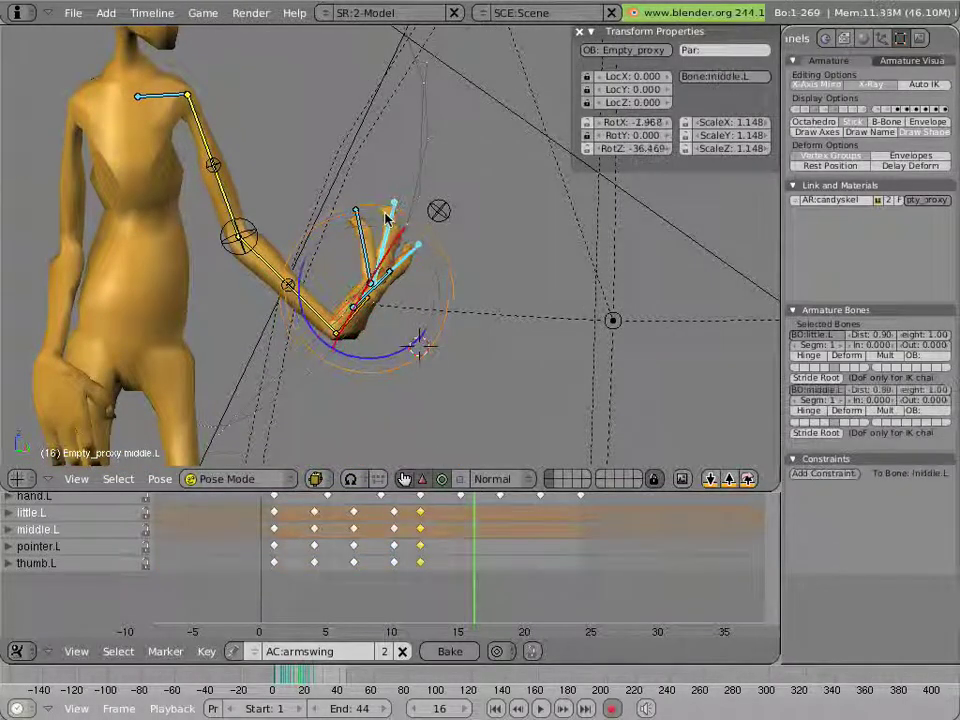
{"action": "right_click", "coordinate": [405, 258], "text": "shift"}
{"action": "key", "text": "r"}
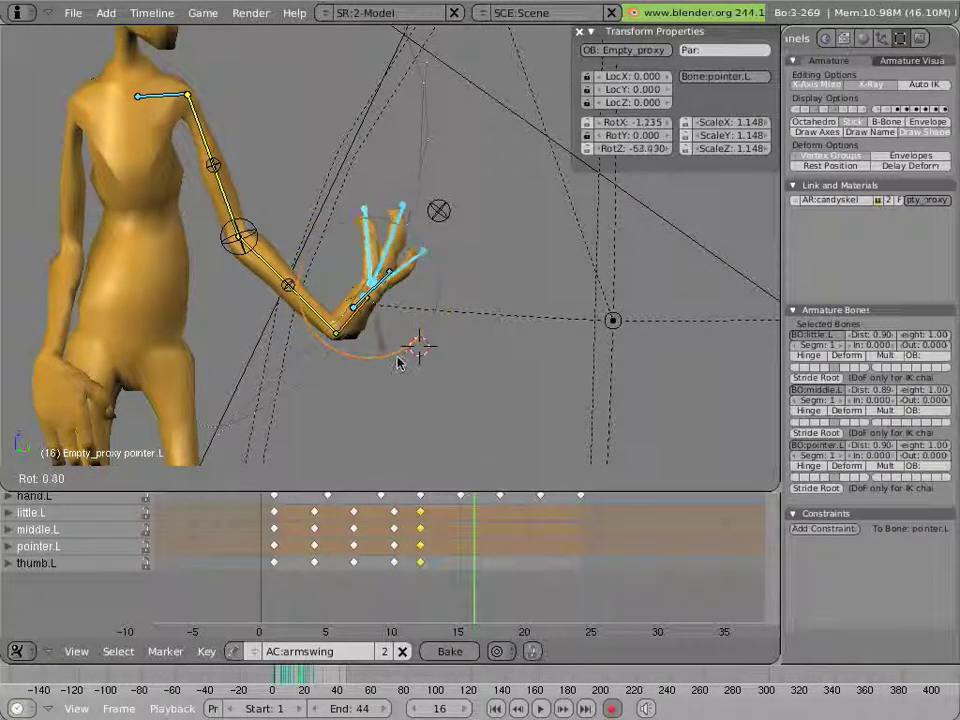
{"action": "left_click", "coordinate": [421, 344]}
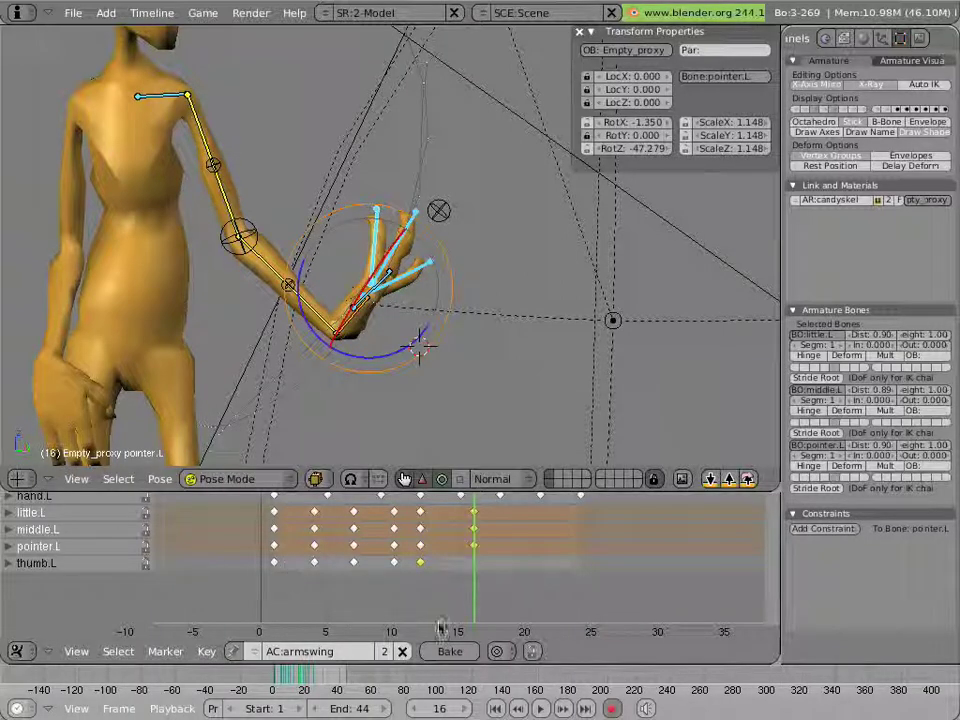
- Rotate the left thumb bone to about -18° X, 18° Y and 34° Z at frame 16
{"action": "right_click", "coordinate": [395, 288]}
{"action": "key", "text": "r"}
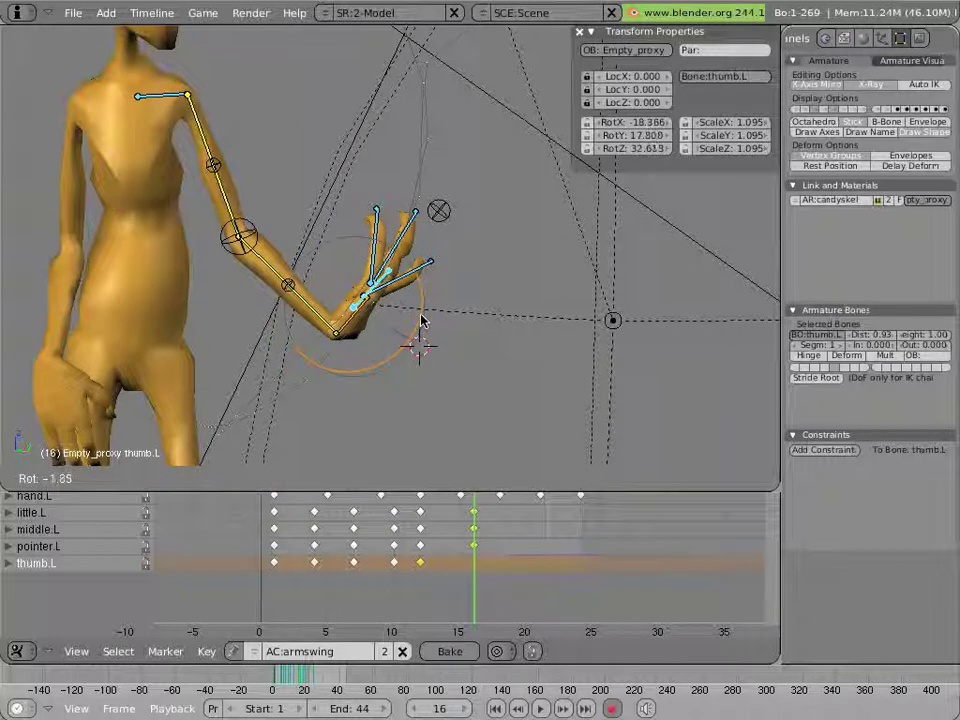
{"action": "left_click", "coordinate": [420, 338]}
- At frame 18, rotate the left middle finger to about -51° and the little finger to about -43° on Z
{"action": "left_click_drag", "start_coordinate": [474, 590], "coordinate": [520, 590]}
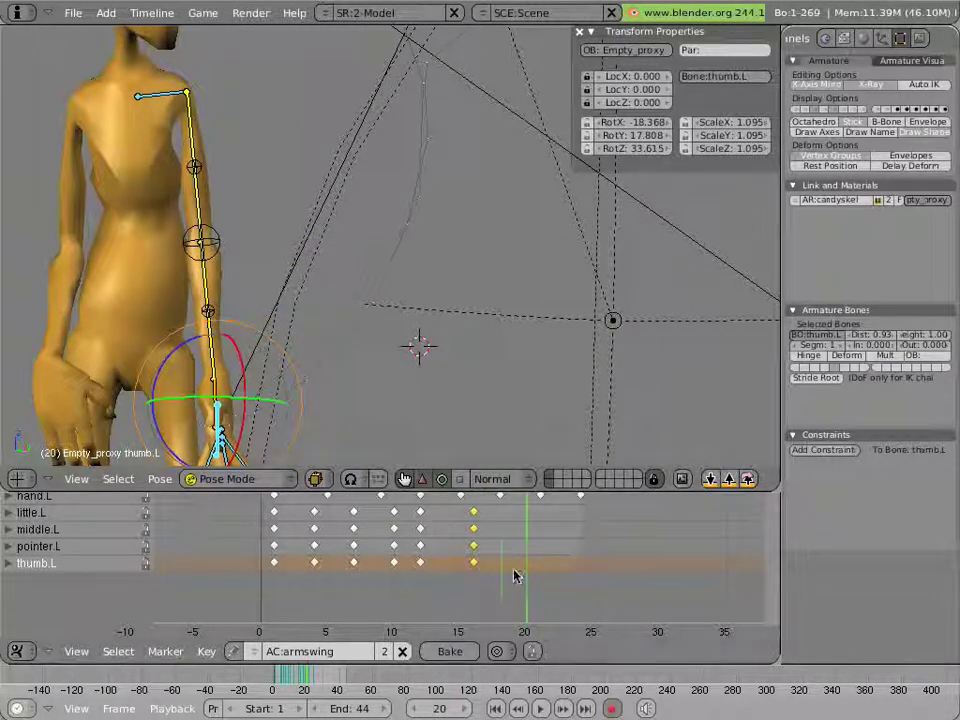
{"action": "left_click", "coordinate": [512, 573]}
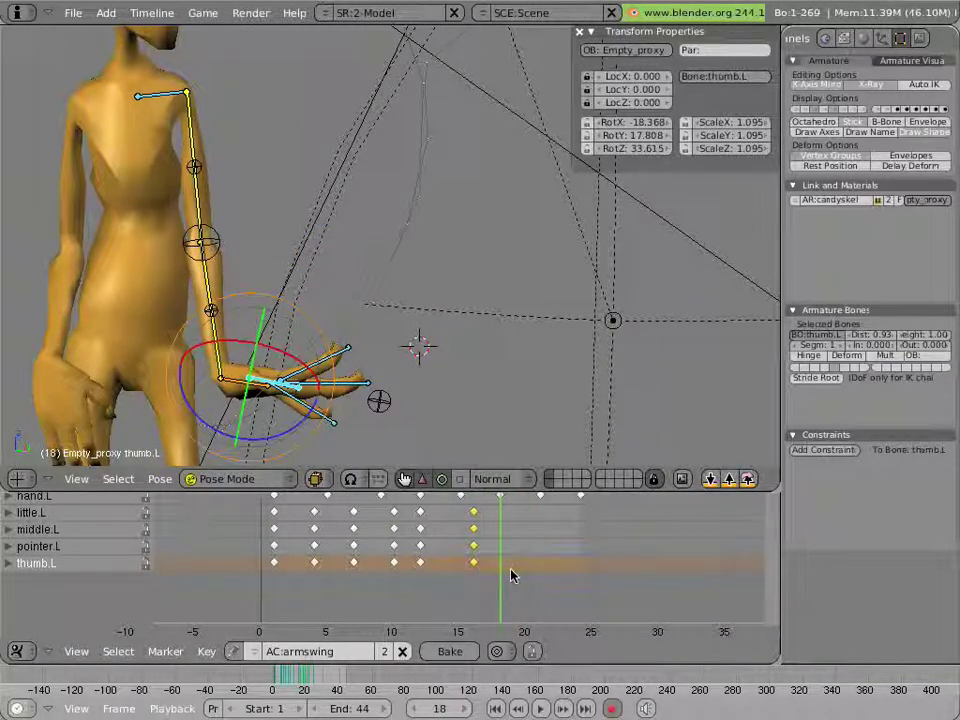
{"action": "right_click", "coordinate": [335, 428]}
{"action": "left_click_drag", "start_coordinate": [316, 447], "coordinate": [327, 410]}
{"action": "right_click", "coordinate": [318, 423]}
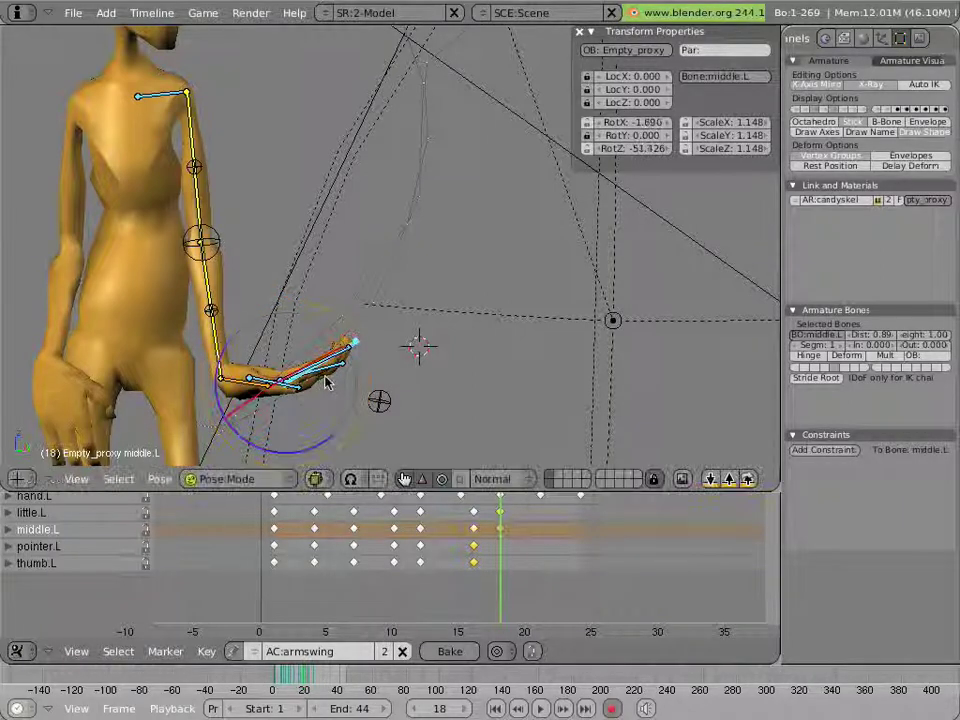
{"action": "right_click", "coordinate": [322, 378]}
{"action": "left_click_drag", "start_coordinate": [300, 455], "coordinate": [294, 418]}
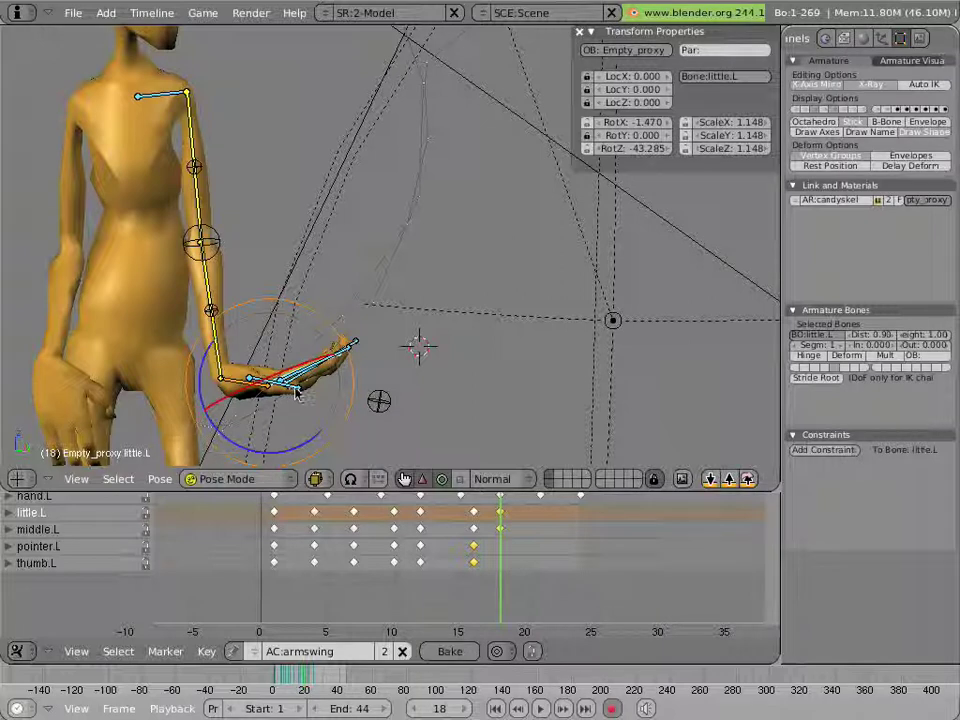
- At frame 18, rotate the left thumb to about -17° X, 19° Y, 37° Z and the pointer finger to about -52° Z
{"action": "right_click", "coordinate": [296, 412]}
{"action": "left_click_drag", "start_coordinate": [302, 428], "coordinate": [304, 420]}
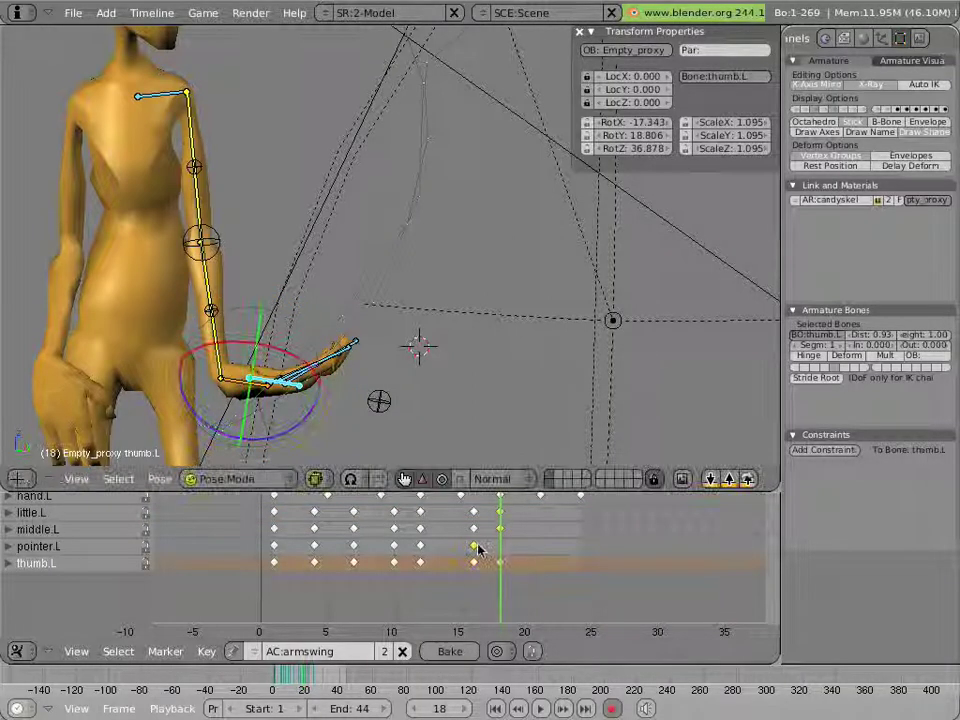
{"action": "right_click", "coordinate": [318, 378]}
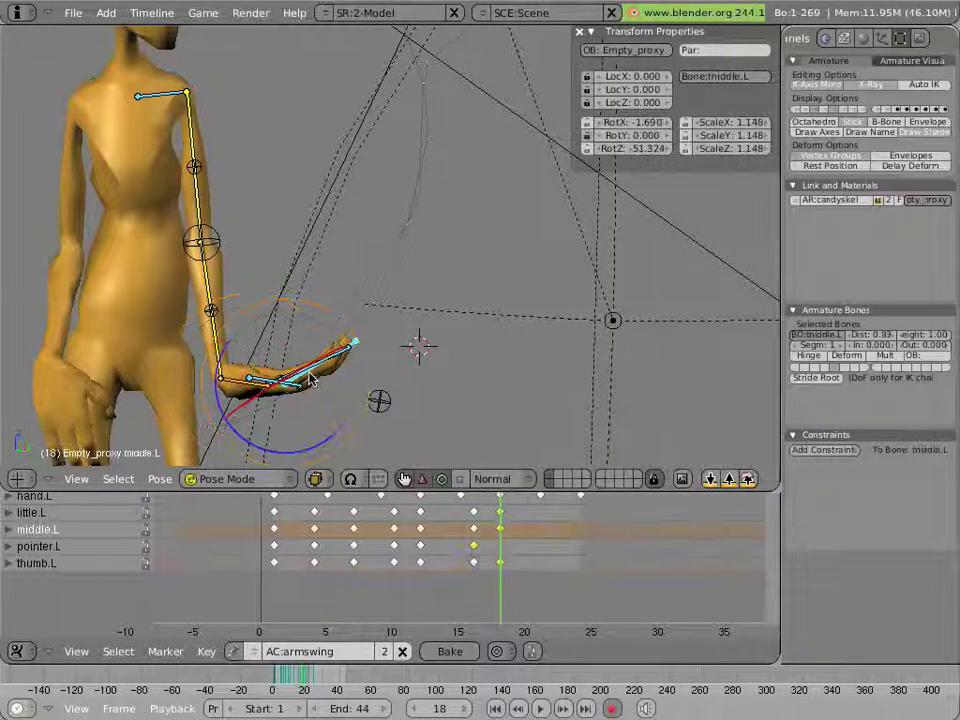
{"action": "left_click", "coordinate": [126, 548]}
{"action": "left_click_drag", "start_coordinate": [298, 451], "coordinate": [306, 444]}
- At frame 20, rotate the three left finger bones together, bringing the pointer finger to about -70° on Z
{"action": "left_click_drag", "start_coordinate": [515, 568], "coordinate": [527, 566]}
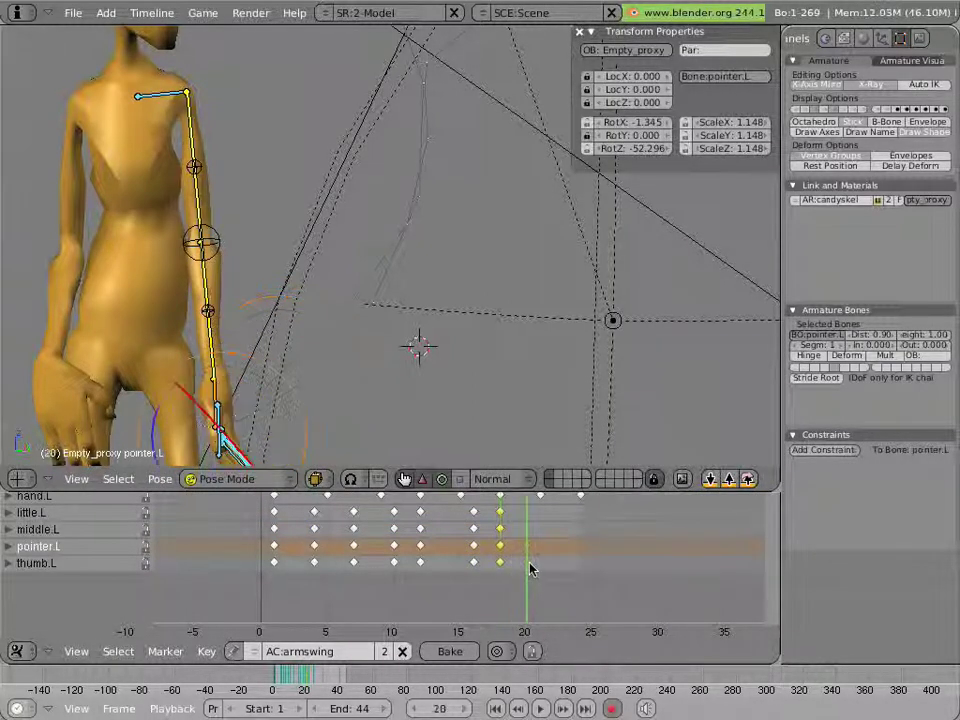
{"action": "middle_click_drag", "start_coordinate": [328, 412], "coordinate": [313, 374], "text": "shift"}
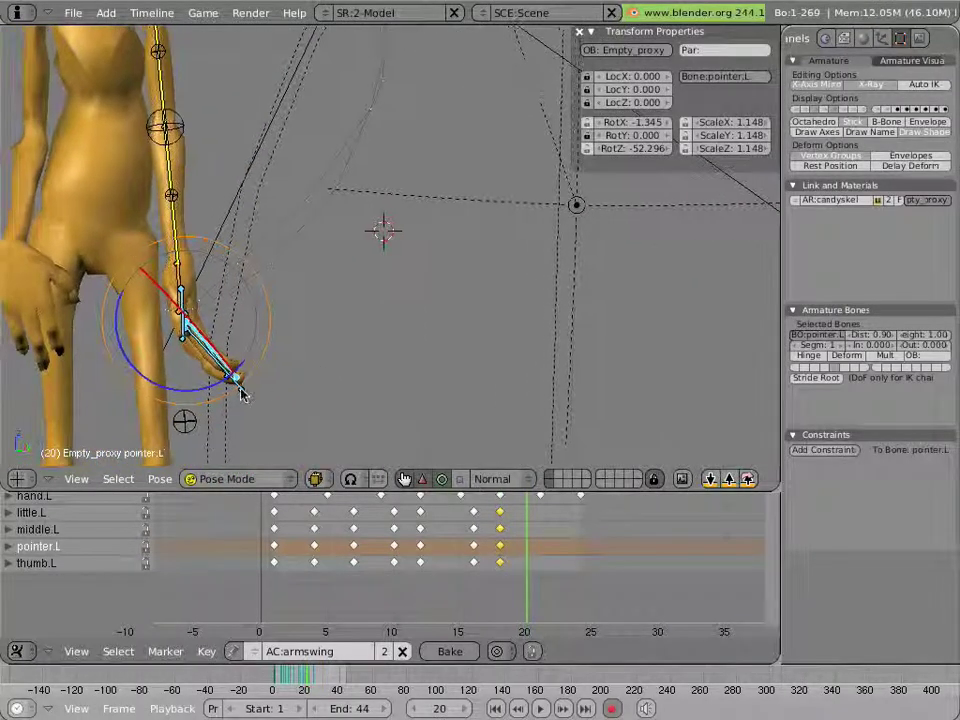
{"action": "right_click", "coordinate": [232, 380]}
{"action": "right_click", "coordinate": [235, 379], "text": "shift"}
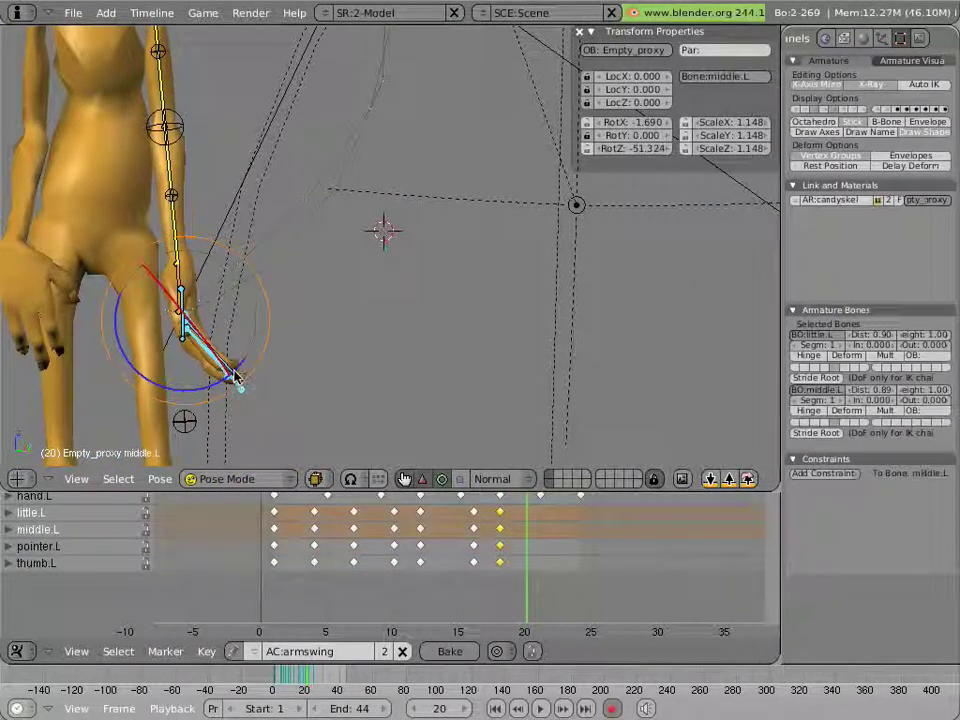
{"action": "right_click", "coordinate": [236, 379], "text": "shift"}
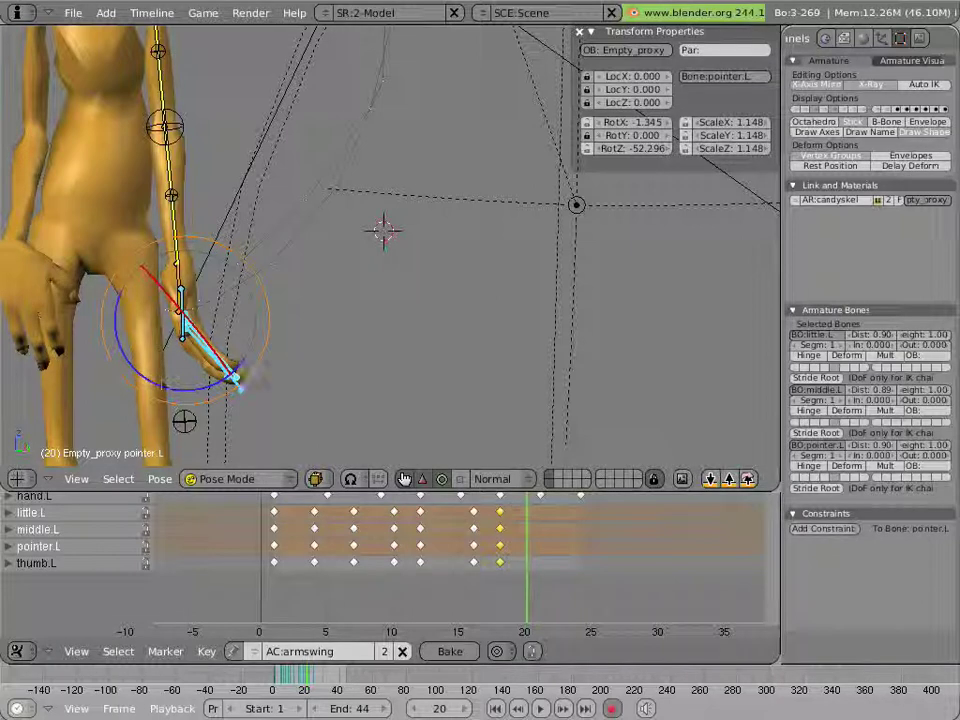
{"action": "key", "text": "r"}
{"action": "left_click", "coordinate": [185, 352]}
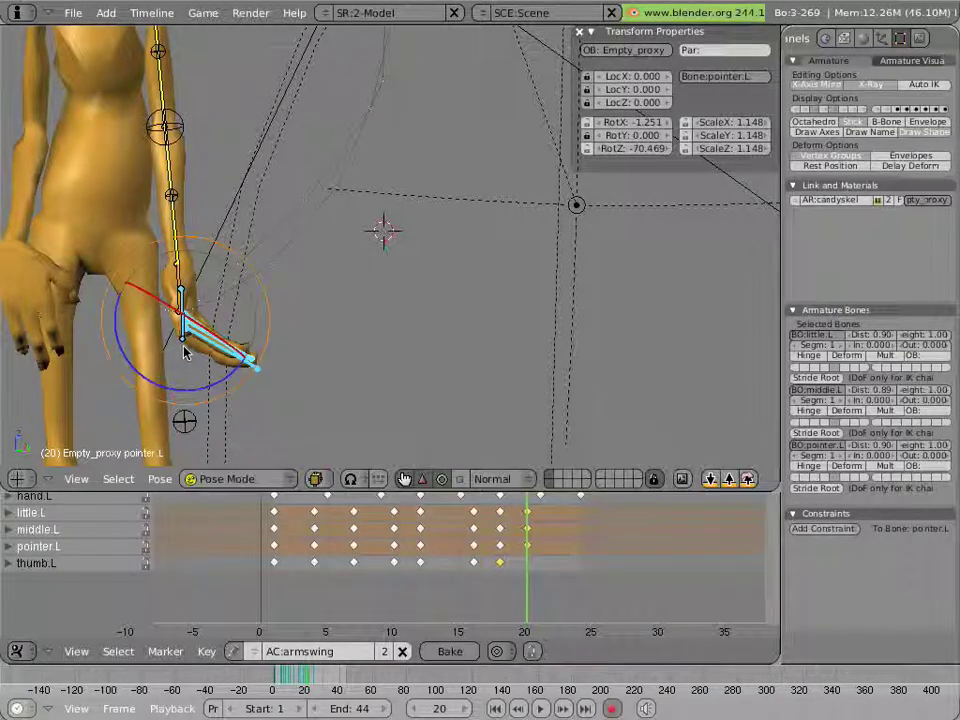
- Rotate the left thumb bone to about -15° X, 21° Y and 43° Z at frame 20
{"action": "right_click", "coordinate": [178, 364]}
{"action": "key", "text": "r"}
{"action": "left_click", "coordinate": [178, 364]}
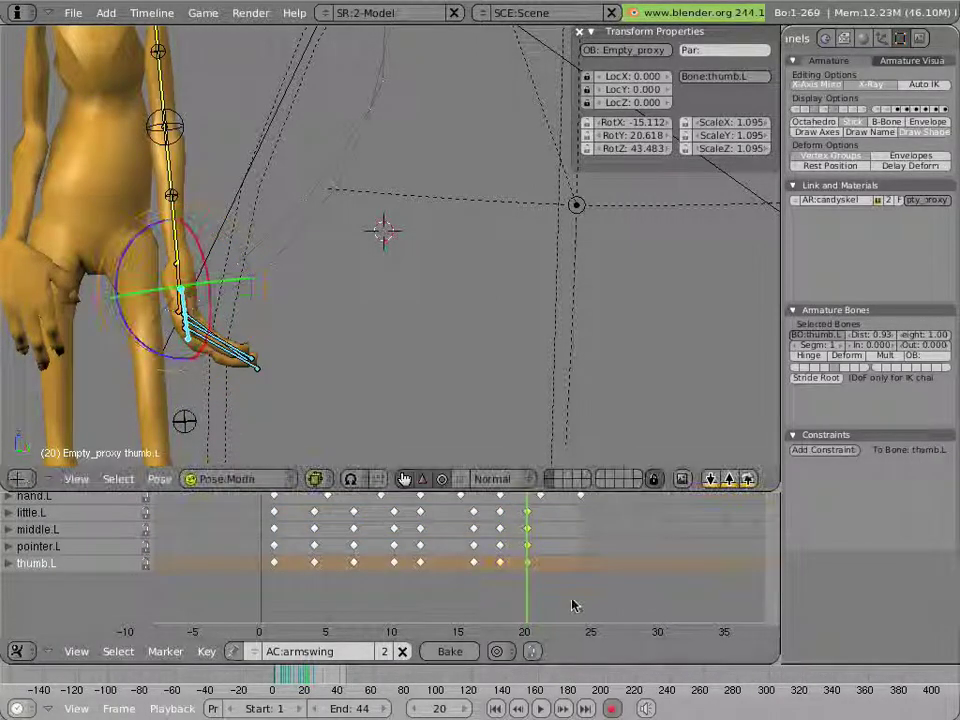
- At frame 22, swing the three left finger bones inward, bringing the little finger to about 2° on Z
{"action": "left_click", "coordinate": [555, 602]}
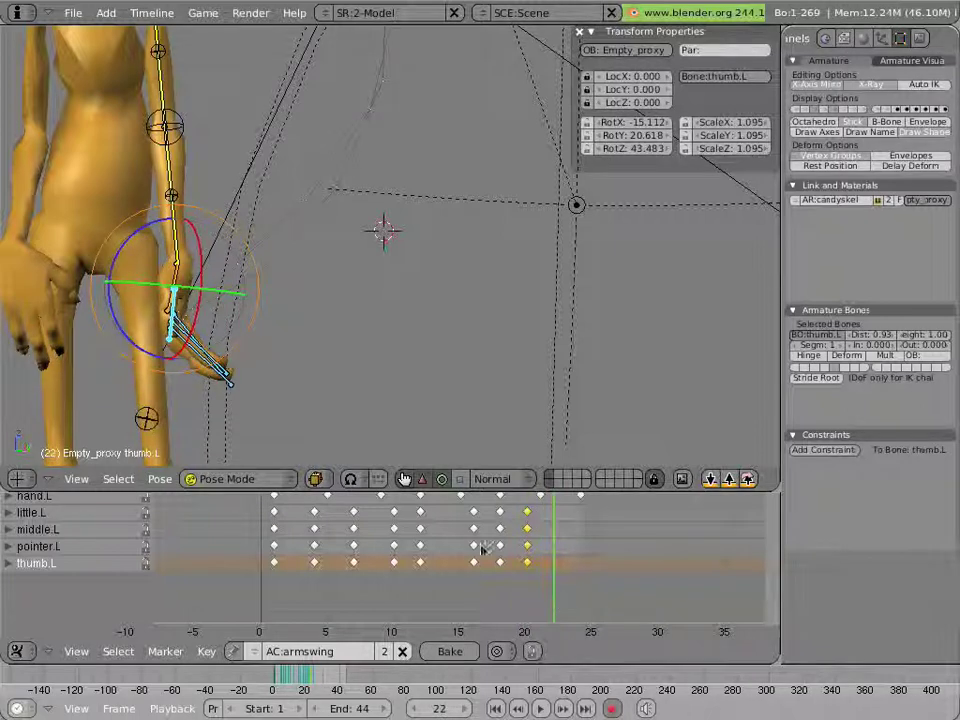
{"action": "right_click", "coordinate": [226, 380]}
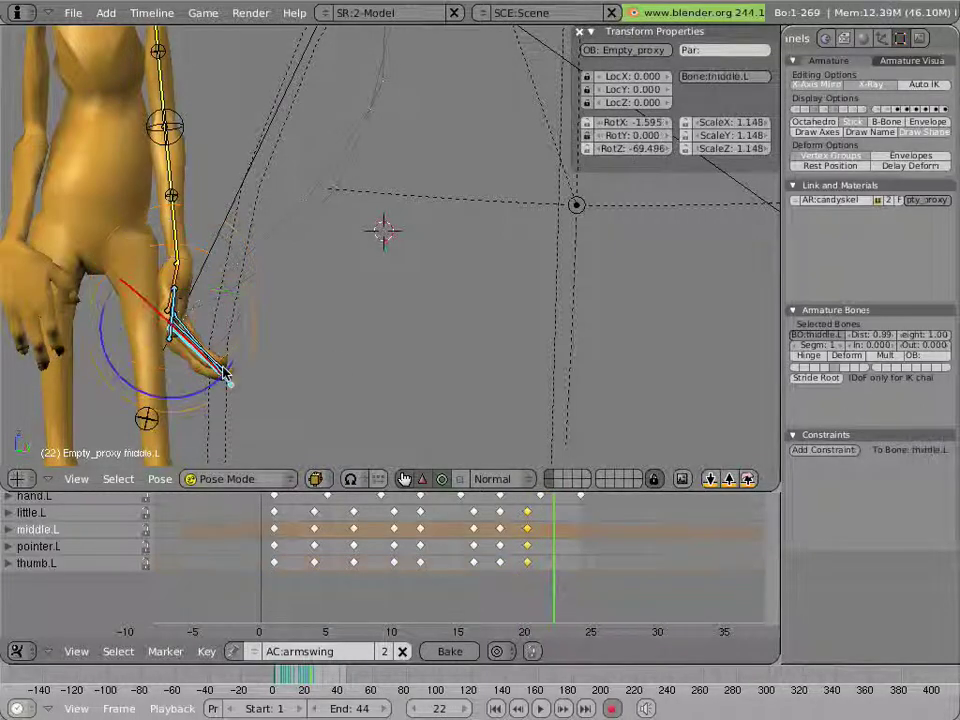
{"action": "right_click", "coordinate": [223, 378], "text": "shift"}
{"action": "right_click", "coordinate": [223, 379], "text": "shift"}
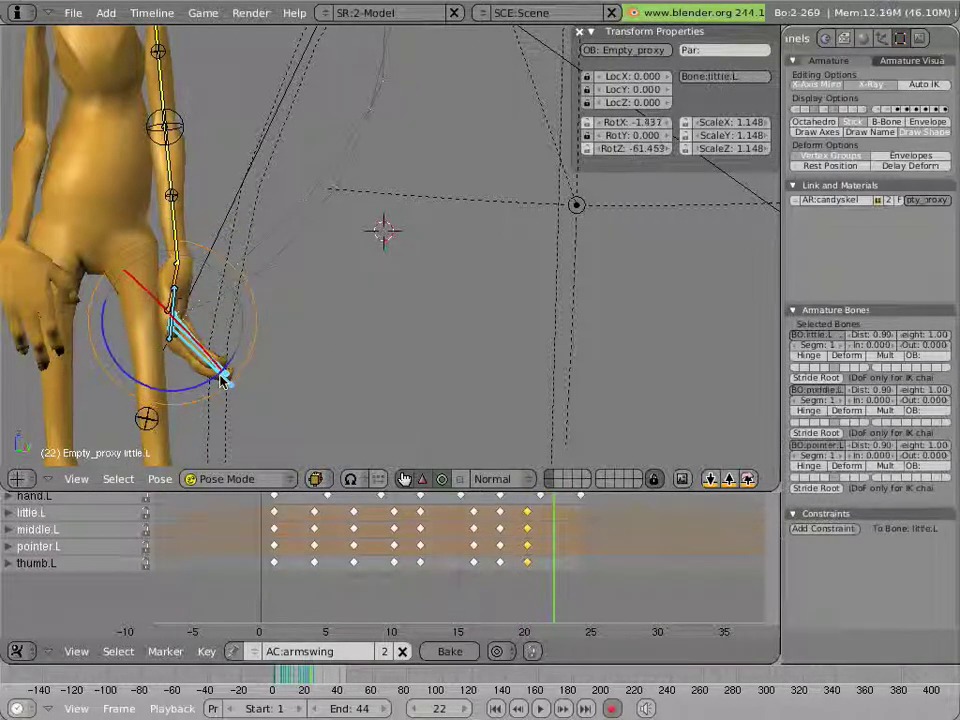
{"action": "left_click_drag", "start_coordinate": [201, 388], "coordinate": [119, 403]}
{"action": "left_click", "coordinate": [117, 401]}
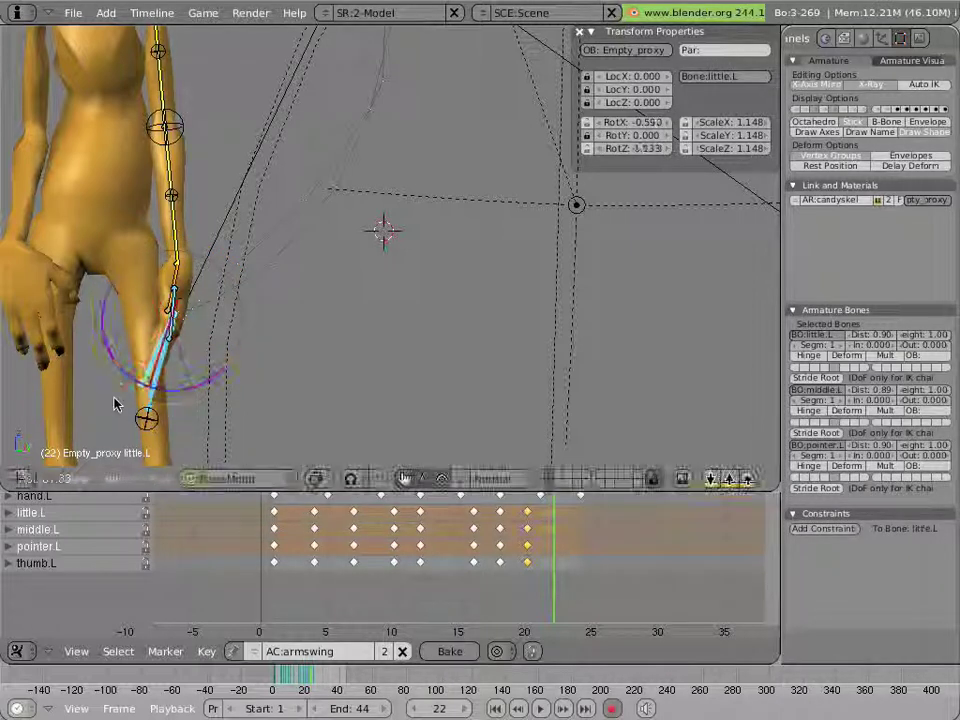
- Scale the three left finger bones to about 0.93 and curl them further at frame 22, with the little finger at about 25° Z
{"action": "key", "text": "s"}
{"action": "right_click", "coordinate": [123, 382]}
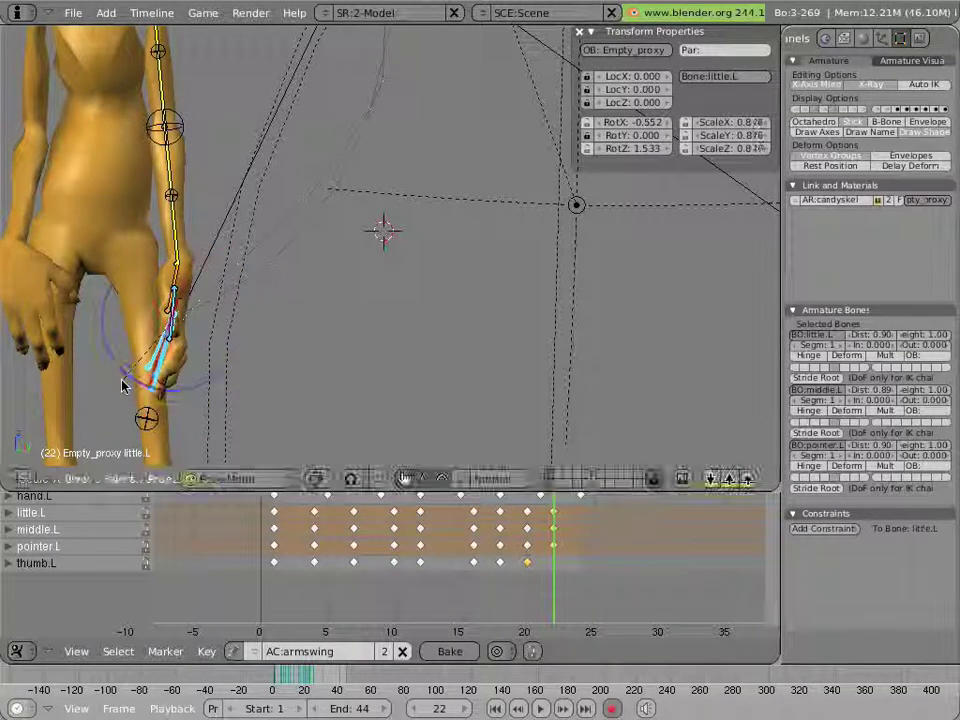
{"action": "key", "text": "s"}
{"action": "left_click", "coordinate": [178, 397]}
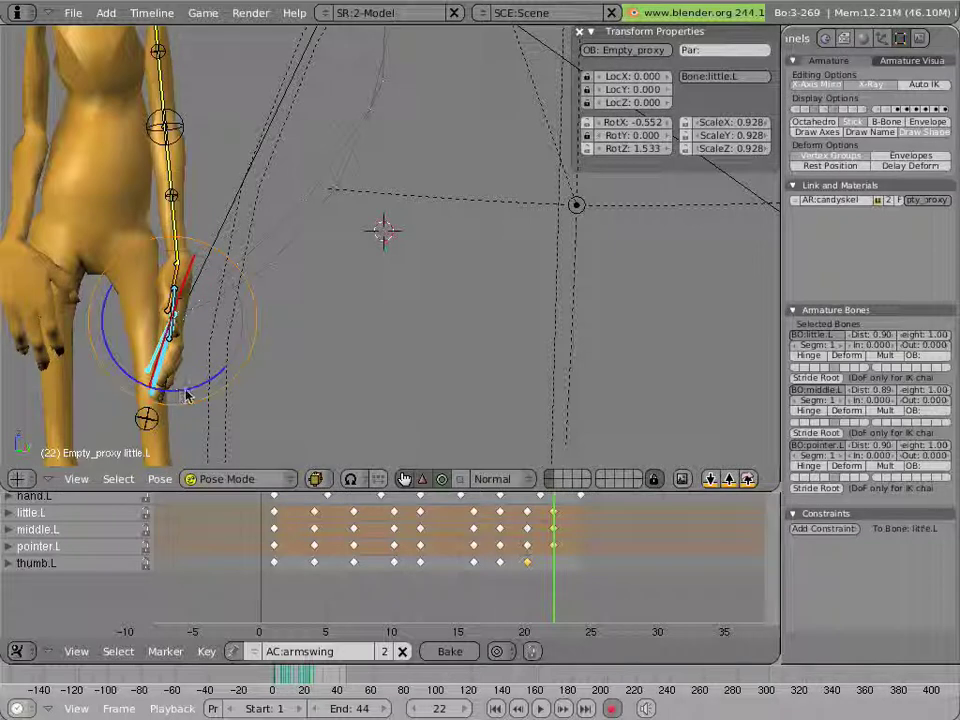
{"action": "key", "text": "r"}
{"action": "left_click", "coordinate": [157, 397]}
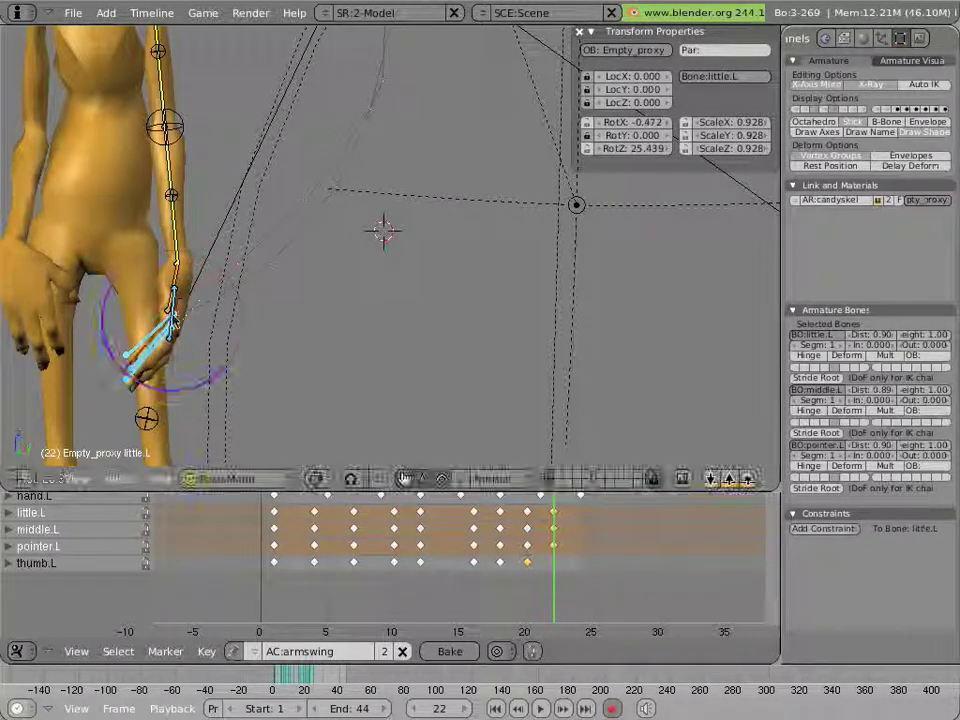
- Rotate the left thumb bone to about -20° X, 16° Y and 28° Z at frame 22
{"action": "right_click", "coordinate": [190, 326]}
{"action": "key", "text": "r"}
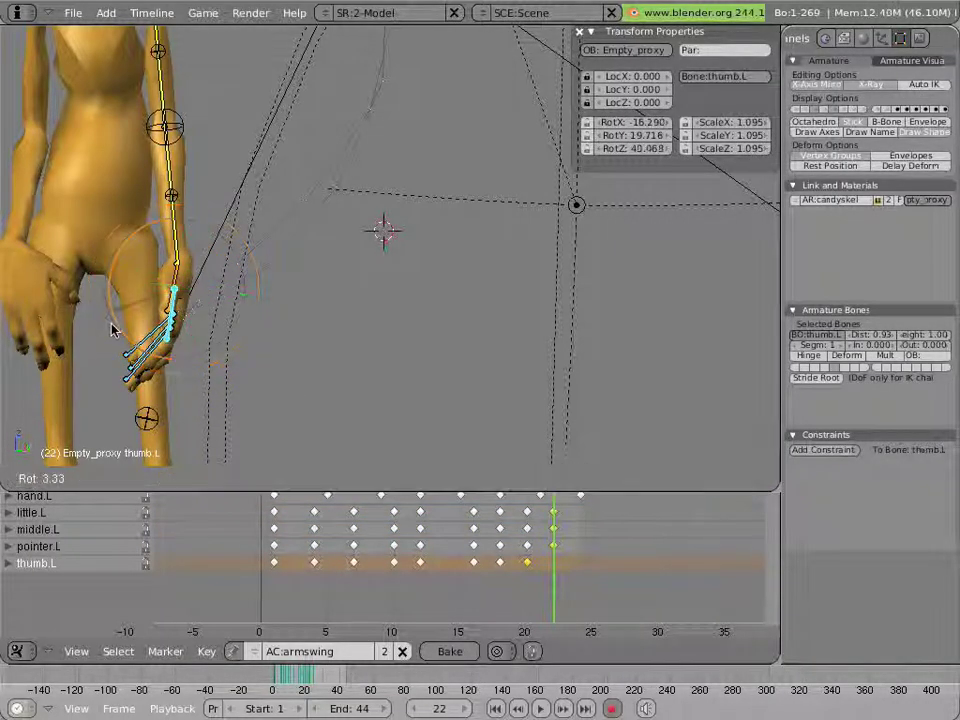
{"action": "left_click", "coordinate": [94, 336]}
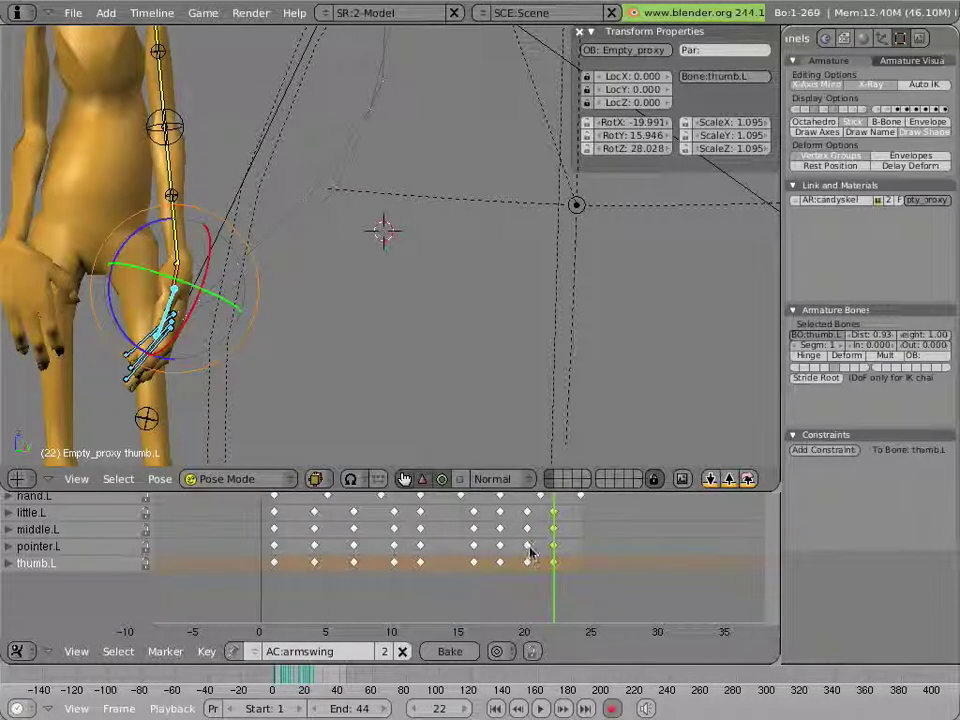
- At frame 25, rotate the three left finger bones together, bringing the middle finger to about 9° on Z
{"action": "left_click_drag", "start_coordinate": [561, 555], "coordinate": [594, 553]}
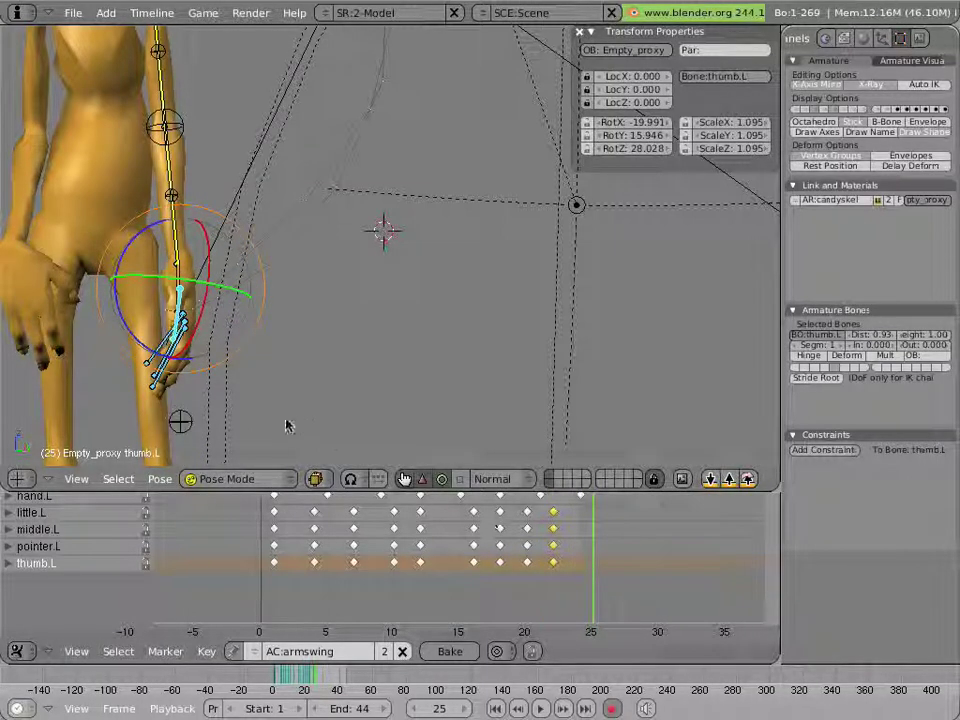
{"action": "right_click", "coordinate": [155, 368]}
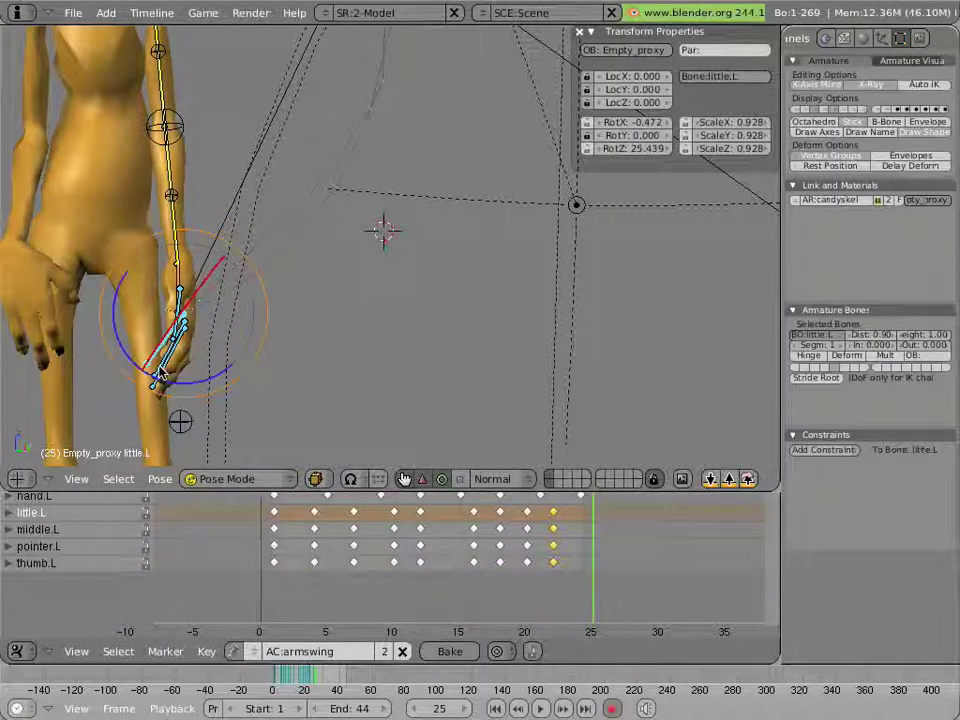
{"action": "right_click", "coordinate": [161, 375], "text": "shift"}
{"action": "right_click", "coordinate": [165, 378], "text": "shift"}
{"action": "key", "text": "r"}
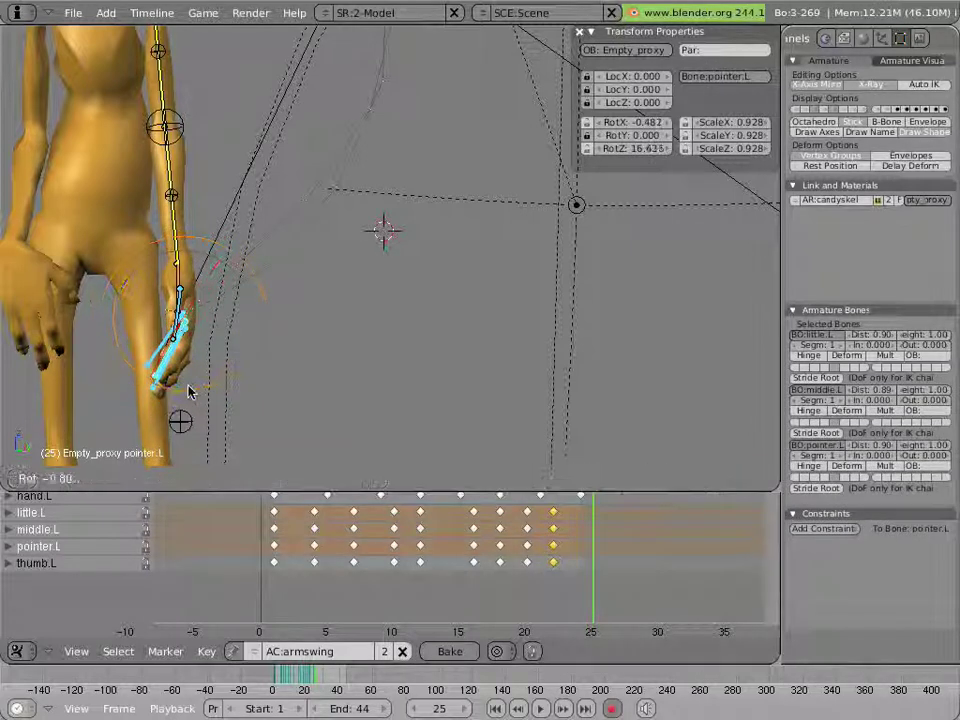
{"action": "left_click", "coordinate": [194, 388]}
{"action": "right_click", "coordinate": [195, 385]}
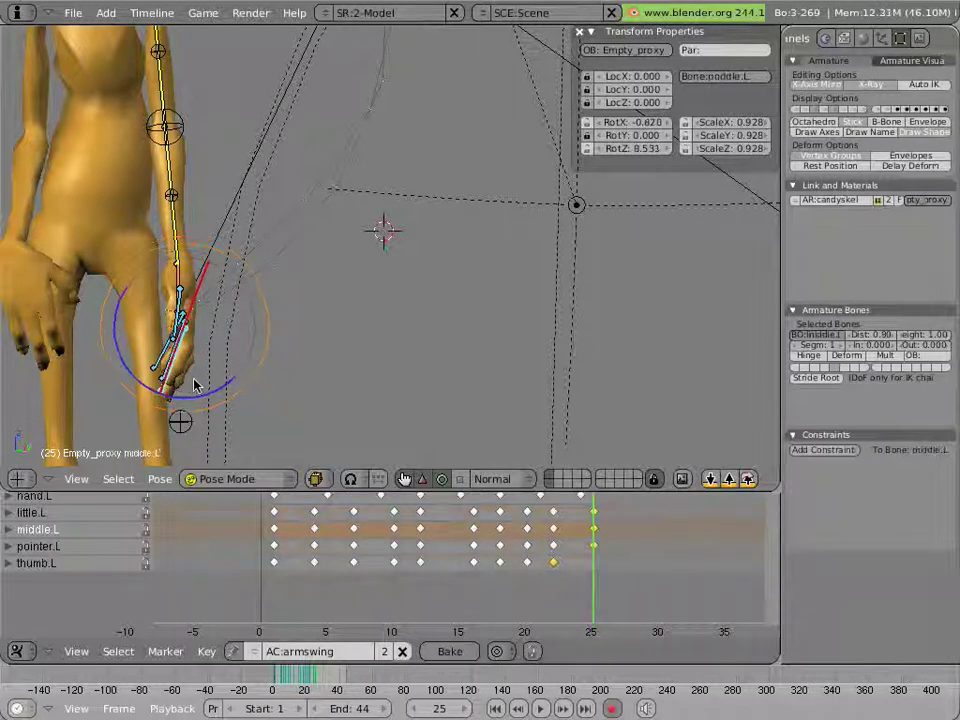
- Rotate the left middle finger bone alone to about -0.4° on Z at frame 25
{"action": "key", "text": "r"}
{"action": "left_click", "coordinate": [209, 393]}
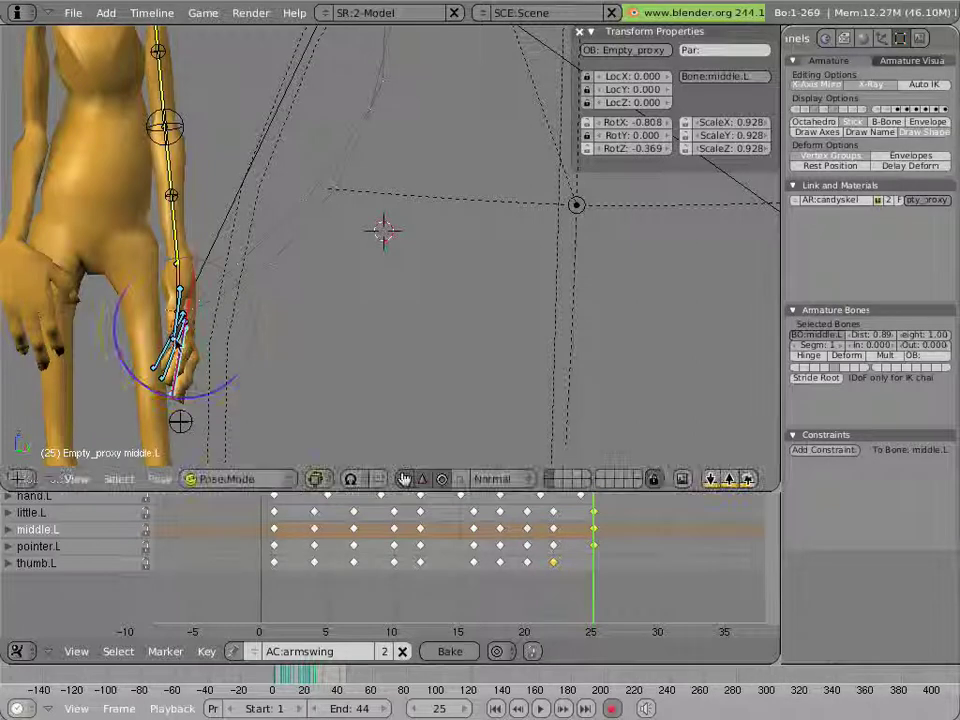
{"action": "right_click", "coordinate": [155, 368]}
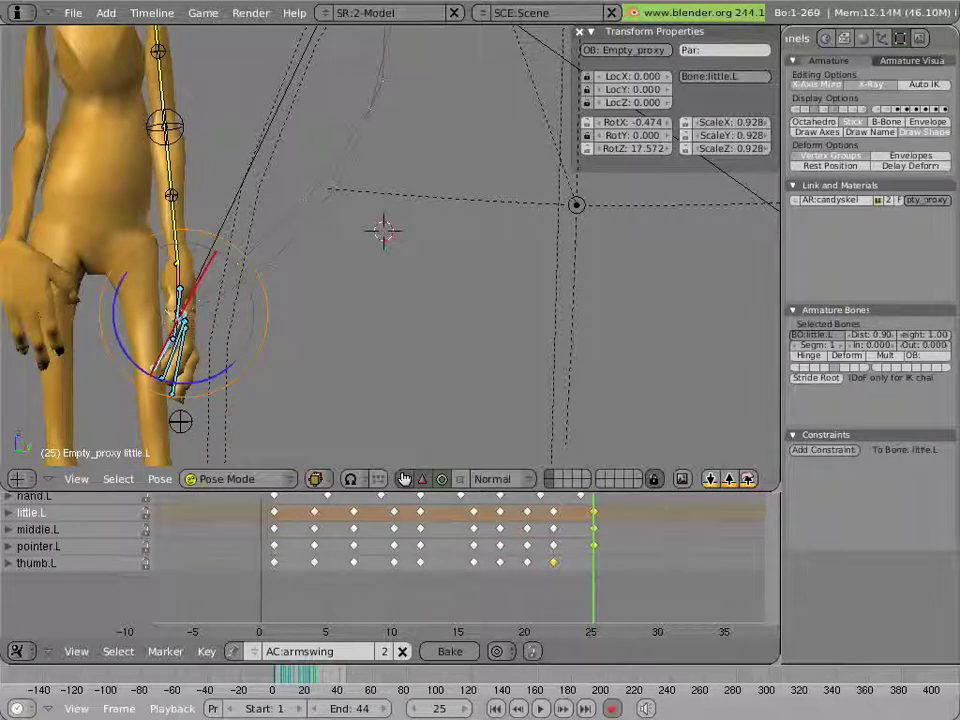
{"action": "right_click", "coordinate": [182, 311]}
{"action": "right_click", "coordinate": [183, 314]}
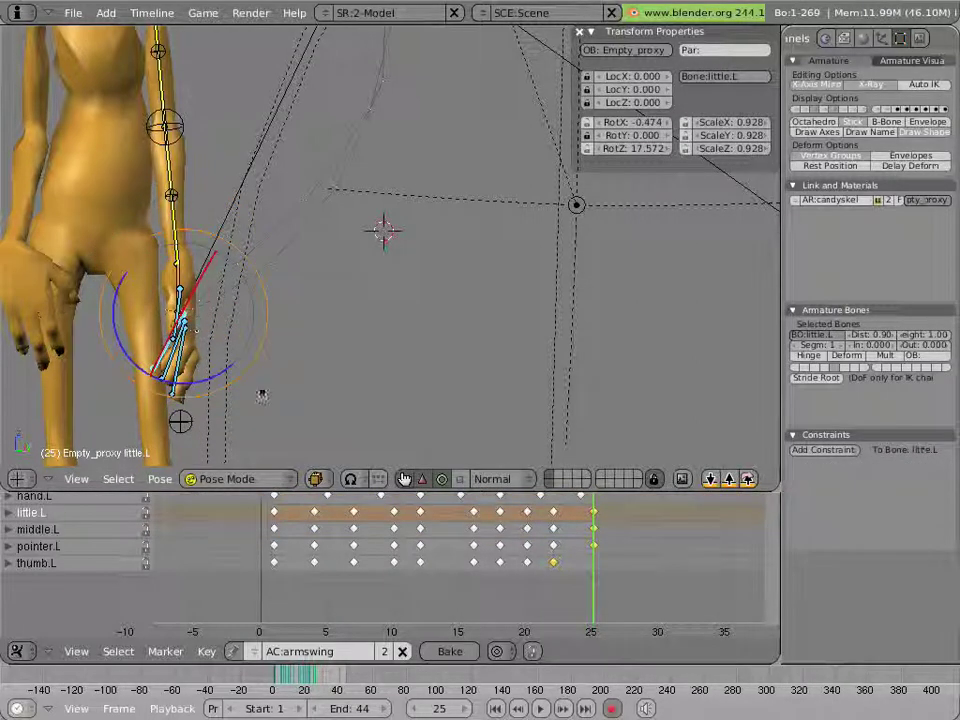
- Play back the arm swing from frame 3 with the whole figure in view to review the finger motion
{"action": "left_click_drag", "start_coordinate": [470, 540], "coordinate": [290, 525]}
{"action": "scroll", "coordinate": [437, 320], "scroll_direction": "down", "scroll_amount": 4}
{"action": "middle_click_drag", "start_coordinate": [411, 272], "coordinate": [401, 327], "text": "shift"}
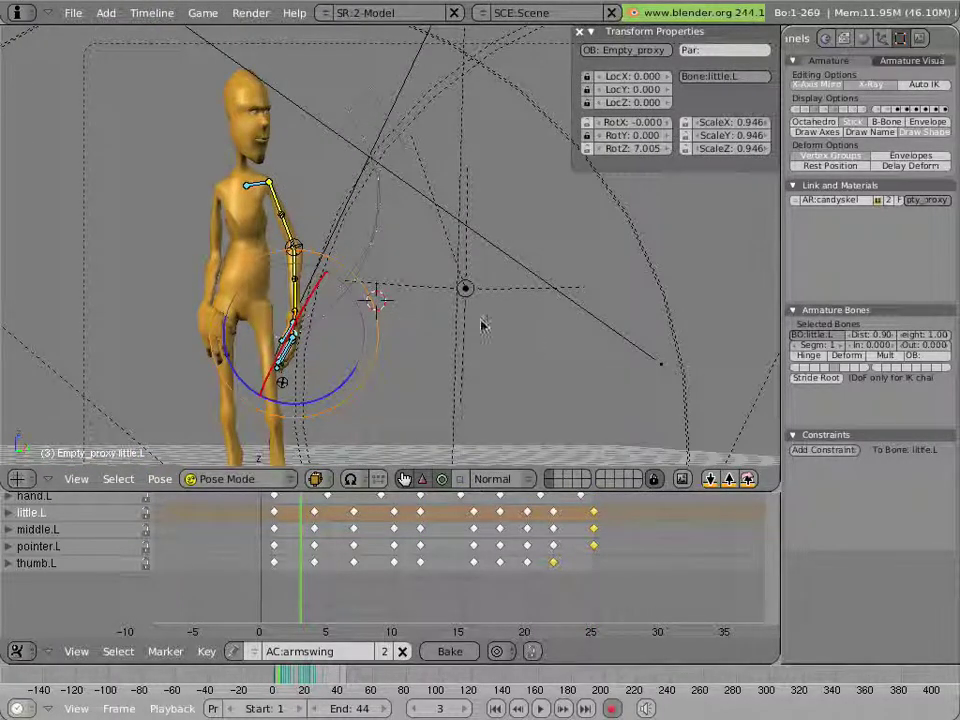
{"action": "key", "text": "alt+a"}
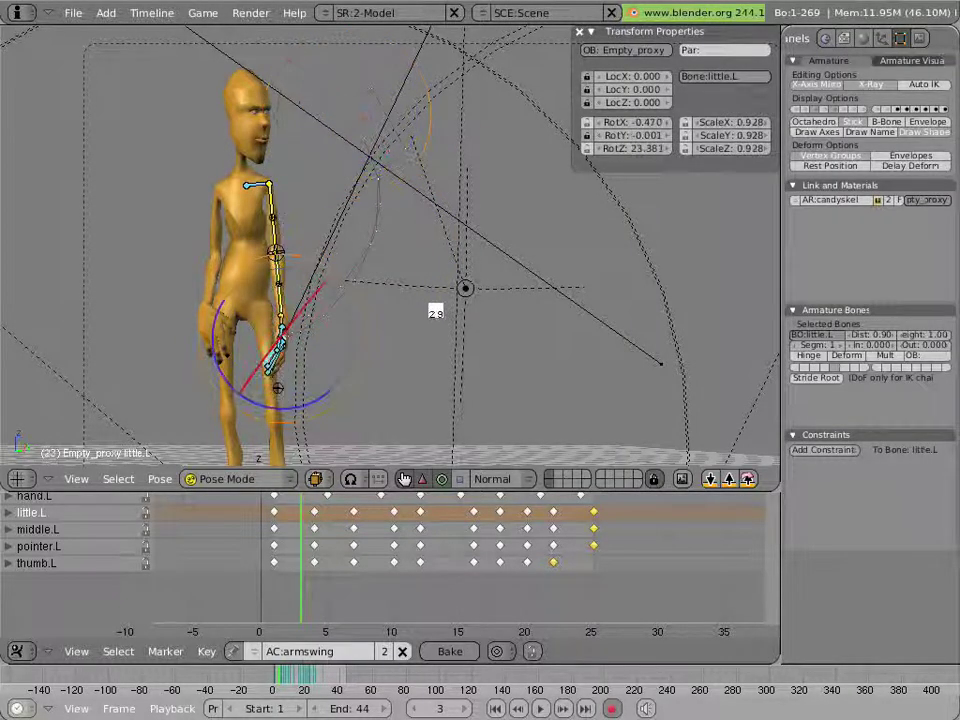
{"action": "key", "text": "Escape"}
{"action": "key", "text": "alt+a"}
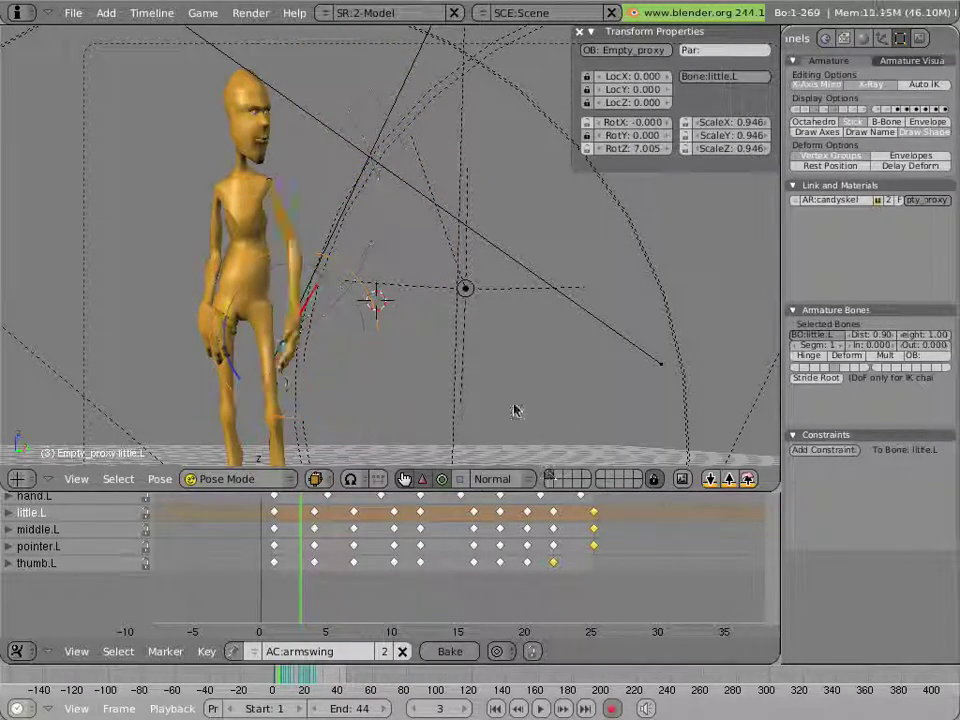
{"action": "key", "text": "Escape"}
{"action": "key", "text": "alt+a"}
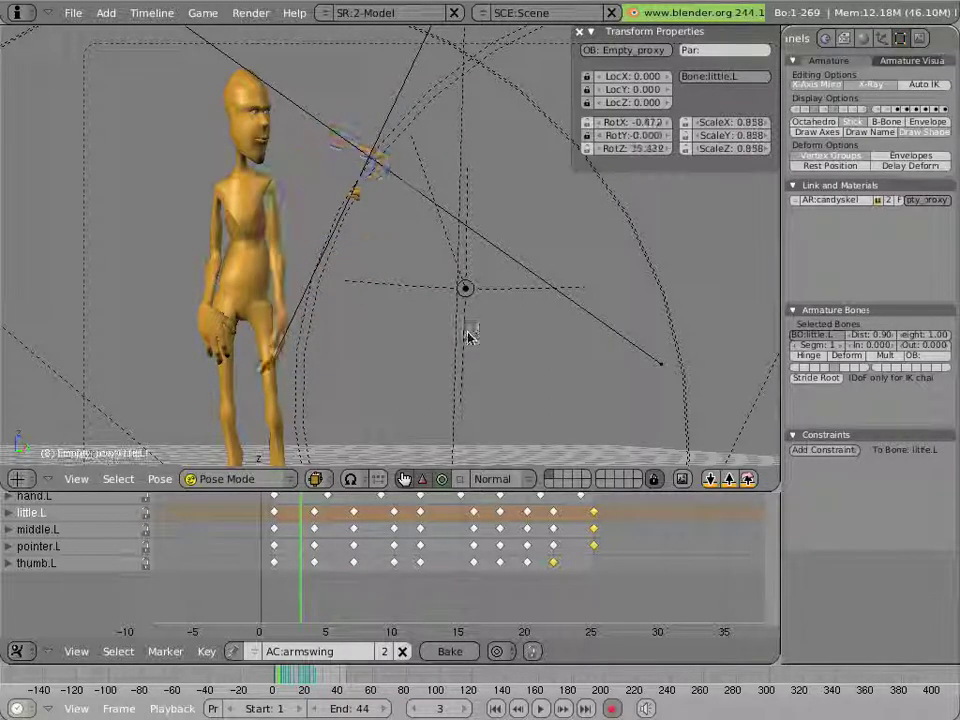
{"action": "key", "text": "Escape"}
- Shift the finger and thumb keyframes at frame 10 one frame later, to frame 11
{"action": "left_click_drag", "start_coordinate": [323, 540], "coordinate": [411, 550]}
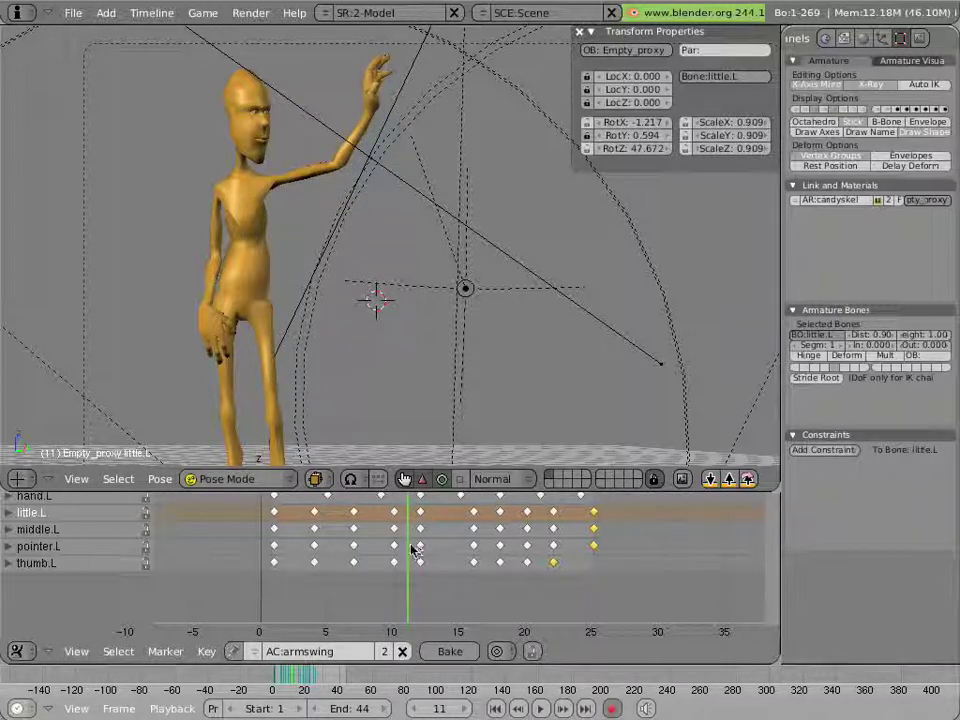
{"action": "right_click", "coordinate": [396, 566]}
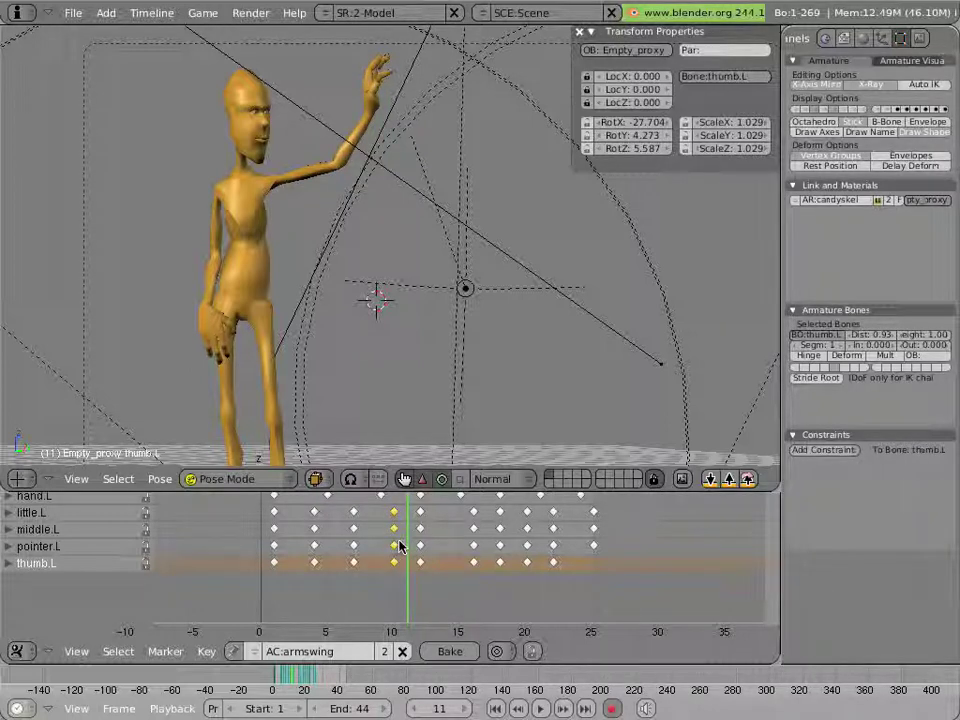
{"action": "key", "text": "g"}
{"action": "left_click", "coordinate": [408, 546]}
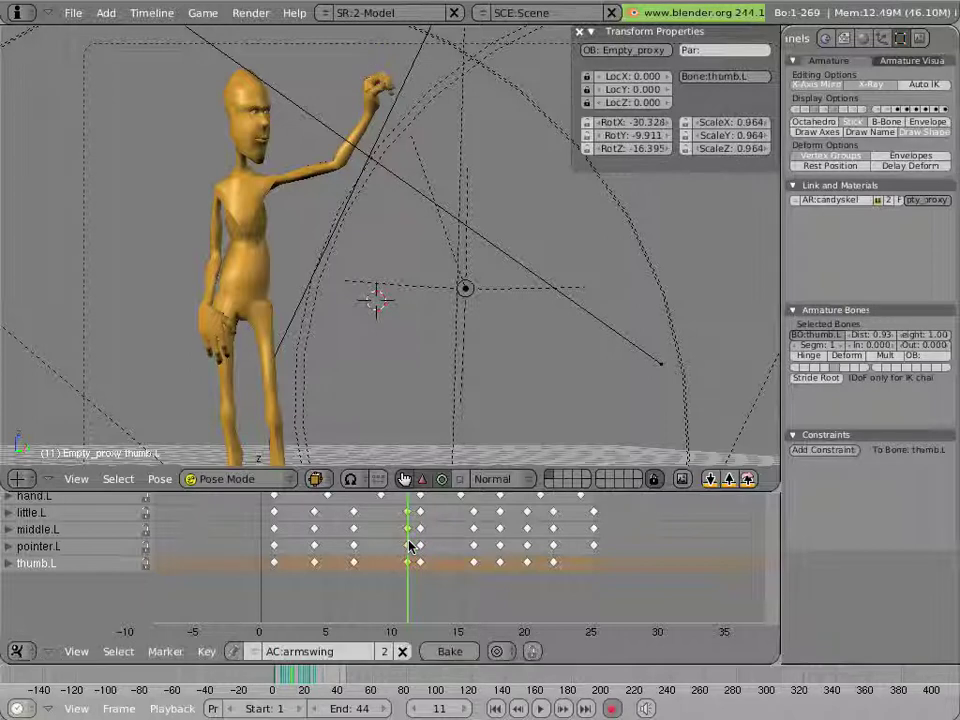
- Shift the finger and thumb keyframes at frame 12 to frame 13 and scrub past them
{"action": "left_click", "coordinate": [420, 558]}
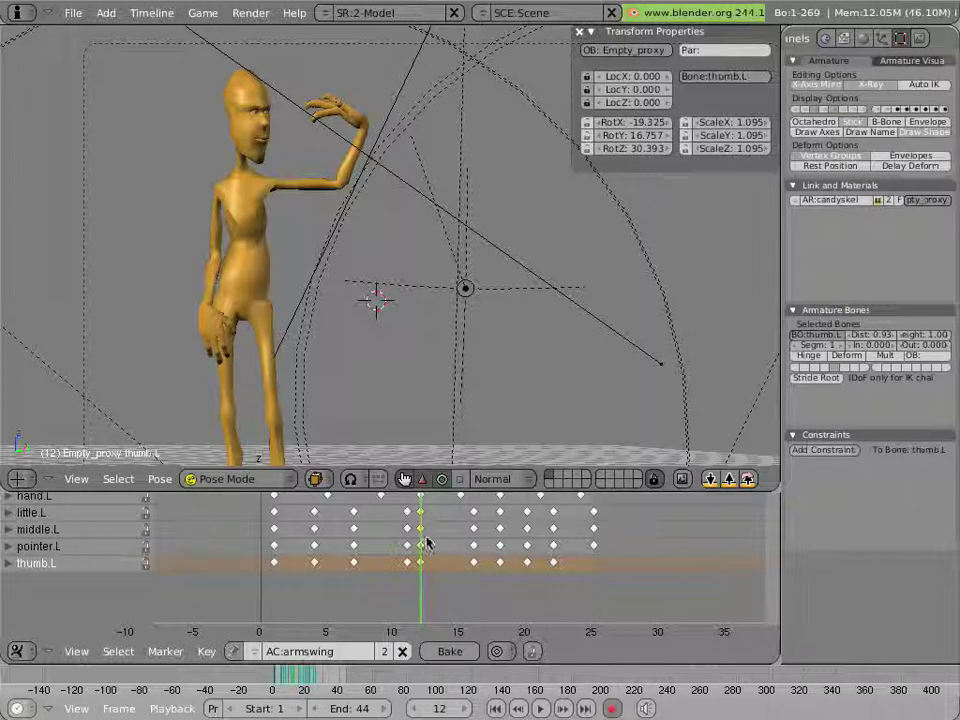
{"action": "key", "text": "shift+d"}
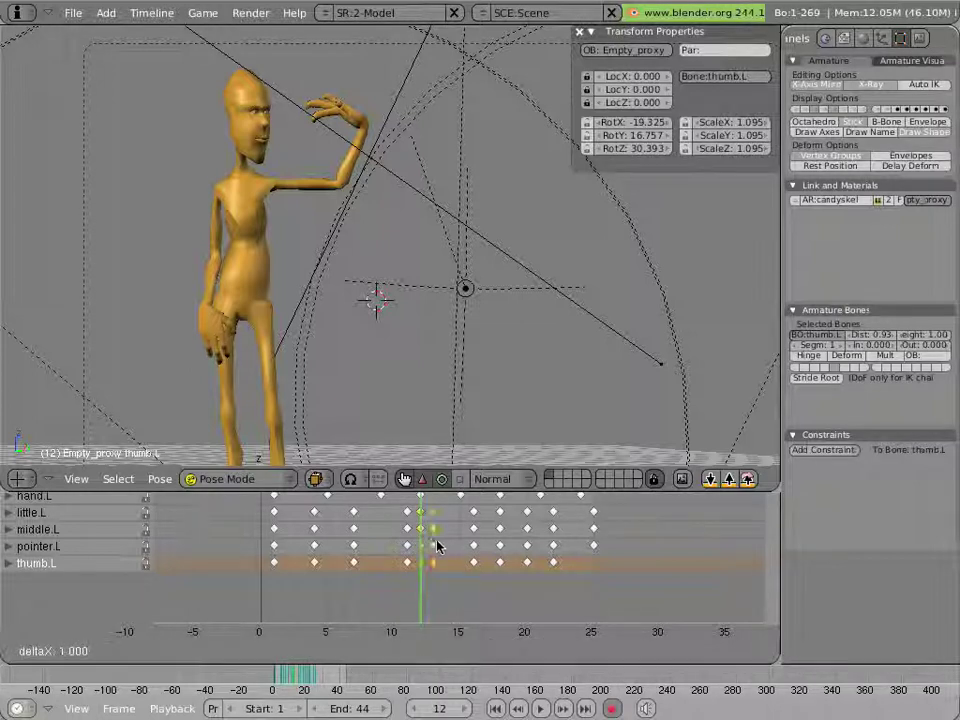
{"action": "left_click", "coordinate": [440, 546]}
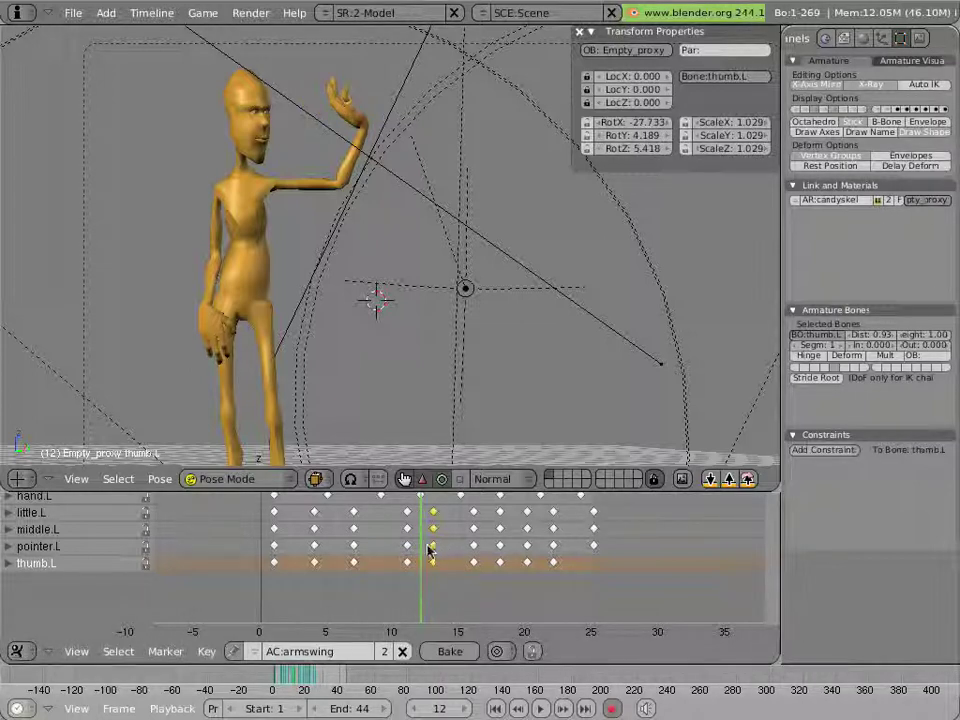
{"action": "left_click_drag", "start_coordinate": [428, 550], "coordinate": [462, 548]}
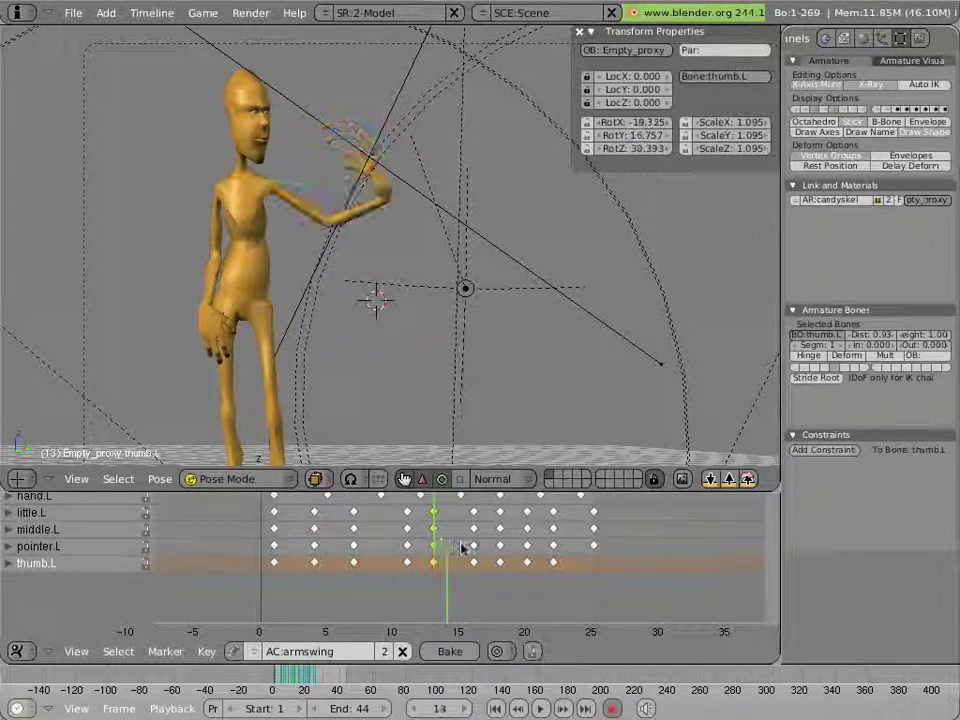
- Play back the retimed arm swing from frame 1 to review the finger drag
{"action": "key", "text": "shift+Left"}
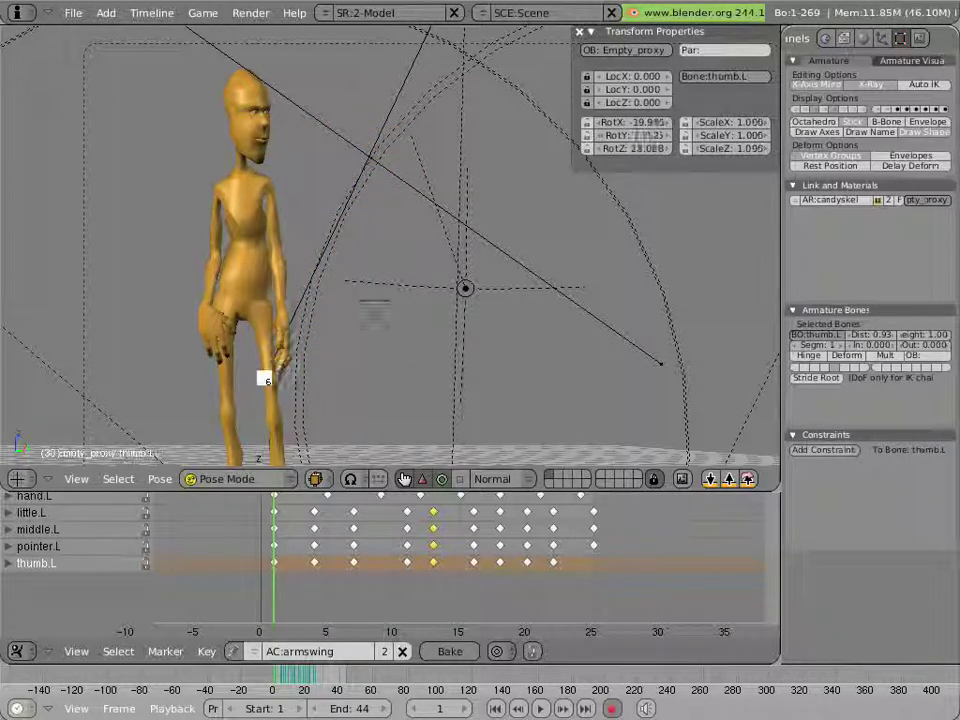
{"action": "key", "text": "Escape"}
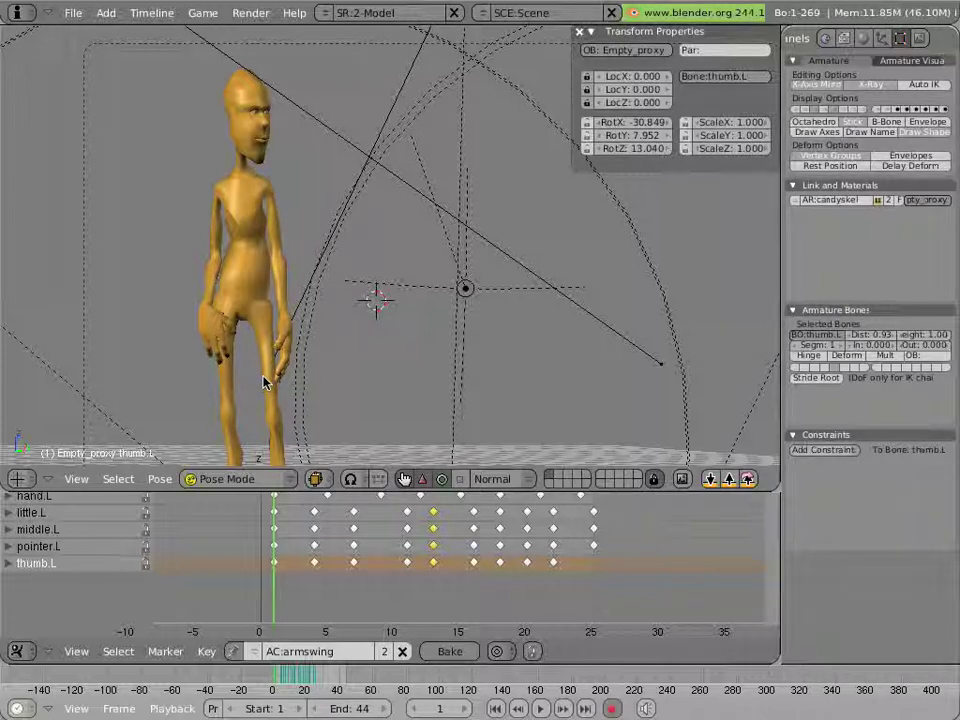
{"action": "key", "text": "alt+a"}
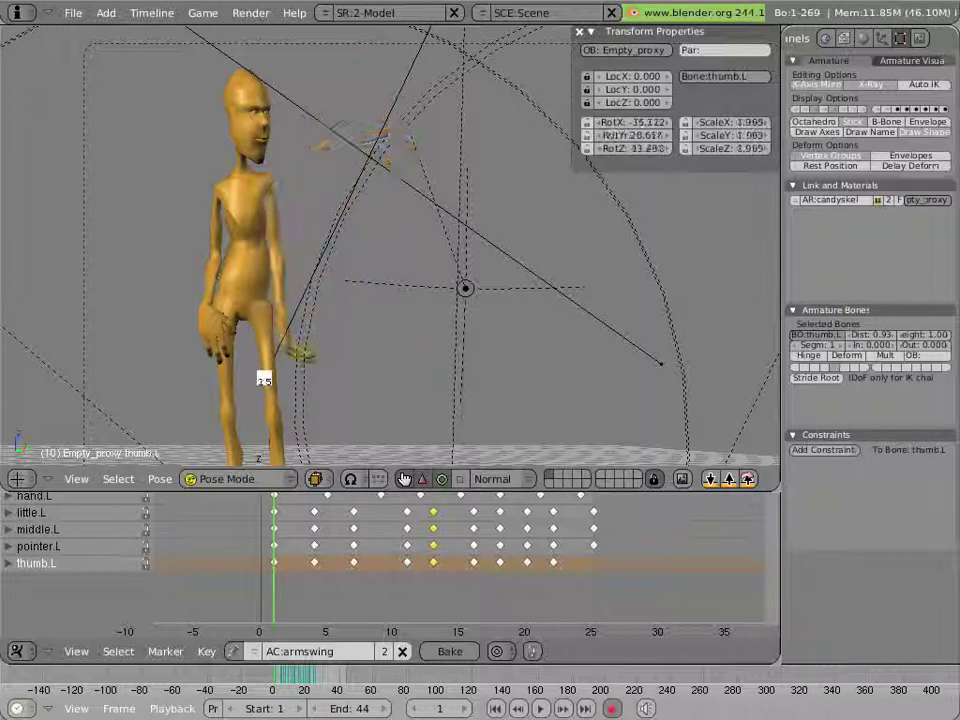
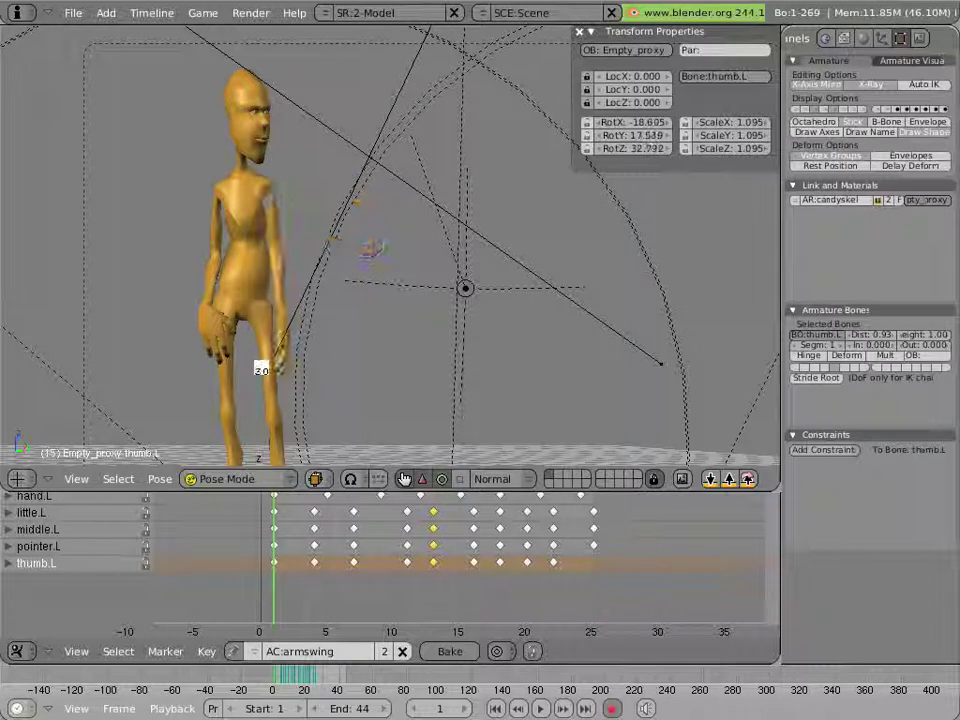
{"action": "key", "text": "Escape"}
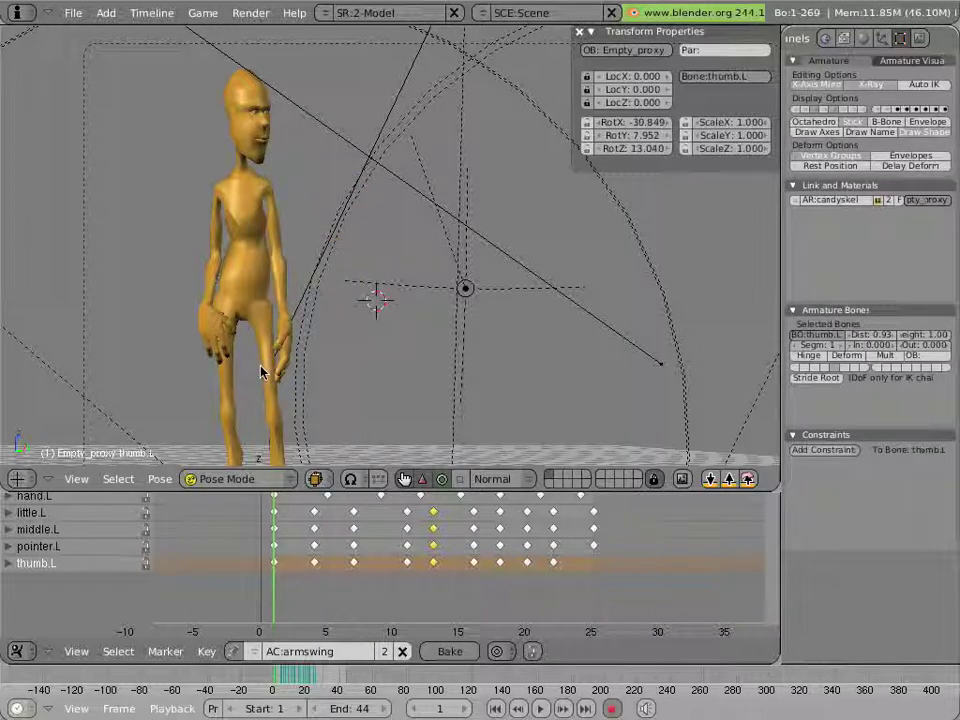
- Show the armature's layer again and hide the finger bones, leaving the left arm's bend and stretch controls displayed
{"action": "left_click", "coordinate": [552, 485], "text": "shift"}
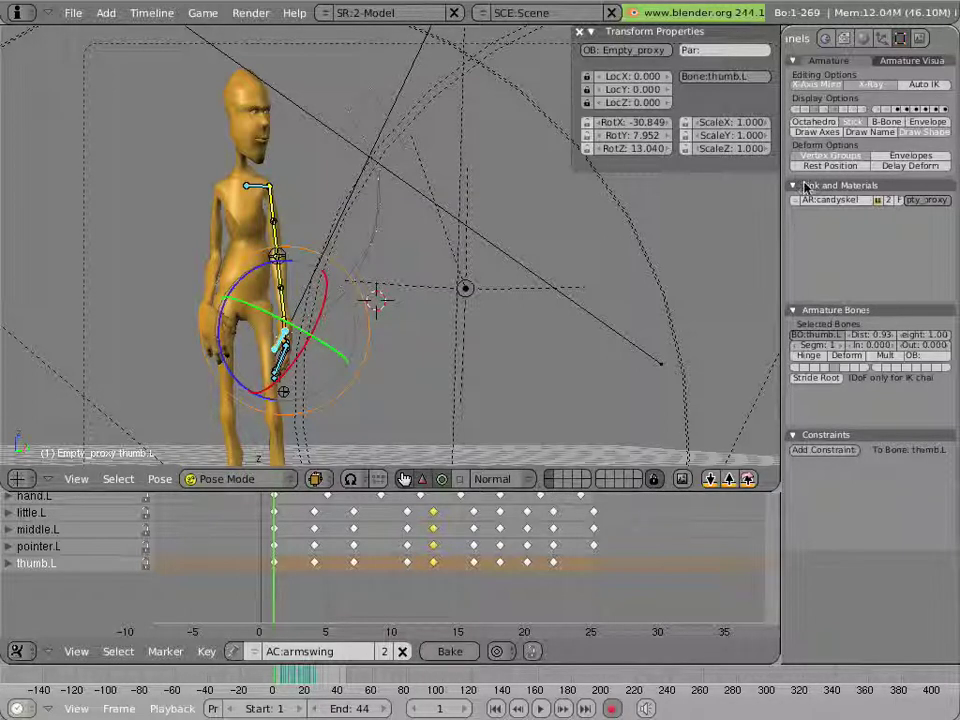
{"action": "left_click", "coordinate": [836, 110]}
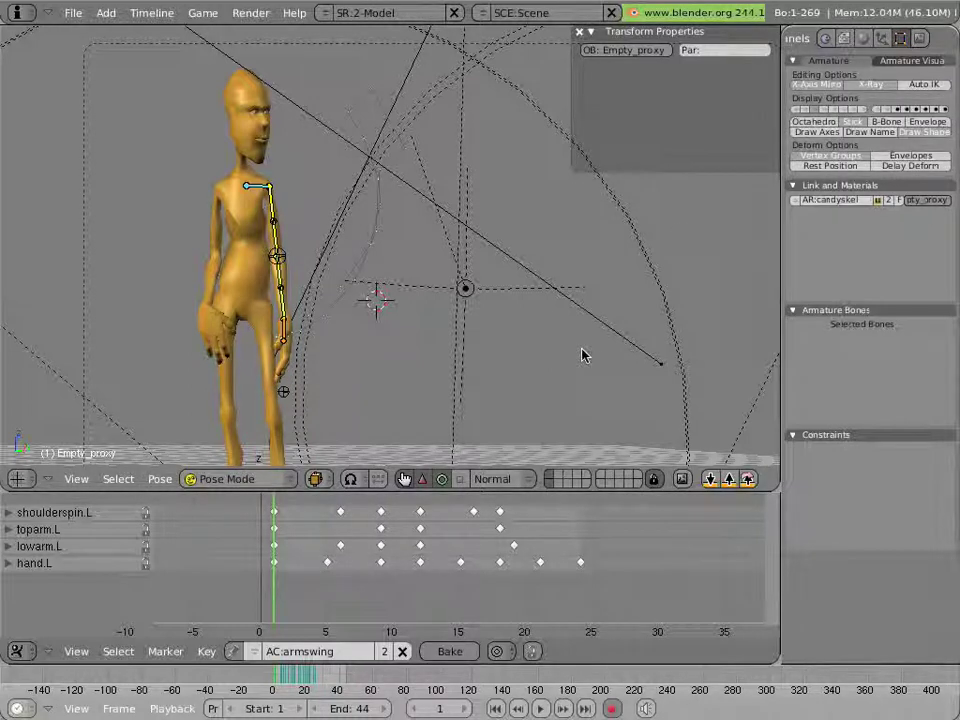
{"action": "scroll", "coordinate": [300, 281], "scroll_direction": "up", "scroll_amount": 2}
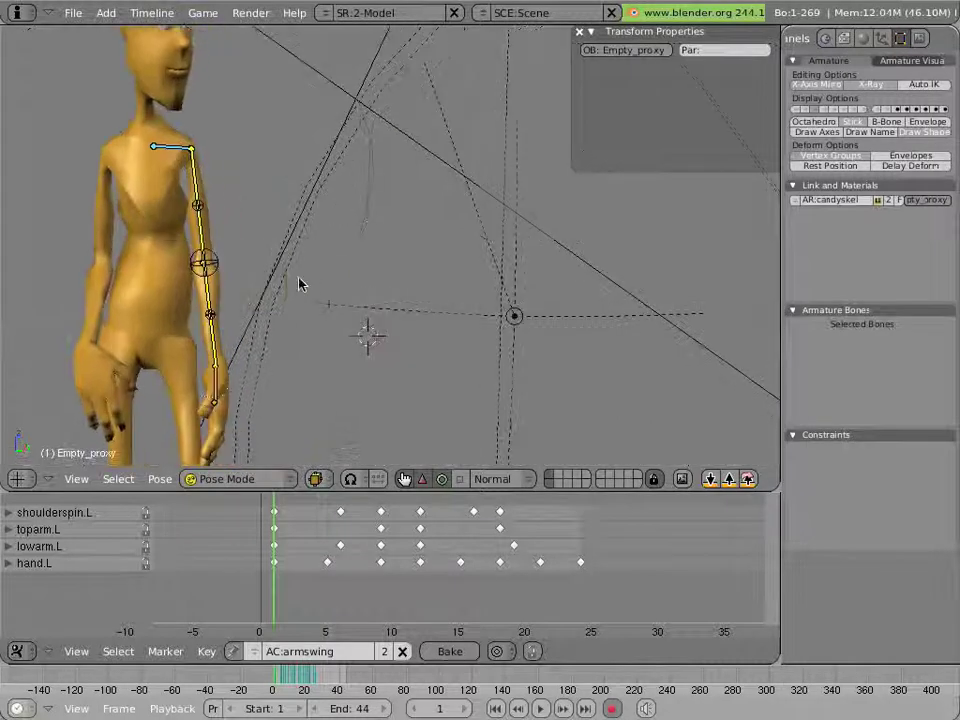
{"action": "scroll", "coordinate": [294, 255], "scroll_direction": "up", "scroll_amount": 1}
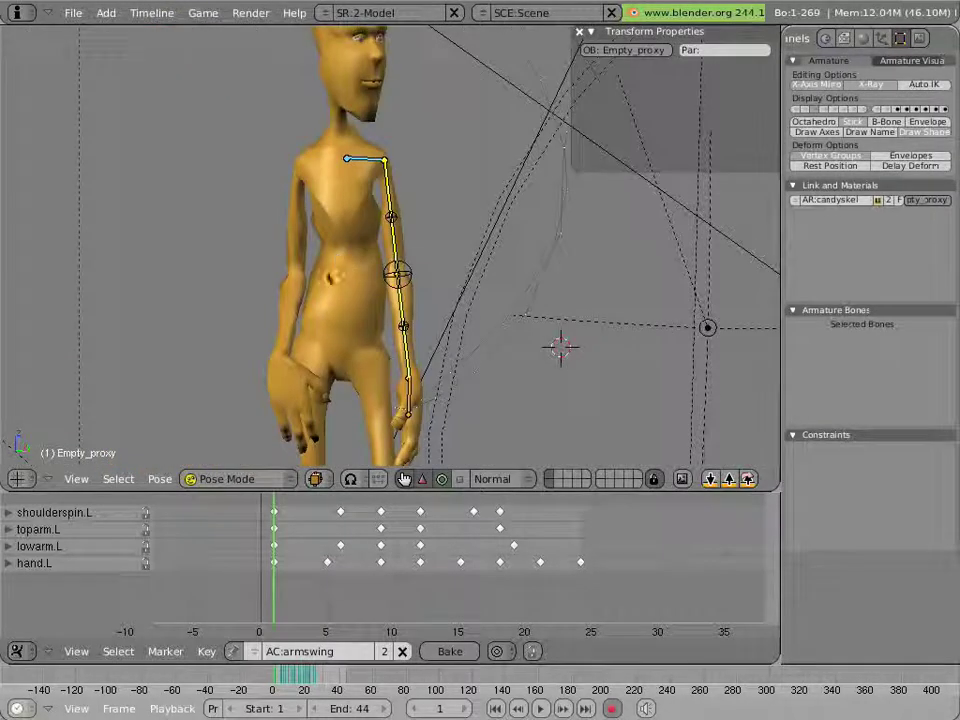
- Insert Loc keyframes at frame 1 for the left elbow stretch, forearm bend and bicep bend controls
{"action": "right_click", "coordinate": [422, 335]}
{"action": "right_click", "coordinate": [408, 210], "text": "shift"}
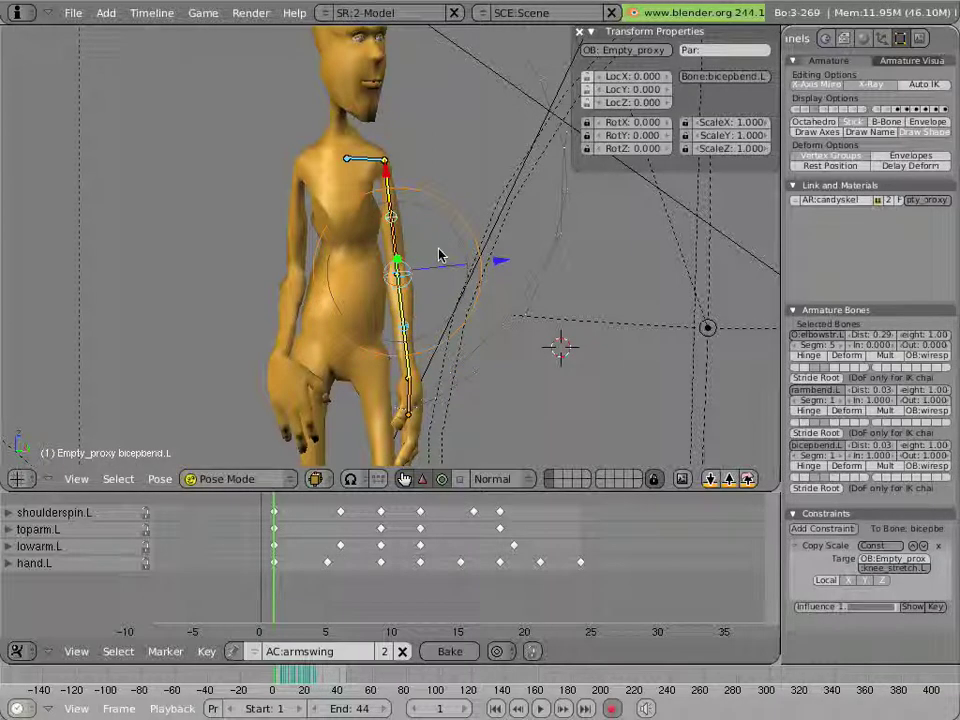
{"action": "key", "text": "i"}
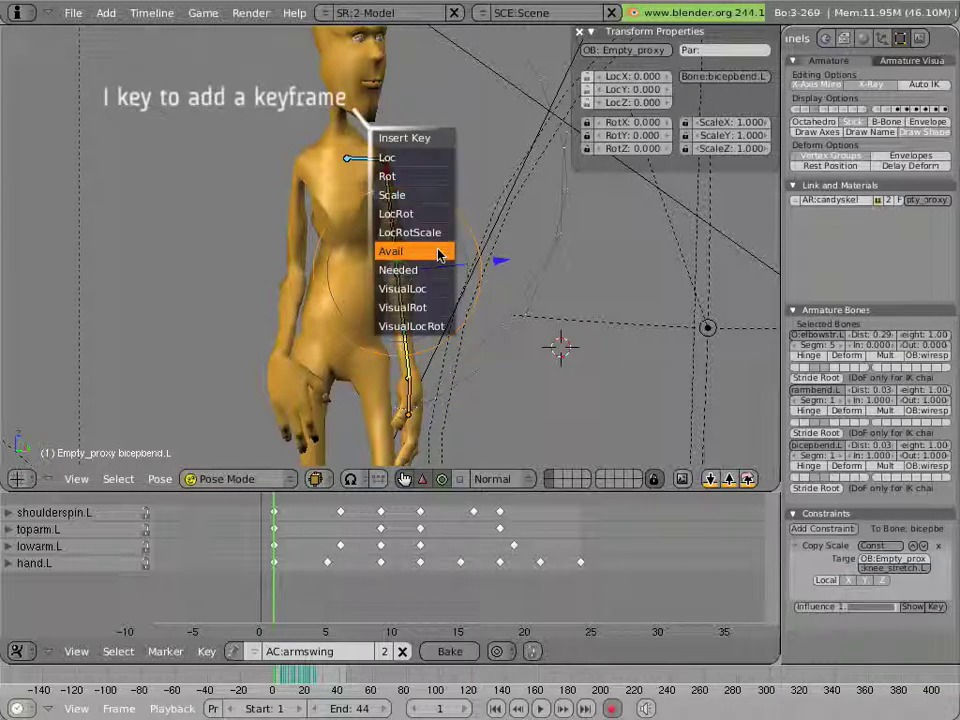
{"action": "left_click", "coordinate": [432, 160]}
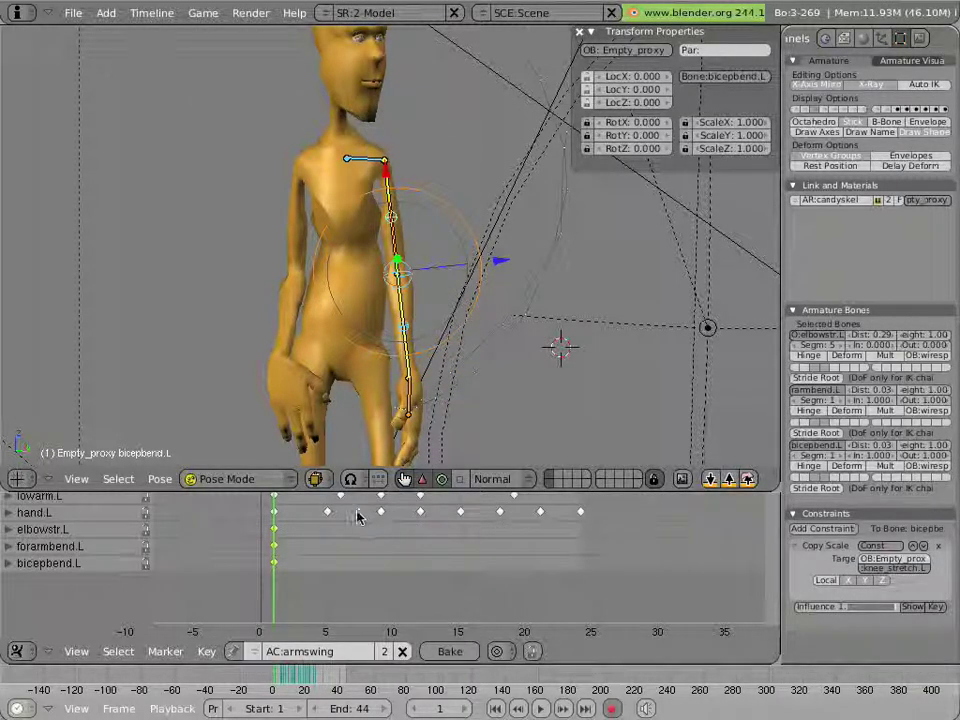
- Go to frame 6 and examine the transform locks of the left bicep bend, elbow stretch and forearm bend controls
{"action": "left_click_drag", "start_coordinate": [293, 540], "coordinate": [352, 541]}
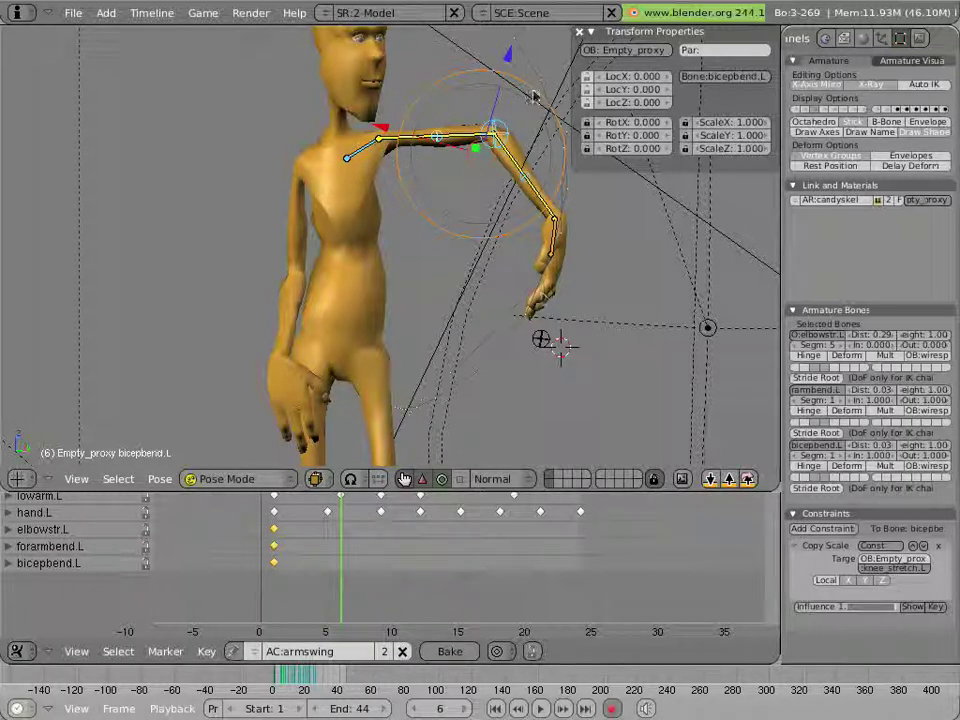
{"action": "right_click", "coordinate": [441, 134]}
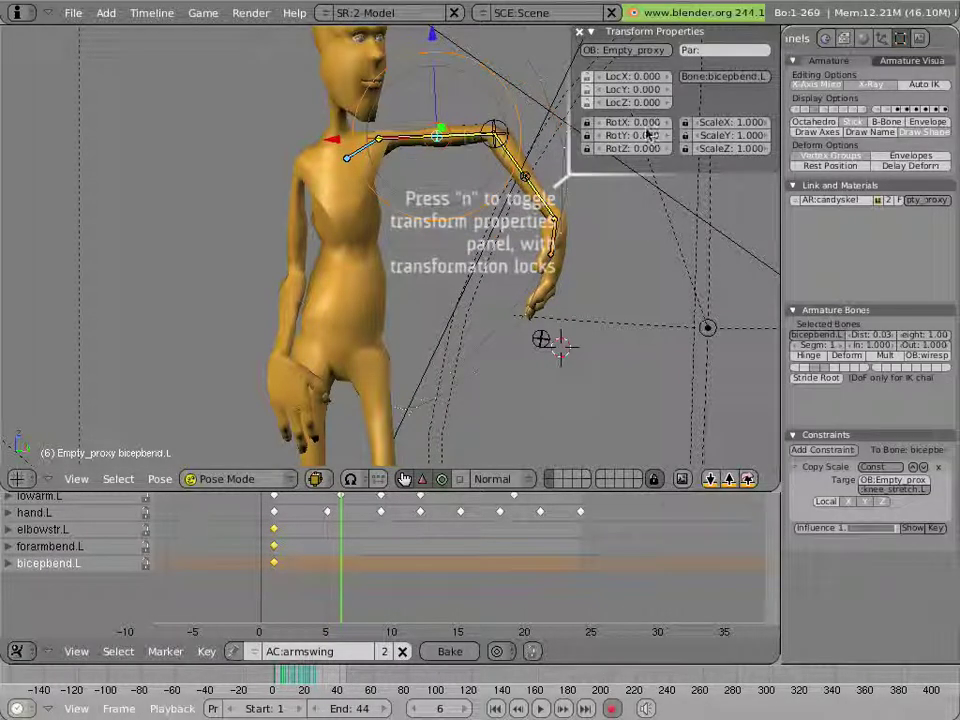
{"action": "right_click", "coordinate": [505, 129]}
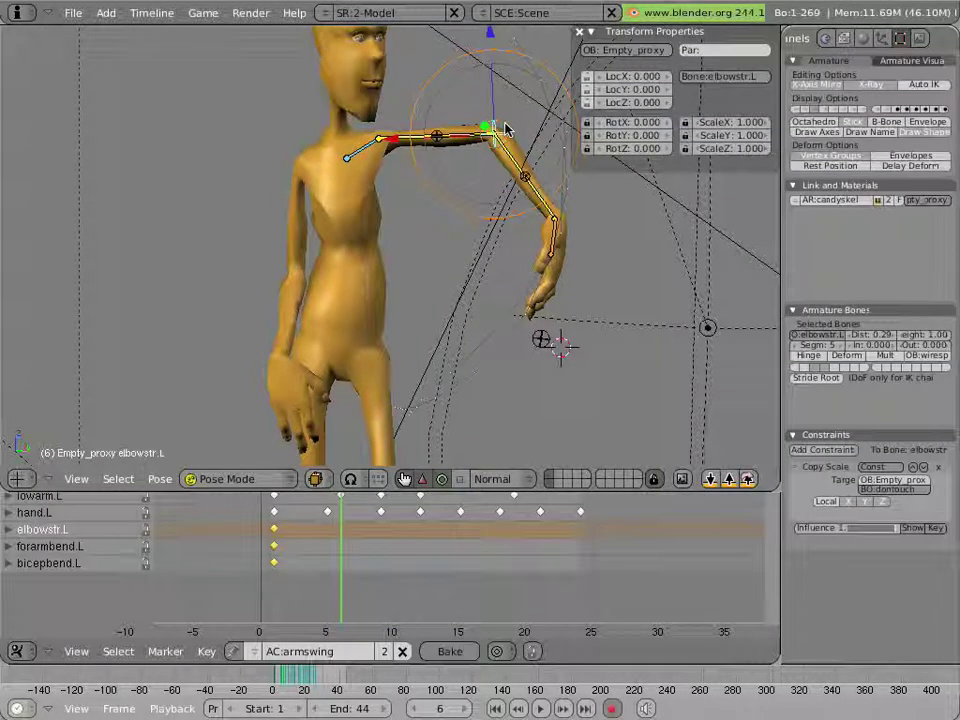
{"action": "scroll", "coordinate": [512, 124], "scroll_direction": "up", "scroll_amount": 2}
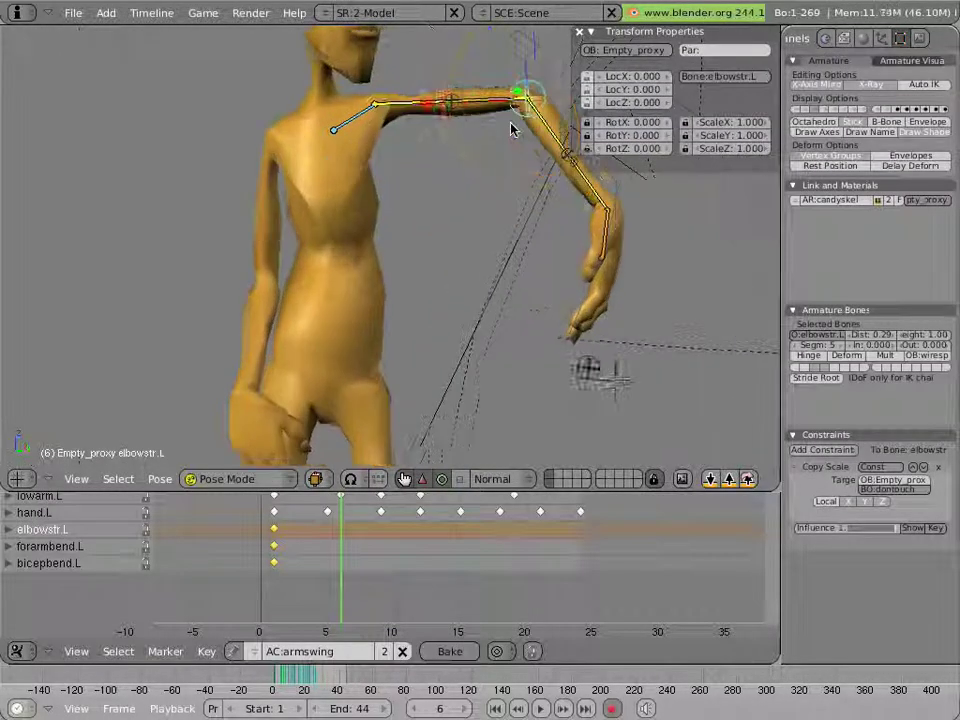
{"action": "left_click", "coordinate": [587, 77]}
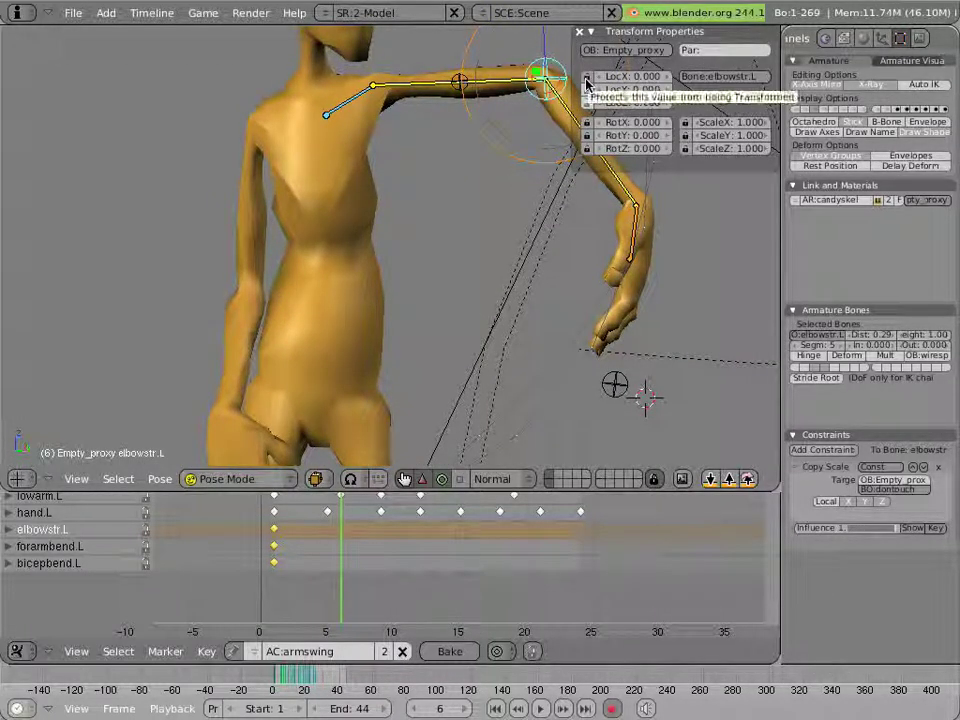
{"action": "left_click", "coordinate": [587, 78]}
{"action": "right_click", "coordinate": [456, 76]}
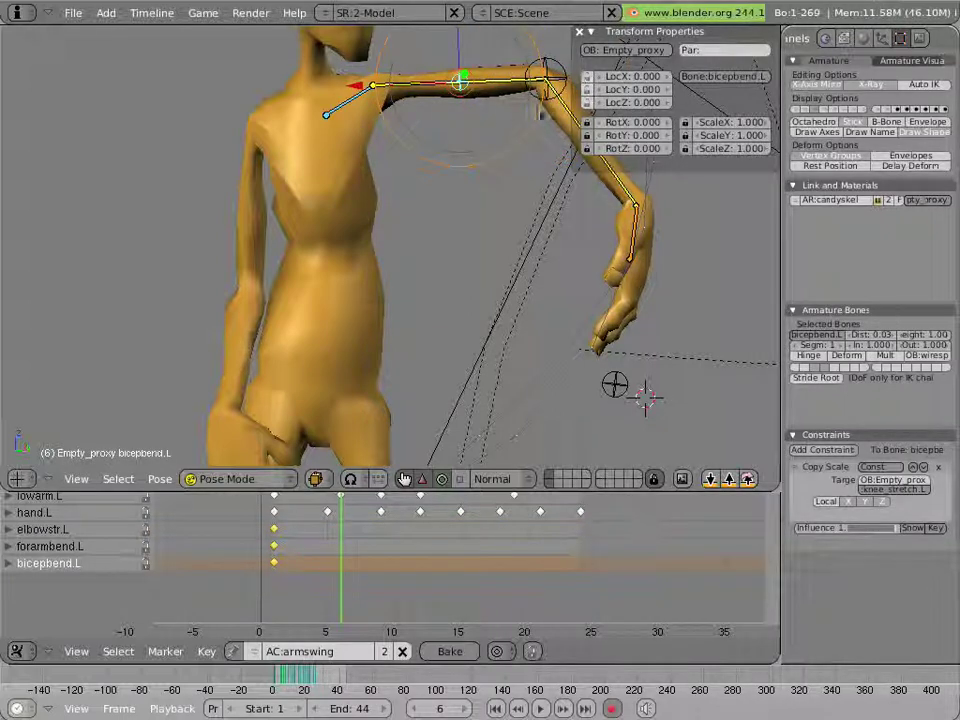
{"action": "middle_click_drag", "start_coordinate": [404, 86], "coordinate": [484, 150]}
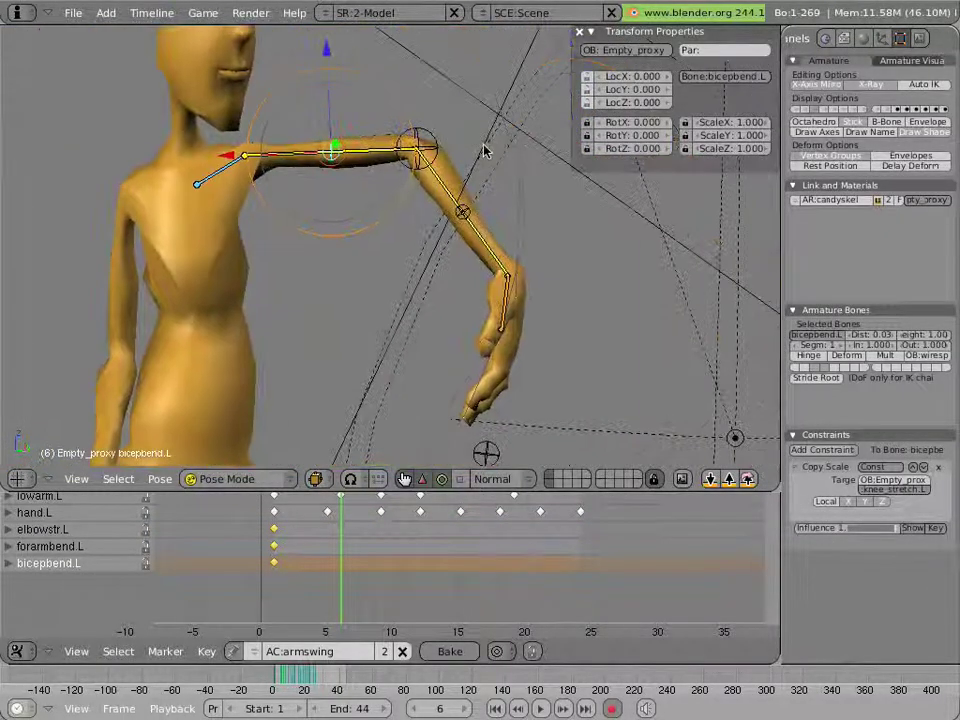
{"action": "right_click", "coordinate": [477, 208]}
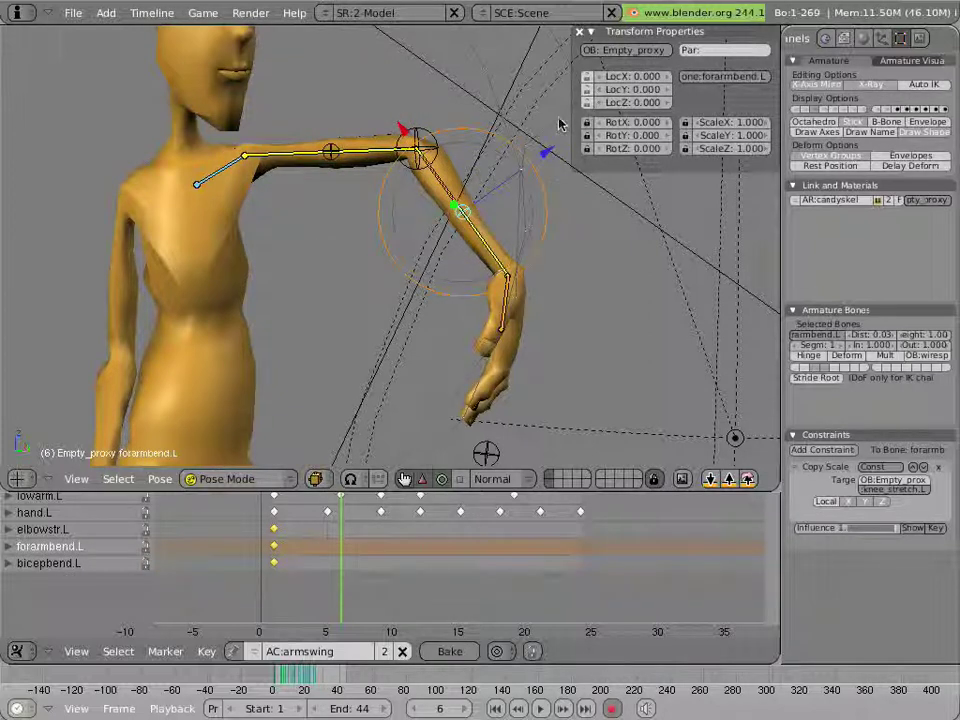
- At frame 6, raise the left bicep bend control and shift the forearm bend control outward to LocZ about 0.08, curving the arm
{"action": "right_click", "coordinate": [335, 165]}
{"action": "key", "text": "g"}
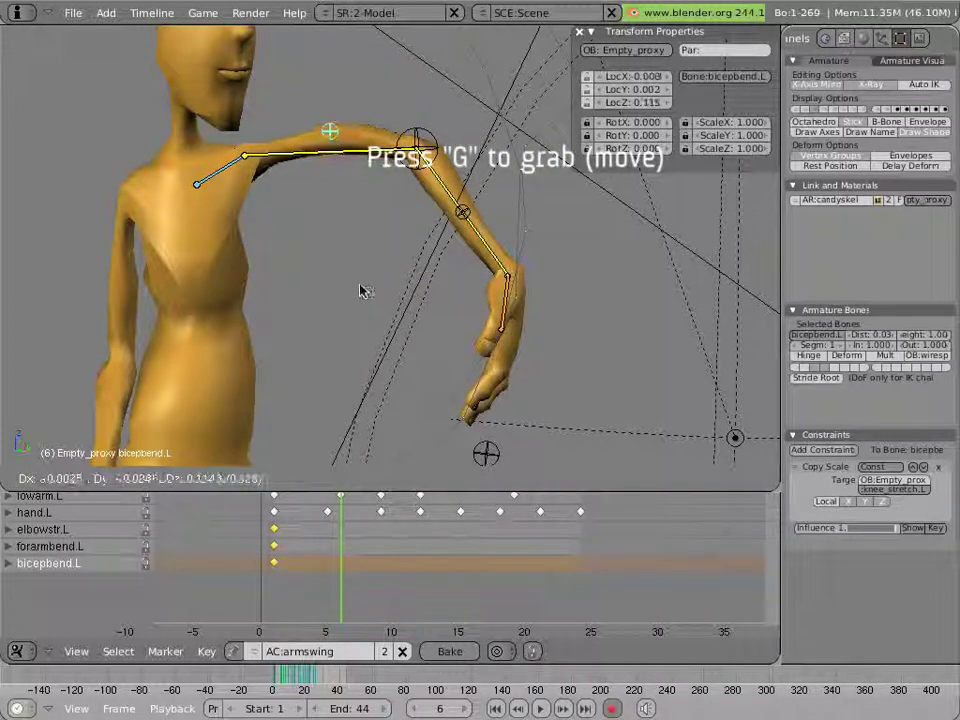
{"action": "left_click", "coordinate": [364, 291]}
{"action": "right_click", "coordinate": [455, 220]}
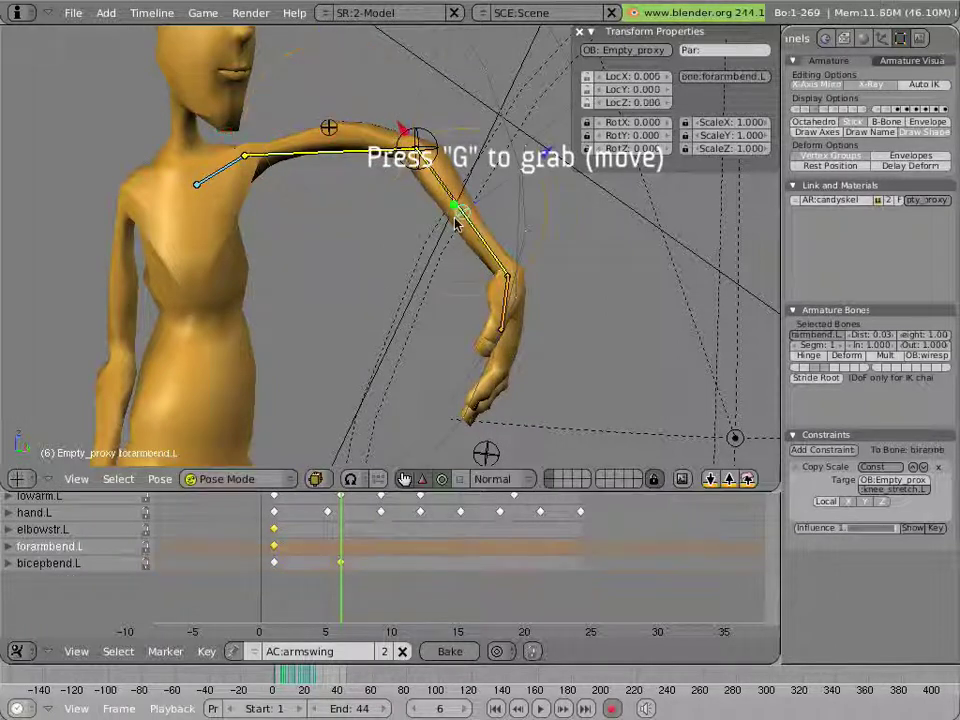
{"action": "left_click", "coordinate": [327, 250]}
{"action": "key", "text": "g"}
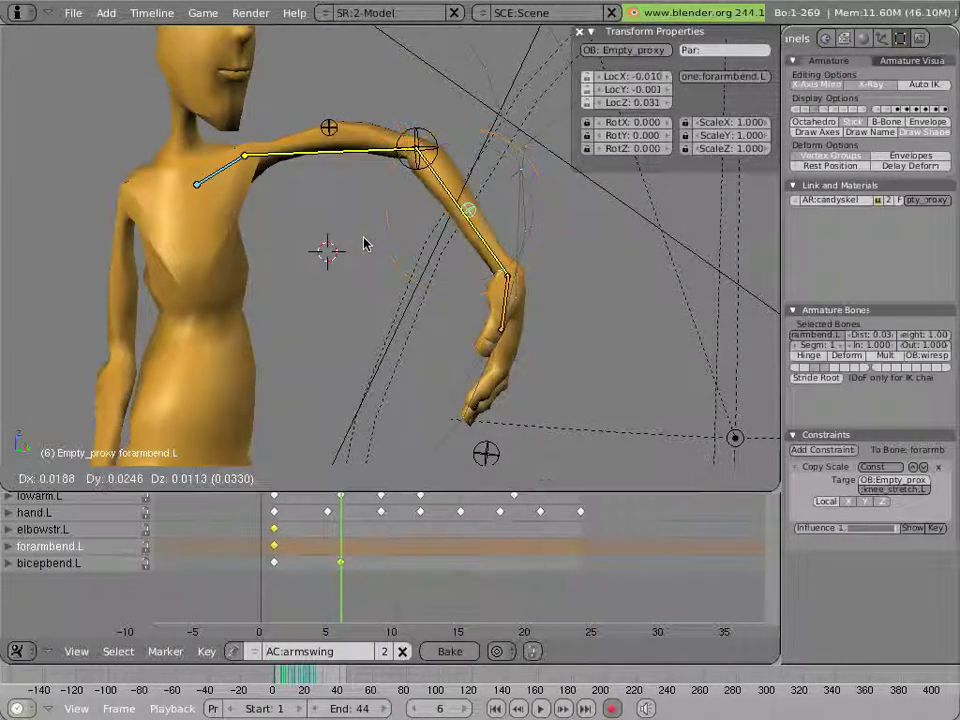
{"action": "left_click", "coordinate": [372, 238]}
- Raise the left elbow stretch control to LocZ about 0.03 at frame 6 and check the arm's motion around that frame
{"action": "right_click", "coordinate": [413, 145]}
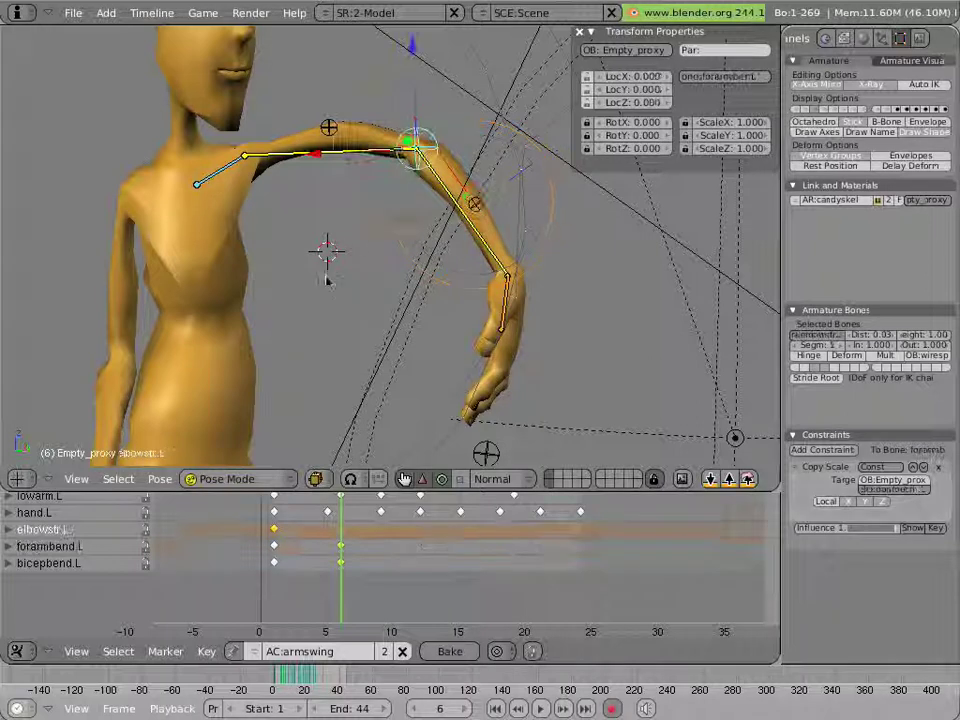
{"action": "key", "text": "g"}
{"action": "left_click", "coordinate": [315, 285]}
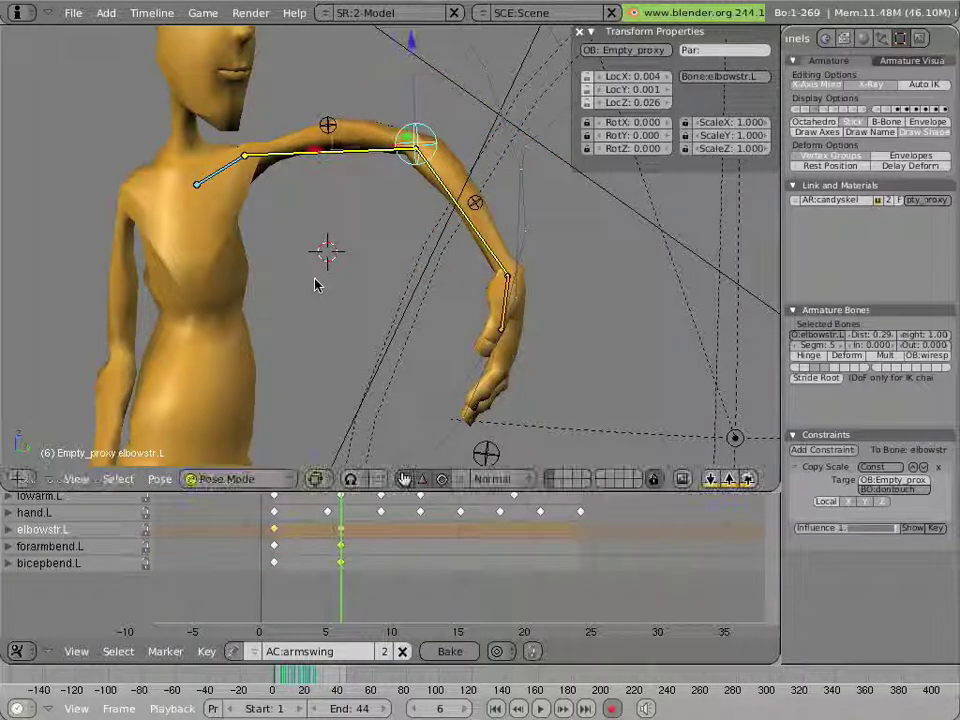
{"action": "key", "text": "ctrl+space"}
{"action": "mouse_move", "coordinate": [336, 578]}
{"action": "left_mouse_down"}
{"action": "mouse_move", "coordinate": [306, 574]}
{"action": "mouse_move", "coordinate": [334, 578]}
{"action": "left_mouse_up"}
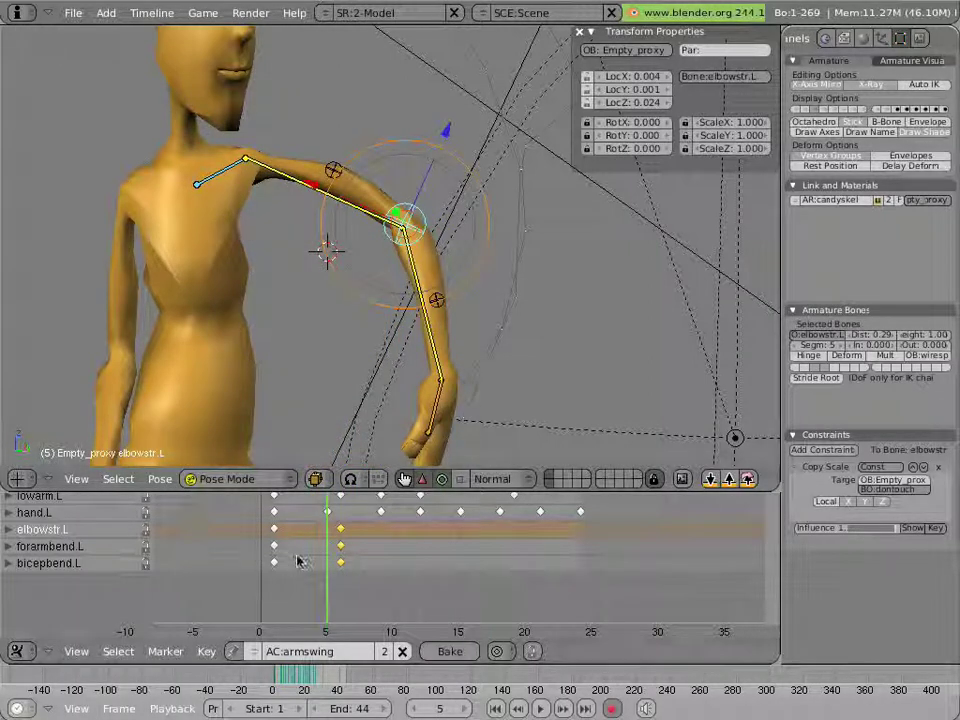
{"action": "left_click", "coordinate": [336, 562]}
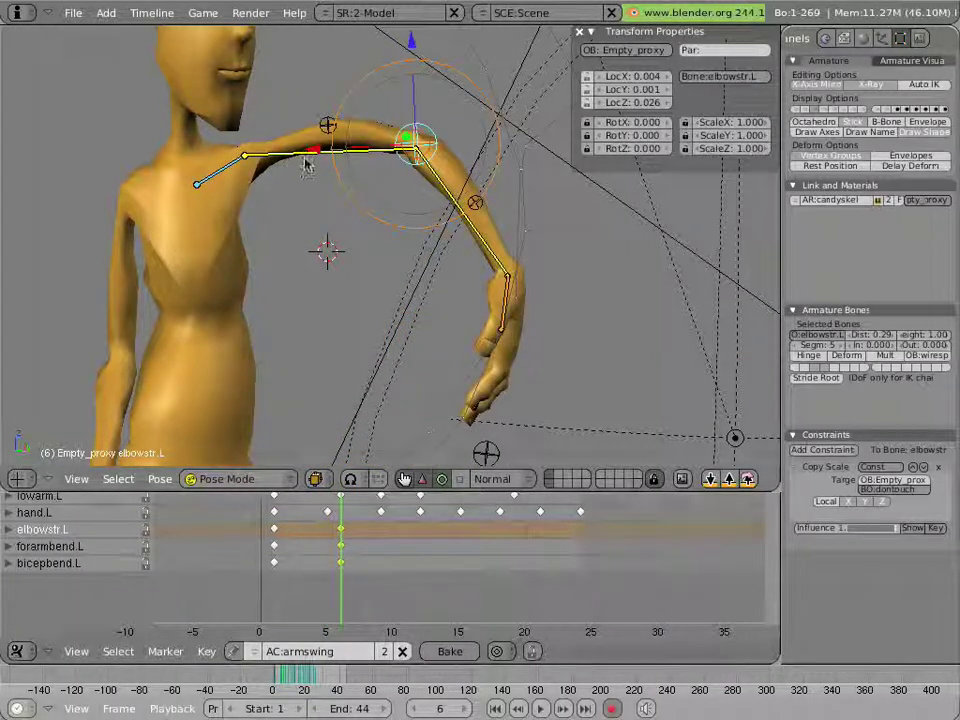
- Exaggerate the frame 6 arc: raise bicep bend to LocZ about 0.26, elbow stretch to 0.06 and forearm bend to 0.11
{"action": "right_click", "coordinate": [328, 128]}
{"action": "key", "text": "g"}
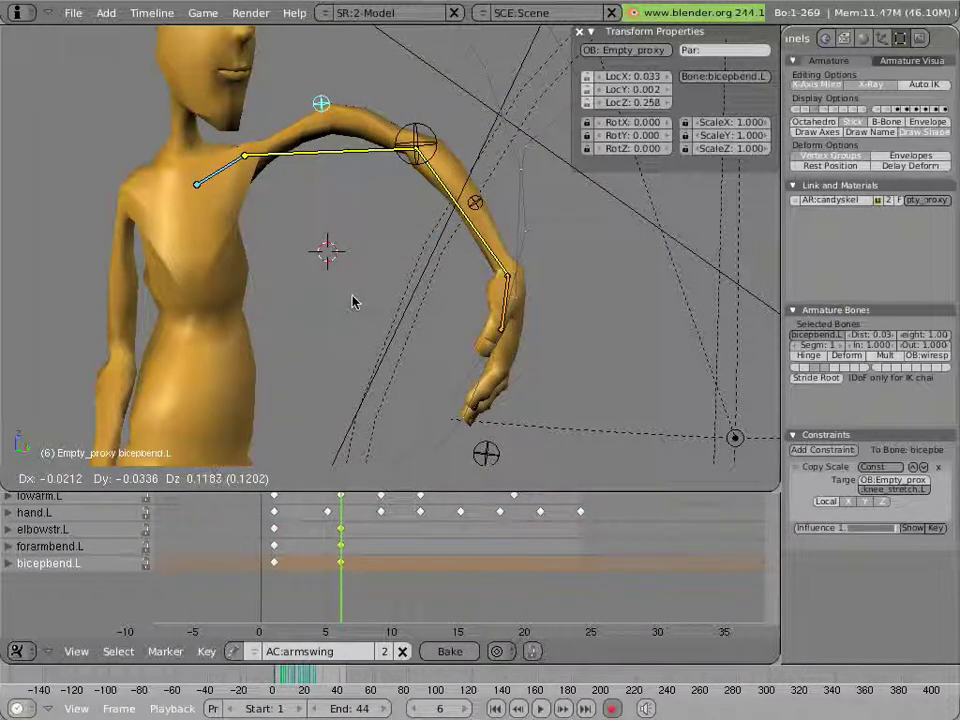
{"action": "left_click", "coordinate": [352, 301]}
{"action": "right_click", "coordinate": [415, 143]}
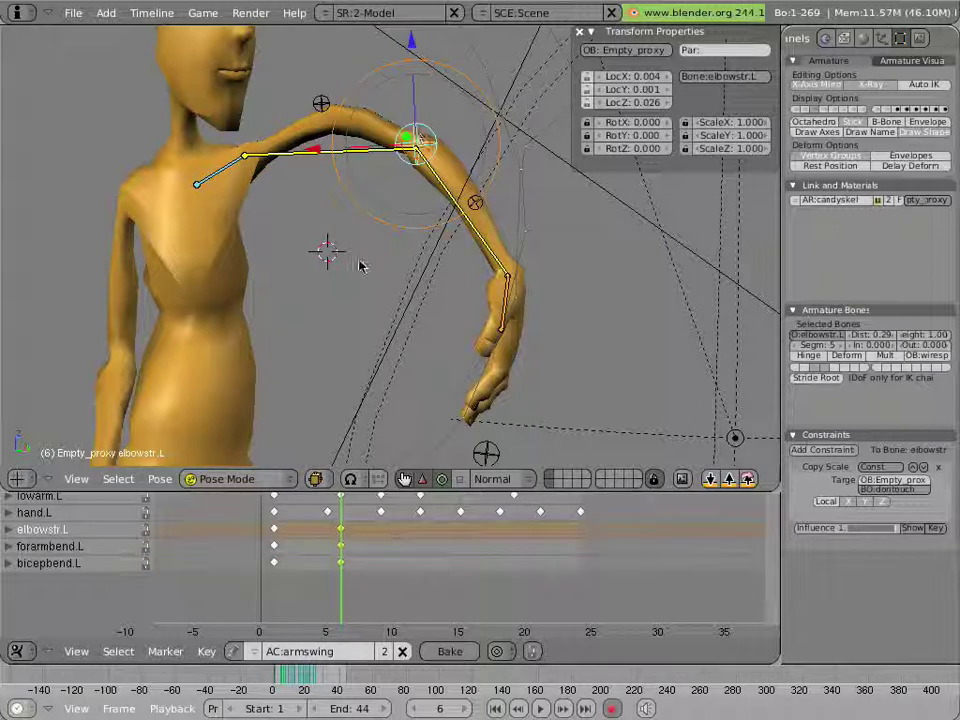
{"action": "key", "text": "g"}
{"action": "left_click", "coordinate": [369, 252]}
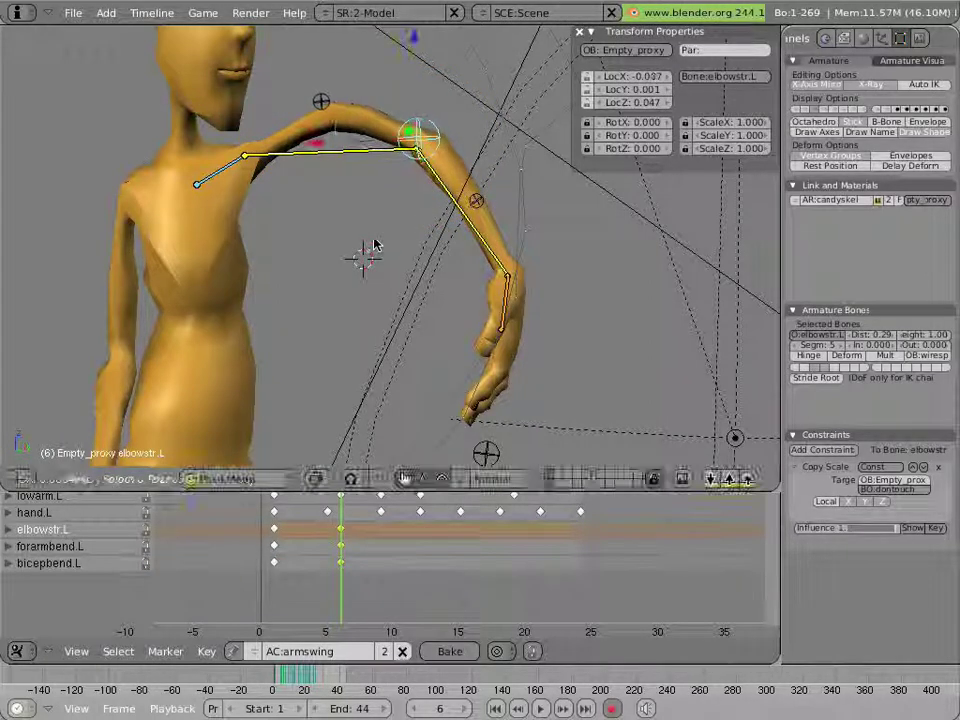
{"action": "right_click", "coordinate": [476, 210]}
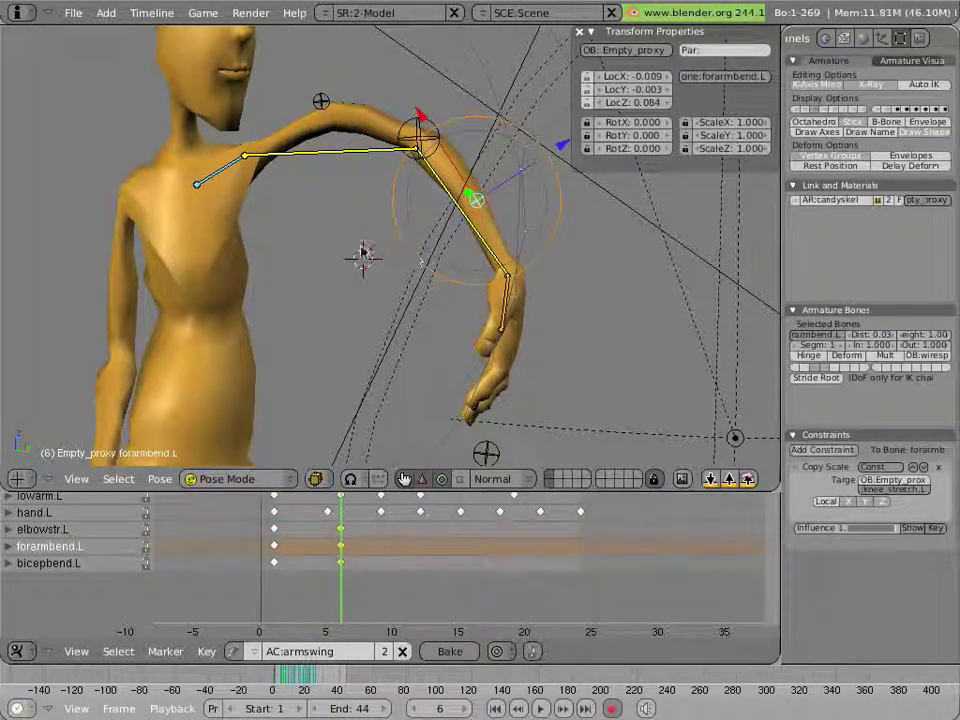
{"action": "key", "text": "g"}
{"action": "left_click", "coordinate": [376, 260]}
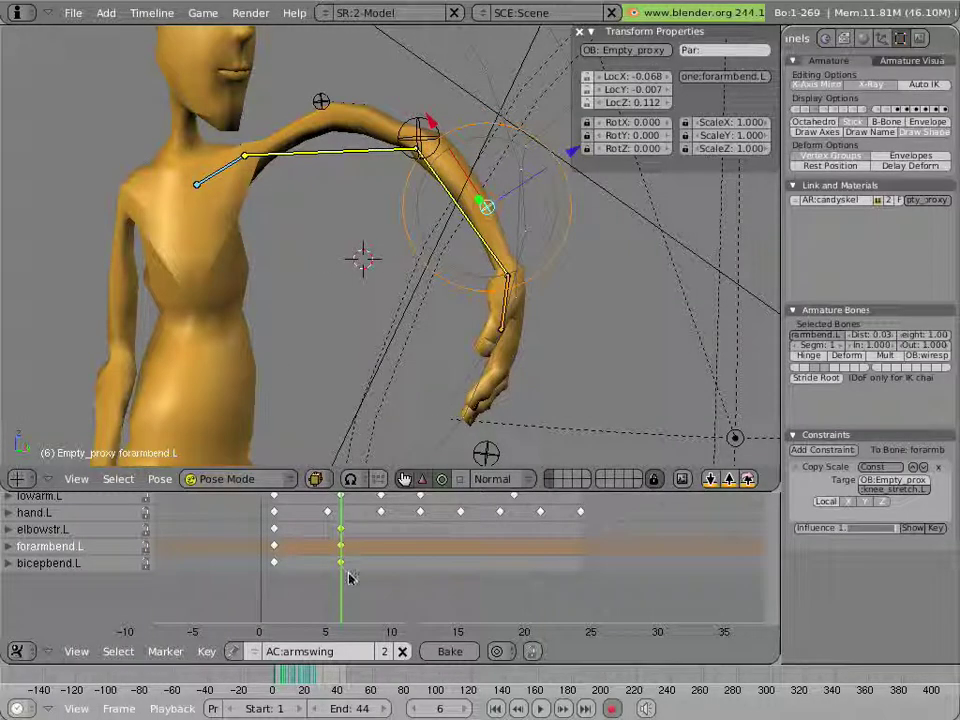
- At frame 8, pull the left bicep bend control back toward the arm to LocZ about 0.10
{"action": "left_click", "coordinate": [301, 573]}
{"action": "left_click_drag", "start_coordinate": [336, 577], "coordinate": [371, 584]}
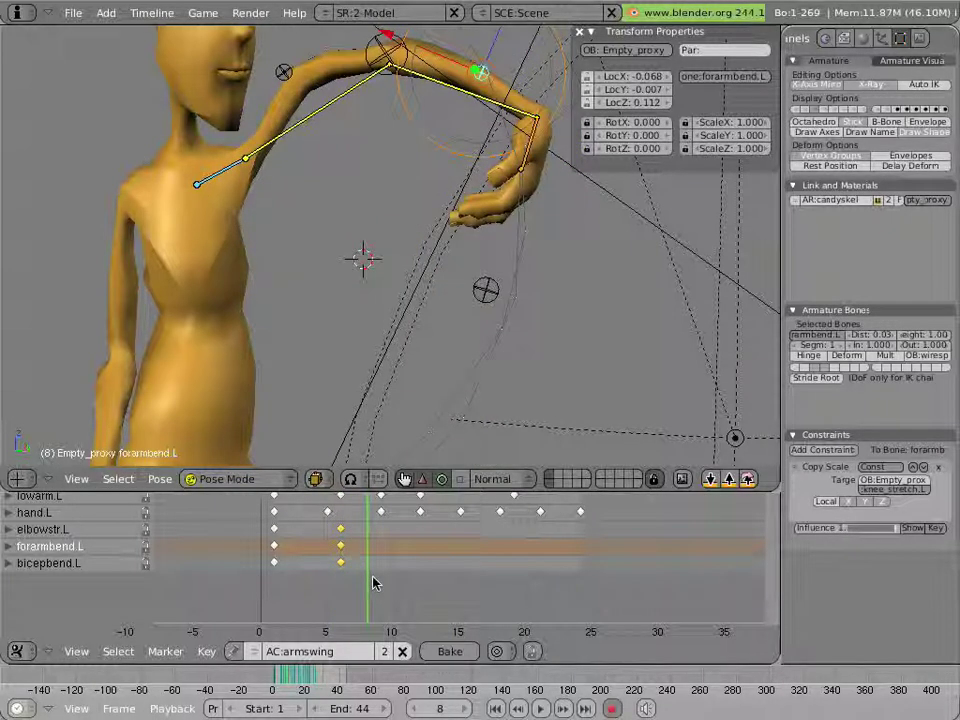
{"action": "right_click", "coordinate": [287, 77]}
{"action": "key", "text": "g"}
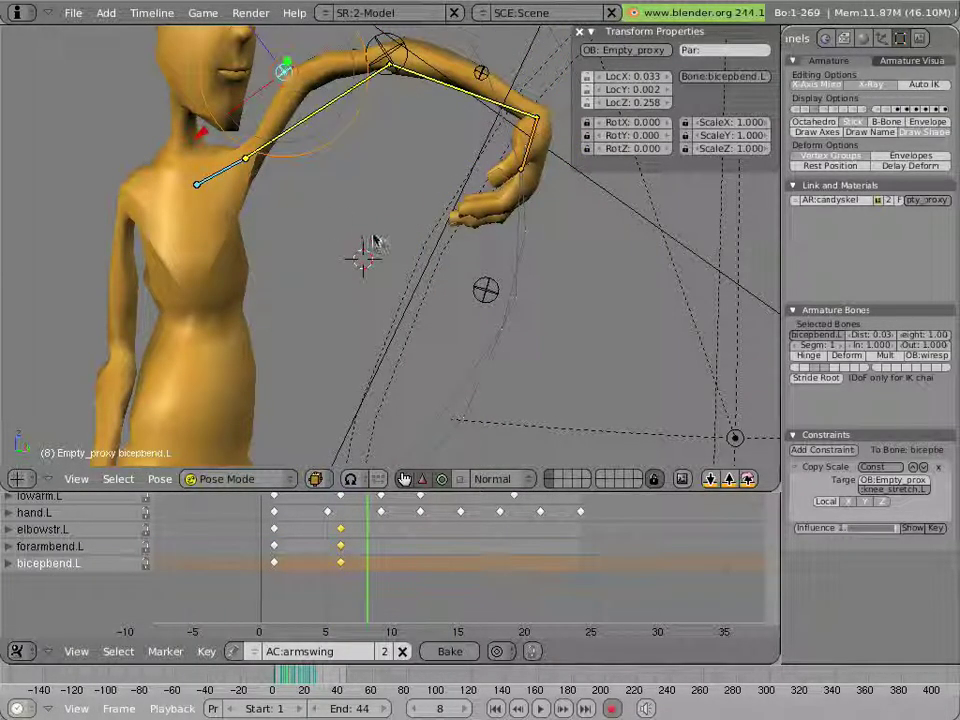
{"action": "left_click", "coordinate": [404, 270]}
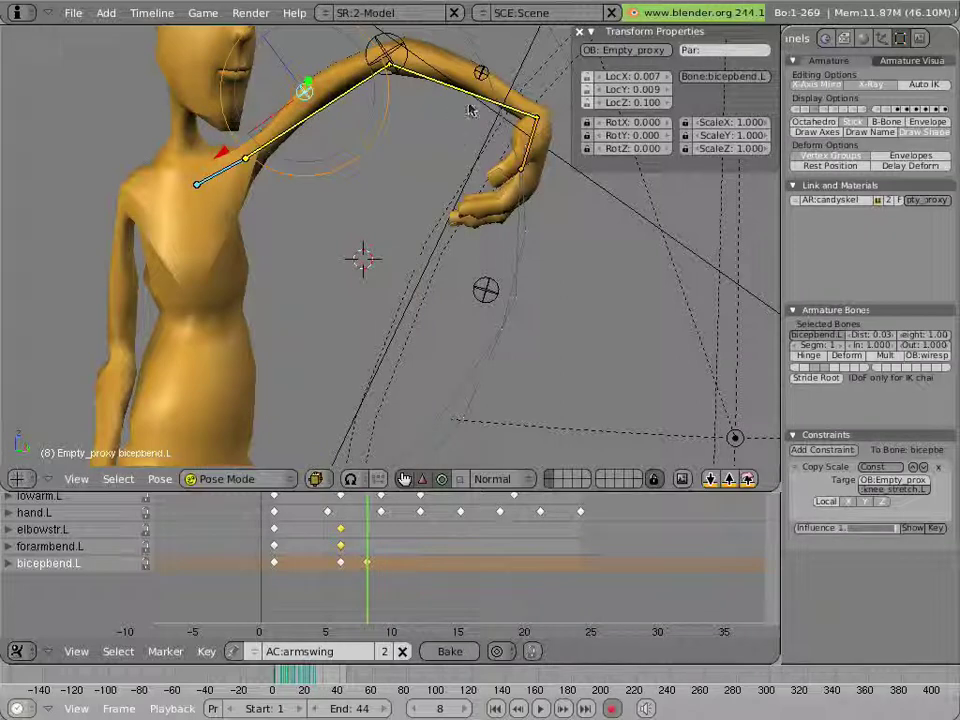
- At frame 8, raise the left forearm bend control to LocZ about 0.37 and nudge the elbow stretch control to LocZ about 0.07
{"action": "right_click", "coordinate": [484, 75]}
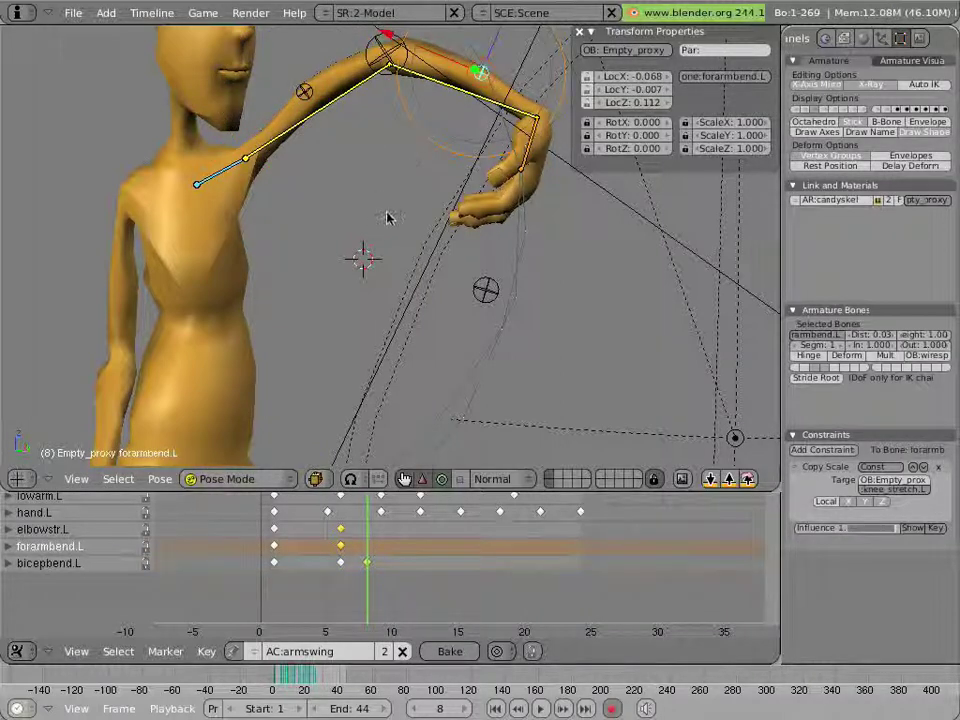
{"action": "key", "text": "g"}
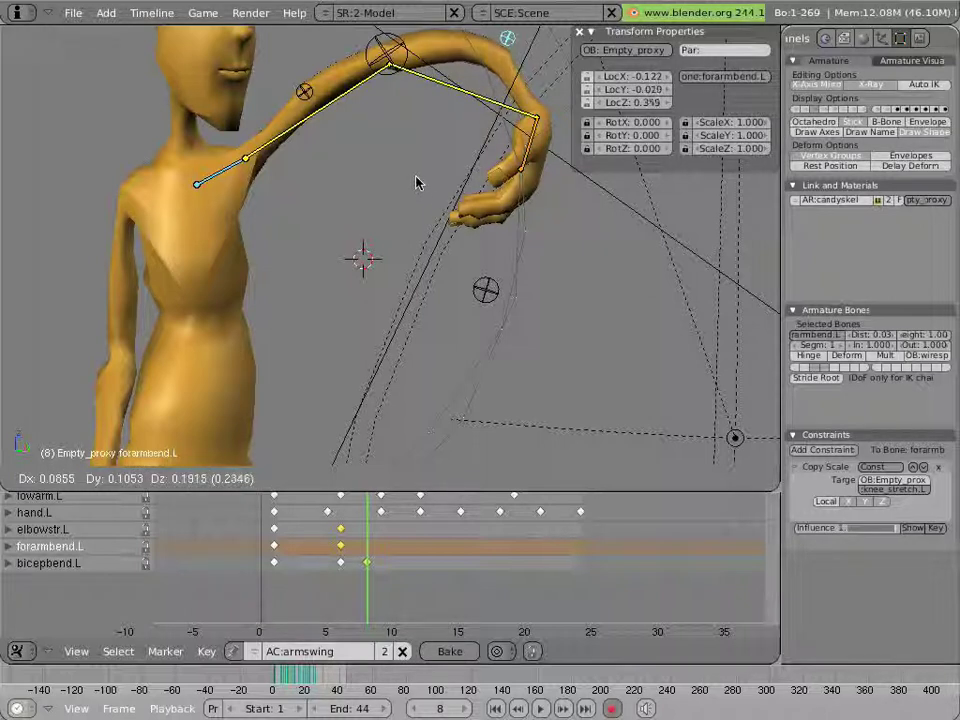
{"action": "left_click", "coordinate": [418, 180]}
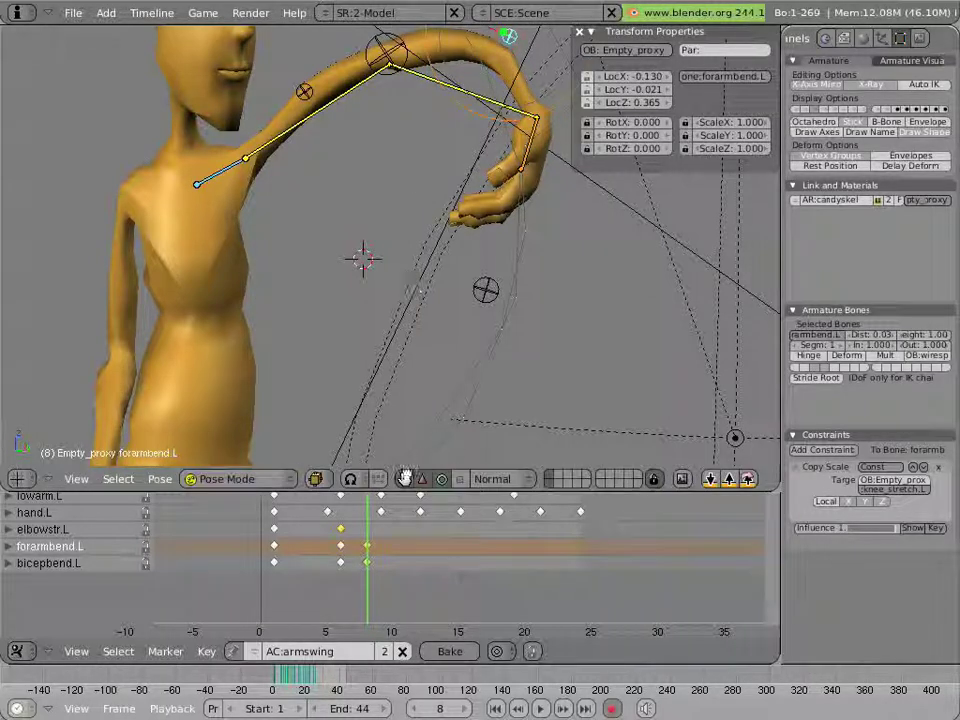
{"action": "right_click", "coordinate": [388, 52]}
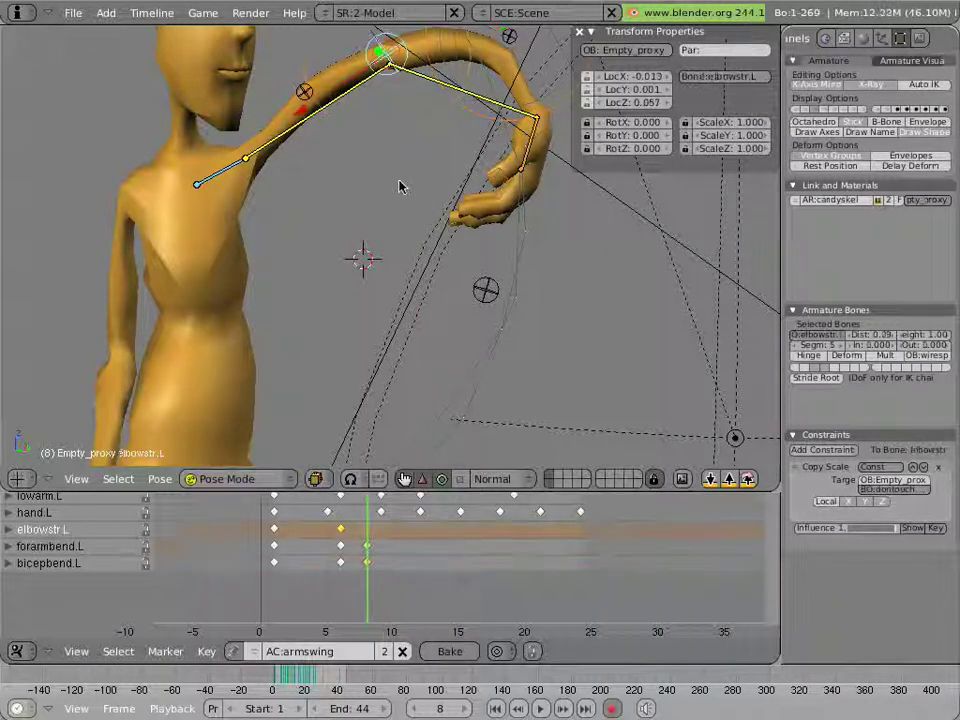
{"action": "key", "text": "g"}
{"action": "left_click", "coordinate": [403, 196]}
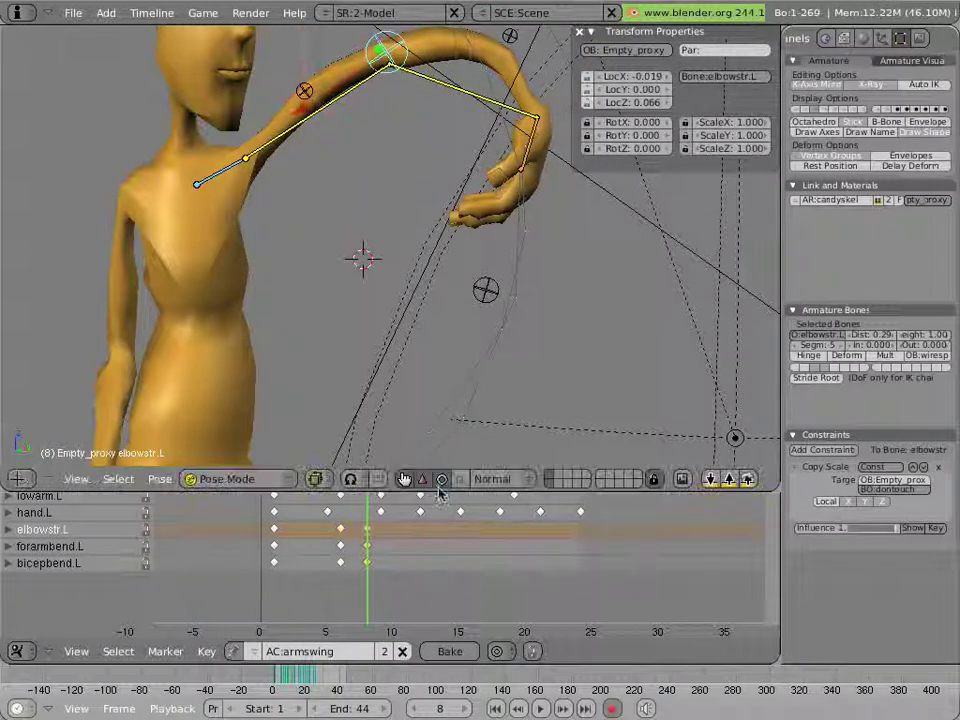
- At frame 12, pull the left bicep bend control below the upper arm to LocZ about -0.21
{"action": "left_click", "coordinate": [395, 557]}
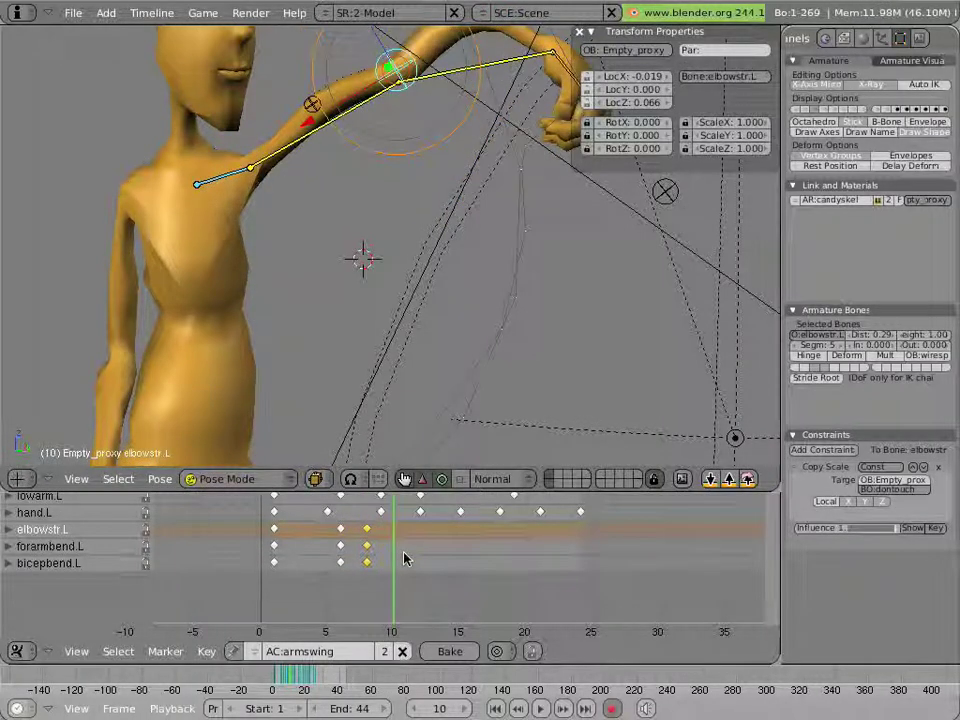
{"action": "left_click", "coordinate": [408, 559]}
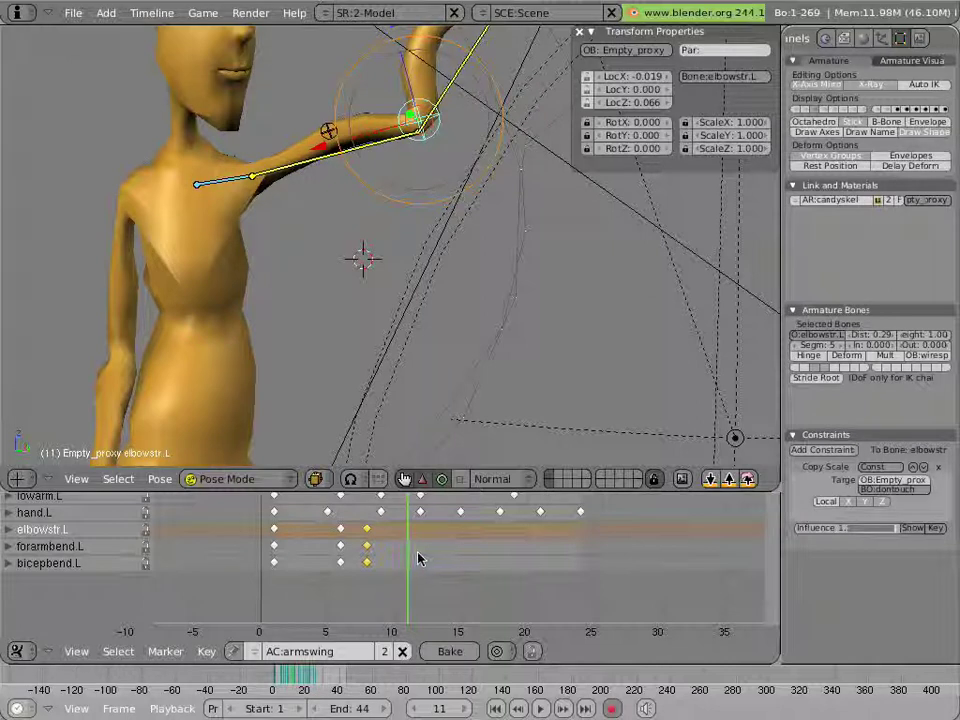
{"action": "left_click", "coordinate": [421, 559]}
{"action": "right_click", "coordinate": [338, 156]}
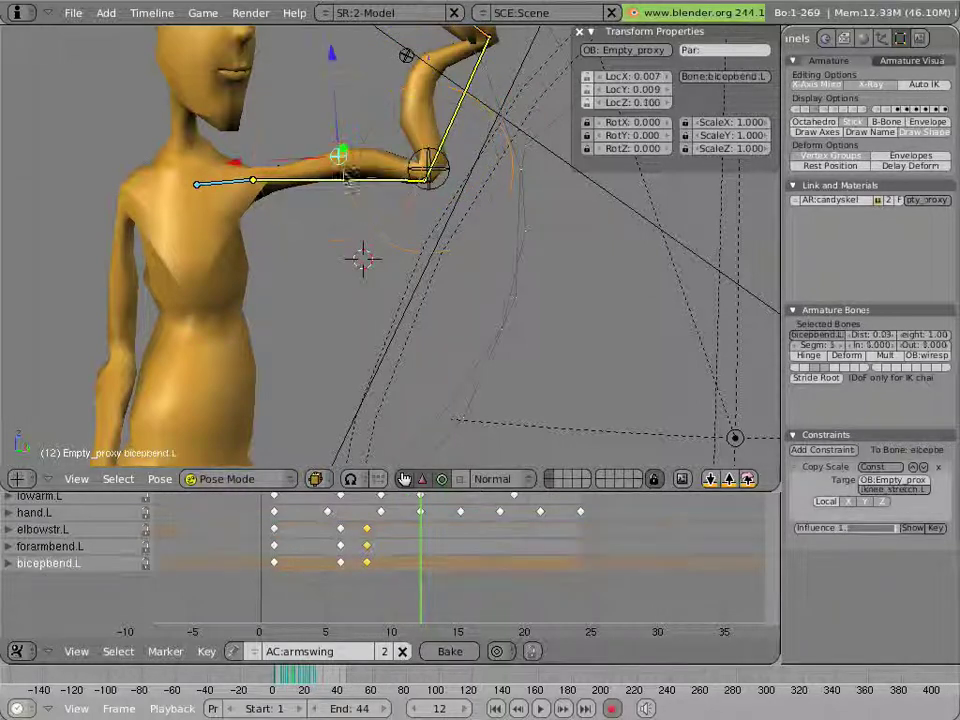
{"action": "key", "text": "g"}
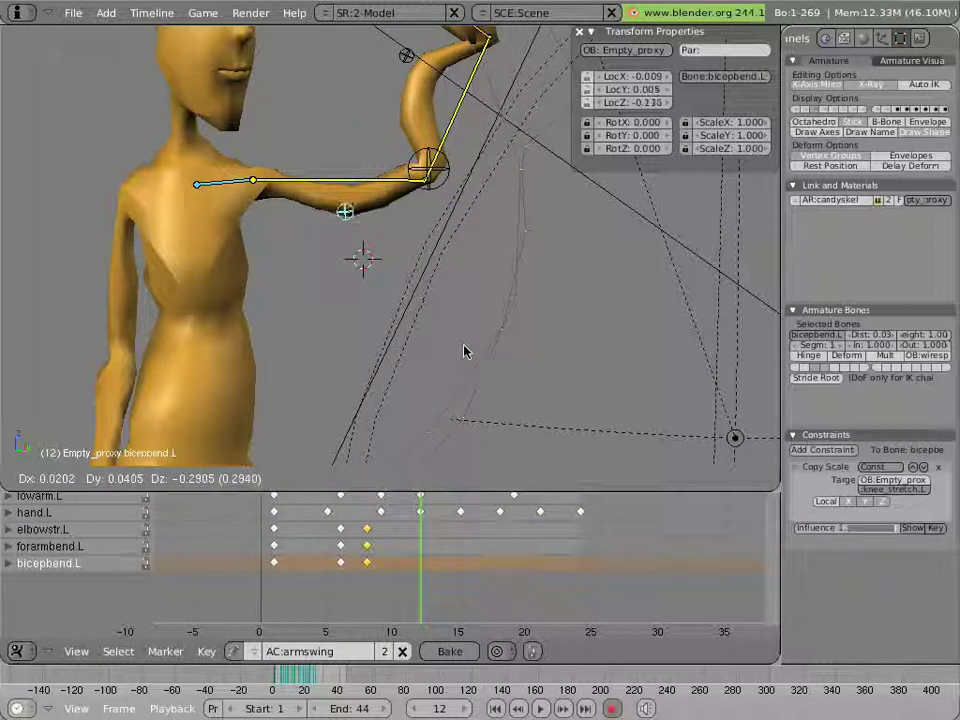
{"action": "left_click", "coordinate": [465, 354]}
- At frame 12, bow the left forearm outward by moving its bend control to LocZ about -0.12
{"action": "right_click", "coordinate": [410, 54]}
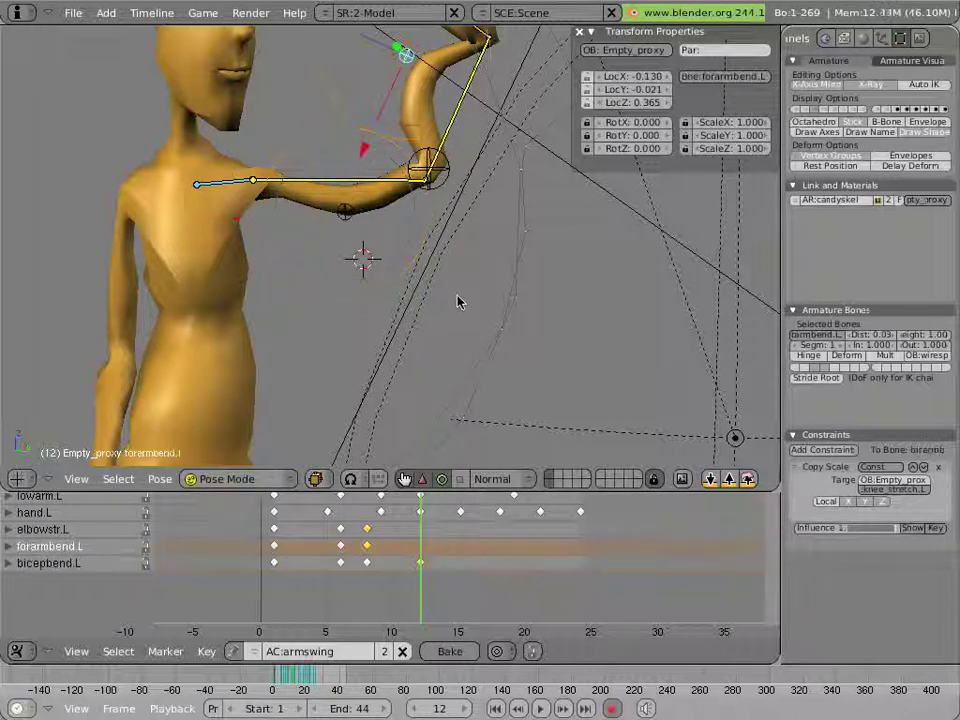
{"action": "key", "text": "g"}
{"action": "left_click", "coordinate": [501, 315]}
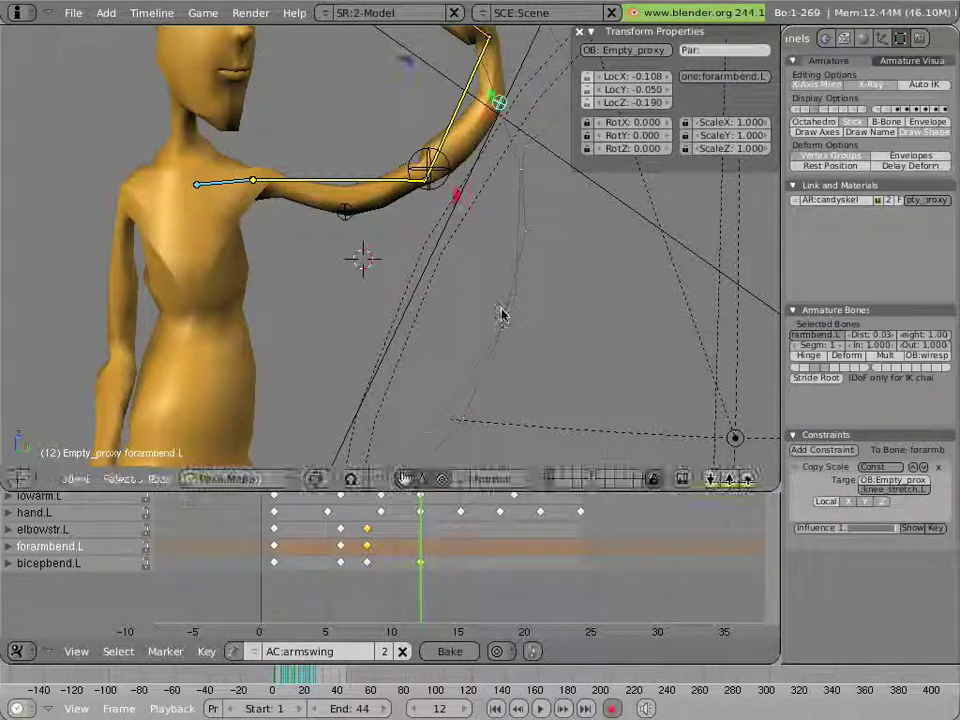
{"action": "key", "text": "g"}
{"action": "left_click", "coordinate": [516, 316]}
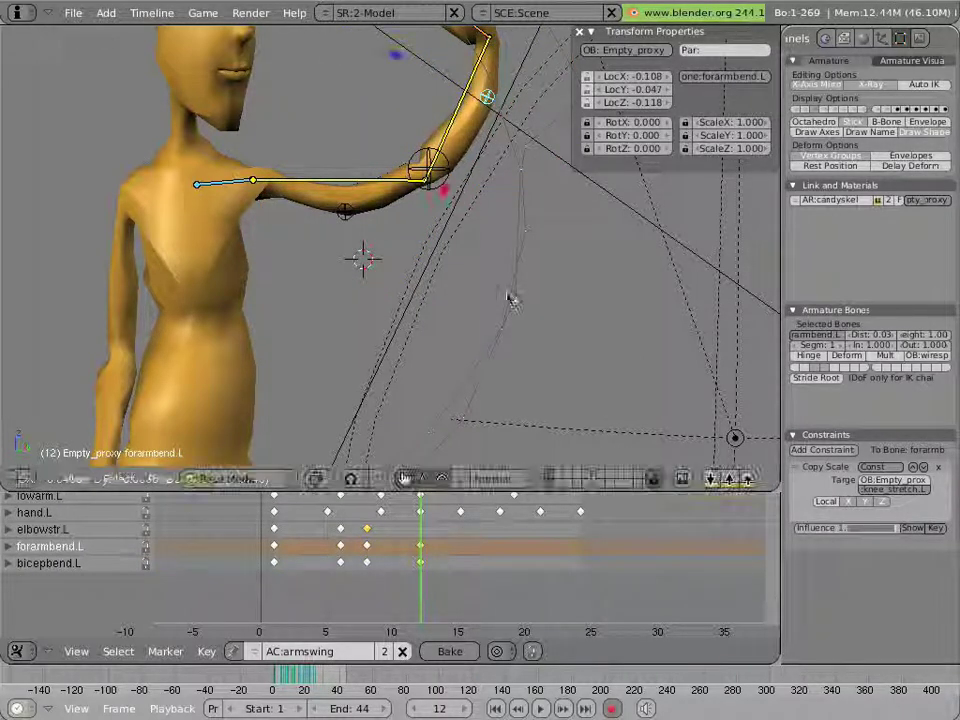
- At frame 12, lower the left elbow stretch control slightly and readjust the bicep bend control to LocX about 0.06, LocZ about -0.20
{"action": "right_click", "coordinate": [440, 178]}
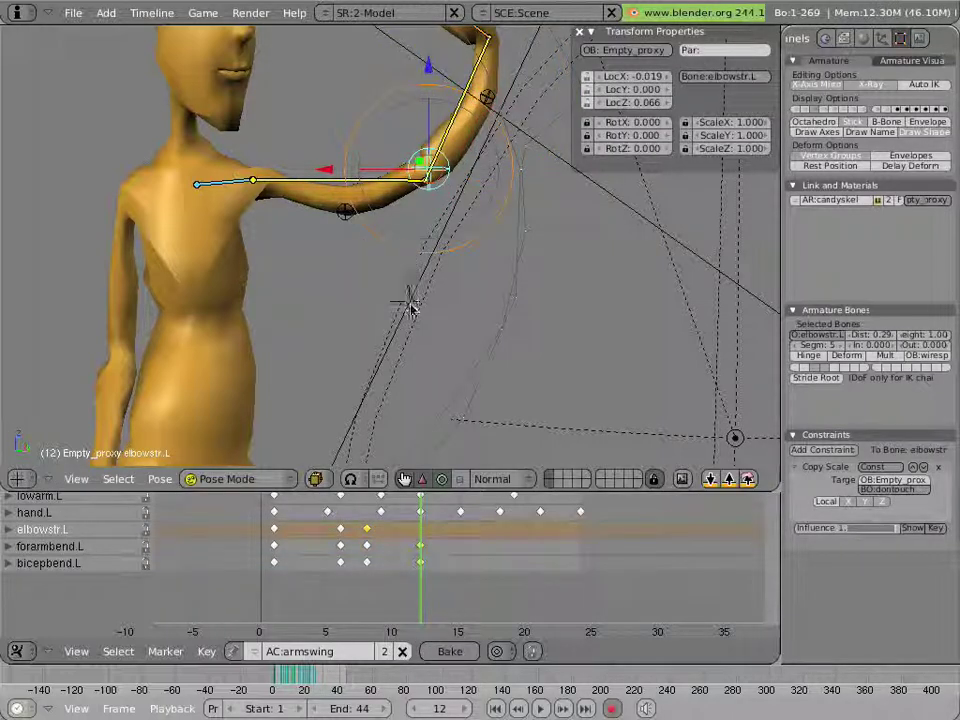
{"action": "key", "text": "g"}
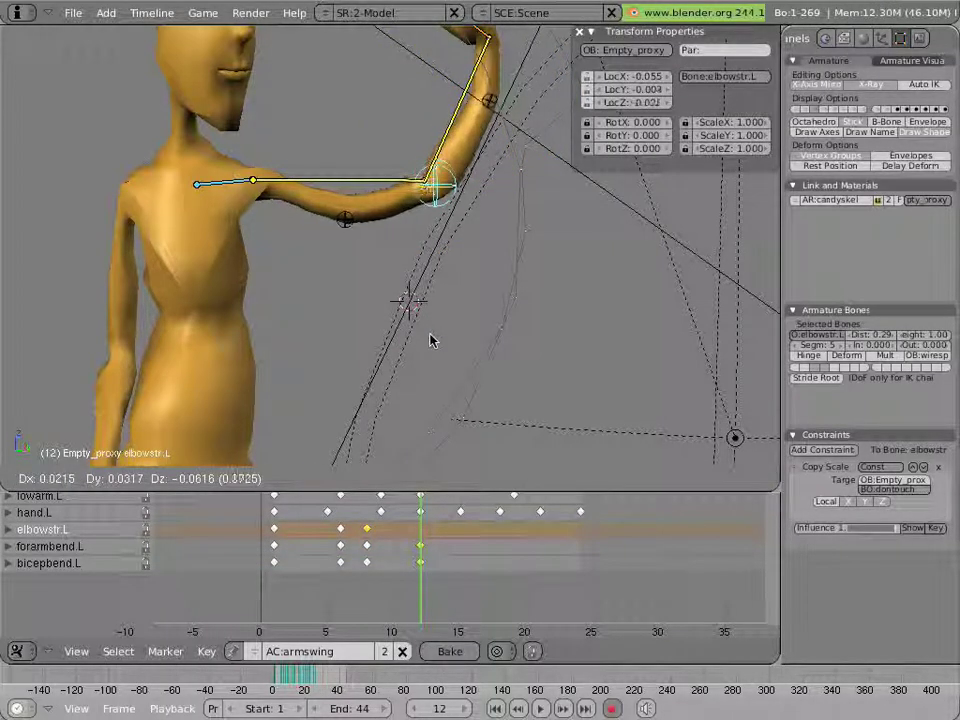
{"action": "left_click", "coordinate": [430, 341]}
{"action": "right_click", "coordinate": [345, 222]}
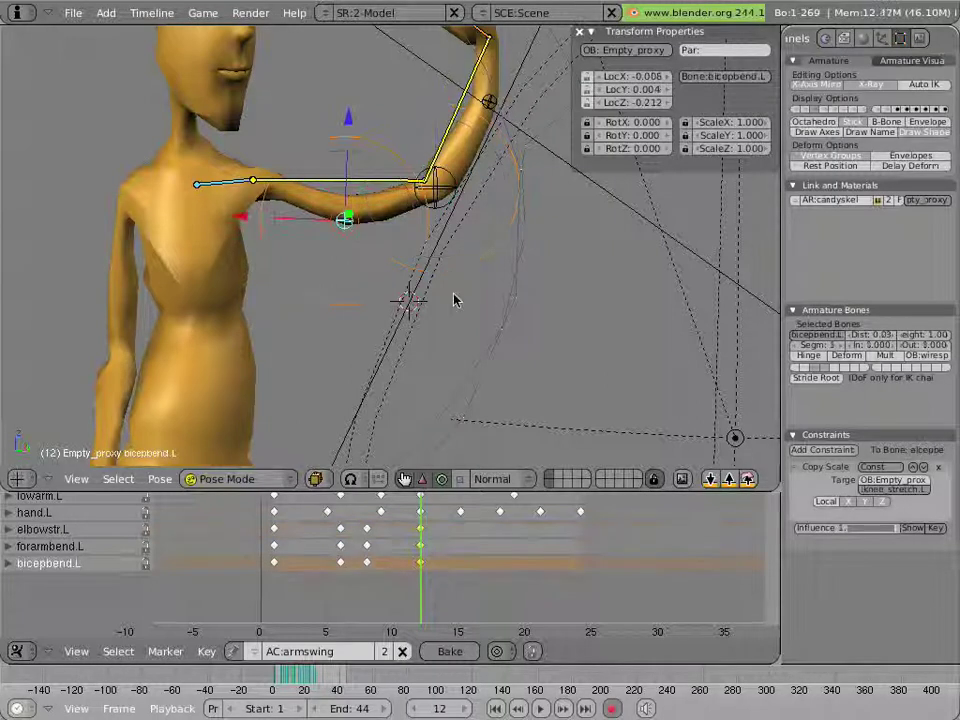
{"action": "key", "text": "g"}
{"action": "left_click", "coordinate": [486, 308]}
{"action": "middle_click_drag", "start_coordinate": [484, 309], "coordinate": [470, 338]}
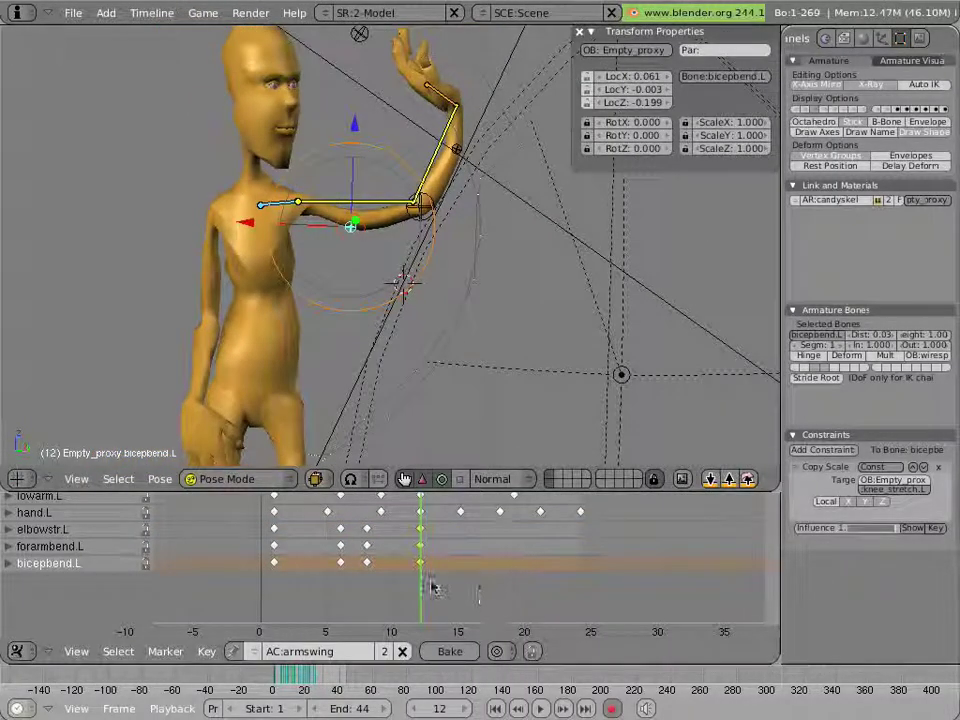
- At frame 10, lower the left bicep bend control to LocZ about -0.15 and raise the forearm bend control to LocZ about 0.24
{"action": "left_click_drag", "start_coordinate": [420, 578], "coordinate": [399, 589]}
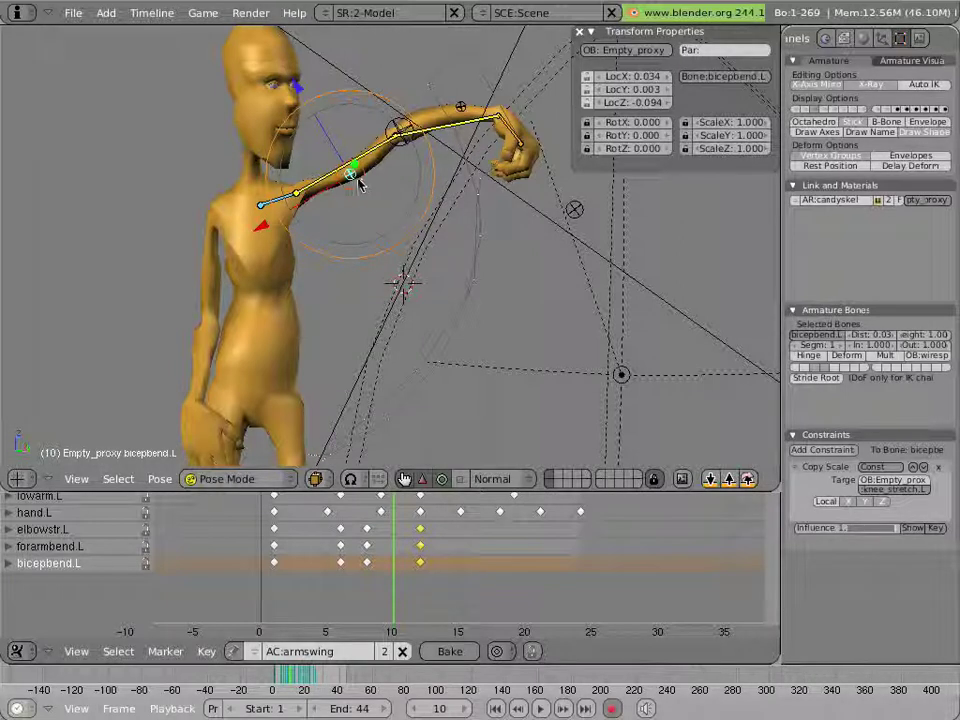
{"action": "key", "text": "g"}
{"action": "left_click", "coordinate": [489, 240]}
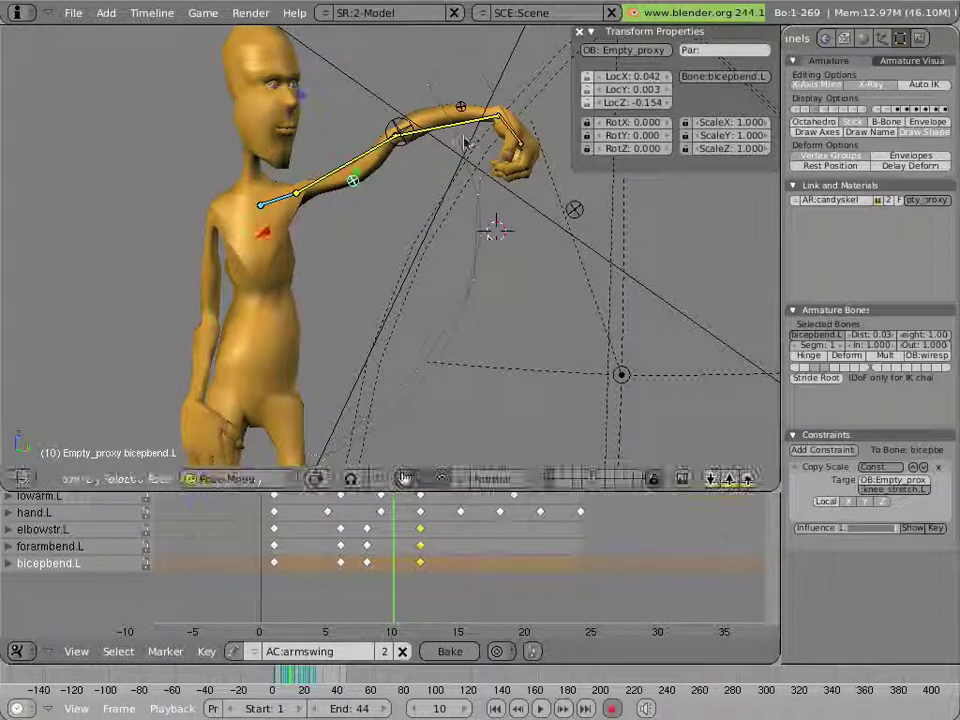
{"action": "right_click", "coordinate": [461, 108]}
{"action": "key", "text": "g"}
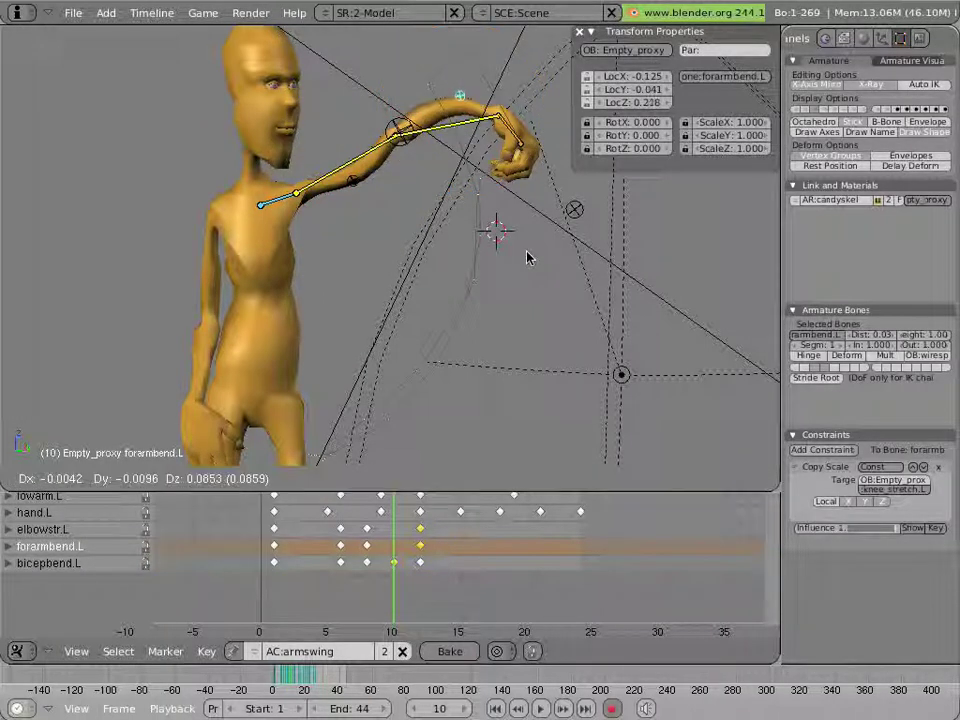
{"action": "left_click", "coordinate": [527, 255]}
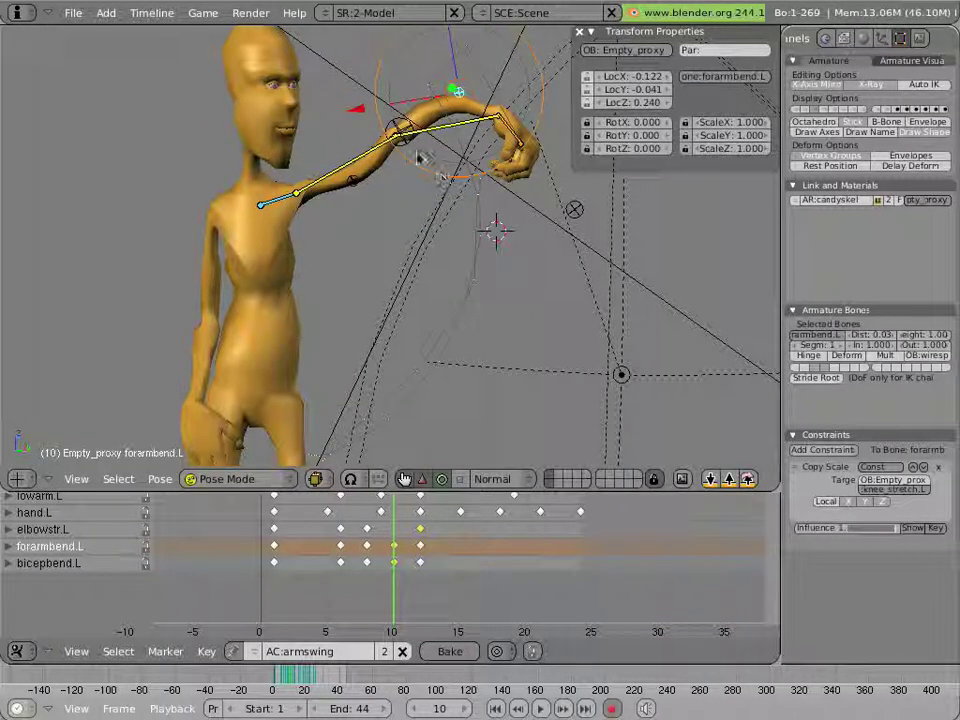
- At frame 10, move the left elbow stretch control to LocX about -0.03, LocZ about 0.01
{"action": "right_click", "coordinate": [335, 142]}
{"action": "key", "text": "g"}
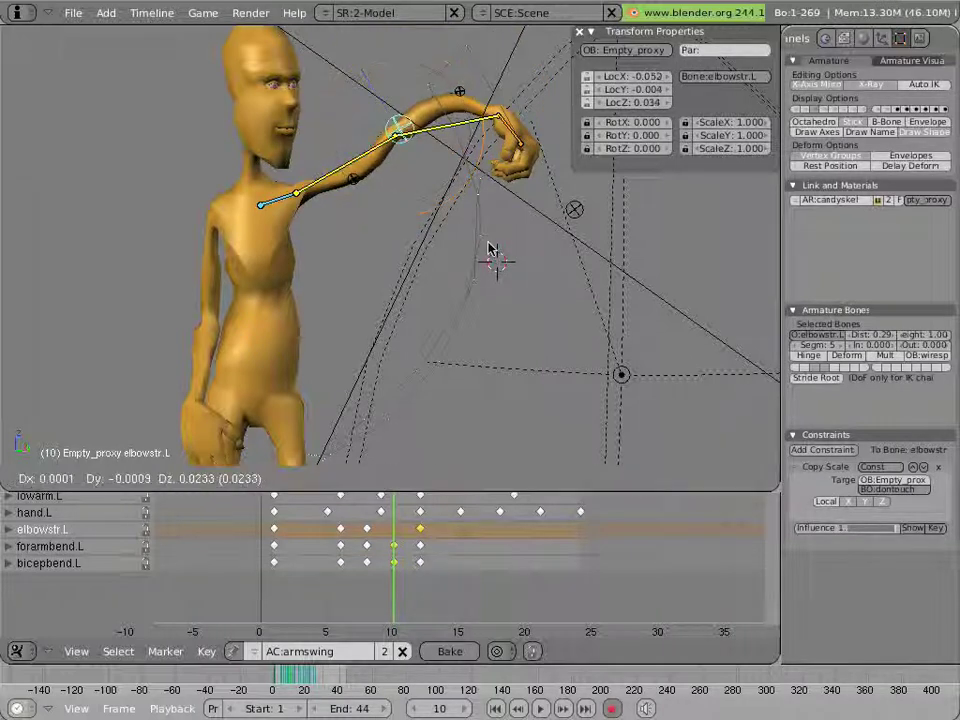
{"action": "left_click", "coordinate": [489, 254]}
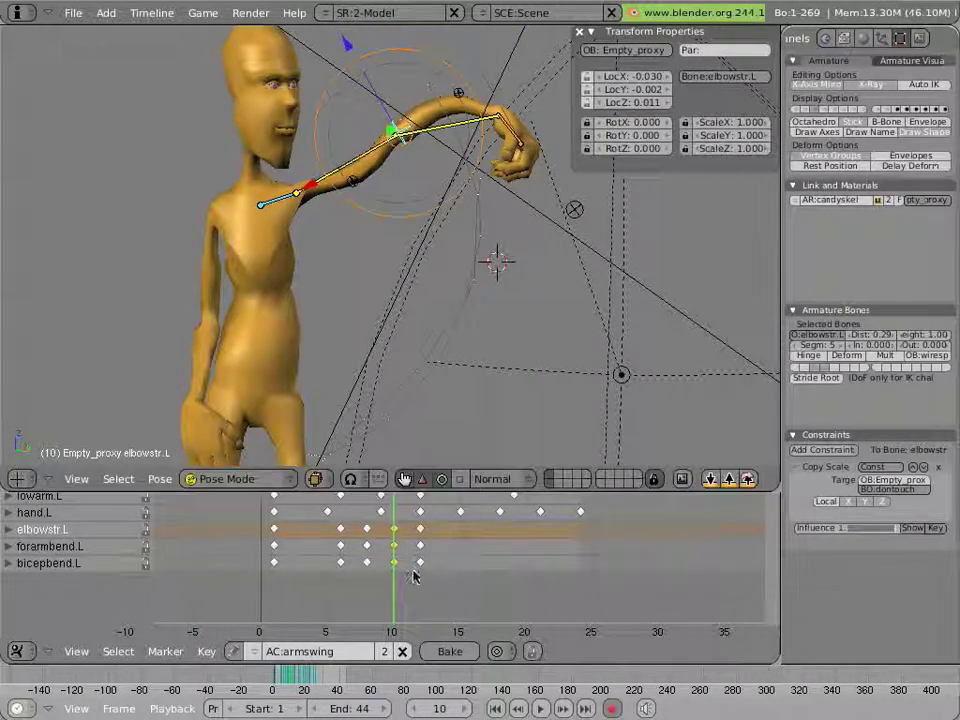
- At frame 15, pull the left bicep bend control to LocX about 0.05, LocZ about -0.25
{"action": "left_click", "coordinate": [428, 577]}
{"action": "left_click", "coordinate": [447, 580]}
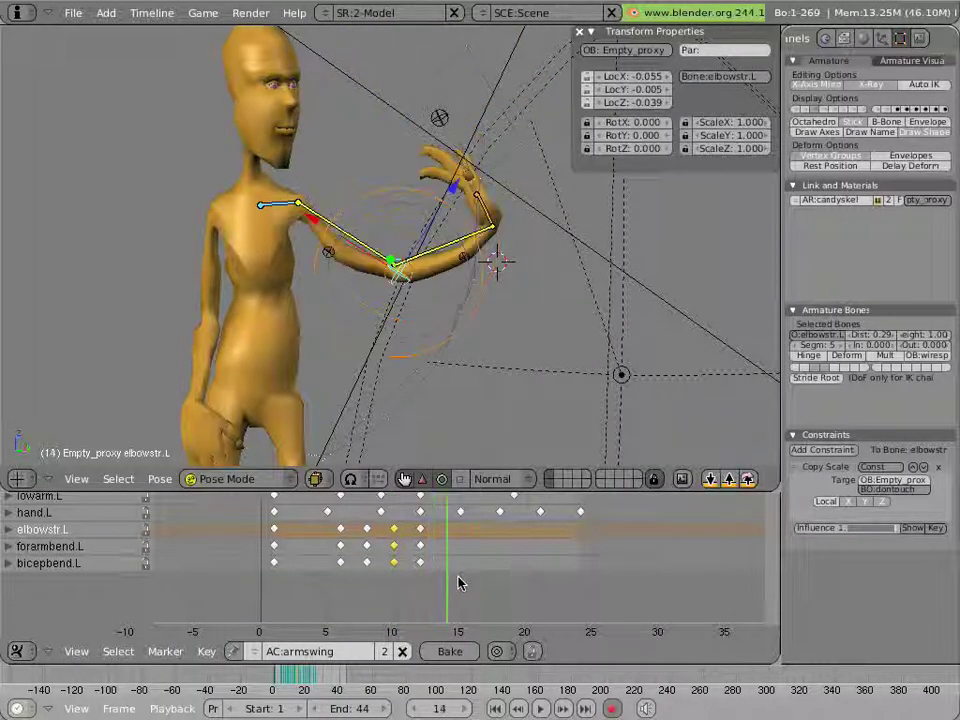
{"action": "left_click", "coordinate": [460, 580]}
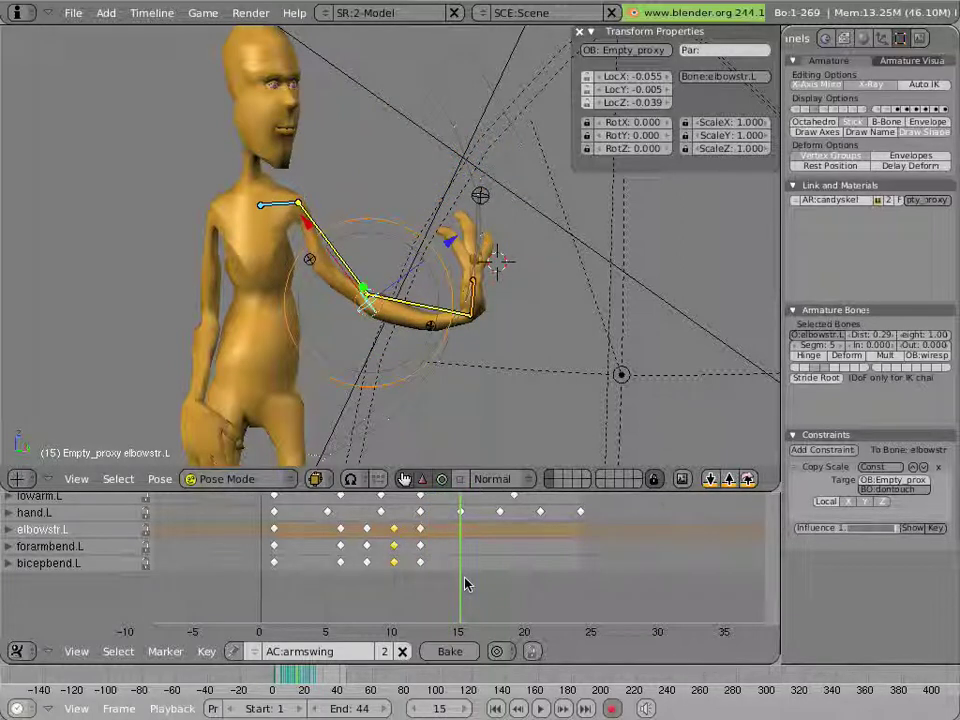
{"action": "right_click", "coordinate": [320, 262]}
{"action": "key", "text": "g"}
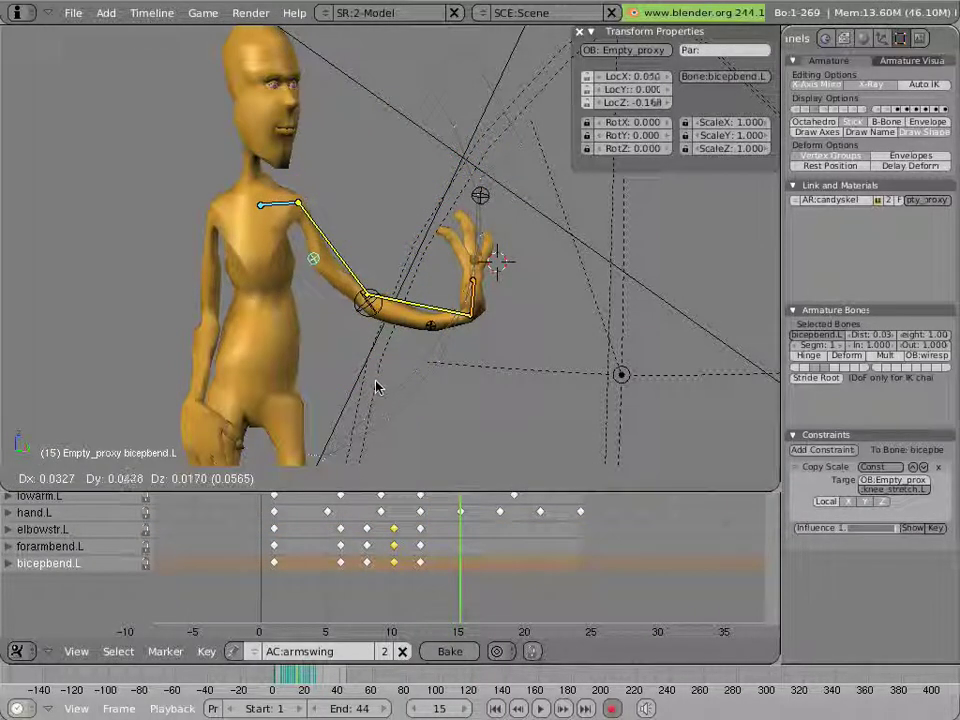
{"action": "left_click", "coordinate": [366, 393]}
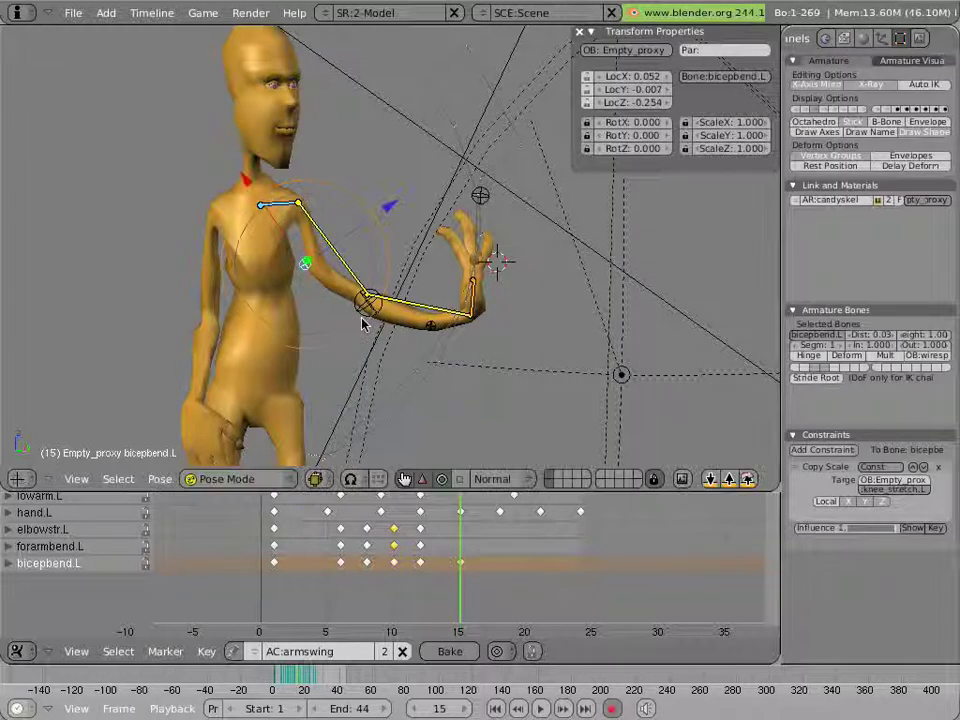
- At frame 15, lower the left elbow stretch control to LocZ about -0.09 and readjust the bicep bend control to LocX about 0.04, LocZ about -0.22
{"action": "right_click", "coordinate": [365, 316]}
{"action": "key", "text": "g"}
{"action": "left_click", "coordinate": [497, 377]}
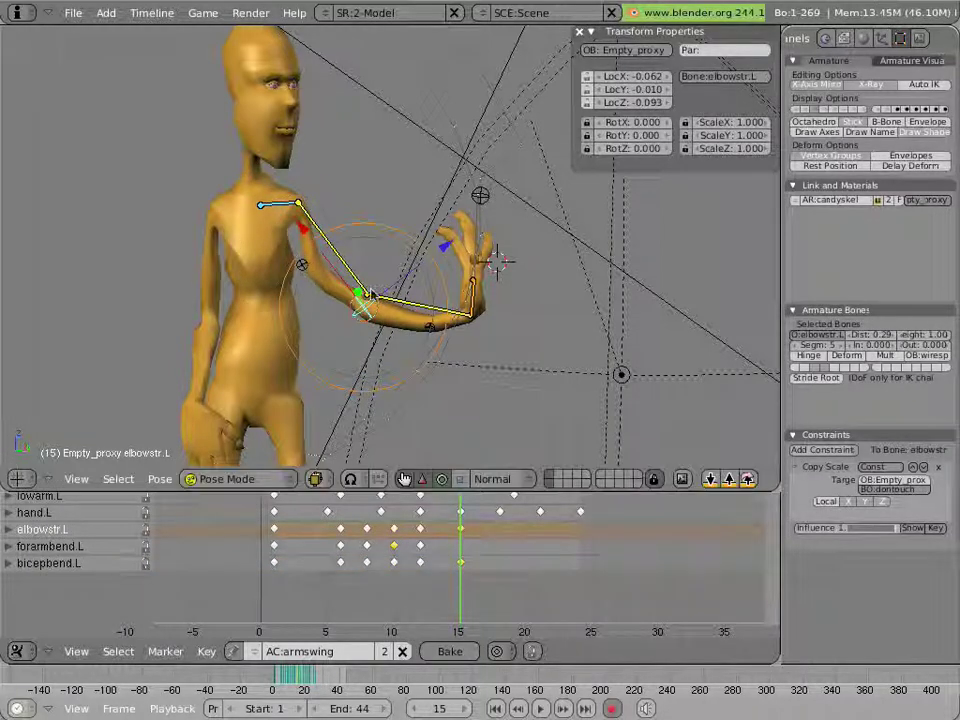
{"action": "right_click", "coordinate": [308, 265]}
{"action": "key", "text": "g"}
{"action": "left_click", "coordinate": [393, 385]}
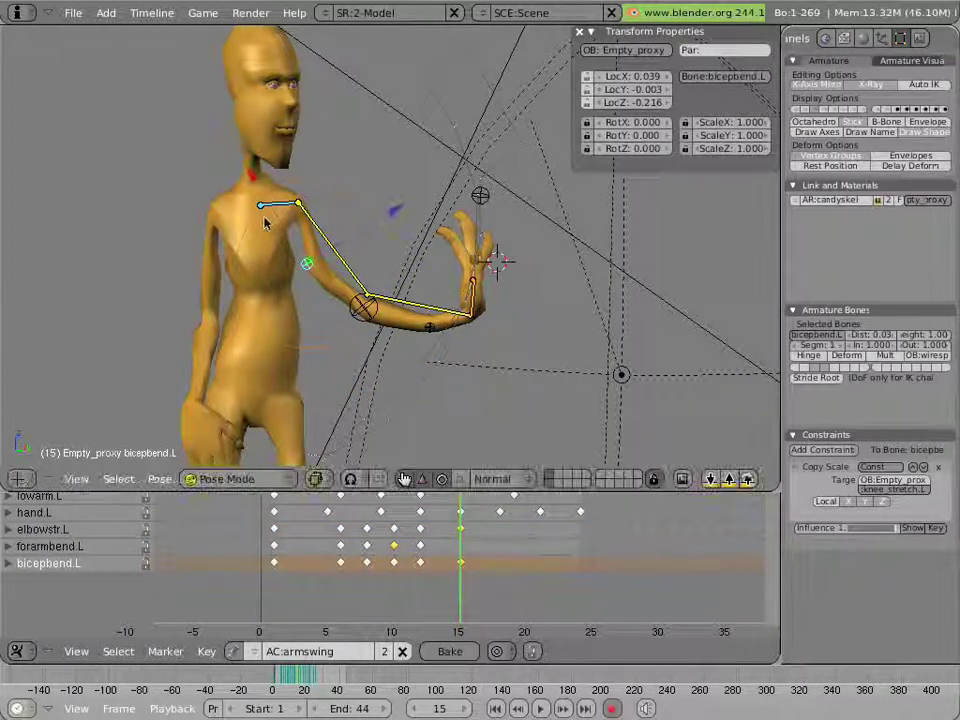
- At frame 15, bow the left forearm downward by moving its bend control to LocX about -0.06, LocZ about -0.25
{"action": "right_click", "coordinate": [410, 330]}
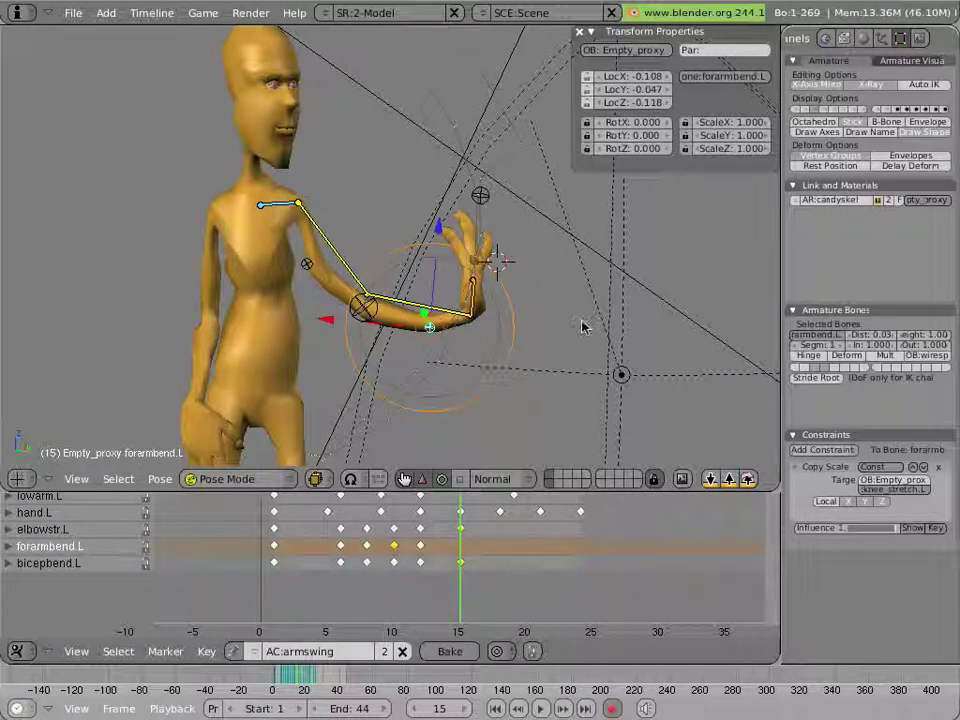
{"action": "key", "text": "g"}
{"action": "key", "text": "Escape"}
{"action": "key", "text": "g"}
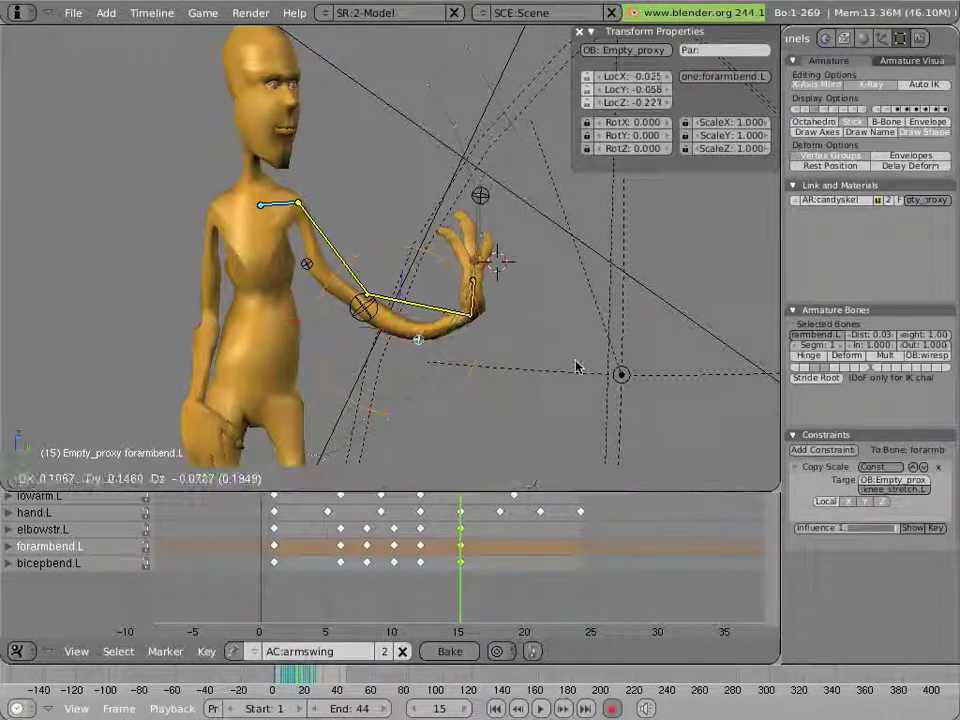
{"action": "left_click", "coordinate": [580, 368]}
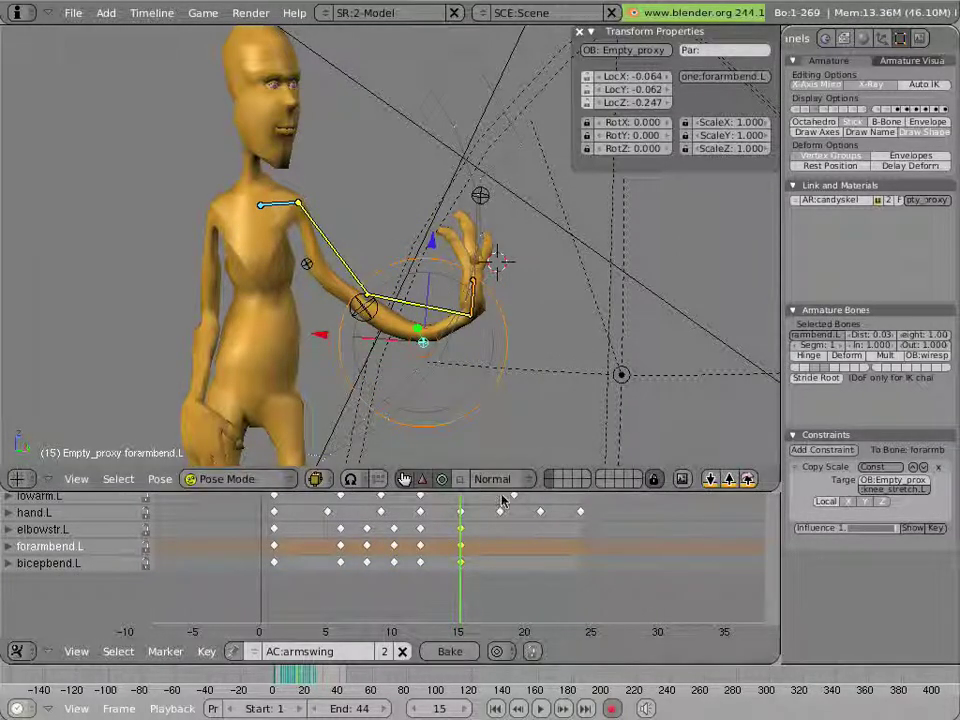
- At frame 17, straighten the left upper arm with the bicep bend control and move the elbow stretch control to LocX about -0.04, LocZ about -0.02
{"action": "left_click_drag", "start_coordinate": [473, 540], "coordinate": [495, 544]}
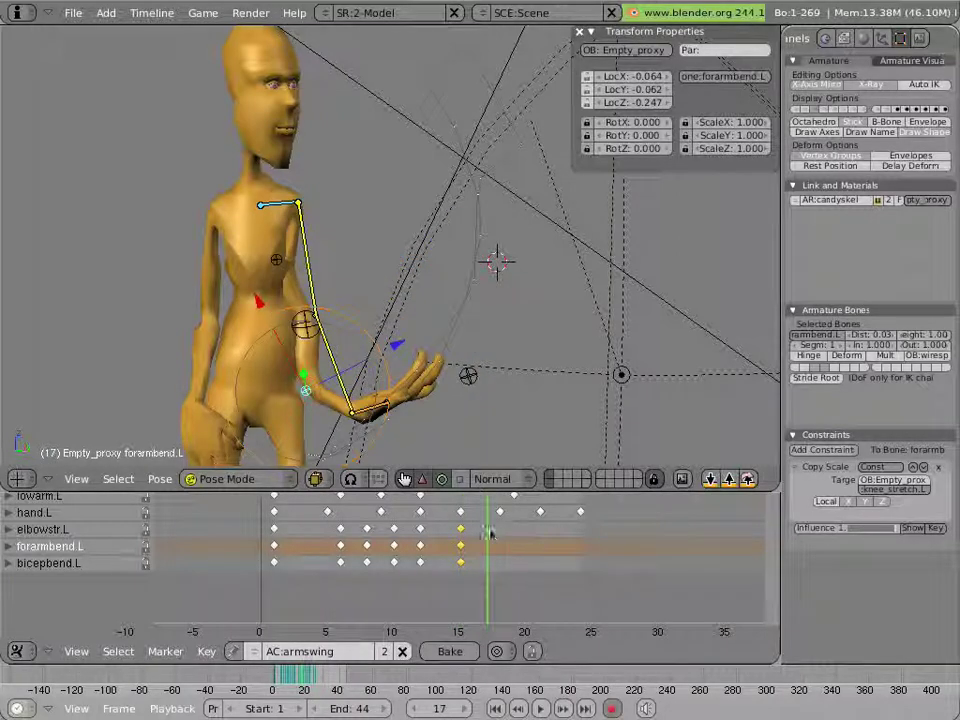
{"action": "right_click", "coordinate": [272, 260]}
{"action": "key", "text": "g"}
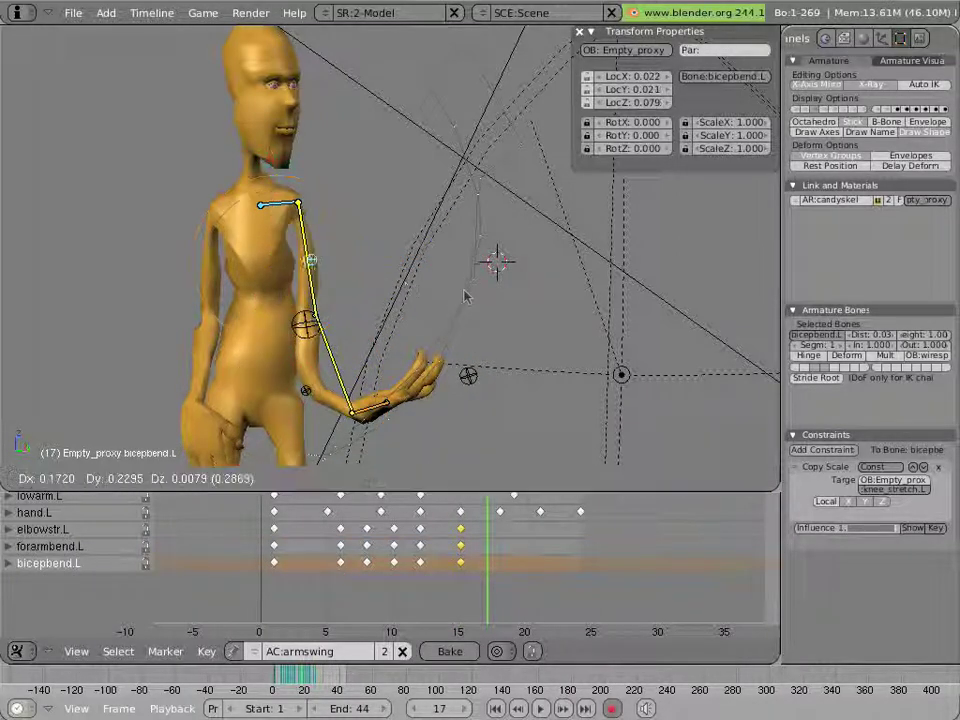
{"action": "right_click", "coordinate": [304, 325]}
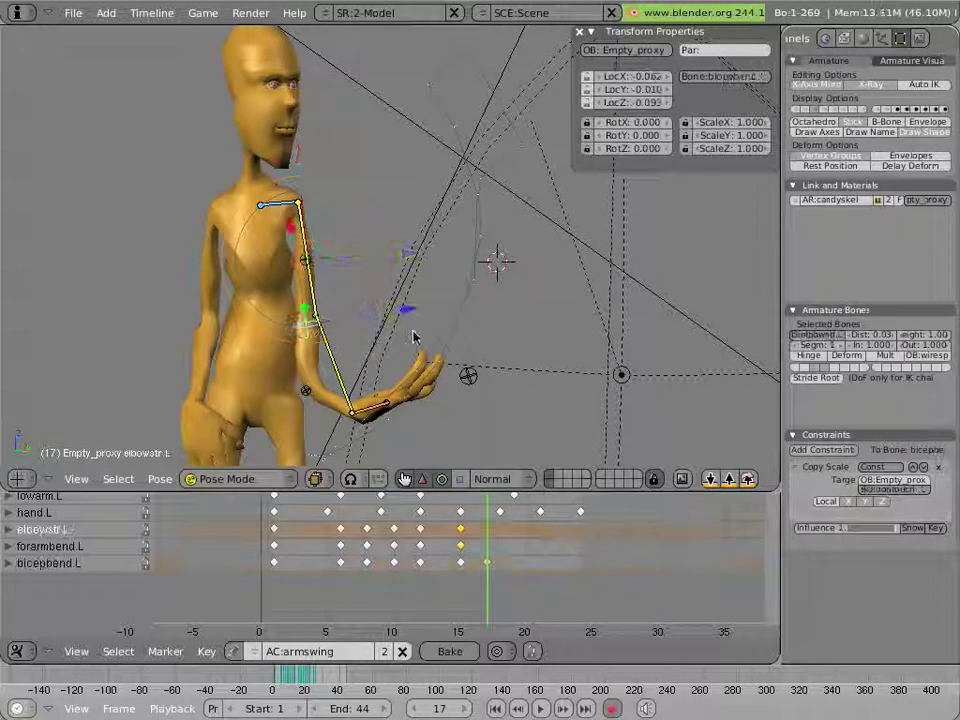
{"action": "key", "text": "g"}
{"action": "left_click", "coordinate": [452, 327]}
- At frame 17, reduce the left forearm's bow by moving its bend control to LocX about -0.04, LocZ about -0.14
{"action": "right_click", "coordinate": [309, 387]}
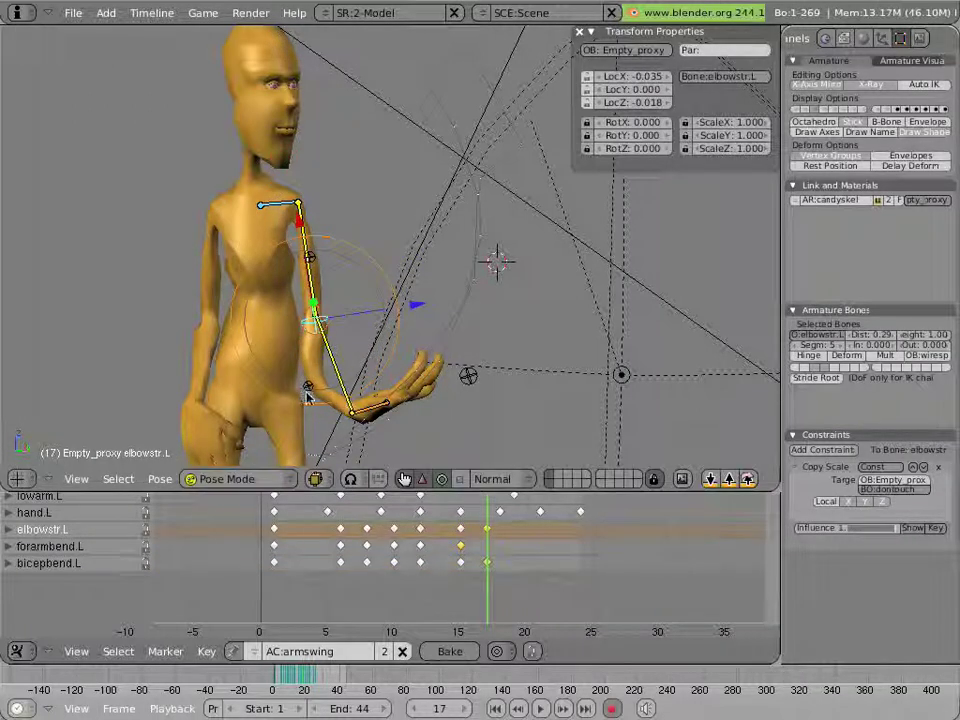
{"action": "key", "text": "g"}
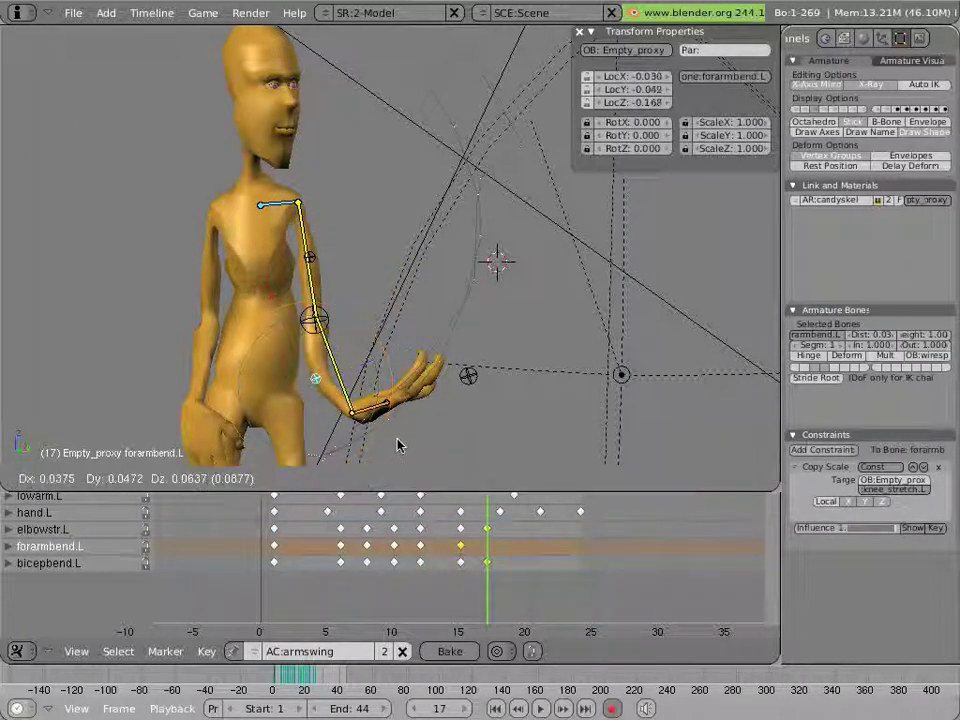
{"action": "left_click", "coordinate": [402, 449]}
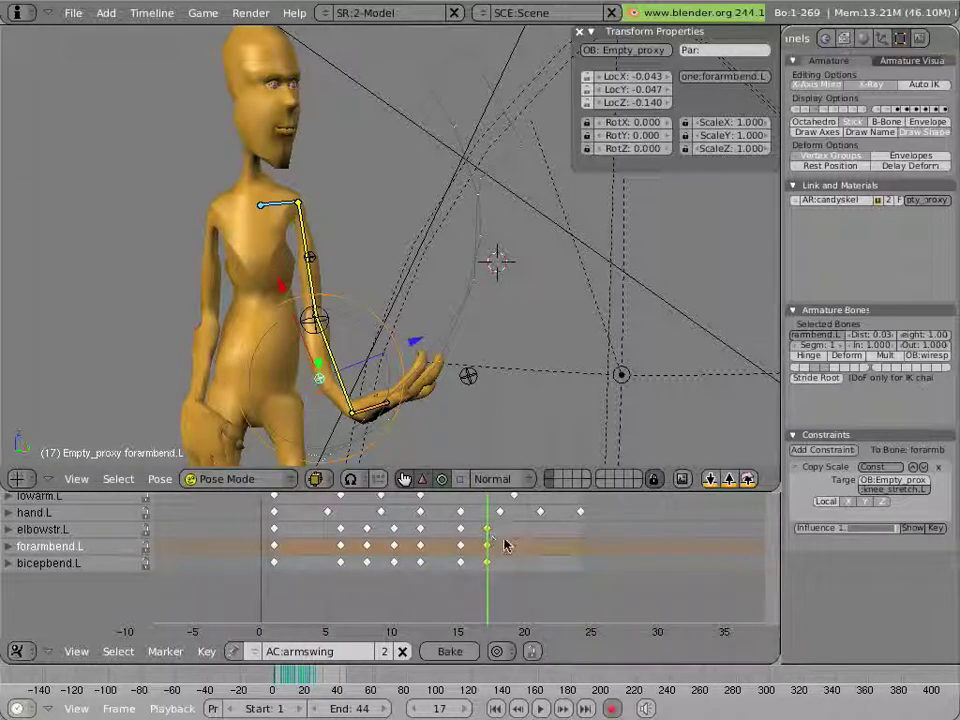
- At frame 19, clear the location of the left forearm bend, elbow stretch and bicep bend controls and keyframe all three
{"action": "mouse_move", "coordinate": [505, 545]}
{"action": "left_mouse_down"}
{"action": "mouse_move", "coordinate": [532, 546]}
{"action": "mouse_move", "coordinate": [514, 546]}
{"action": "left_mouse_up"}
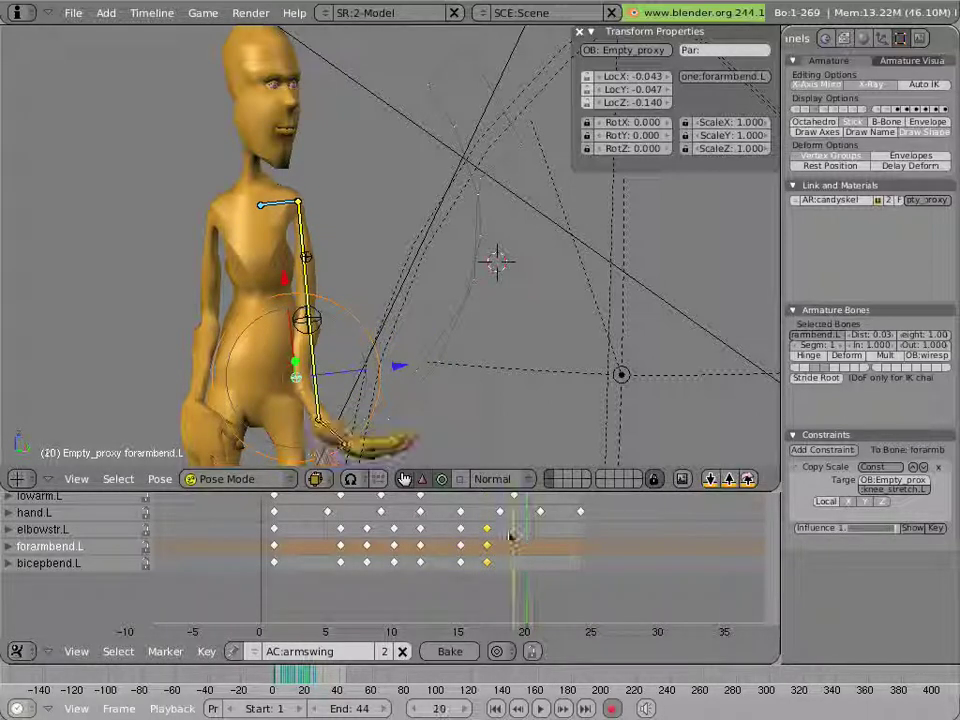
{"action": "right_click", "coordinate": [311, 320], "text": "shift"}
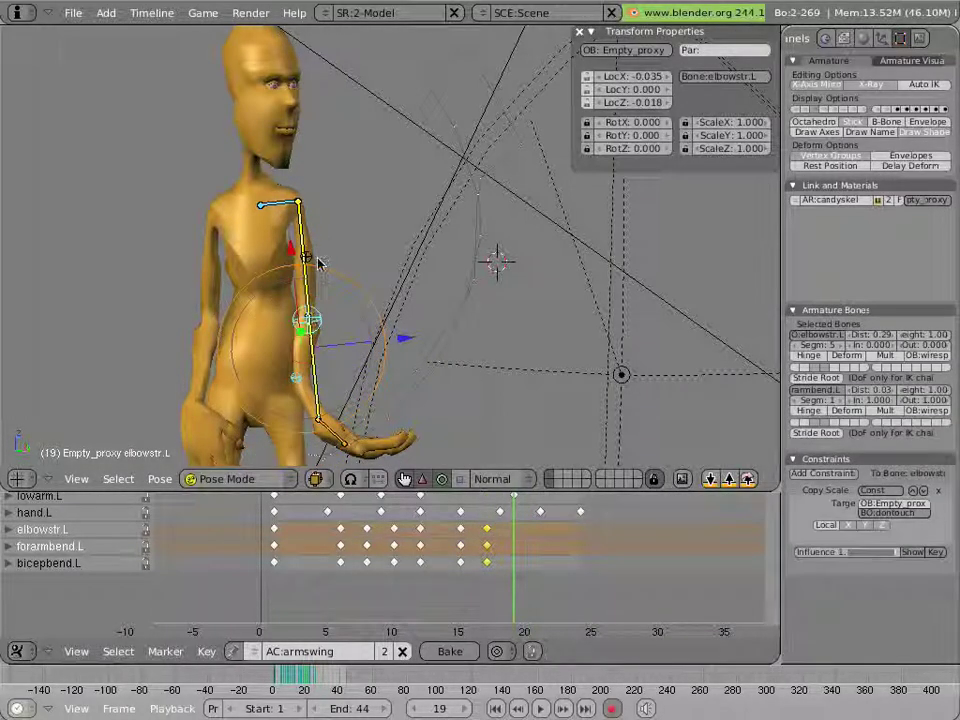
{"action": "right_click", "coordinate": [315, 259], "text": "shift"}
{"action": "key", "text": "alt+g"}
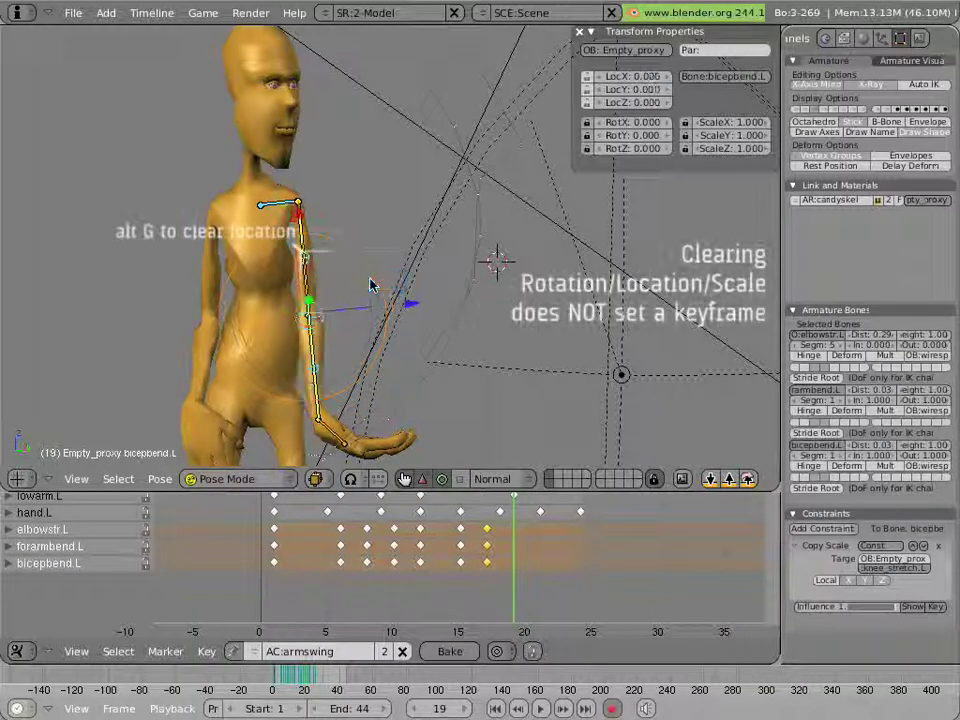
{"action": "key", "text": "i"}
{"action": "left_click", "coordinate": [371, 284]}
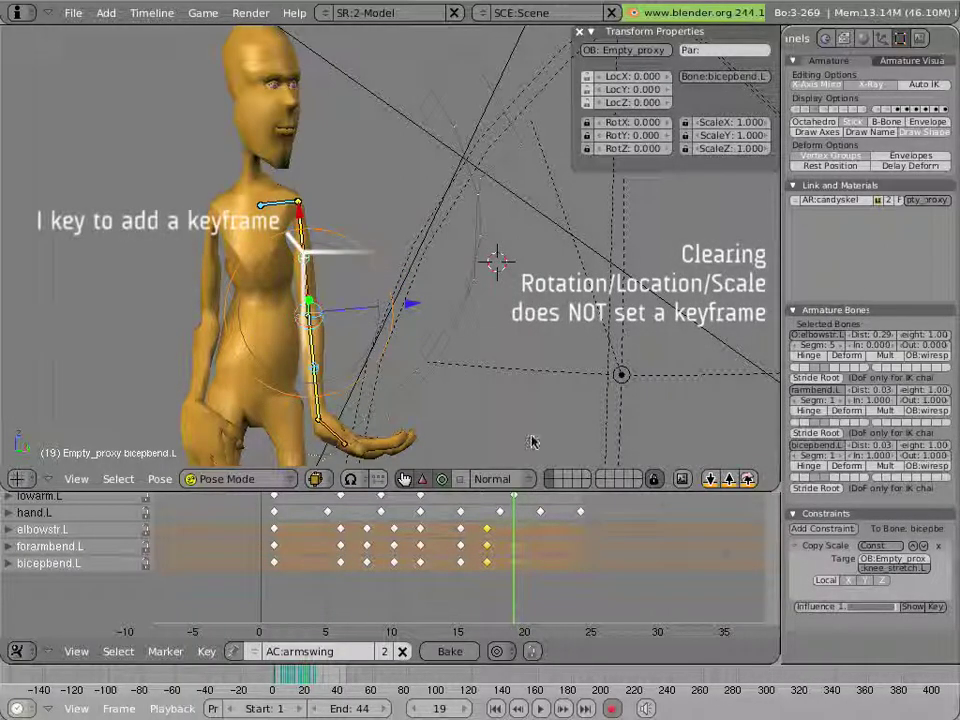
- Scrub through the arm swing and play it back from frame 1 to examine the arcs and drag of the left arm
{"action": "left_click_drag", "start_coordinate": [443, 515], "coordinate": [341, 515]}
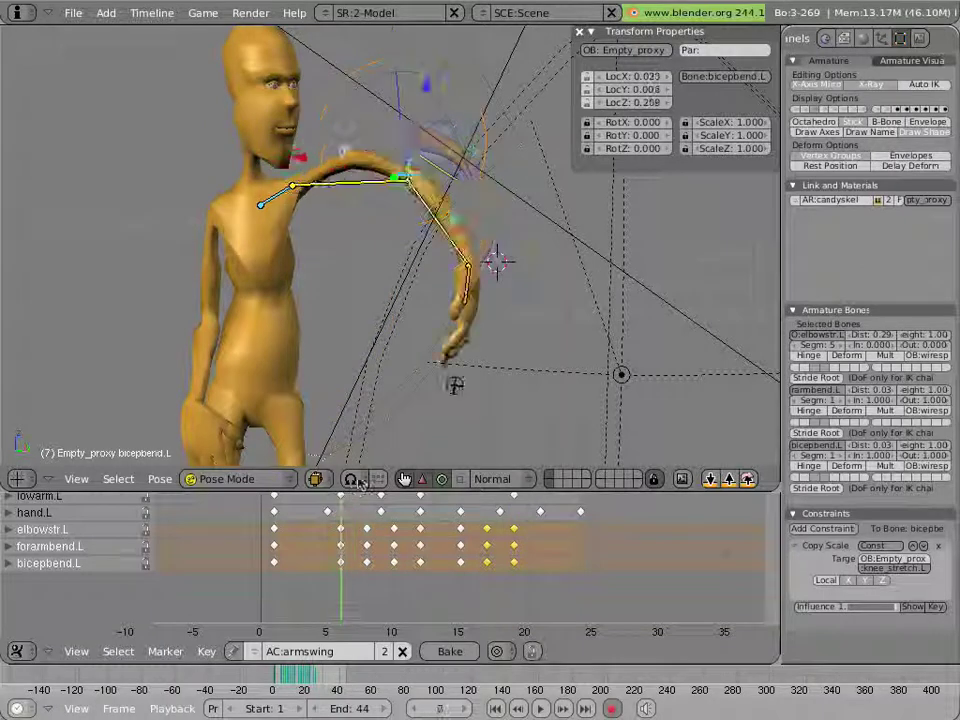
{"action": "left_click", "coordinate": [549, 474]}
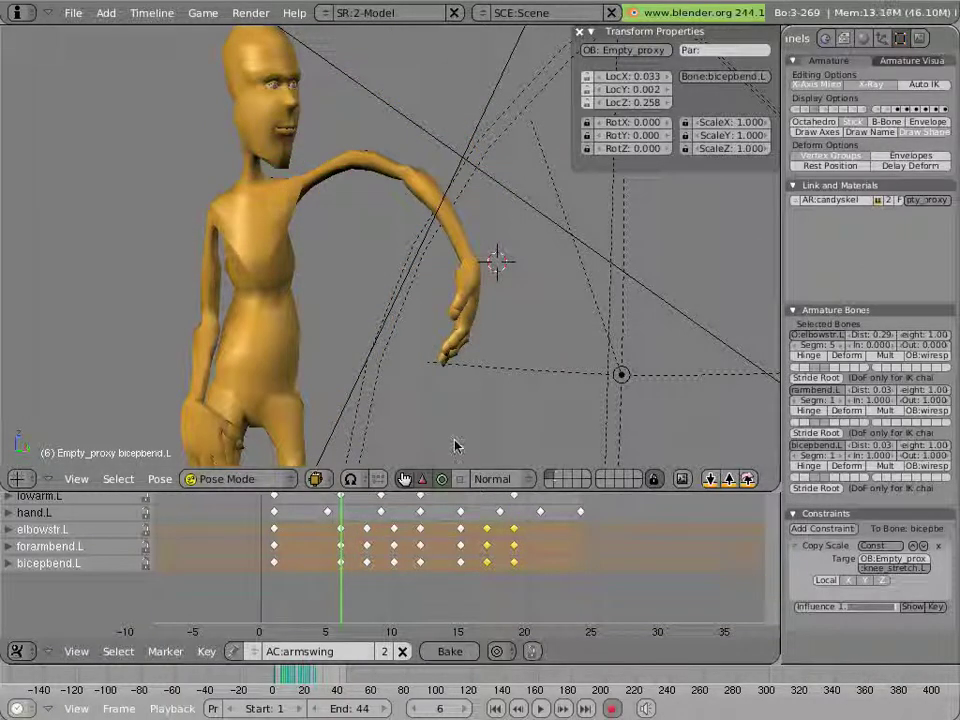
{"action": "key", "text": "shift+Left"}
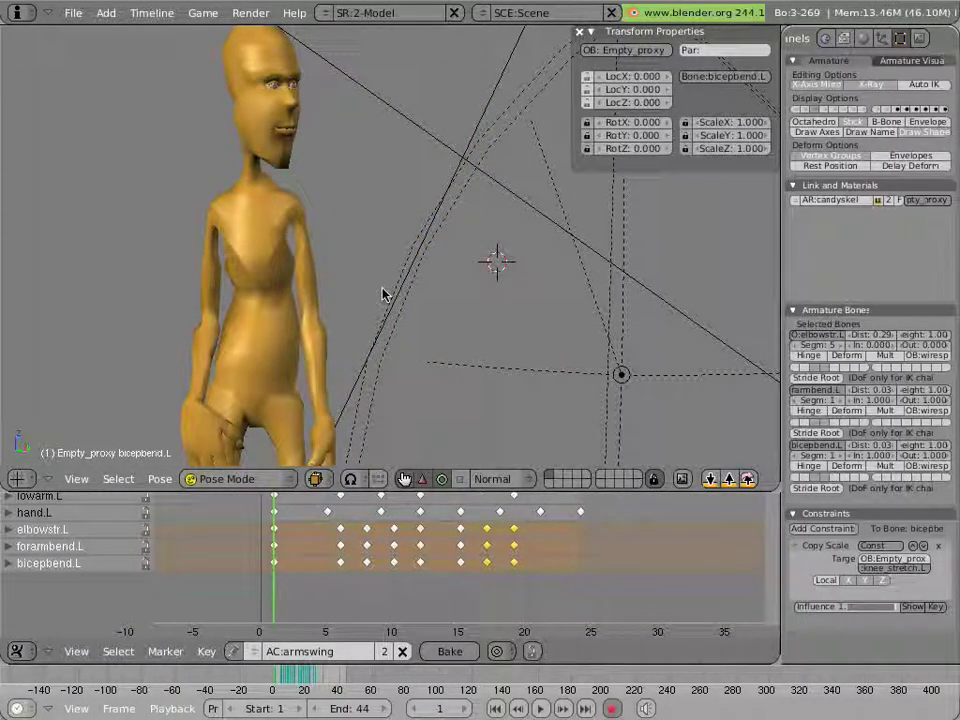
{"action": "key", "text": "alt+a"}
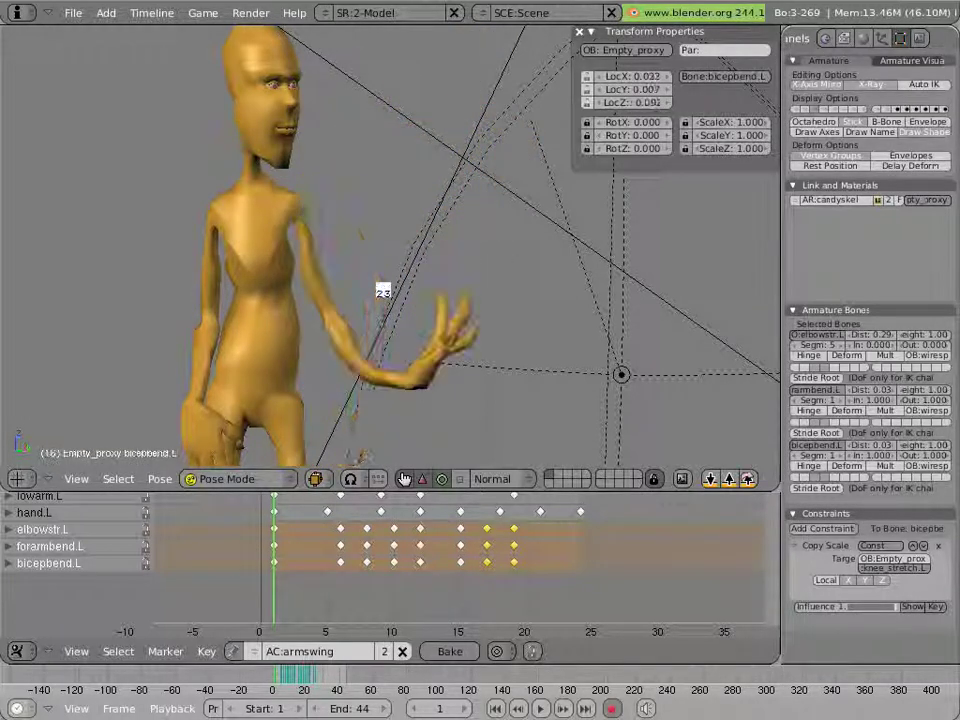
{"action": "key", "text": "Escape"}
{"action": "scroll", "coordinate": [418, 304], "scroll_direction": "down", "scroll_amount": 2}
{"action": "key", "text": "alt+a"}
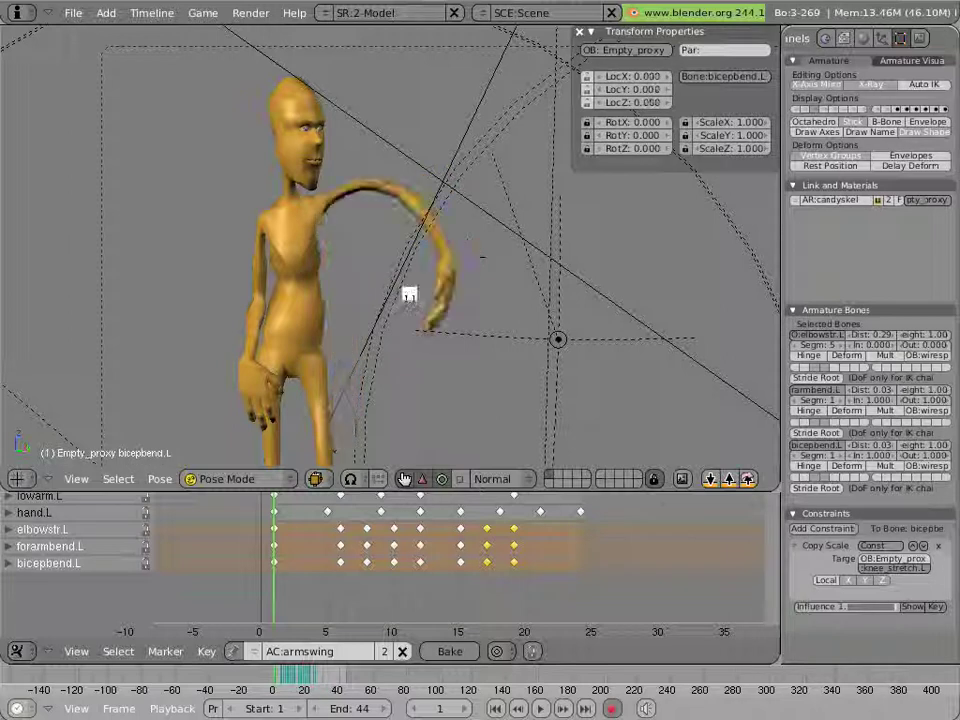
{"action": "key", "text": "Escape"}
{"action": "key", "text": "alt+a"}
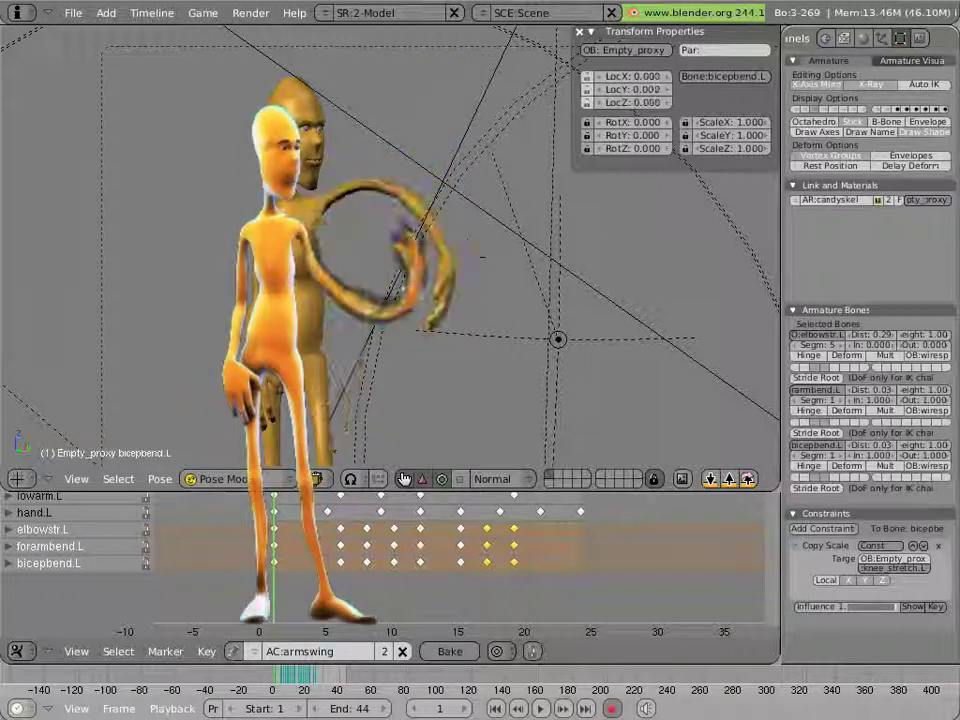
{"action": "key", "text": "Escape"}
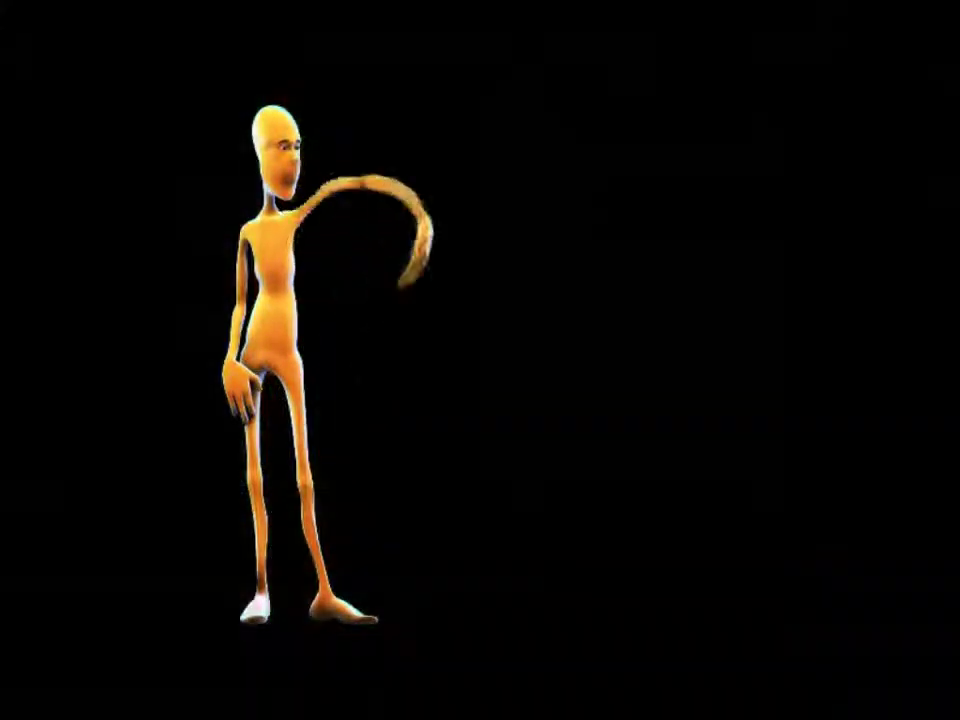